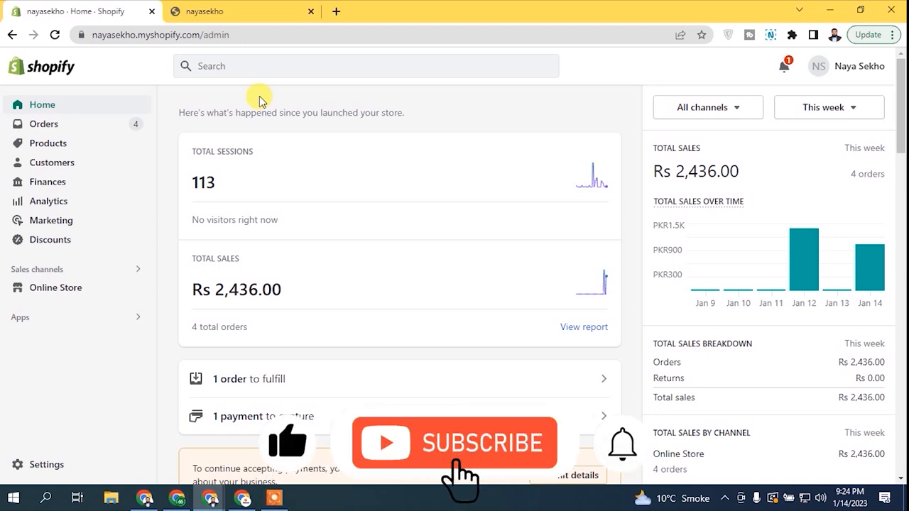
Step: Open the store details in Settings and open the basic information for editing
{"action": "left_click", "coordinate": [34, 464]}
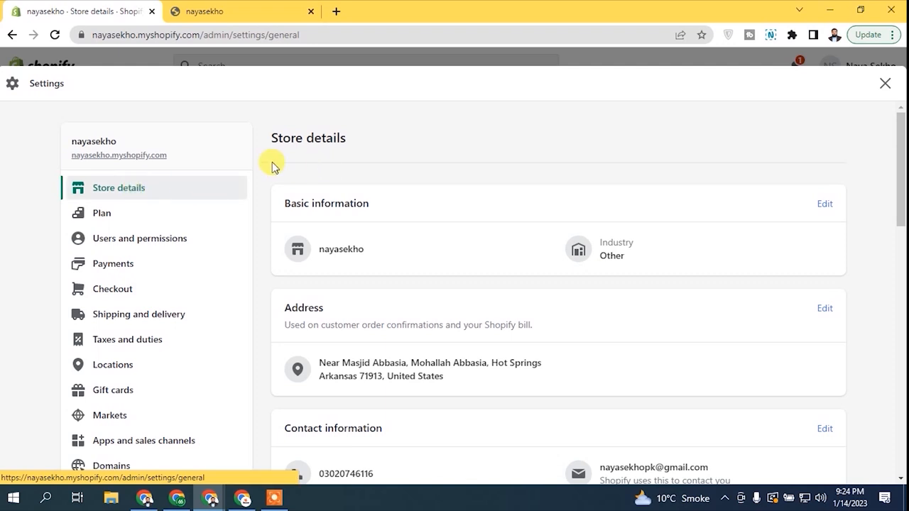
{"action": "mouse_move", "coordinate": [901, 160]}
{"action": "left_mouse_down"}
{"action": "mouse_move", "coordinate": [902, 342]}
{"action": "mouse_move", "coordinate": [902, 164]}
{"action": "left_mouse_up"}
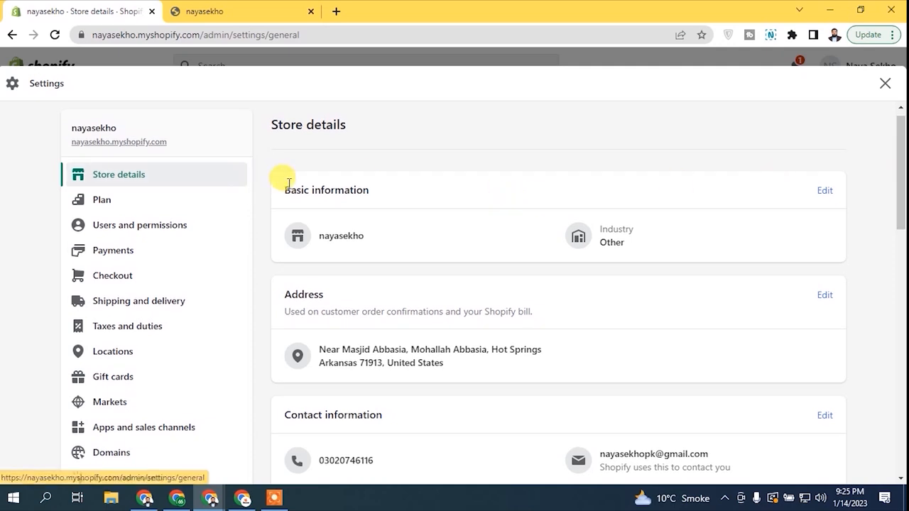
{"action": "left_click", "coordinate": [821, 194]}
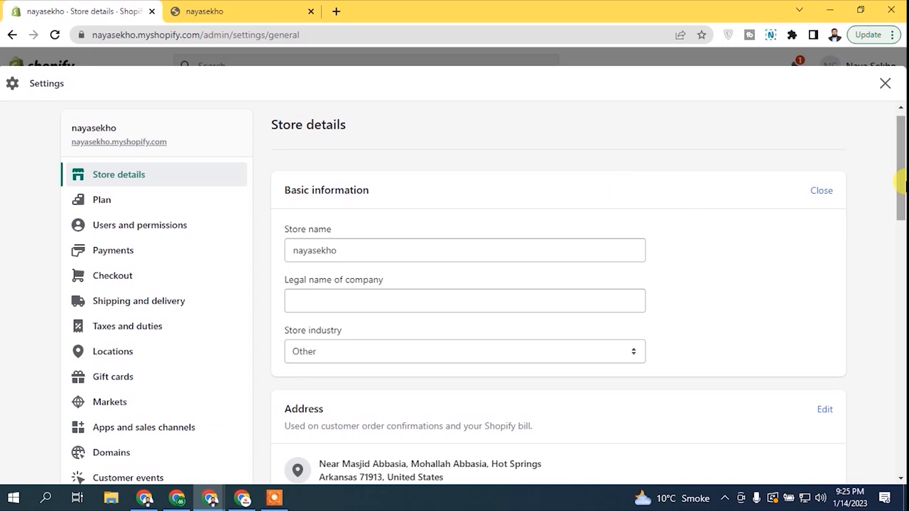
{"action": "scroll", "coordinate": [858, 213], "scroll_direction": "down", "scroll_amount": 1}
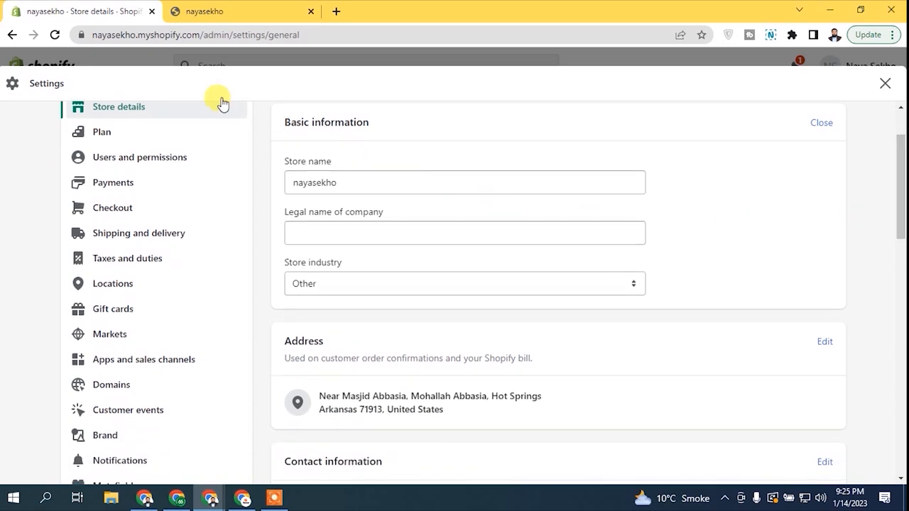
{"action": "mouse_move", "coordinate": [135, 31]}
{"action": "left_mouse_down"}
{"action": "mouse_move", "coordinate": [164, 31]}
{"action": "mouse_move", "coordinate": [121, 31]}
{"action": "left_mouse_up"}
{"action": "left_click", "coordinate": [373, 182]}
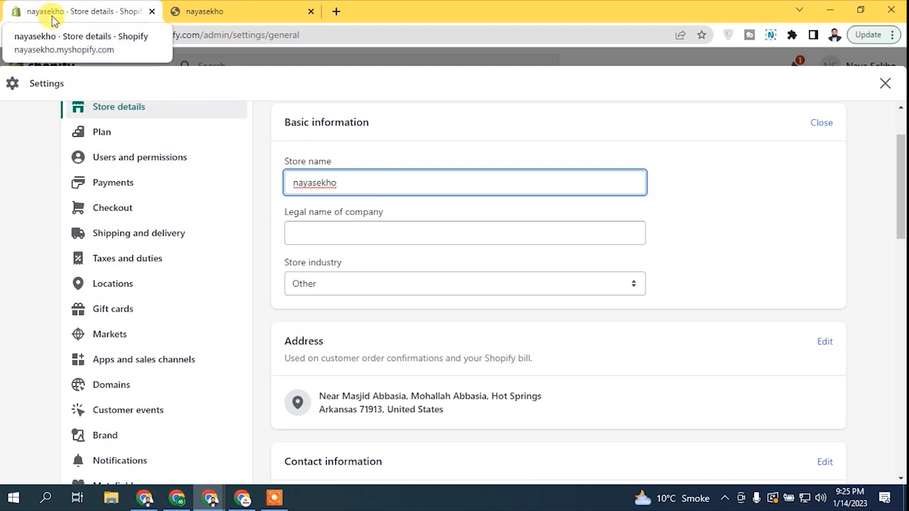
{"action": "left_click_drag", "start_coordinate": [391, 181], "coordinate": [291, 184]}
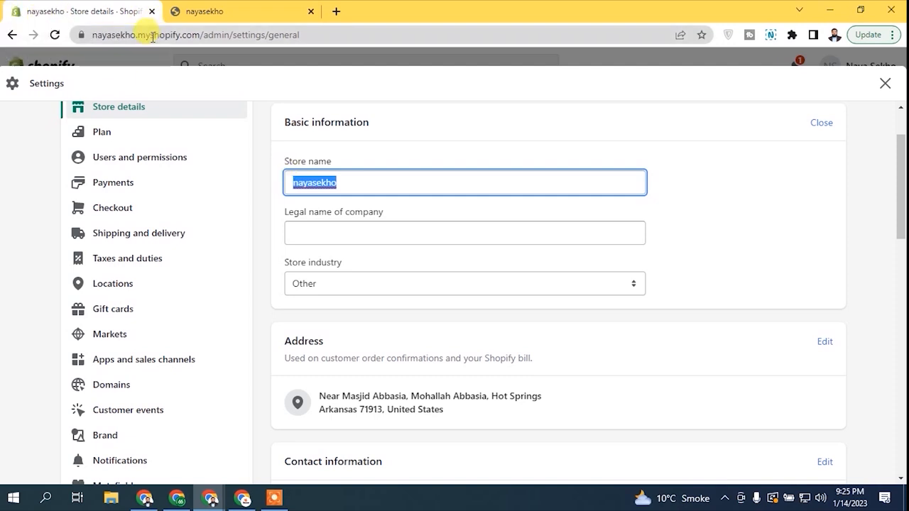
{"action": "left_click", "coordinate": [335, 210]}
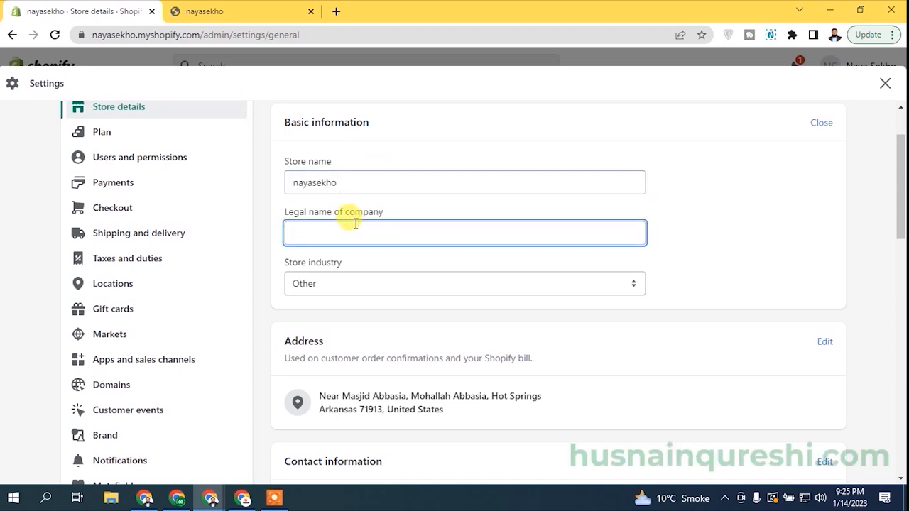
Step: Set the store industry to Jewelry in the basic information
{"action": "left_click", "coordinate": [386, 284]}
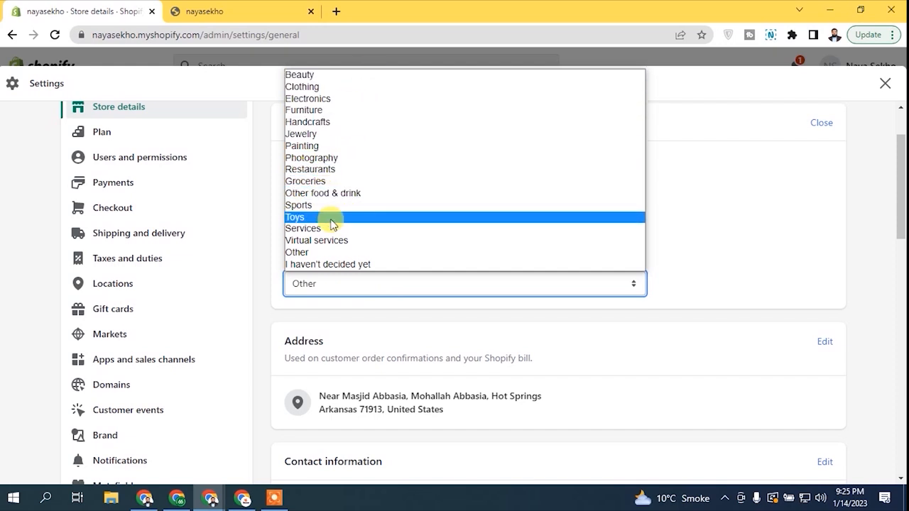
{"action": "left_click", "coordinate": [342, 255]}
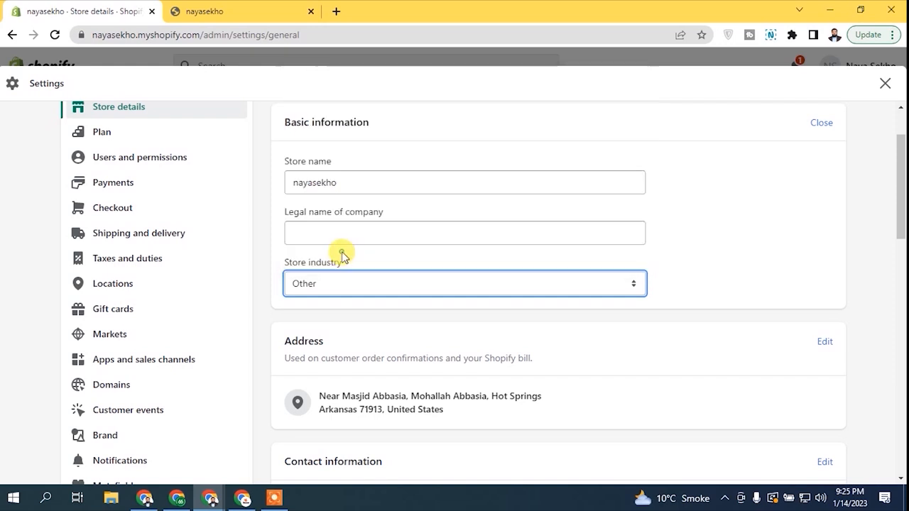
{"action": "left_click", "coordinate": [377, 284]}
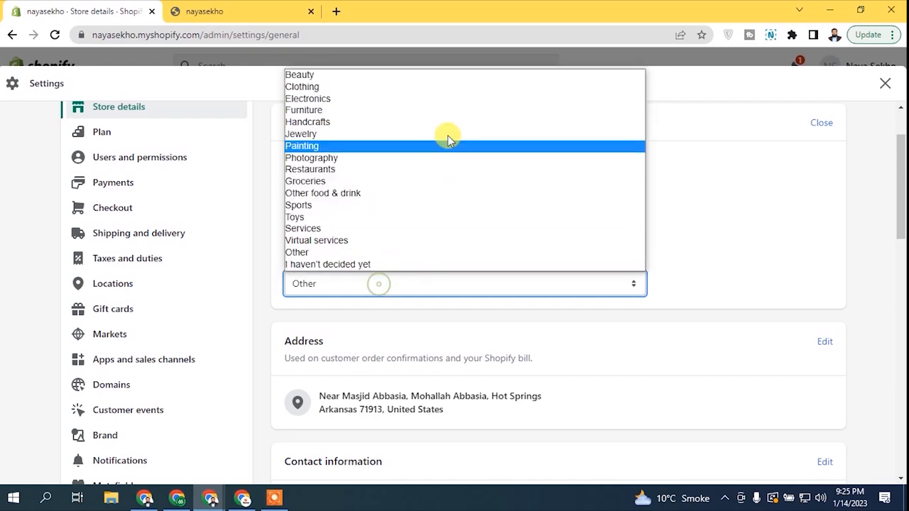
{"action": "left_click", "coordinate": [354, 142]}
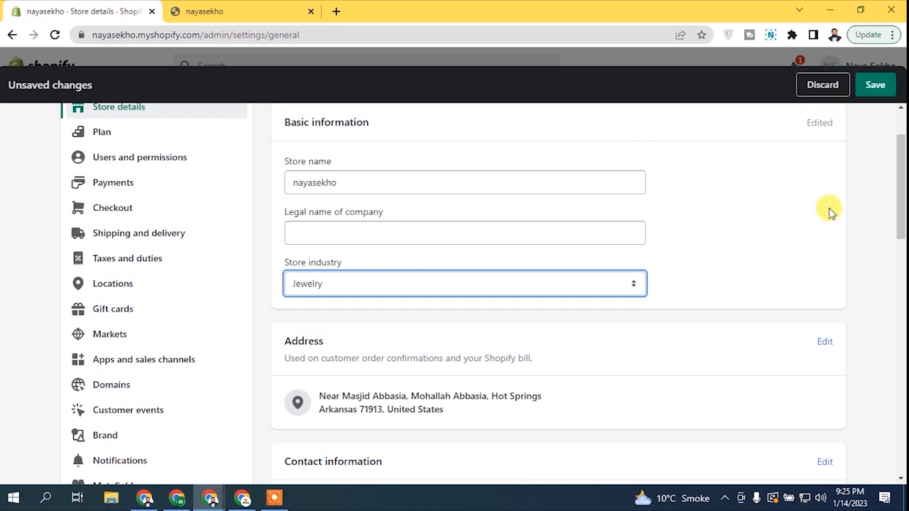
{"action": "left_click", "coordinate": [473, 285]}
{"action": "left_click", "coordinate": [475, 288]}
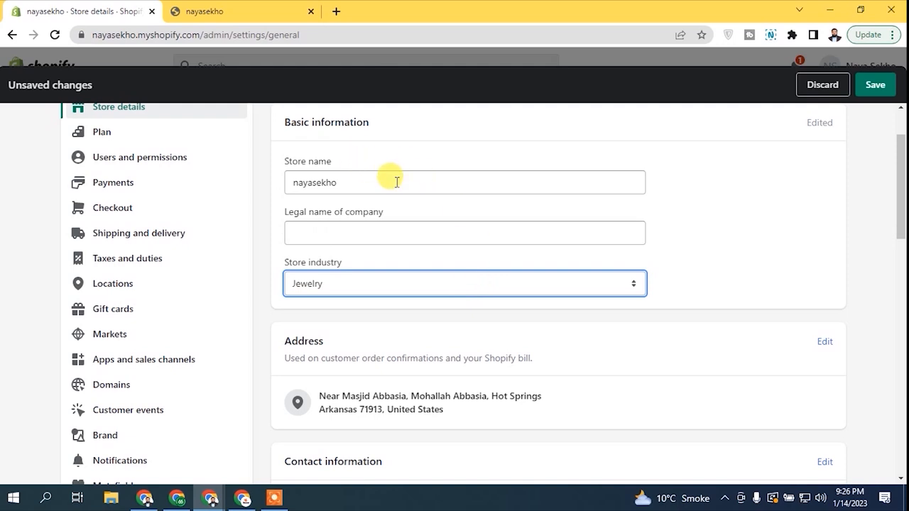
Step: Capitalize the store name in the basic information so it reads "Nayasekho"
{"action": "double_click", "coordinate": [371, 182]}
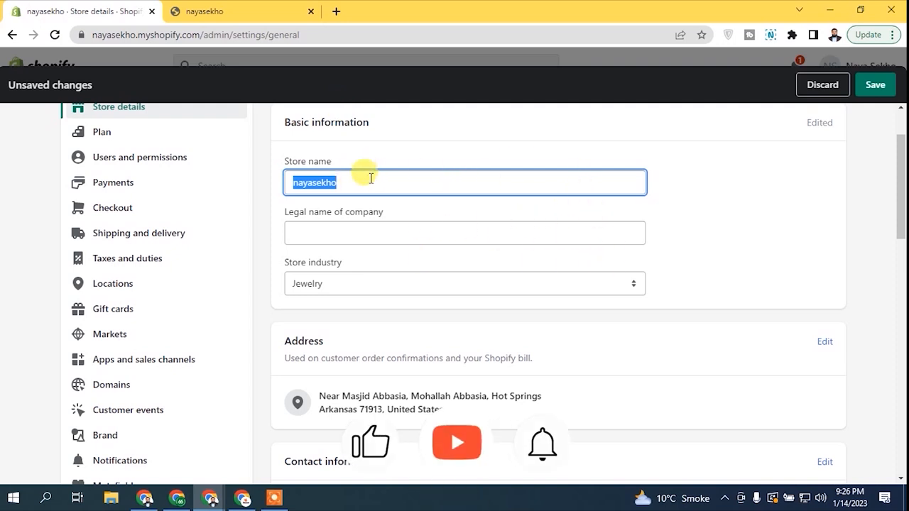
{"action": "left_click", "coordinate": [292, 182]}
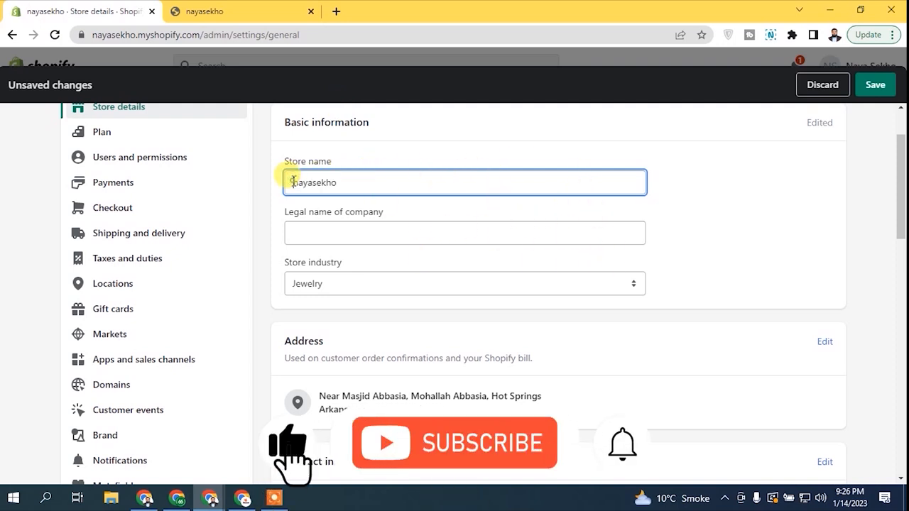
{"action": "key", "text": "Delete"}
{"action": "type", "text": "N"}
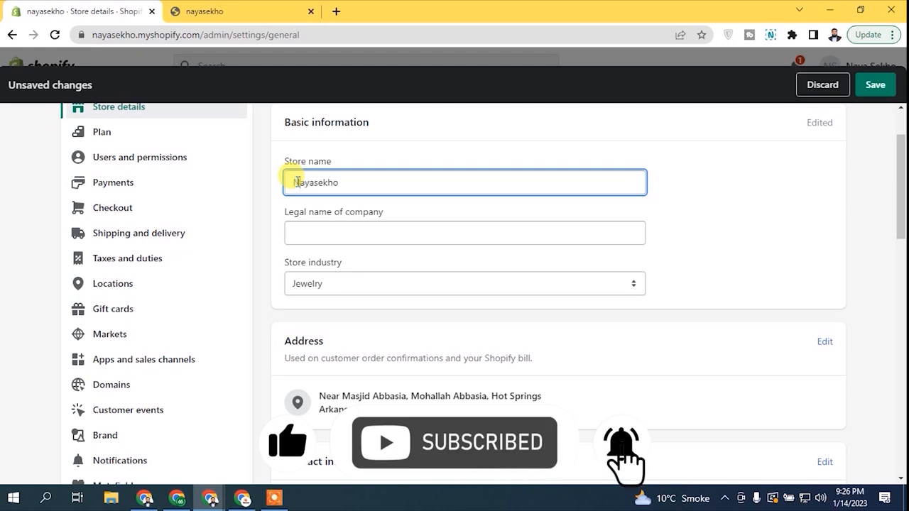
{"action": "left_click", "coordinate": [358, 183]}
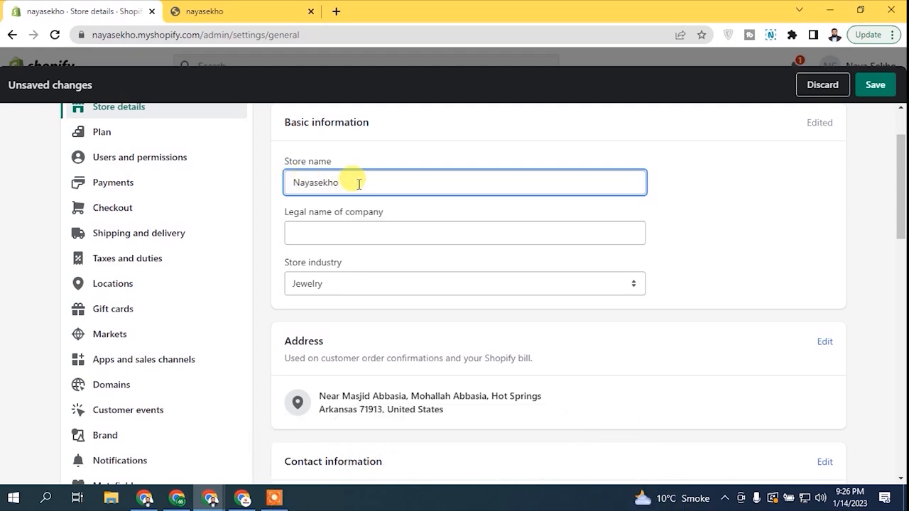
{"action": "left_click", "coordinate": [830, 191]}
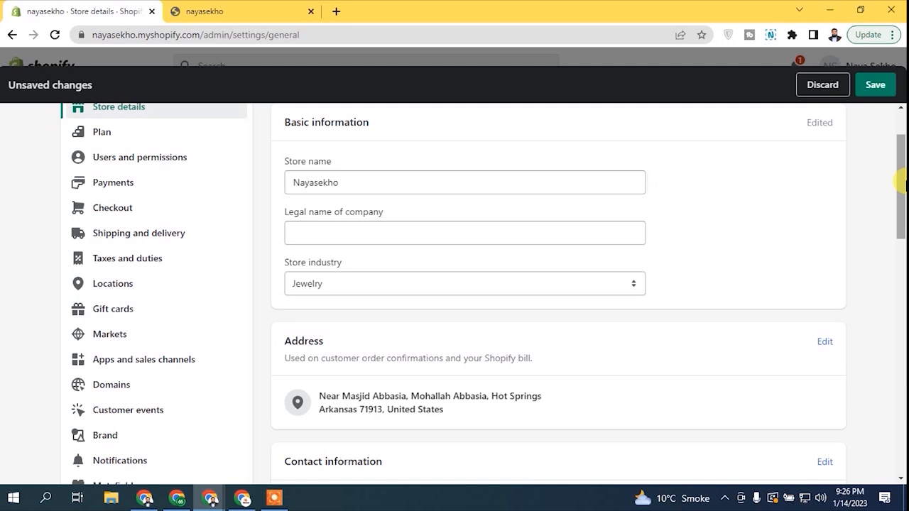
Step: Open the store address for editing and examine its country, street, city, state and ZIP code fields
{"action": "scroll", "coordinate": [902, 188], "scroll_direction": "down", "scroll_amount": 1}
{"action": "scroll", "coordinate": [902, 186], "scroll_direction": "up", "scroll_amount": 1}
{"action": "scroll", "coordinate": [901, 213], "scroll_direction": "down", "scroll_amount": 3}
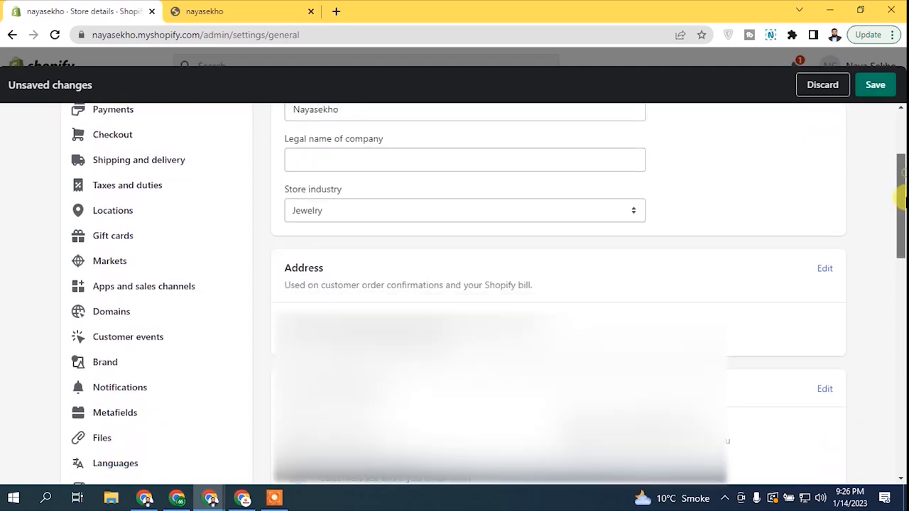
{"action": "left_click_drag", "start_coordinate": [904, 218], "coordinate": [903, 193]}
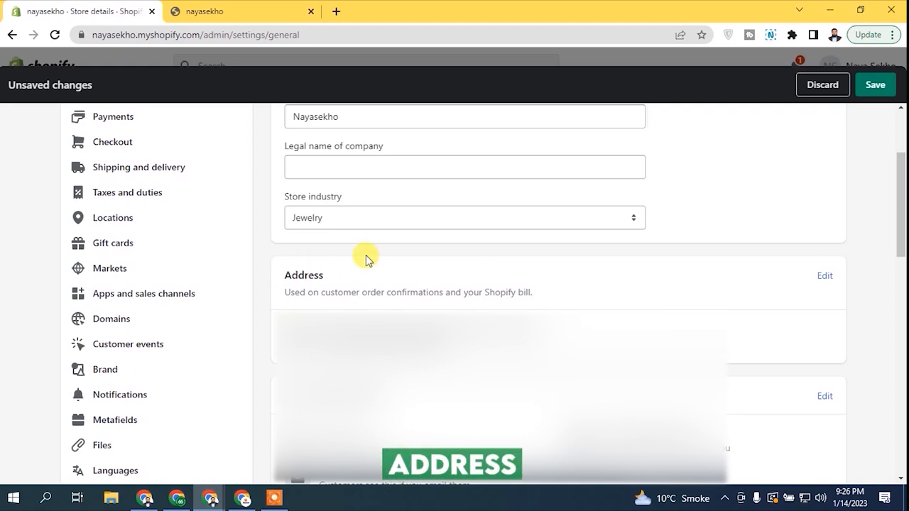
{"action": "left_click", "coordinate": [824, 277]}
{"action": "left_click_drag", "start_coordinate": [905, 202], "coordinate": [904, 227]}
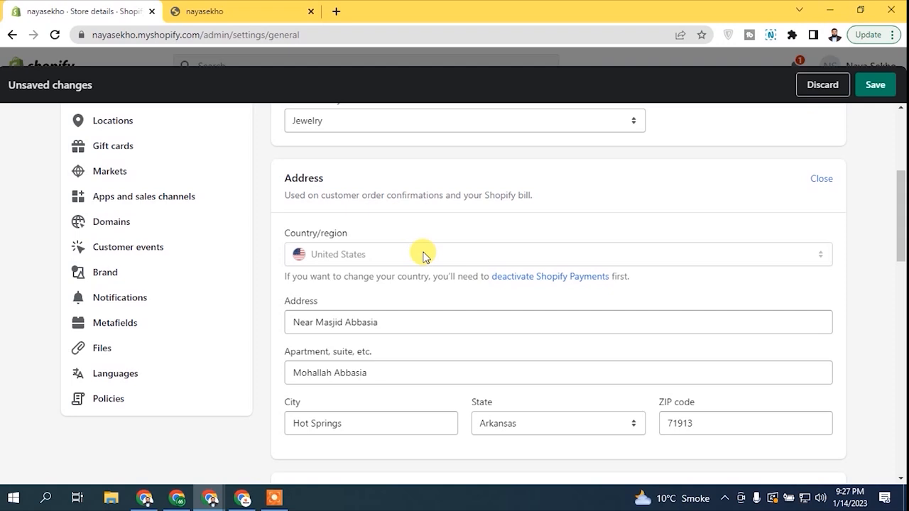
{"action": "scroll", "coordinate": [426, 252], "scroll_direction": "down", "scroll_amount": 1}
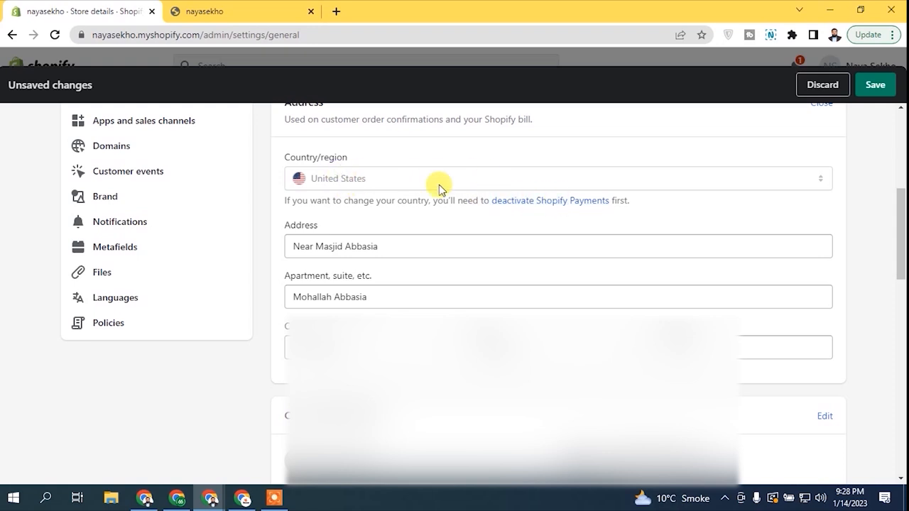
{"action": "scroll", "coordinate": [876, 239], "scroll_direction": "down", "scroll_amount": 1}
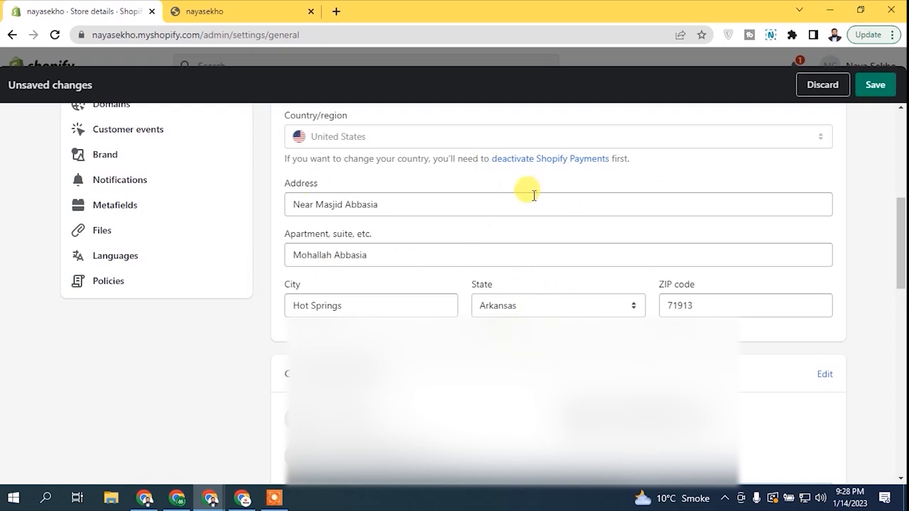
Step: Open the contact information for editing and examine its fields and the note about how sent emails show up
{"action": "left_click_drag", "start_coordinate": [900, 257], "coordinate": [901, 299]}
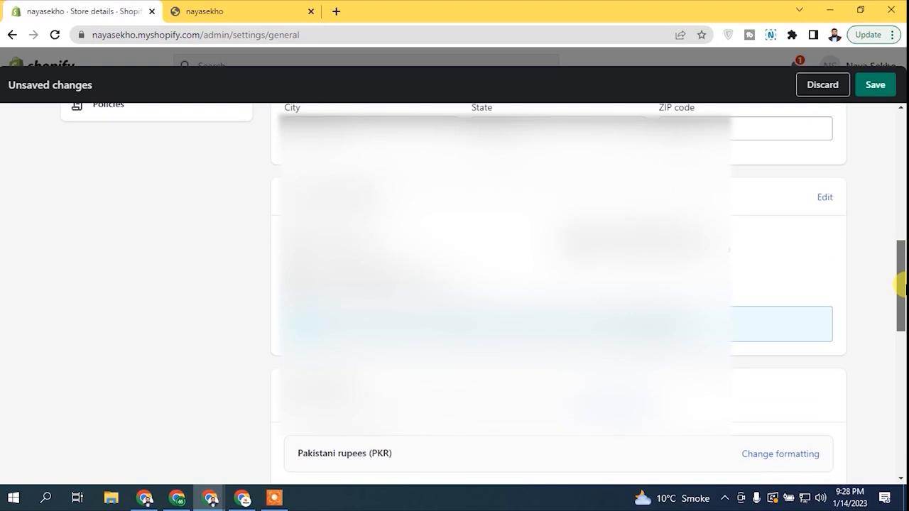
{"action": "left_click", "coordinate": [820, 197]}
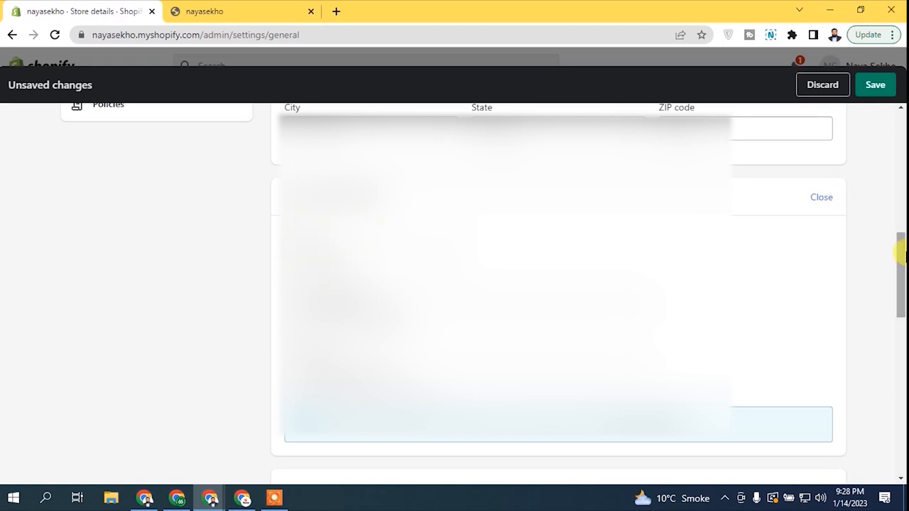
{"action": "left_click_drag", "start_coordinate": [901, 254], "coordinate": [901, 279]}
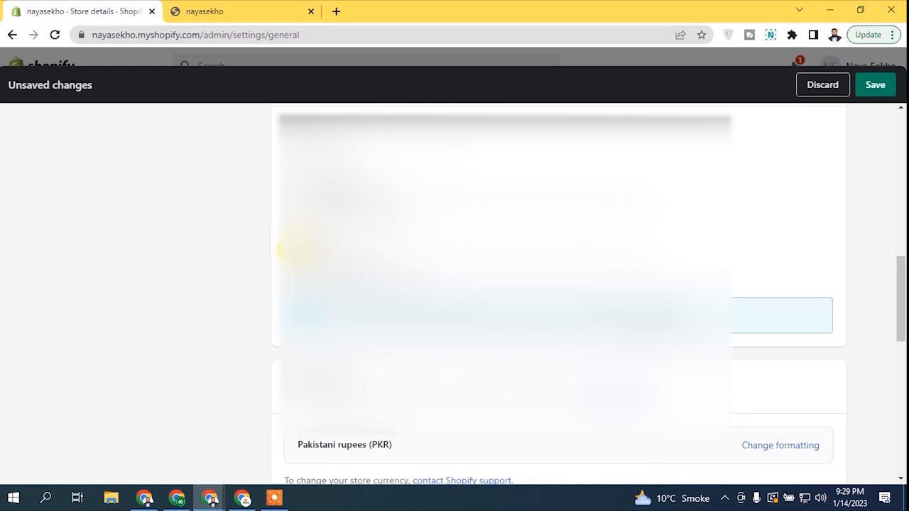
{"action": "left_click_drag", "start_coordinate": [281, 288], "coordinate": [459, 288]}
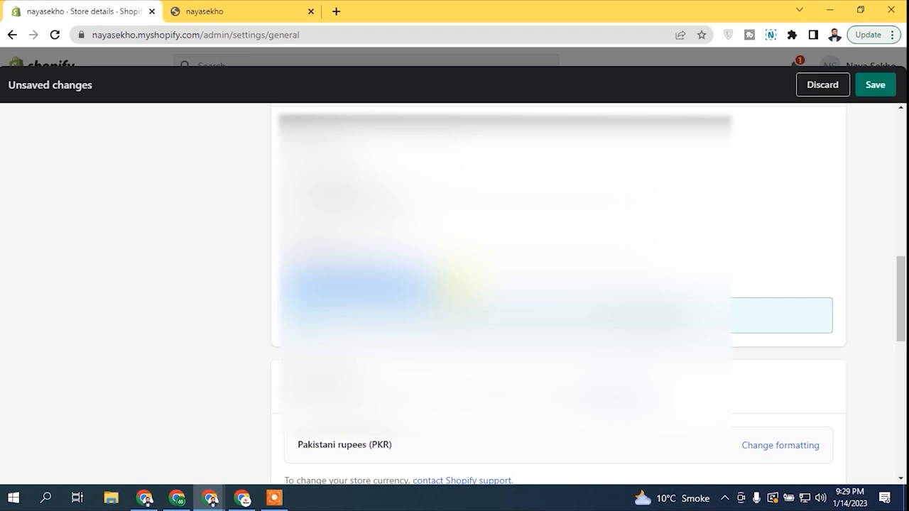
{"action": "left_click_drag", "start_coordinate": [294, 262], "coordinate": [449, 257]}
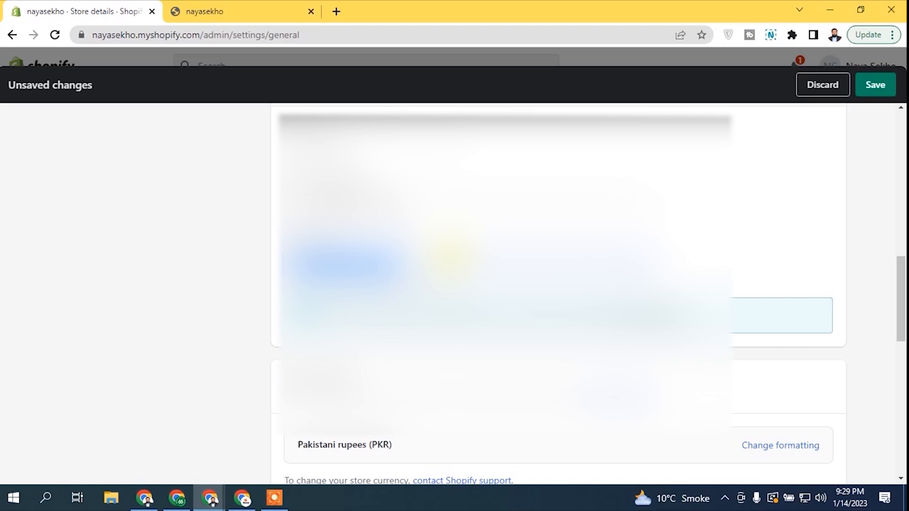
{"action": "left_click", "coordinate": [449, 257]}
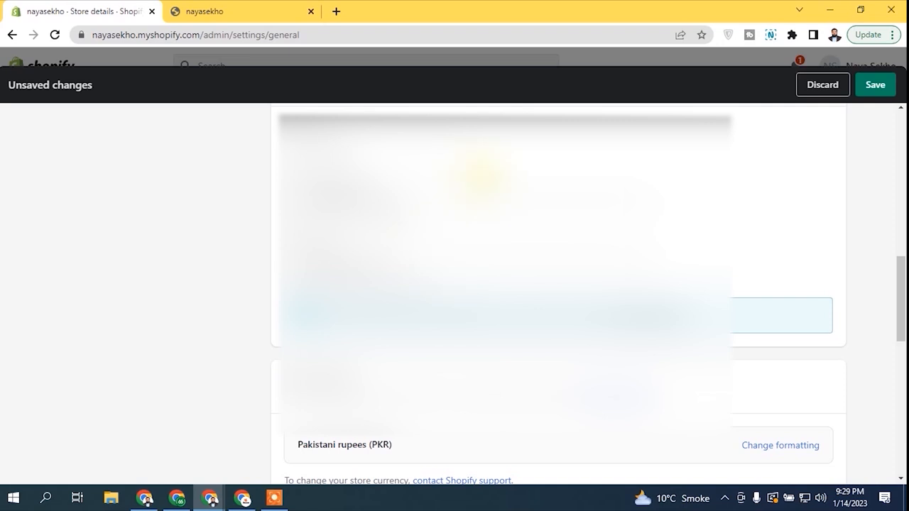
{"action": "left_click_drag", "start_coordinate": [312, 306], "coordinate": [547, 315]}
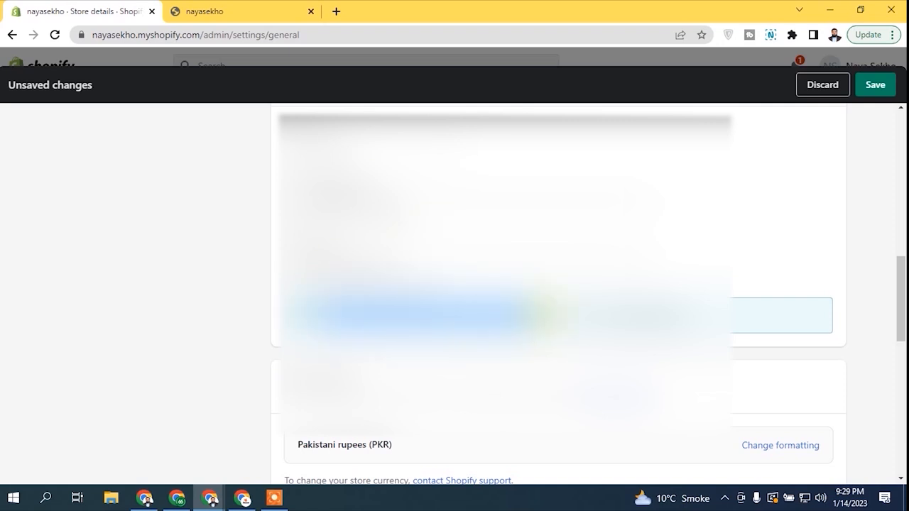
{"action": "left_click", "coordinate": [489, 314]}
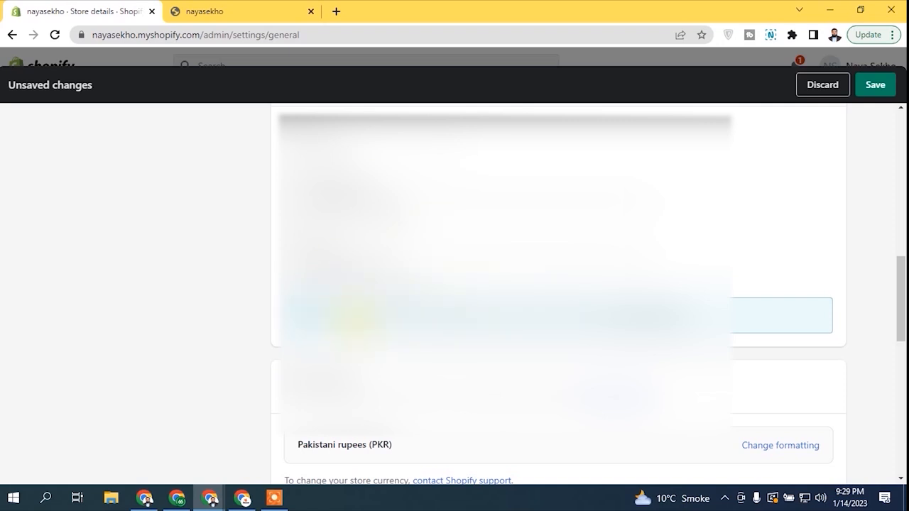
{"action": "left_click_drag", "start_coordinate": [518, 316], "coordinate": [570, 313]}
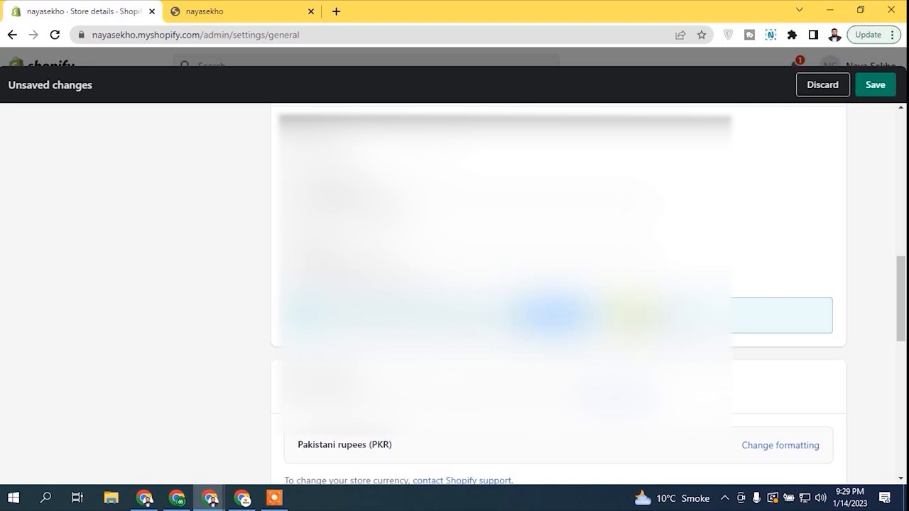
{"action": "left_click", "coordinate": [756, 316]}
Step: Examine the store currency section, including the selected currency and the PayPal Express notice
{"action": "left_click_drag", "start_coordinate": [900, 313], "coordinate": [900, 353]}
{"action": "left_click_drag", "start_coordinate": [285, 202], "coordinate": [360, 206]}
{"action": "left_click", "coordinate": [447, 205]}
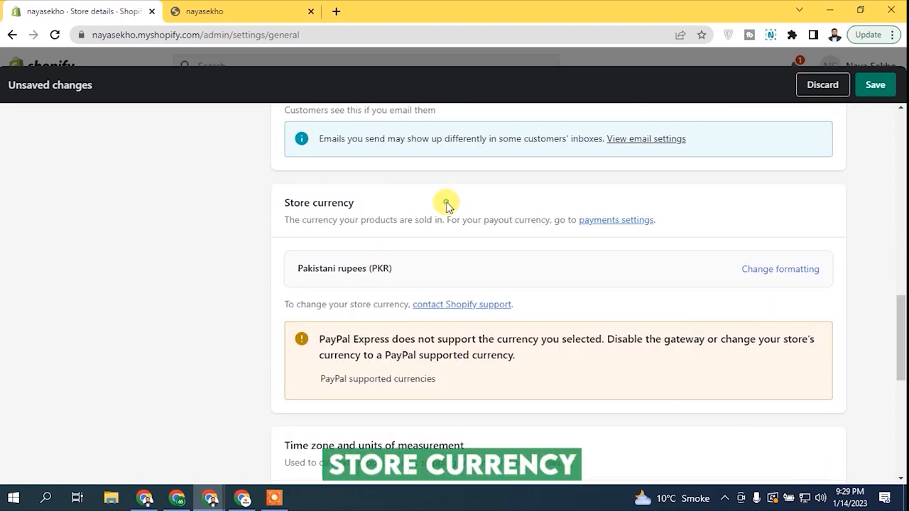
{"action": "left_click", "coordinate": [389, 264]}
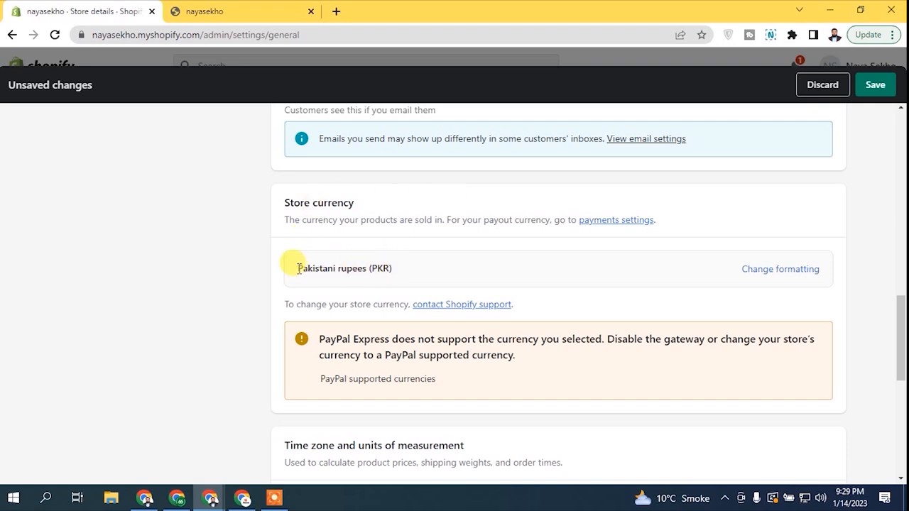
{"action": "left_click_drag", "start_coordinate": [294, 267], "coordinate": [420, 268]}
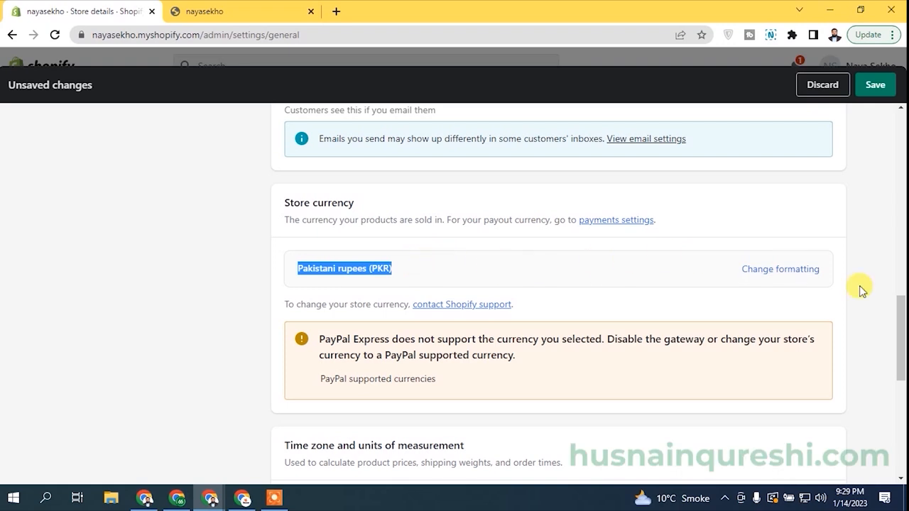
{"action": "left_click_drag", "start_coordinate": [902, 317], "coordinate": [902, 328]}
{"action": "left_click", "coordinate": [318, 291]}
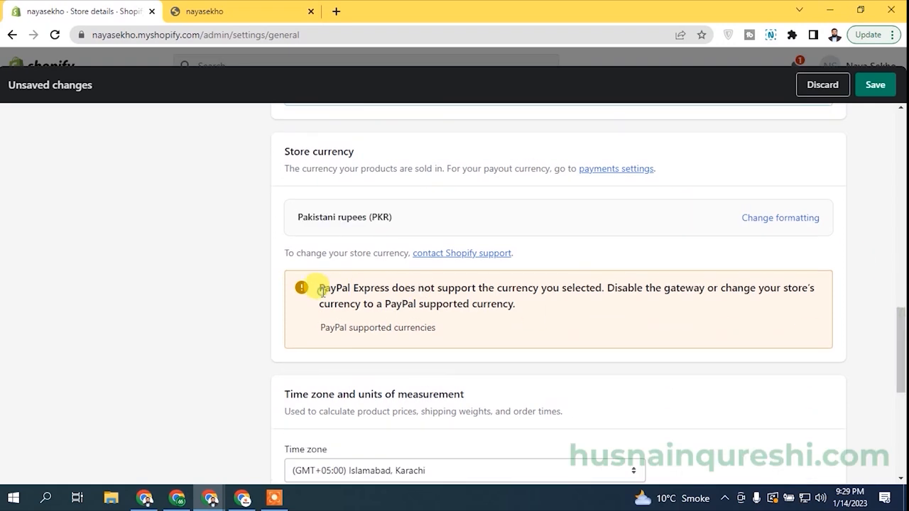
Step: Open the Pakistani rupees currency formatting and examine its HTML and email formats along with the PayPal Express notice
{"action": "left_click_drag", "start_coordinate": [317, 295], "coordinate": [448, 288]}
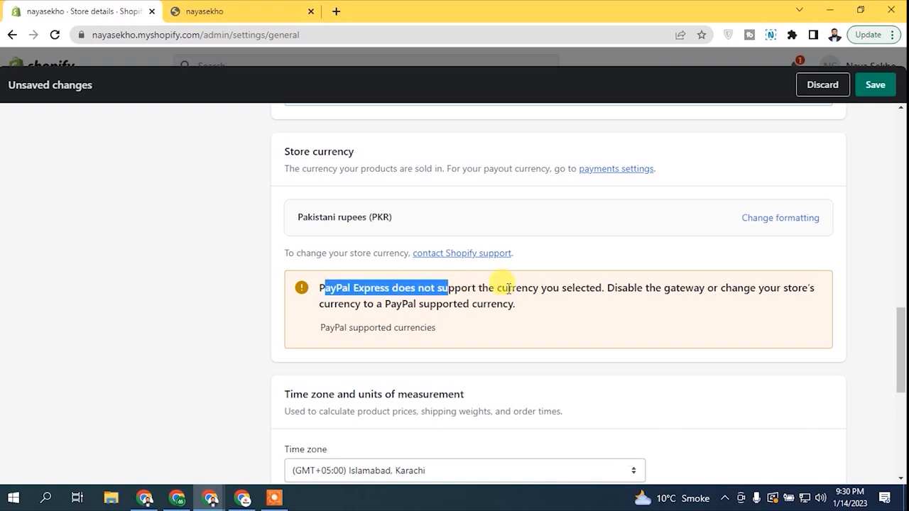
{"action": "left_click", "coordinate": [525, 287]}
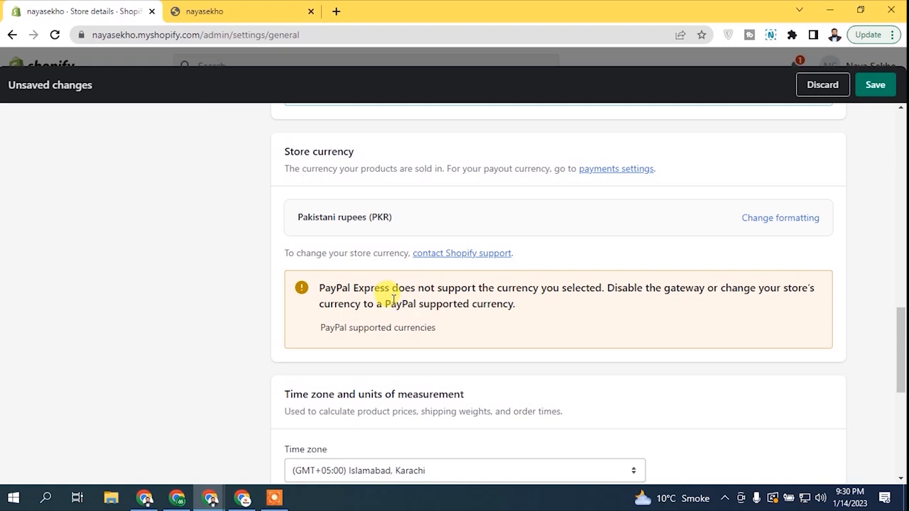
{"action": "left_click", "coordinate": [772, 219]}
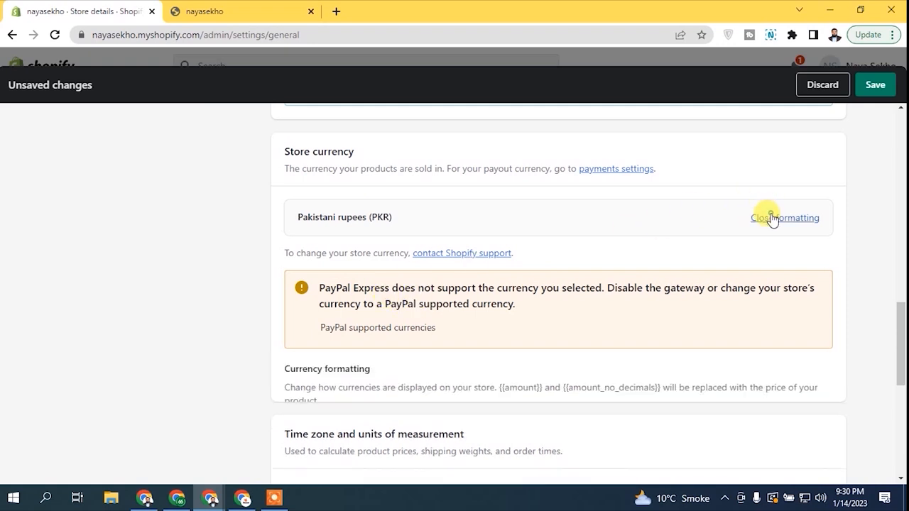
{"action": "scroll", "coordinate": [902, 346], "scroll_direction": "down", "scroll_amount": 1}
{"action": "scroll", "coordinate": [900, 347], "scroll_direction": "down", "scroll_amount": 1}
{"action": "scroll", "coordinate": [319, 223], "scroll_direction": "up", "scroll_amount": 1}
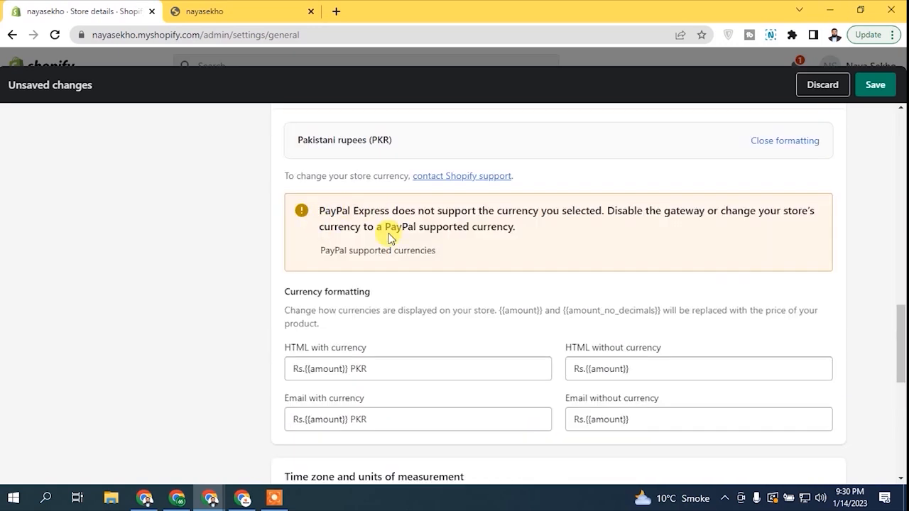
{"action": "scroll", "coordinate": [899, 333], "scroll_direction": "up", "scroll_amount": 2}
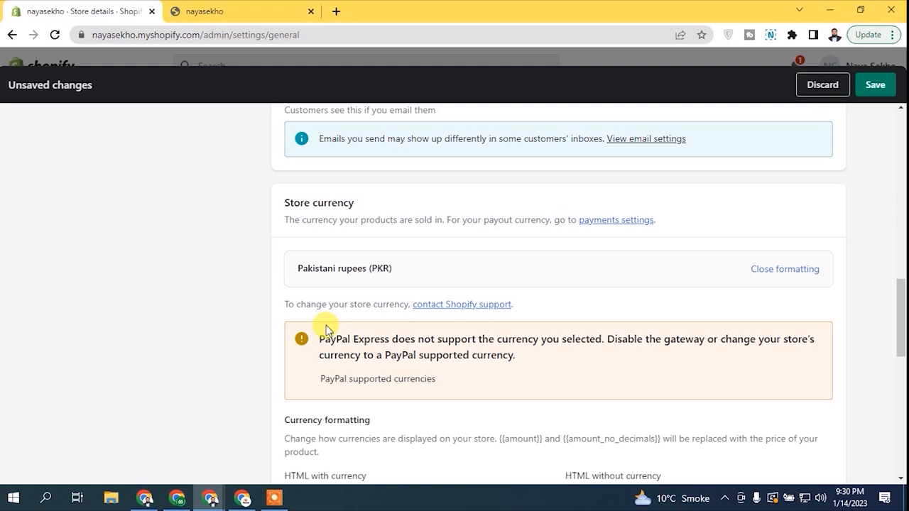
{"action": "scroll", "coordinate": [326, 330], "scroll_direction": "down", "scroll_amount": 1}
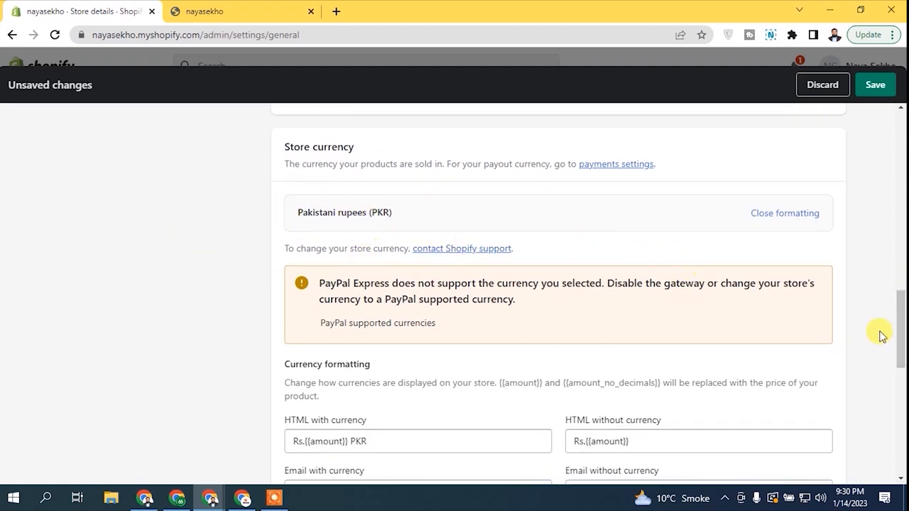
{"action": "scroll", "coordinate": [734, 331], "scroll_direction": "down", "scroll_amount": 3}
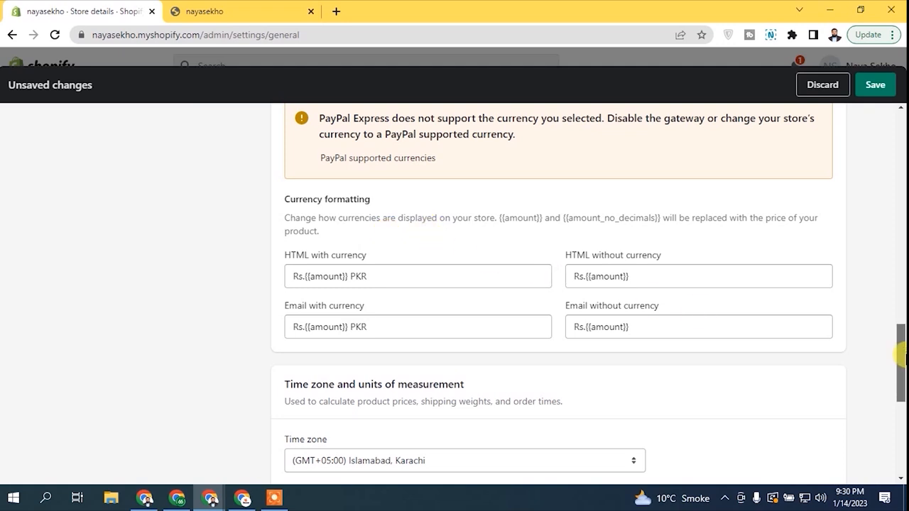
Step: Examine the time zone, unit system and default weight unit settings, as well as the order ID prefix and suffix fields
{"action": "scroll", "coordinate": [434, 241], "scroll_direction": "down", "scroll_amount": 2}
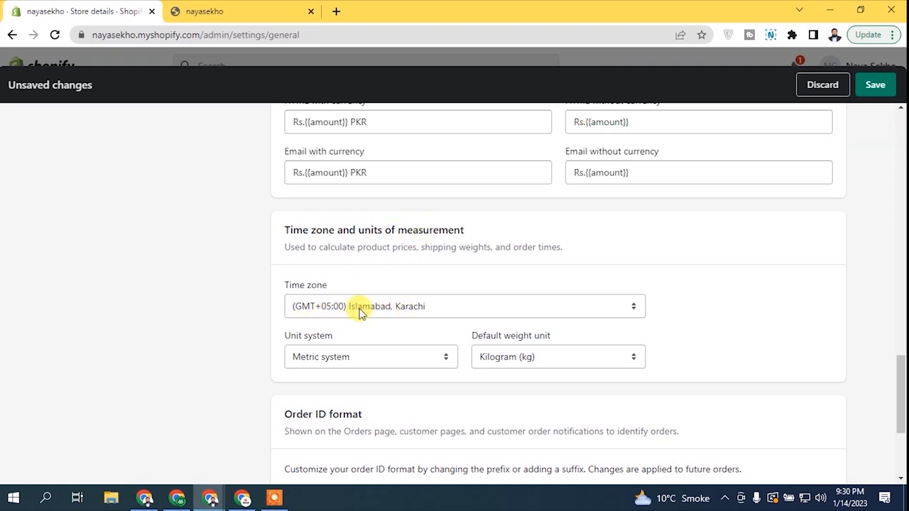
{"action": "left_click", "coordinate": [303, 361]}
{"action": "left_click", "coordinate": [304, 362]}
{"action": "left_click", "coordinate": [568, 358]}
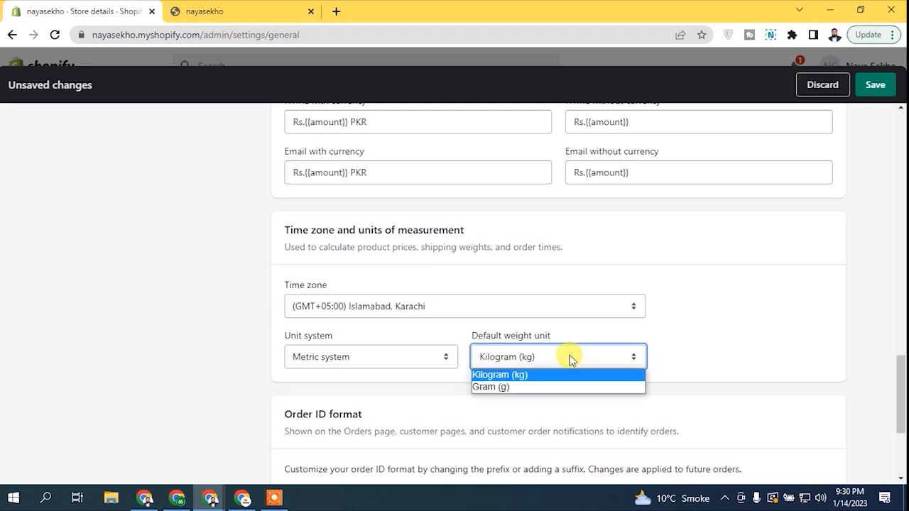
{"action": "left_click", "coordinate": [715, 352]}
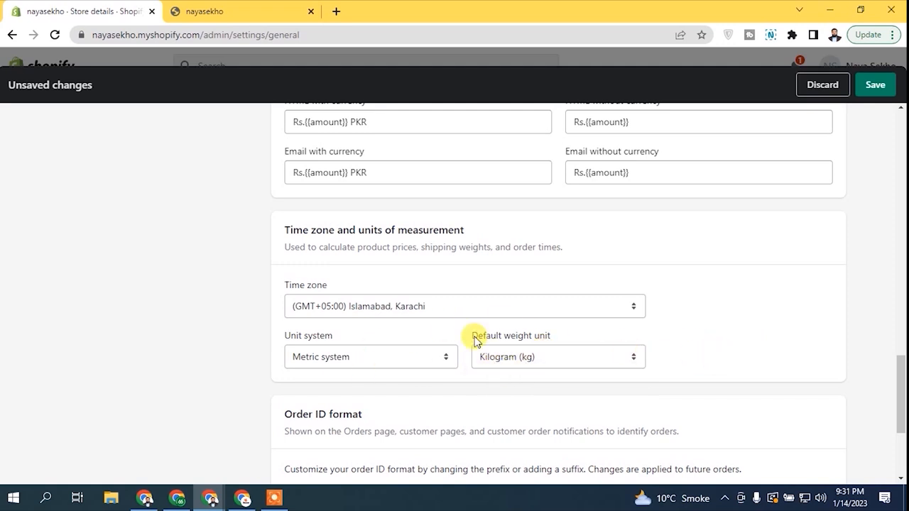
{"action": "scroll", "coordinate": [507, 355], "scroll_direction": "down", "scroll_amount": 2}
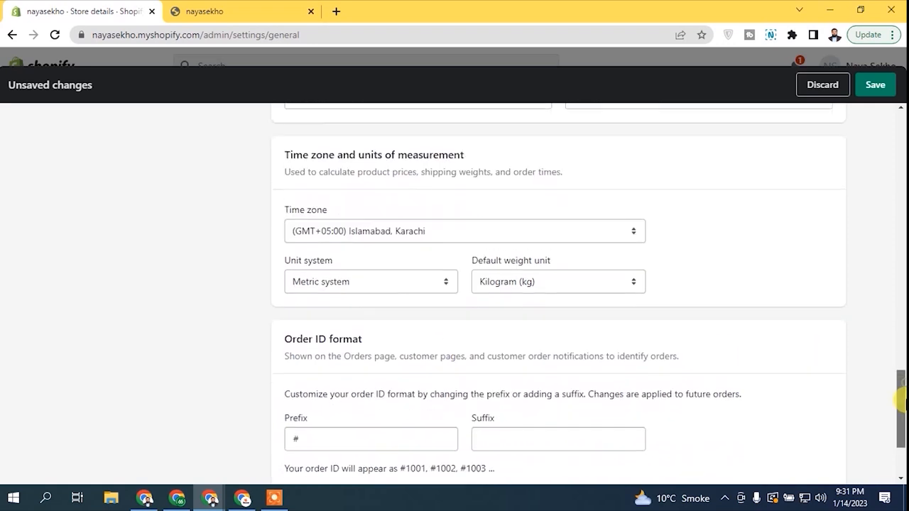
{"action": "left_click_drag", "start_coordinate": [468, 259], "coordinate": [601, 260]}
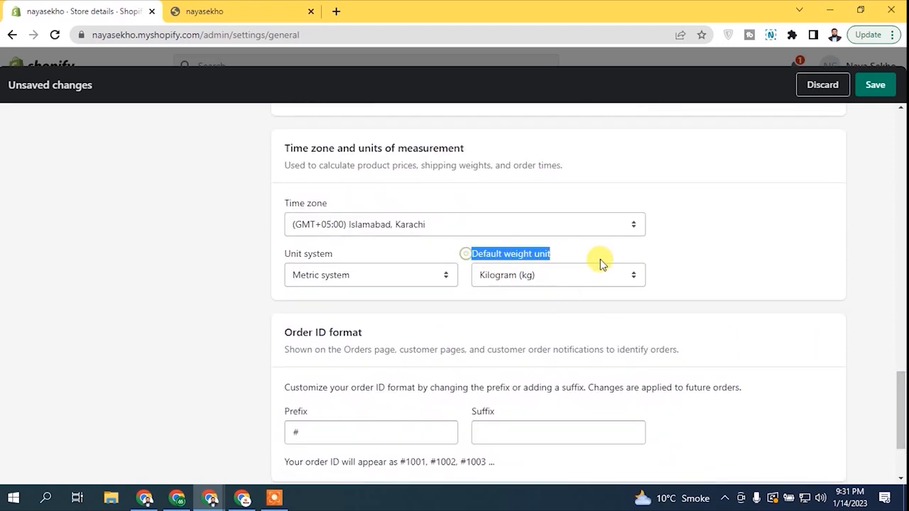
{"action": "left_click", "coordinate": [433, 312]}
{"action": "scroll", "coordinate": [900, 389], "scroll_direction": "down", "scroll_amount": 2}
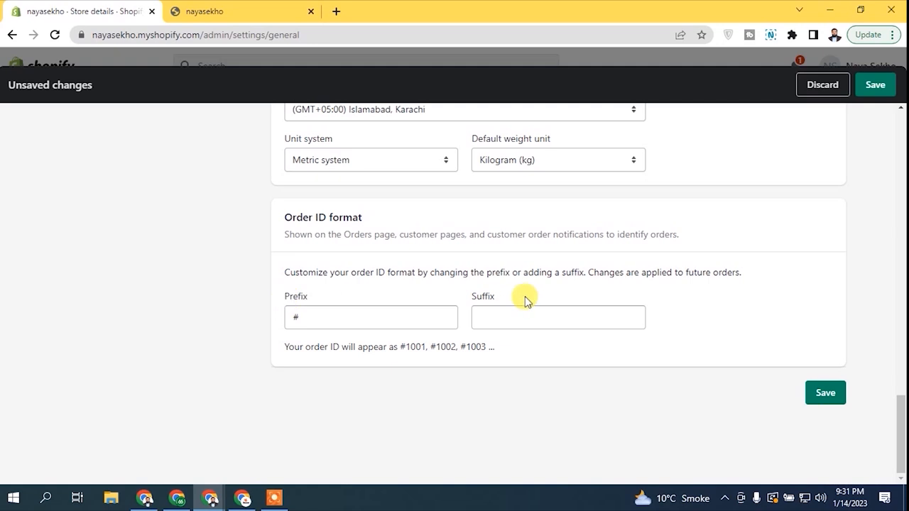
{"action": "left_click_drag", "start_coordinate": [272, 272], "coordinate": [681, 328]}
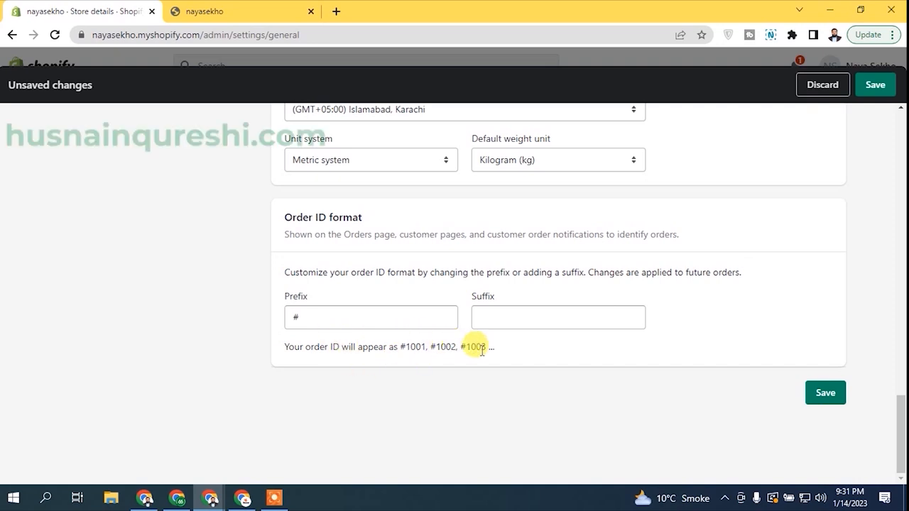
Step: Review the edited store details from the basic information to the contact information and save the changes
{"action": "left_click_drag", "start_coordinate": [901, 411], "coordinate": [897, 122]}
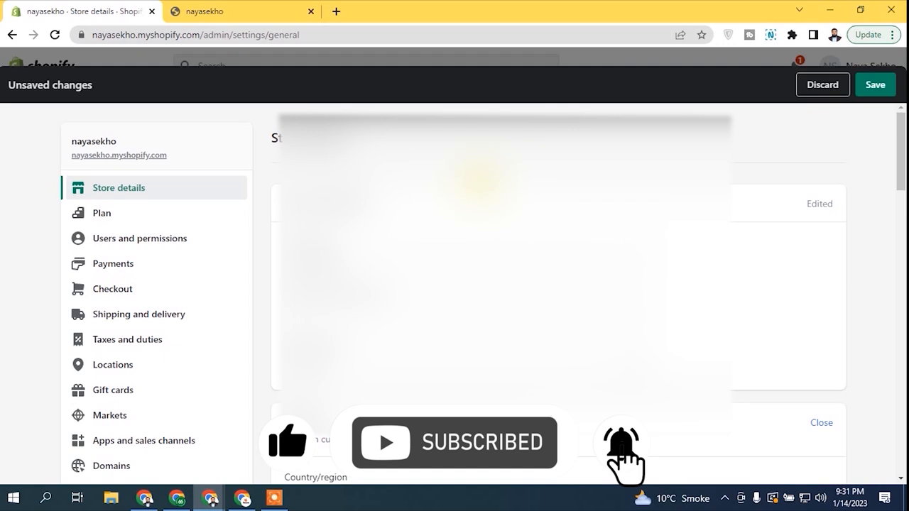
{"action": "left_click_drag", "start_coordinate": [900, 158], "coordinate": [899, 248]}
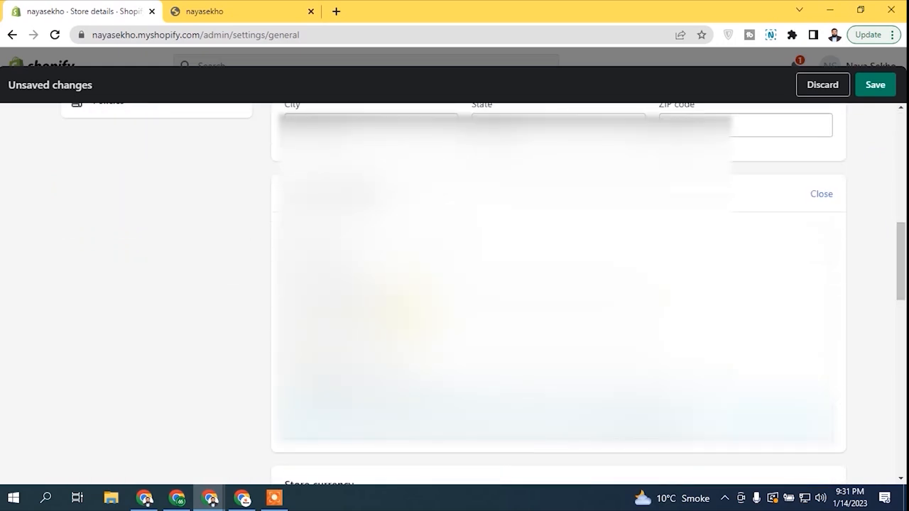
{"action": "left_click_drag", "start_coordinate": [900, 264], "coordinate": [901, 177]}
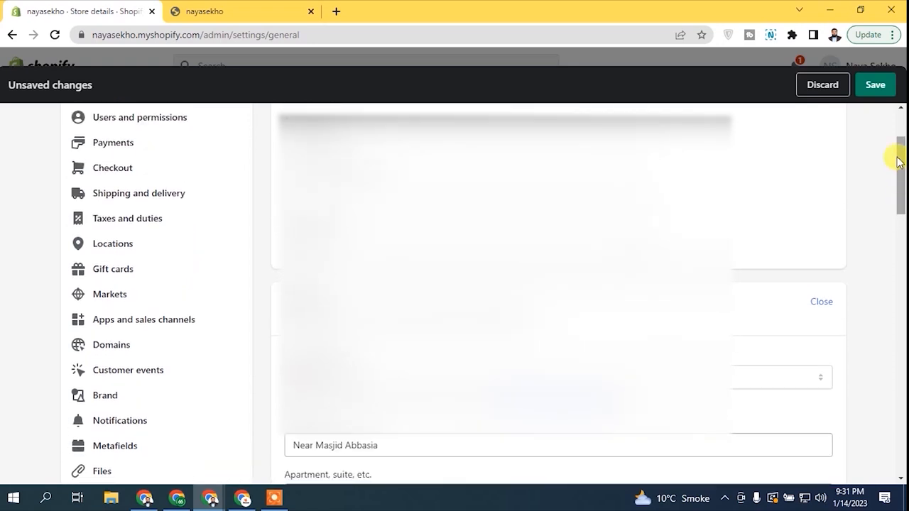
{"action": "left_click", "coordinate": [881, 88]}
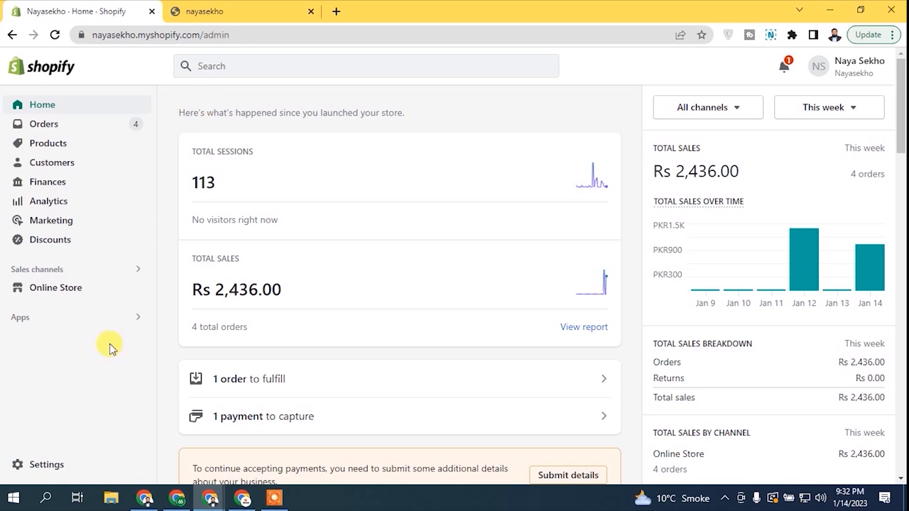
Step: Open the store's plan settings and examine the Basic Shopify plan's included features and the next billing date and amount
{"action": "left_click", "coordinate": [54, 467]}
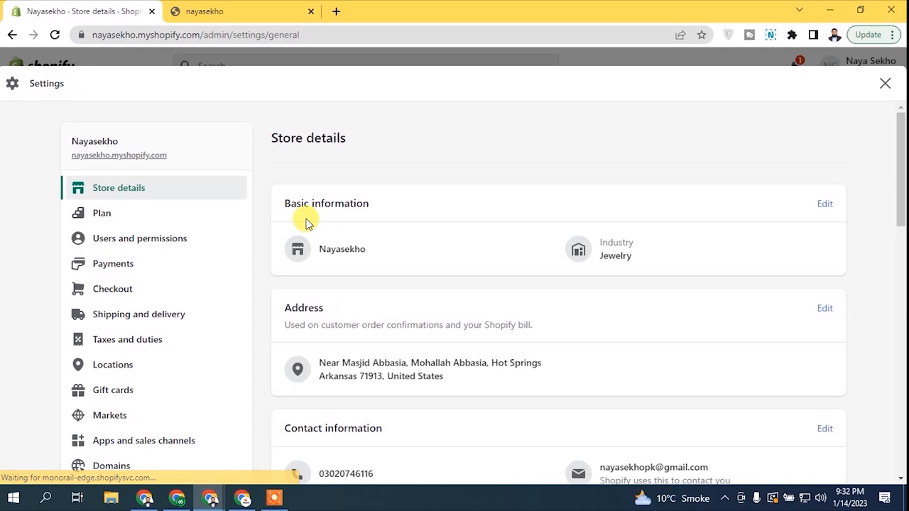
{"action": "left_click", "coordinate": [161, 219]}
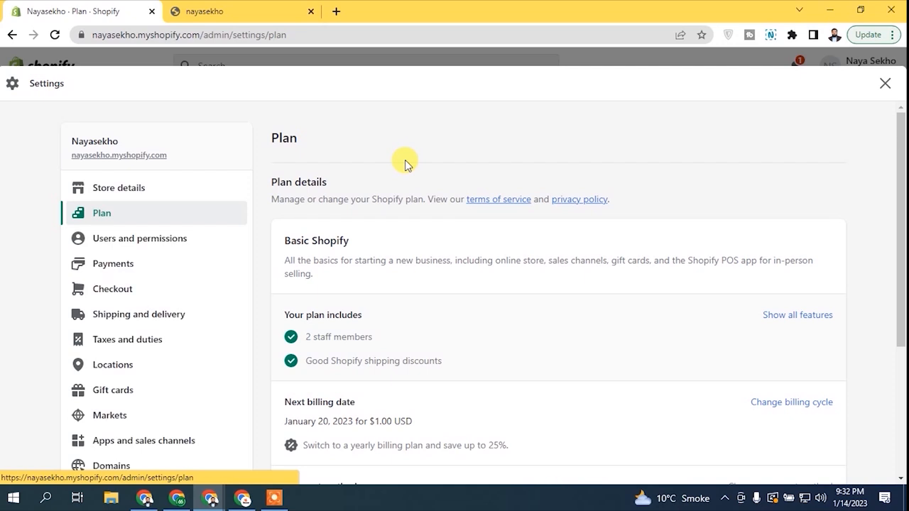
{"action": "mouse_move", "coordinate": [899, 234]}
{"action": "left_mouse_down"}
{"action": "mouse_move", "coordinate": [902, 302]}
{"action": "mouse_move", "coordinate": [902, 226]}
{"action": "left_mouse_up"}
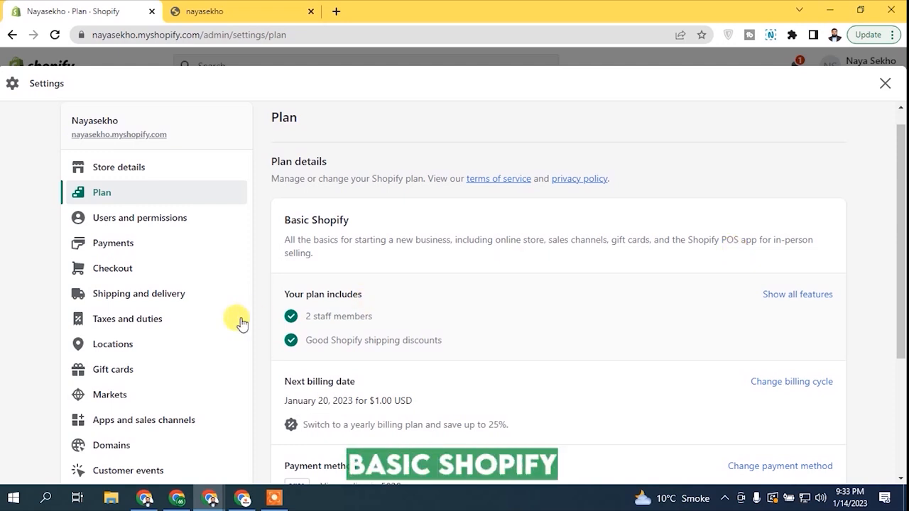
{"action": "left_click_drag", "start_coordinate": [281, 216], "coordinate": [384, 218]}
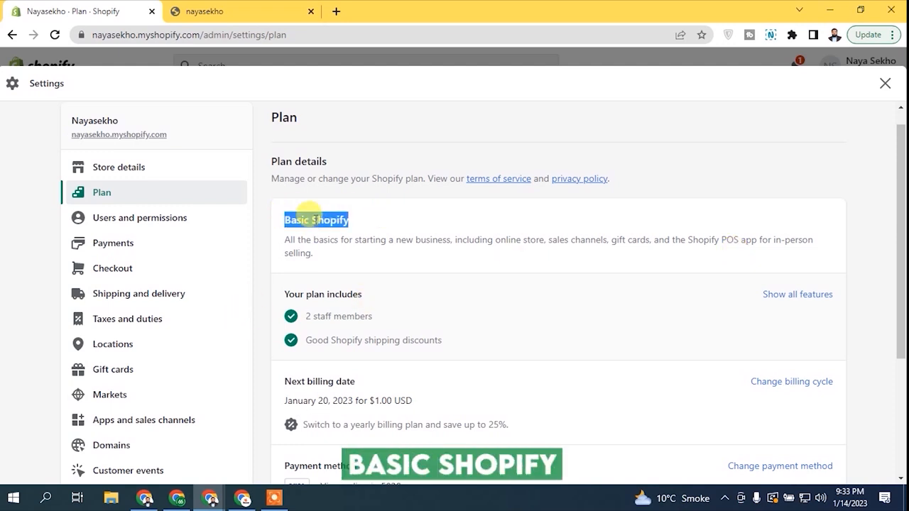
{"action": "left_click", "coordinate": [302, 217]}
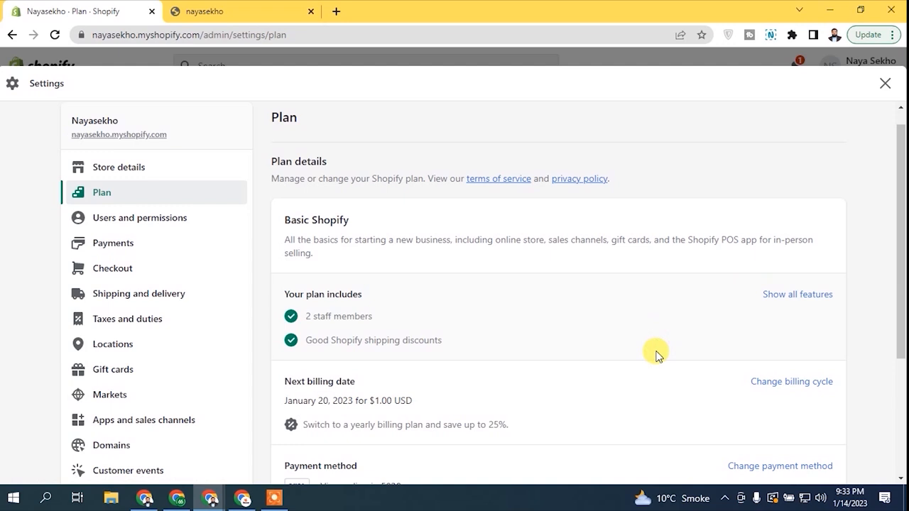
{"action": "left_click_drag", "start_coordinate": [288, 381], "coordinate": [367, 379]}
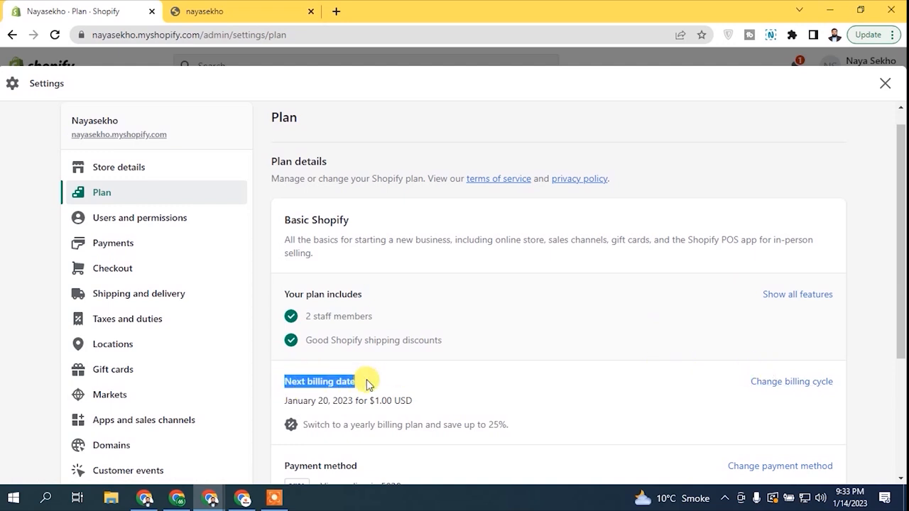
{"action": "left_click_drag", "start_coordinate": [272, 400], "coordinate": [338, 395]}
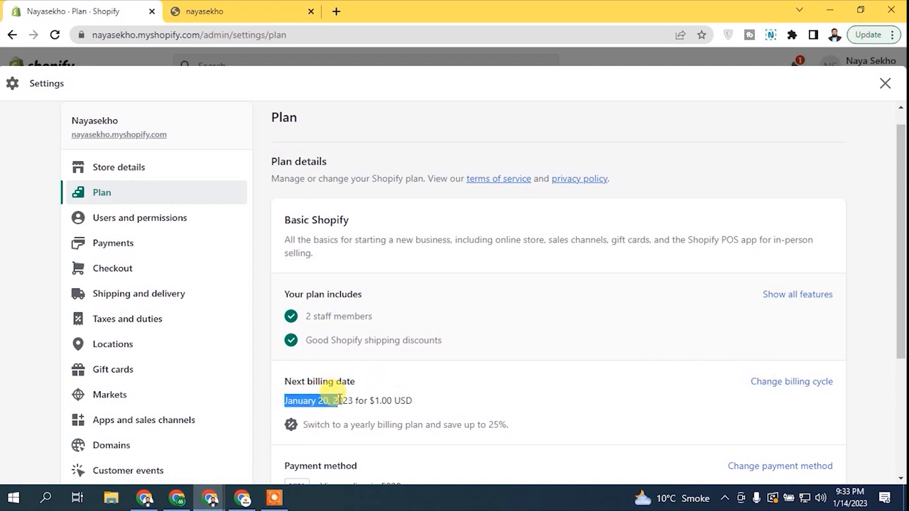
{"action": "left_click", "coordinate": [376, 402]}
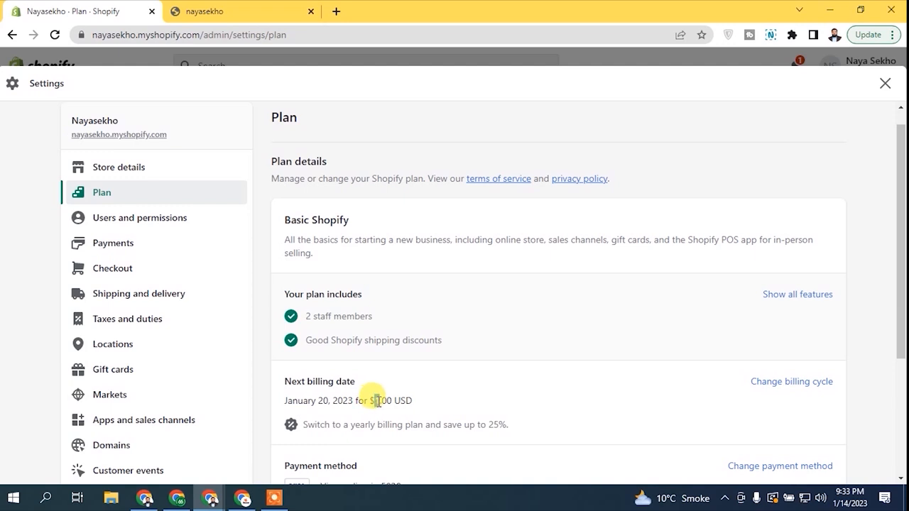
{"action": "left_click_drag", "start_coordinate": [375, 401], "coordinate": [380, 402]}
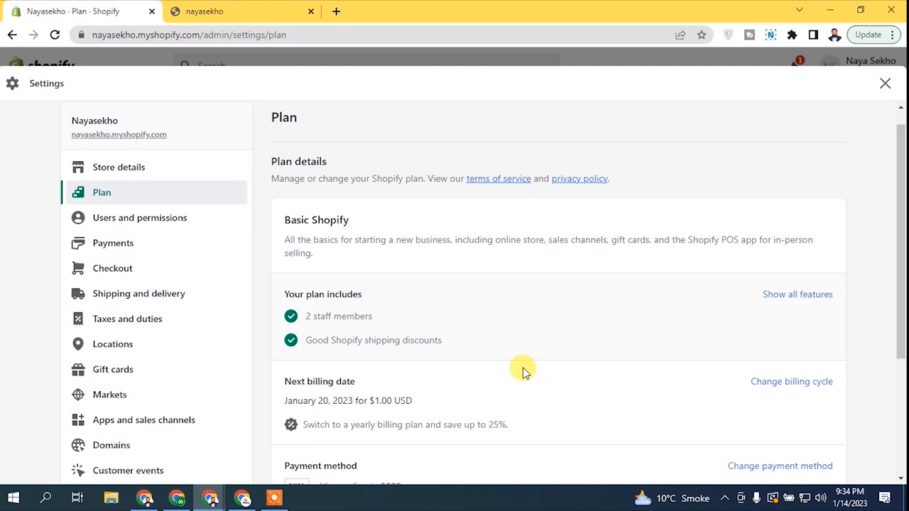
Step: Open the billing cycle options, examine the Basic Shopify plan's cycle prices and charges, and return to the plan settings without changing the cycle
{"action": "left_click", "coordinate": [780, 387]}
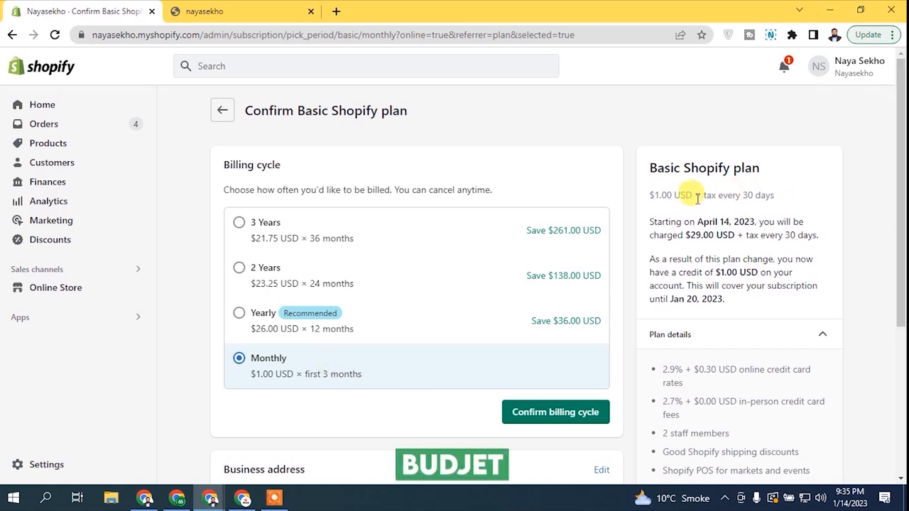
{"action": "left_click_drag", "start_coordinate": [649, 196], "coordinate": [754, 203]}
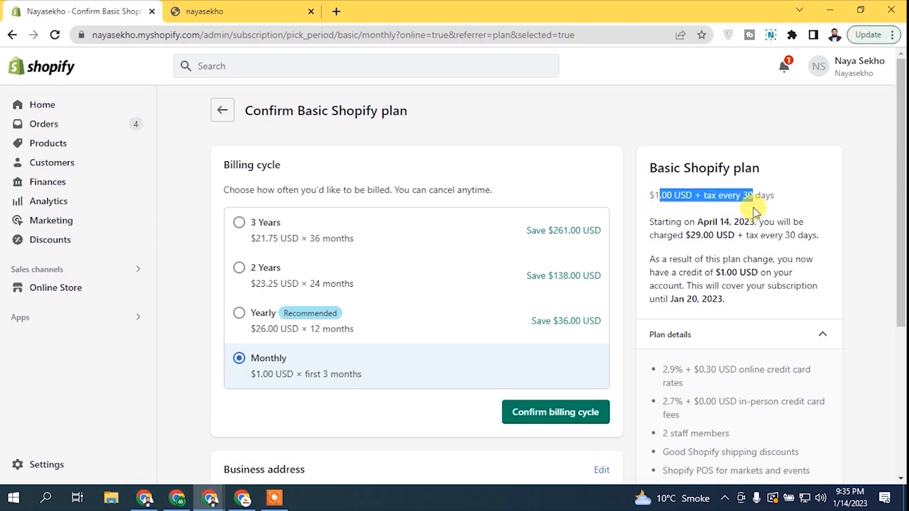
{"action": "left_click", "coordinate": [754, 205]}
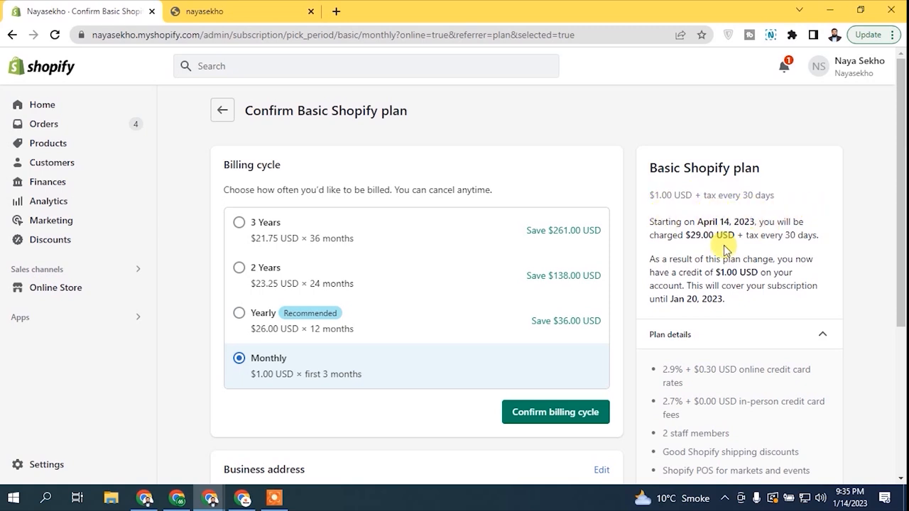
{"action": "left_click_drag", "start_coordinate": [688, 235], "coordinate": [758, 236]}
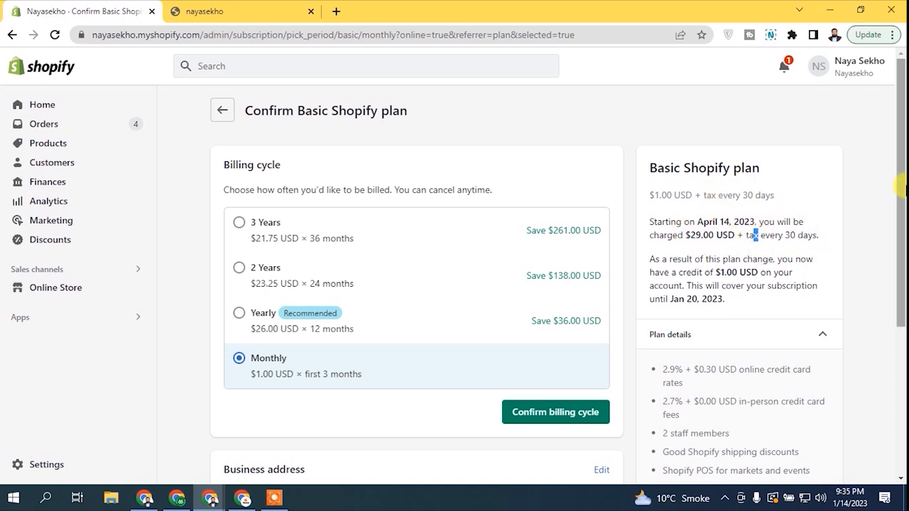
{"action": "scroll", "coordinate": [815, 237], "scroll_direction": "down", "scroll_amount": 2}
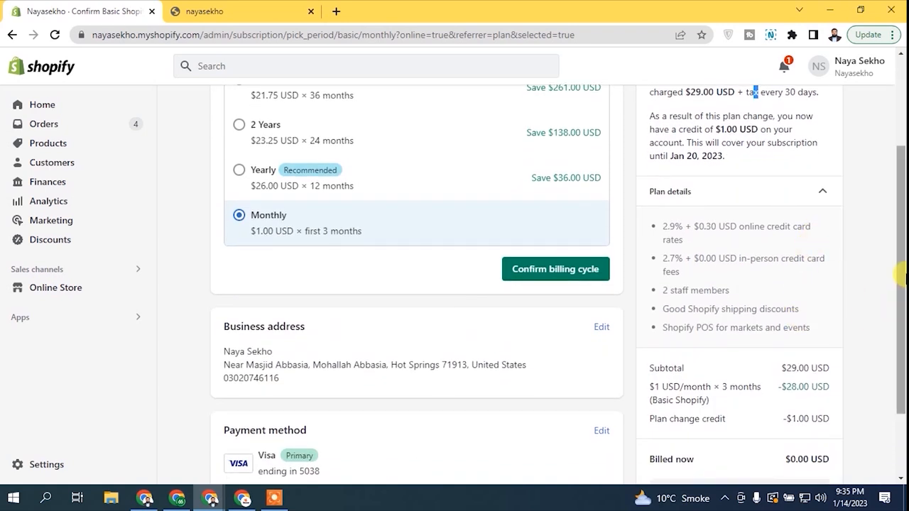
{"action": "scroll", "coordinate": [901, 206], "scroll_direction": "up", "scroll_amount": 2}
{"action": "left_click_drag", "start_coordinate": [902, 193], "coordinate": [900, 171]}
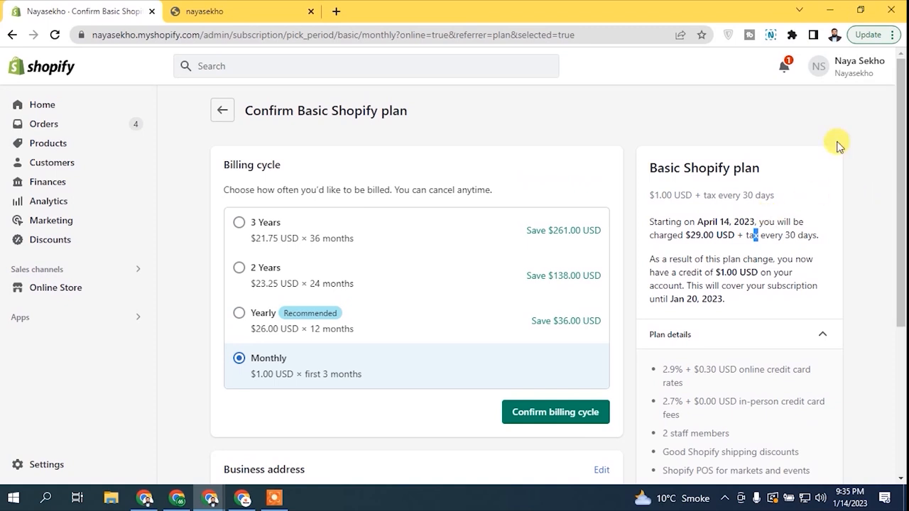
{"action": "left_click", "coordinate": [220, 111]}
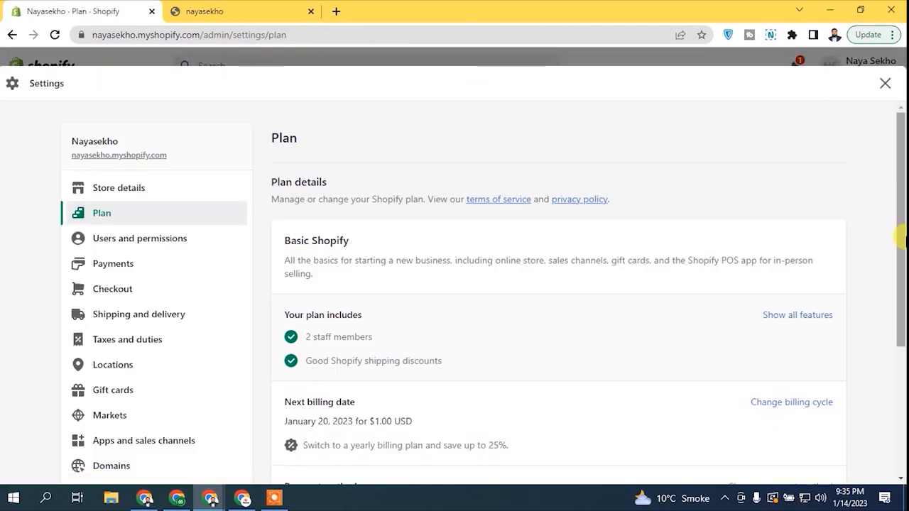
{"action": "left_click_drag", "start_coordinate": [901, 244], "coordinate": [902, 210]}
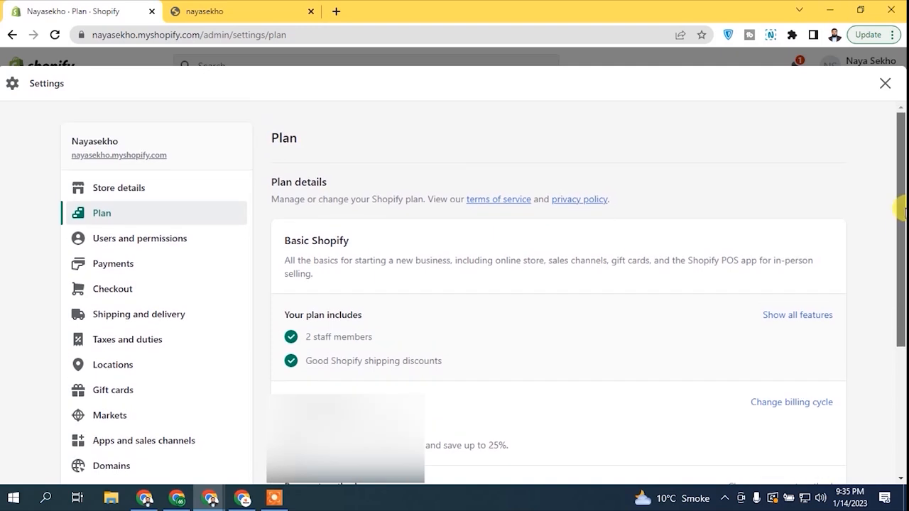
Step: Open the plan change options from the plan settings and examine the monthly prices of the Basic, Shopify and Advanced plans
{"action": "scroll", "coordinate": [900, 213], "scroll_direction": "down", "scroll_amount": 3}
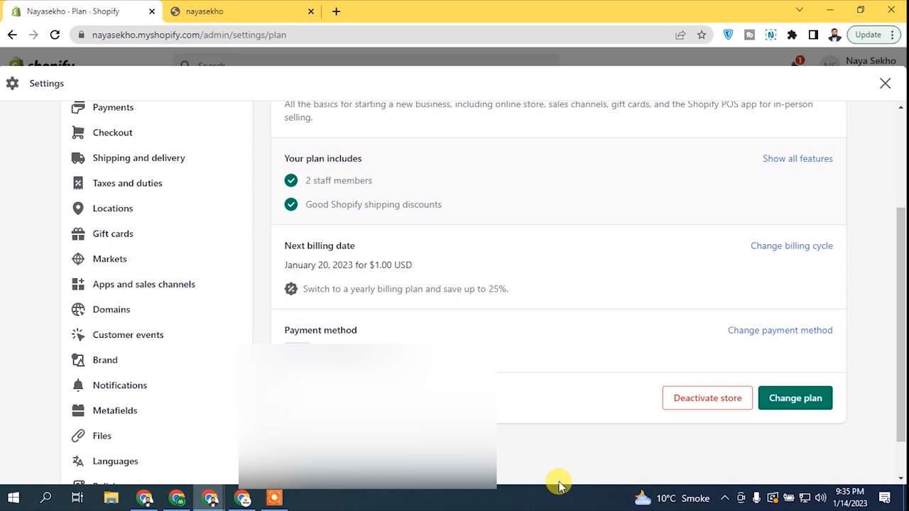
{"action": "left_click_drag", "start_coordinate": [901, 304], "coordinate": [901, 296]}
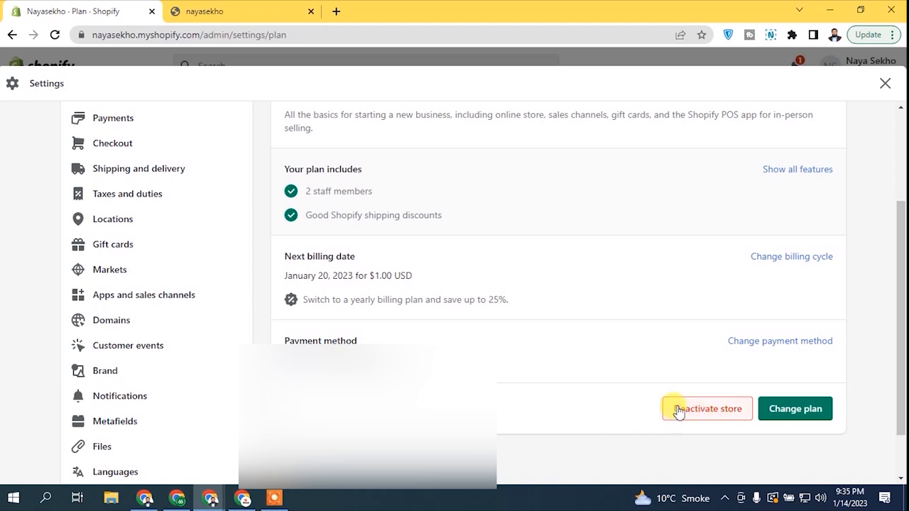
{"action": "left_click", "coordinate": [816, 421]}
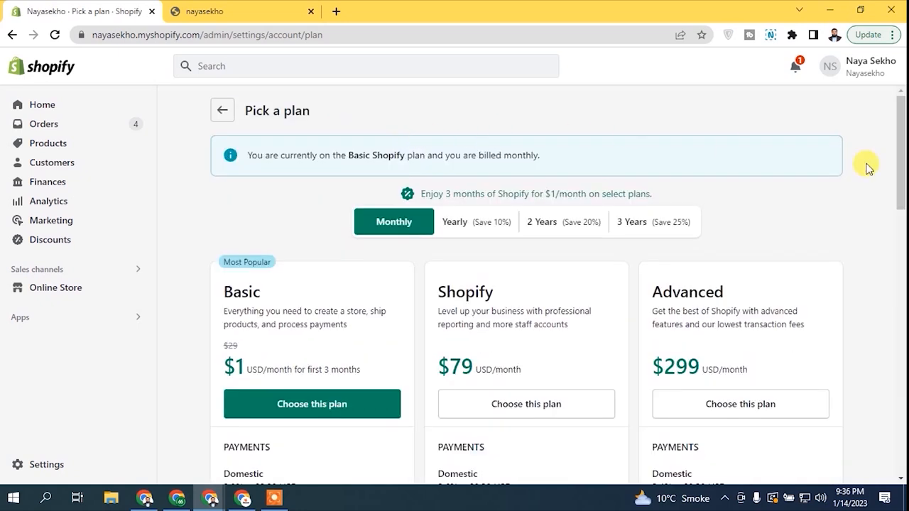
{"action": "left_click_drag", "start_coordinate": [901, 173], "coordinate": [903, 212]}
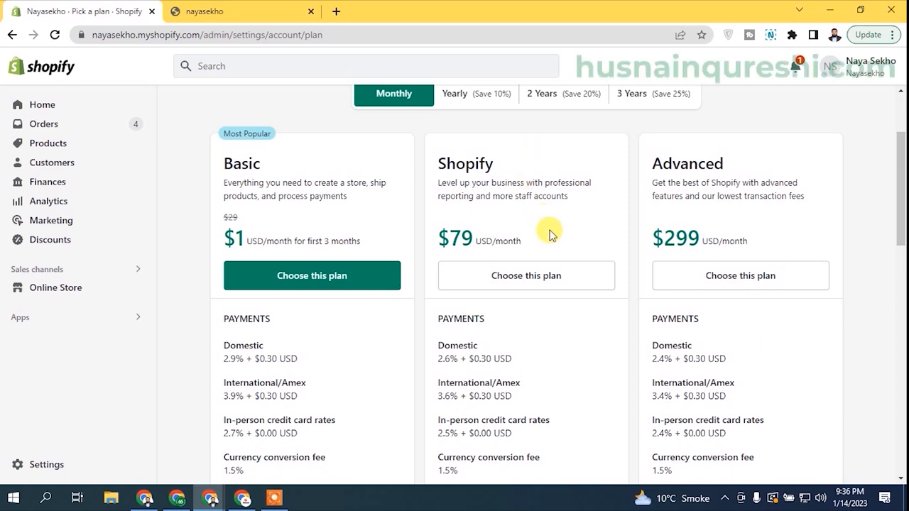
{"action": "scroll", "coordinate": [548, 231], "scroll_direction": "up", "scroll_amount": 1}
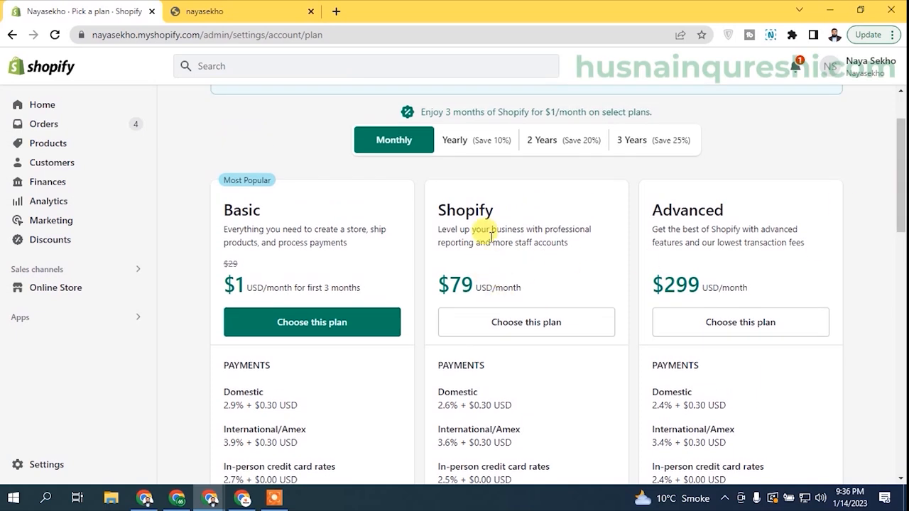
Step: Compare the plans' prices for the Yearly, 2 Years and 3 Years billing terms and return to the Monthly prices
{"action": "left_click", "coordinate": [473, 142]}
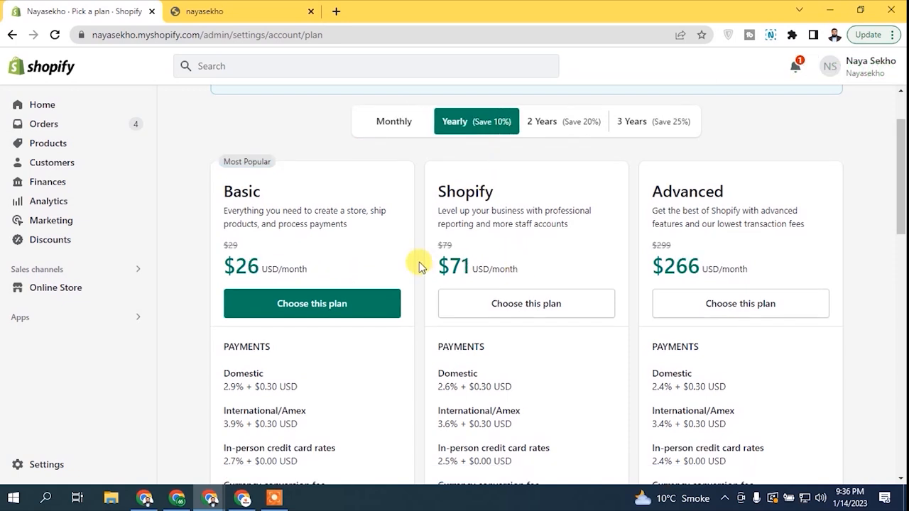
{"action": "left_click", "coordinate": [581, 125]}
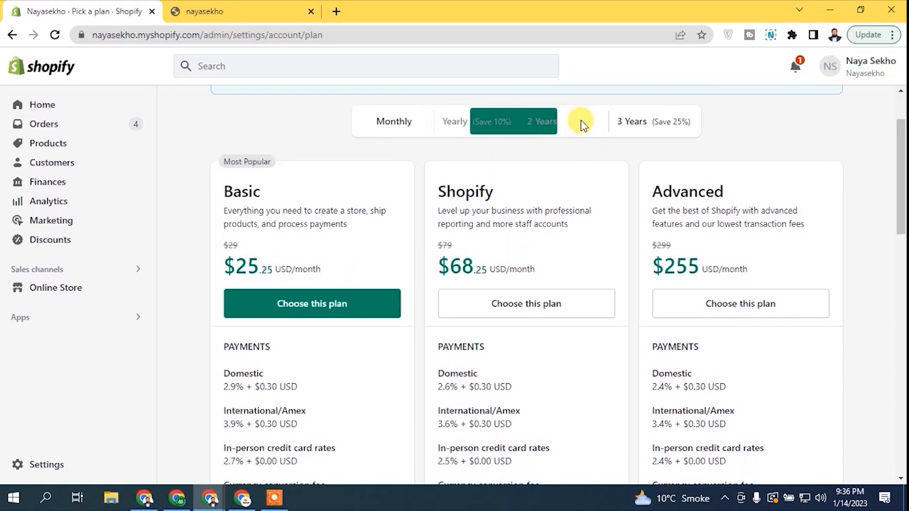
{"action": "left_click", "coordinate": [682, 132]}
{"action": "left_click", "coordinate": [377, 139]}
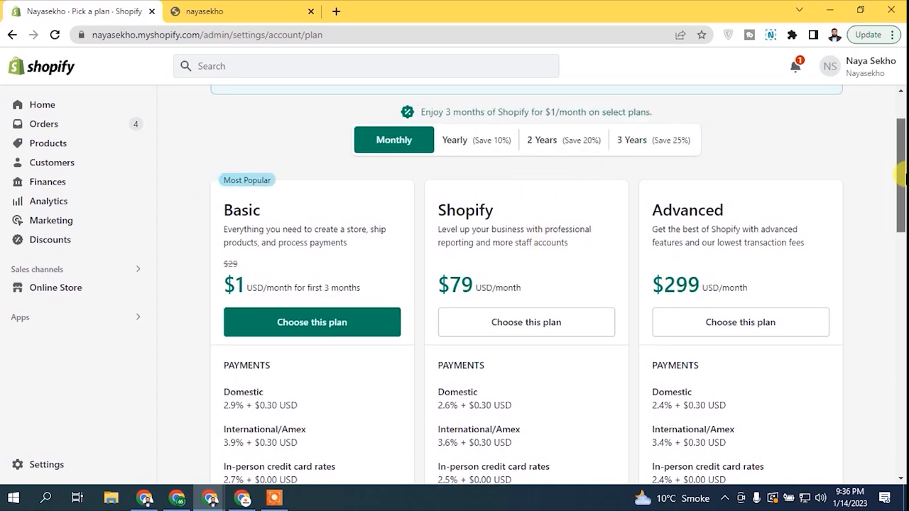
Step: Examine each plan's features and payment rates, including the Shopify plan's reports, currency conversion fee and domestic card rate
{"action": "scroll", "coordinate": [900, 171], "scroll_direction": "down", "scroll_amount": 3}
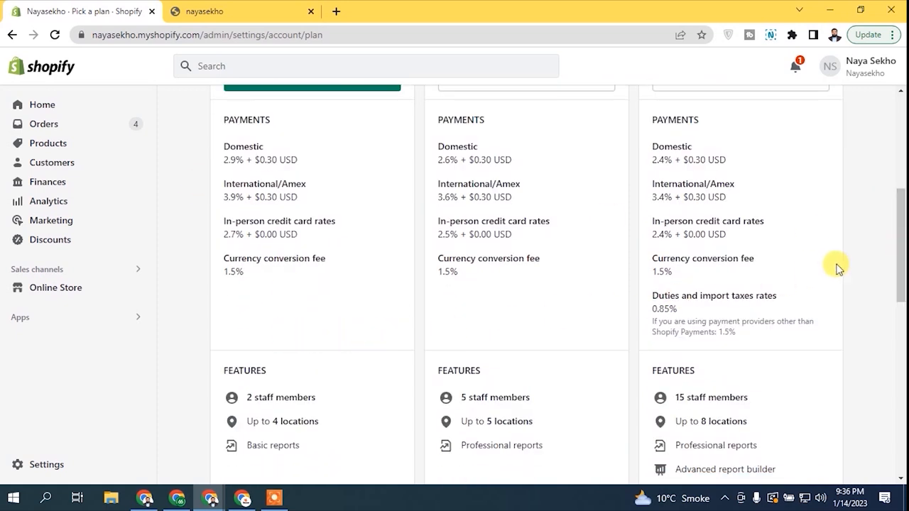
{"action": "left_click_drag", "start_coordinate": [900, 263], "coordinate": [883, 274]}
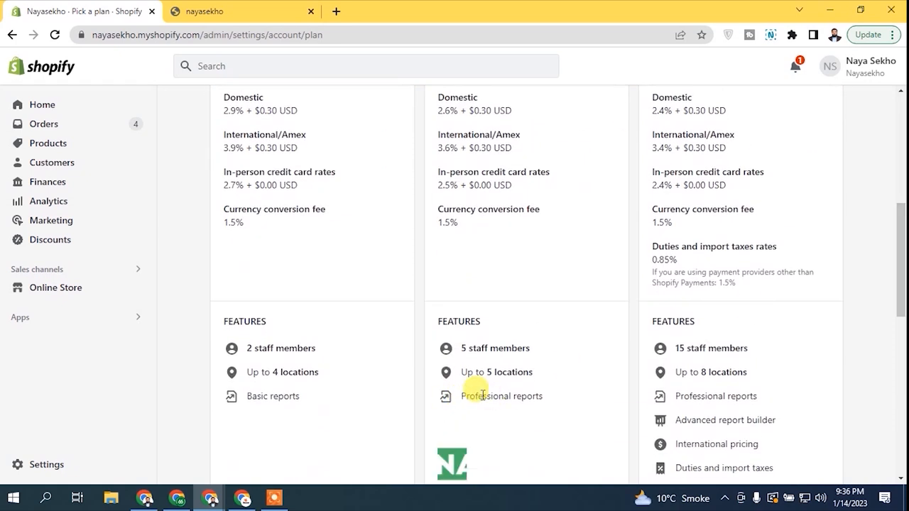
{"action": "left_click_drag", "start_coordinate": [460, 396], "coordinate": [558, 399]}
{"action": "left_click", "coordinate": [549, 400]}
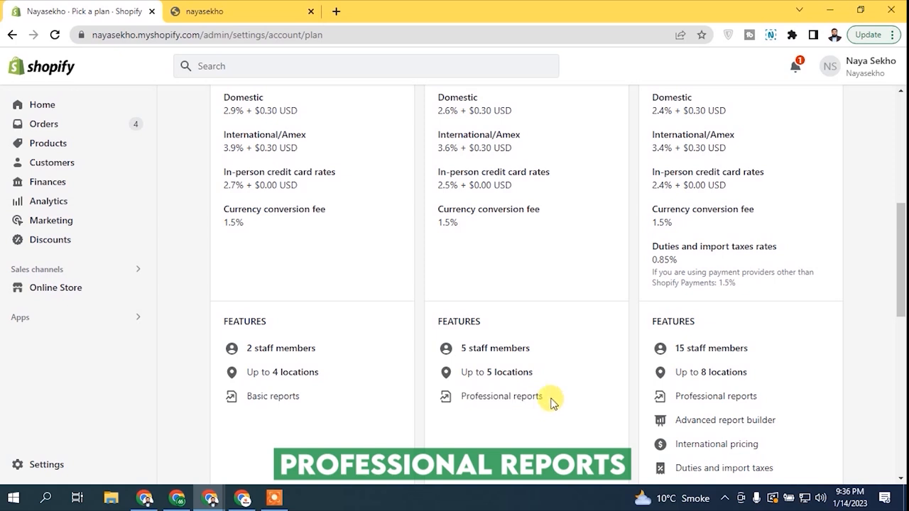
{"action": "left_click_drag", "start_coordinate": [902, 291], "coordinate": [903, 262]}
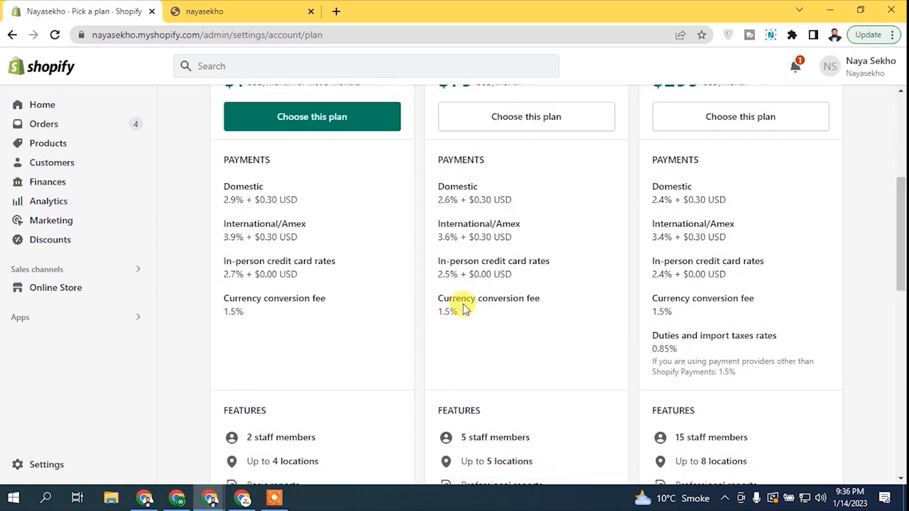
{"action": "left_click_drag", "start_coordinate": [436, 303], "coordinate": [554, 298]}
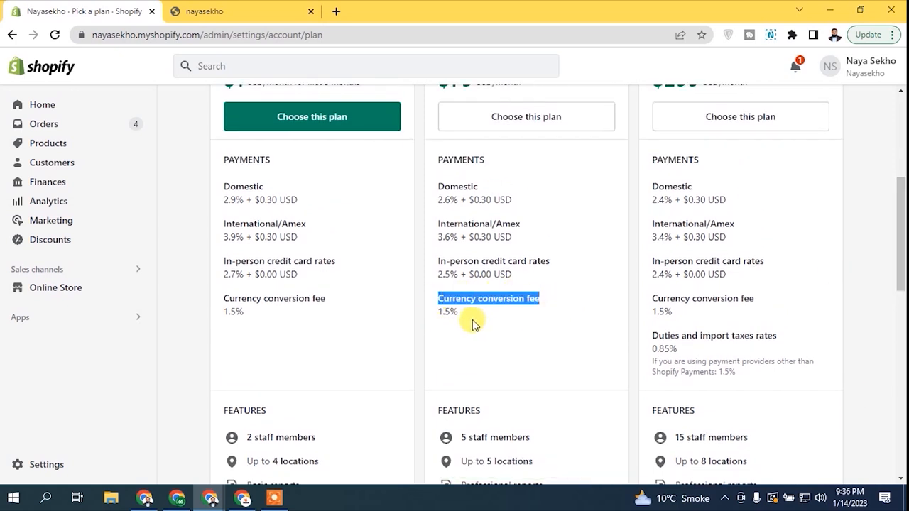
{"action": "left_click_drag", "start_coordinate": [436, 186], "coordinate": [533, 192]}
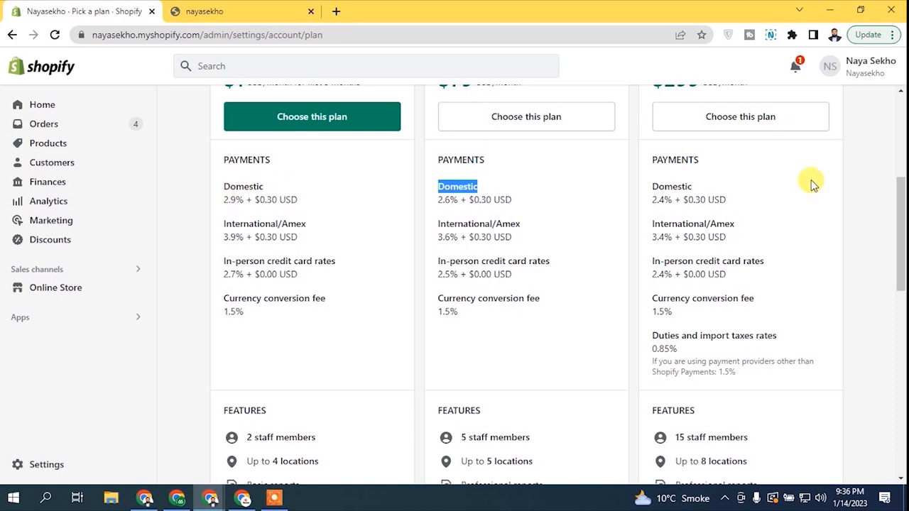
Step: Compare the three plans' prices, payment rates and staff member limits again and leave the plan picker without choosing a plan
{"action": "left_click_drag", "start_coordinate": [903, 250], "coordinate": [902, 135]}
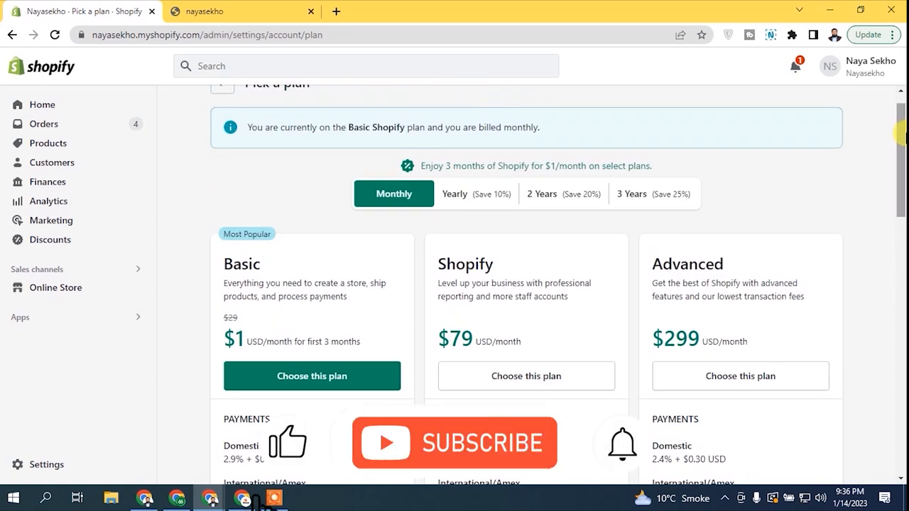
{"action": "scroll", "coordinate": [419, 343], "scroll_direction": "down", "scroll_amount": 3}
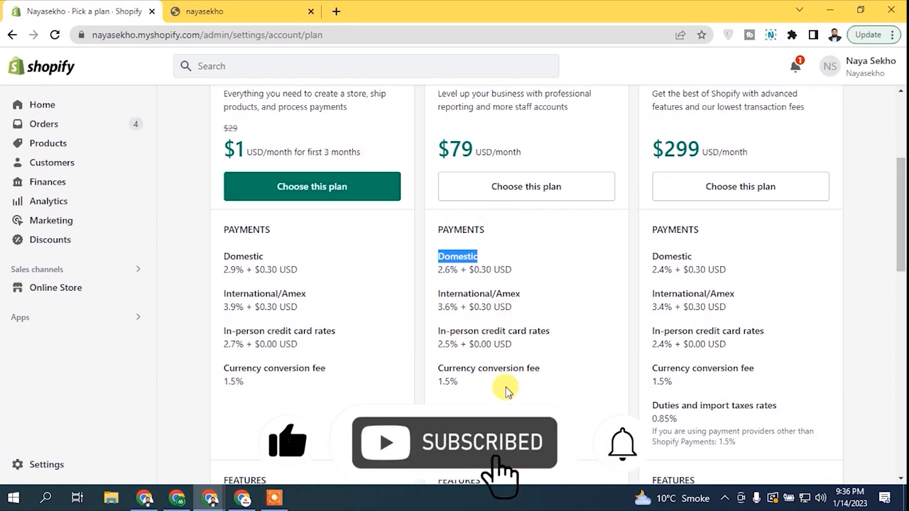
{"action": "left_click_drag", "start_coordinate": [505, 381], "coordinate": [450, 181]}
{"action": "left_click", "coordinate": [540, 214]}
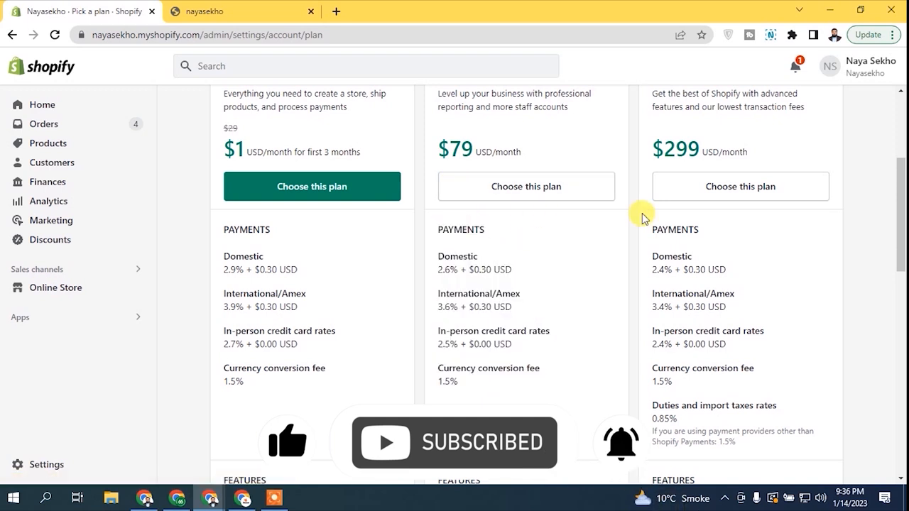
{"action": "left_click_drag", "start_coordinate": [901, 206], "coordinate": [902, 147]}
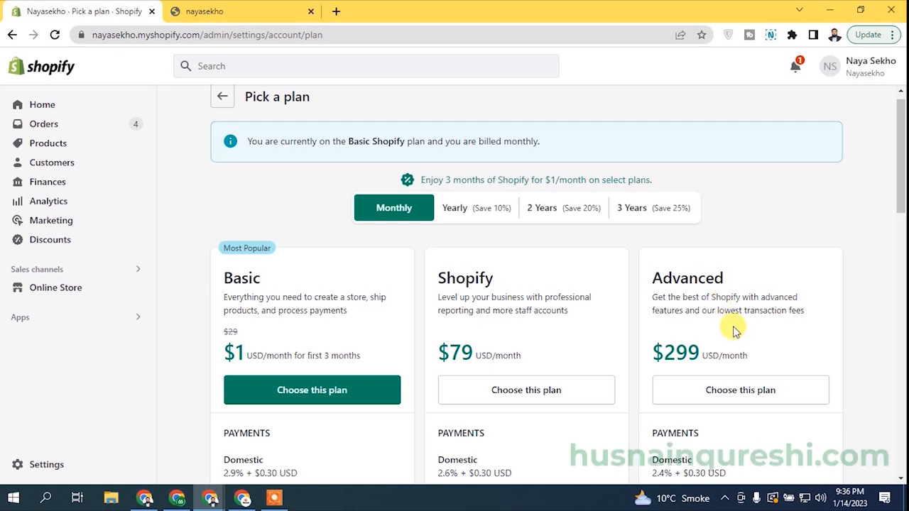
{"action": "left_click_drag", "start_coordinate": [900, 206], "coordinate": [901, 286]}
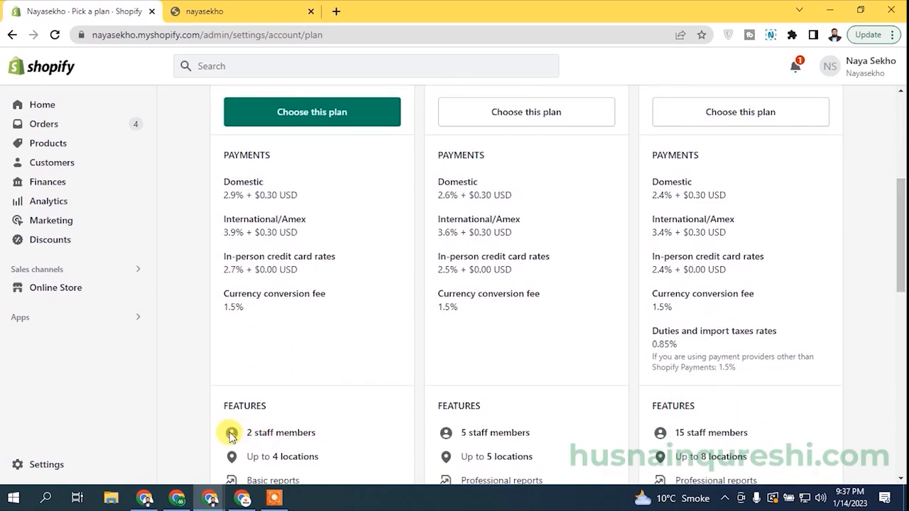
{"action": "left_click_drag", "start_coordinate": [901, 237], "coordinate": [900, 280]}
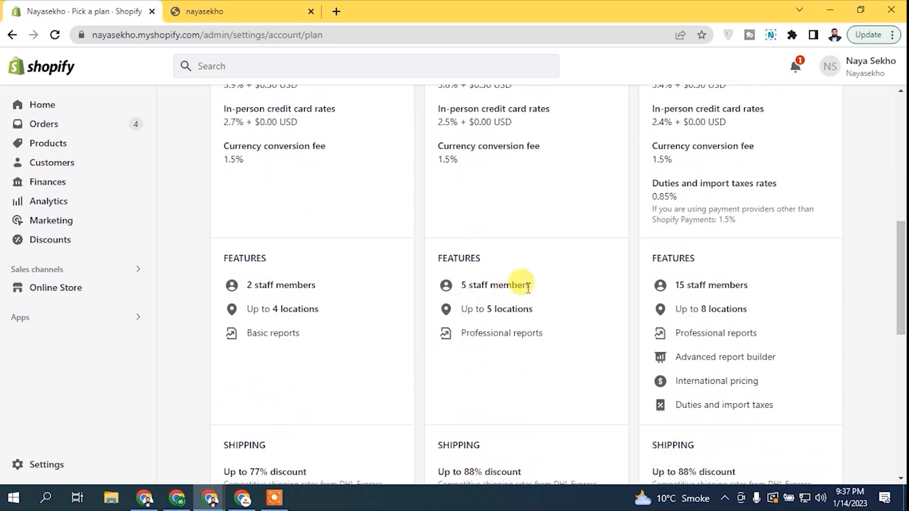
{"action": "left_click_drag", "start_coordinate": [902, 271], "coordinate": [897, 145]}
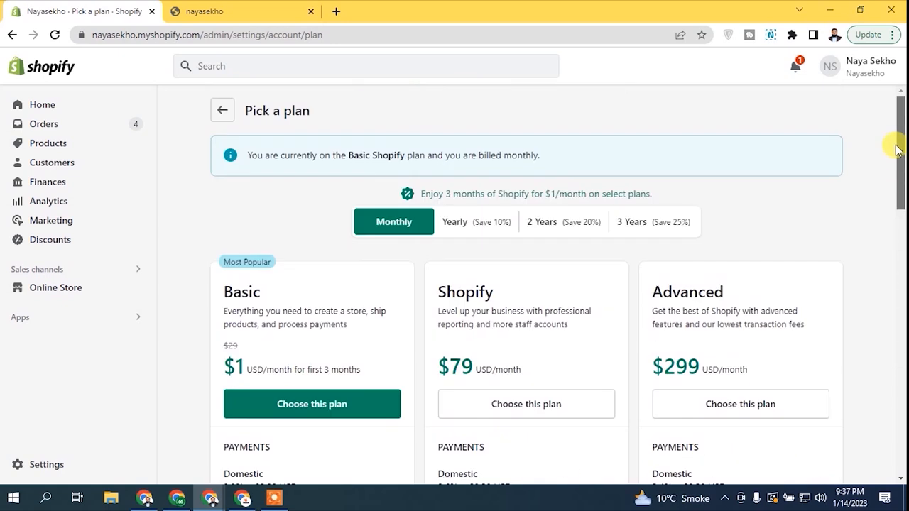
{"action": "left_click", "coordinate": [226, 112]}
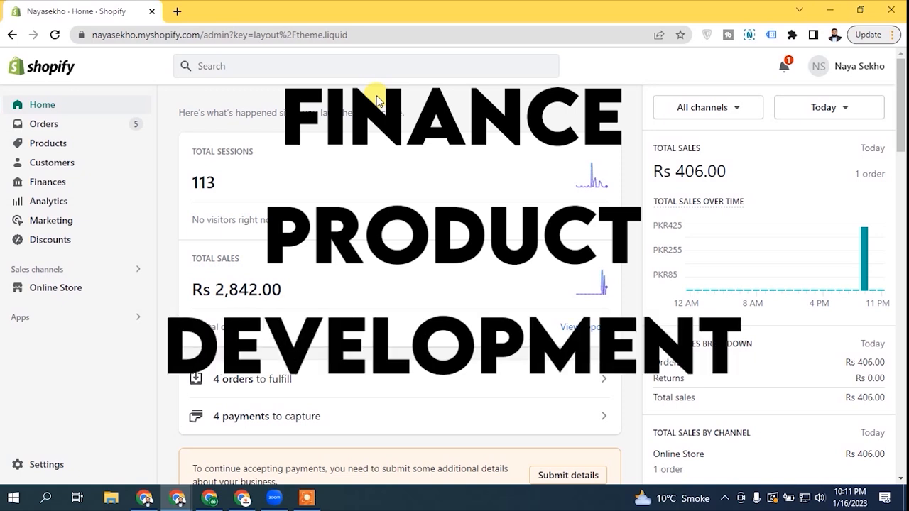
Step: Open the store's Users and permissions settings and examine the Store owner section
{"action": "left_click", "coordinate": [49, 465]}
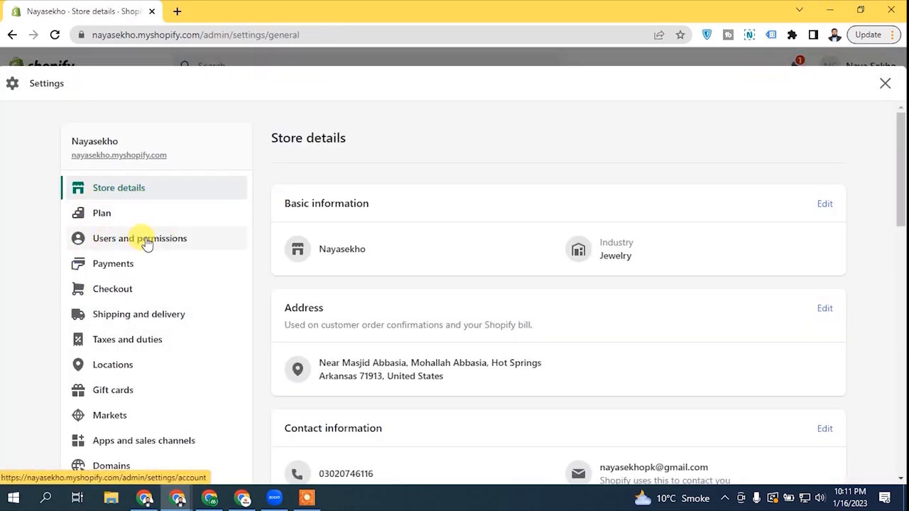
{"action": "left_click", "coordinate": [145, 241]}
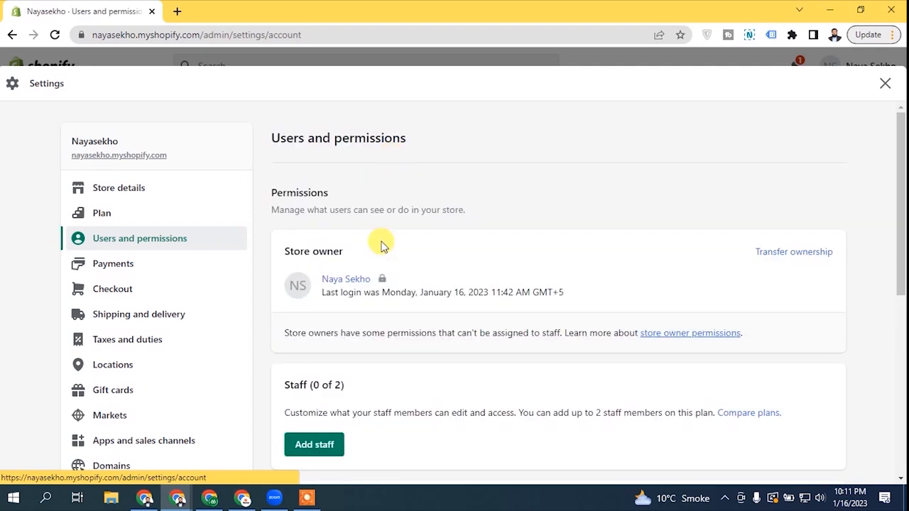
{"action": "left_click_drag", "start_coordinate": [277, 250], "coordinate": [360, 257]}
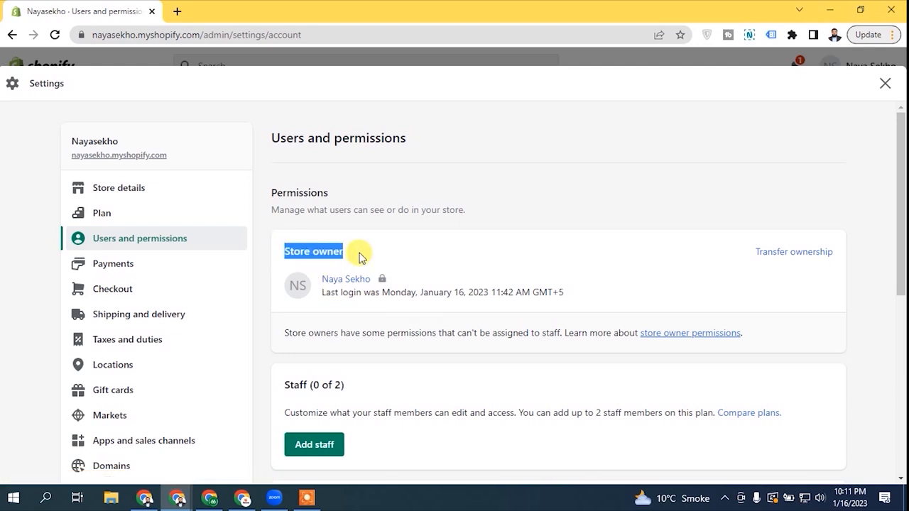
{"action": "left_click", "coordinate": [384, 227]}
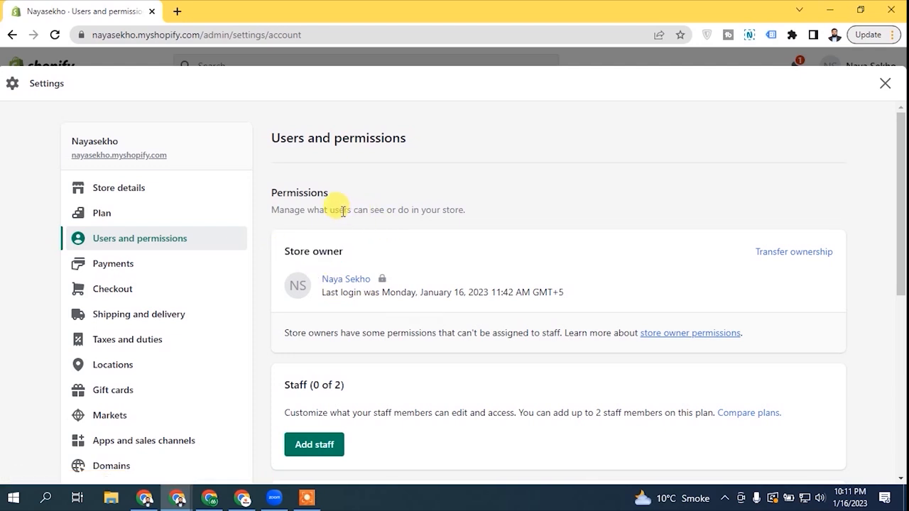
Step: Examine the ownership transfer option, the staff allowance and the collaborator request options in Users and permissions
{"action": "left_click_drag", "start_coordinate": [902, 199], "coordinate": [903, 230]}
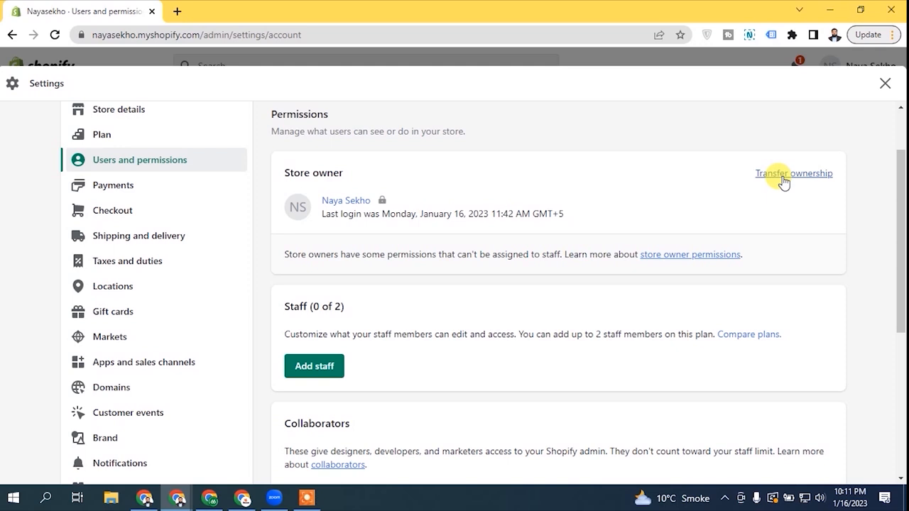
{"action": "left_click_drag", "start_coordinate": [901, 213], "coordinate": [903, 302]}
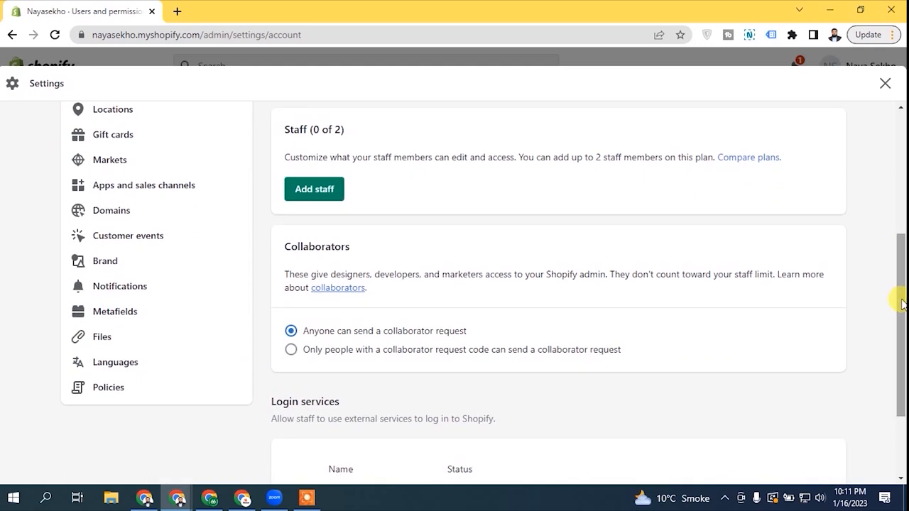
{"action": "left_click_drag", "start_coordinate": [901, 284], "coordinate": [899, 264]}
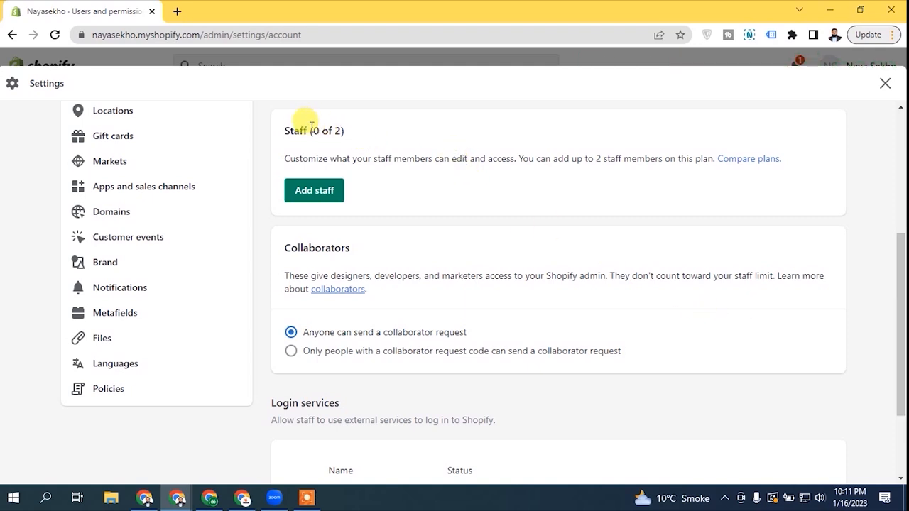
{"action": "left_click_drag", "start_coordinate": [284, 127], "coordinate": [371, 130]}
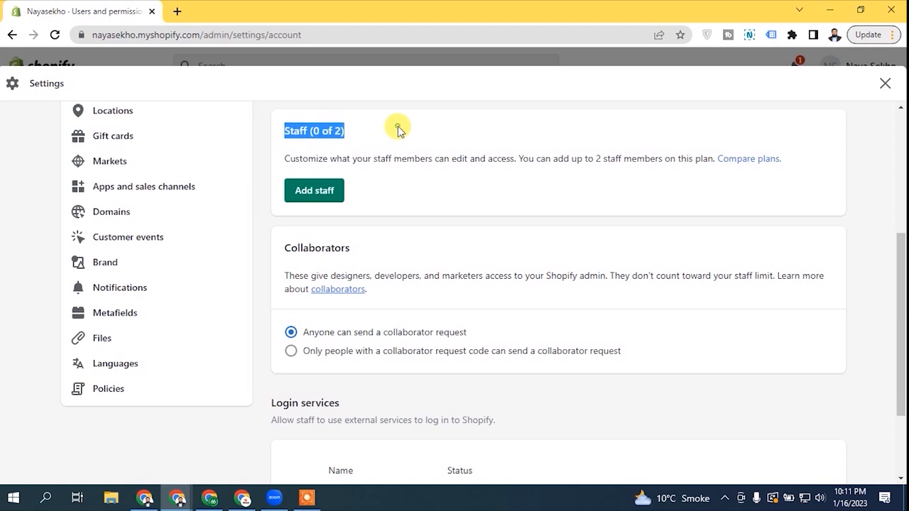
{"action": "left_click", "coordinate": [398, 128]}
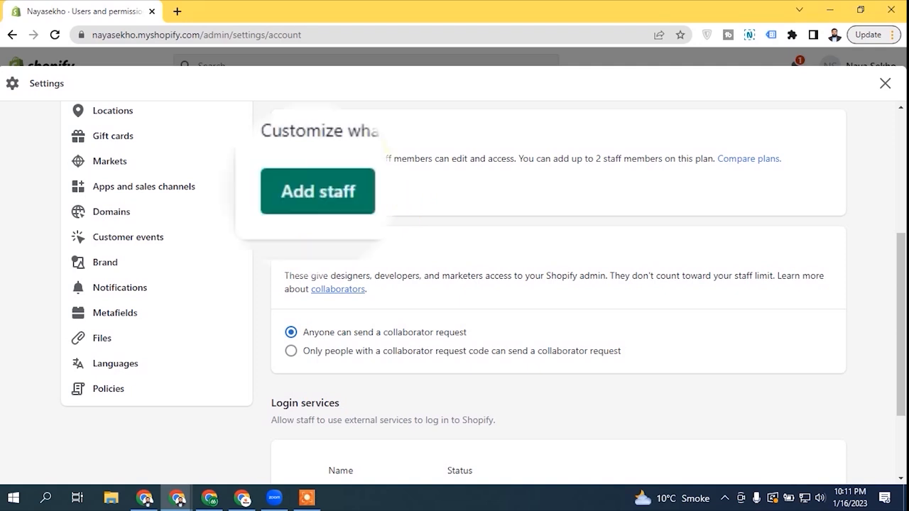
Step: Open the form for adding a staff member and examine its name and email fields, government-issued ID naming requirement and permission options
{"action": "left_click", "coordinate": [320, 182]}
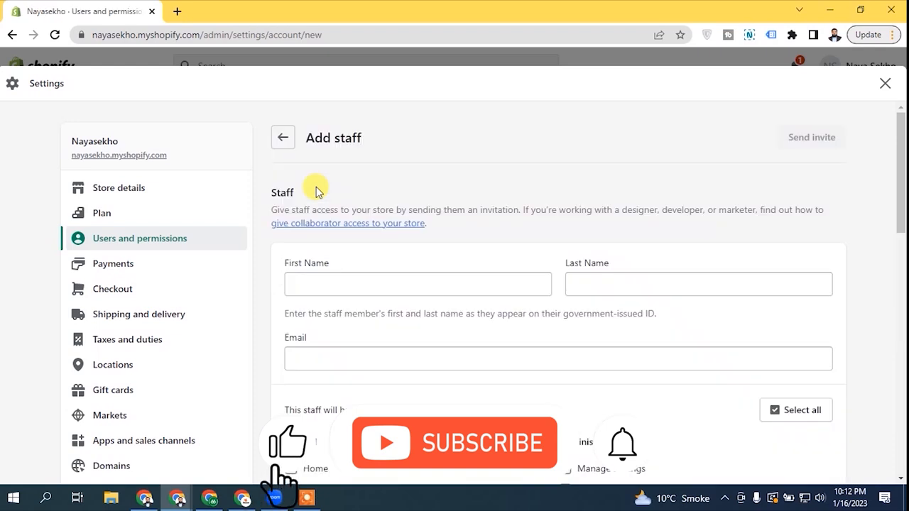
{"action": "left_click_drag", "start_coordinate": [901, 195], "coordinate": [898, 239]}
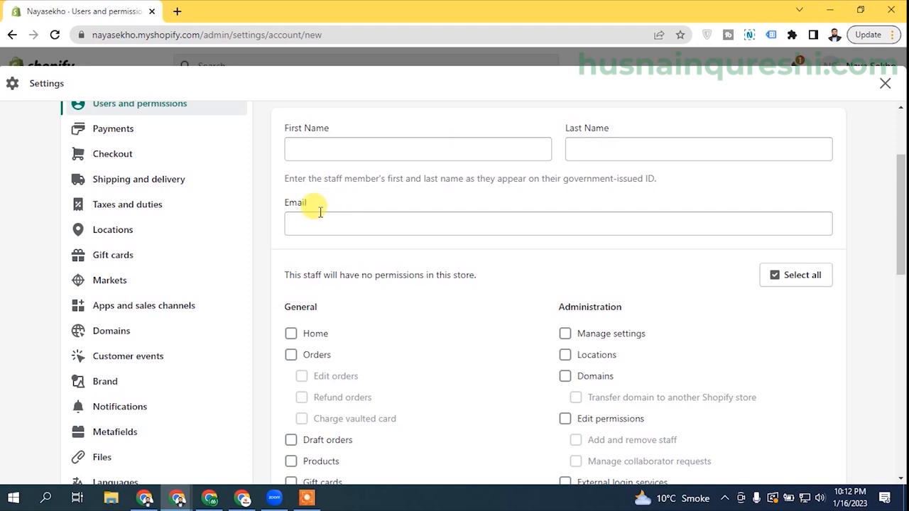
{"action": "left_click_drag", "start_coordinate": [564, 178], "coordinate": [659, 179]}
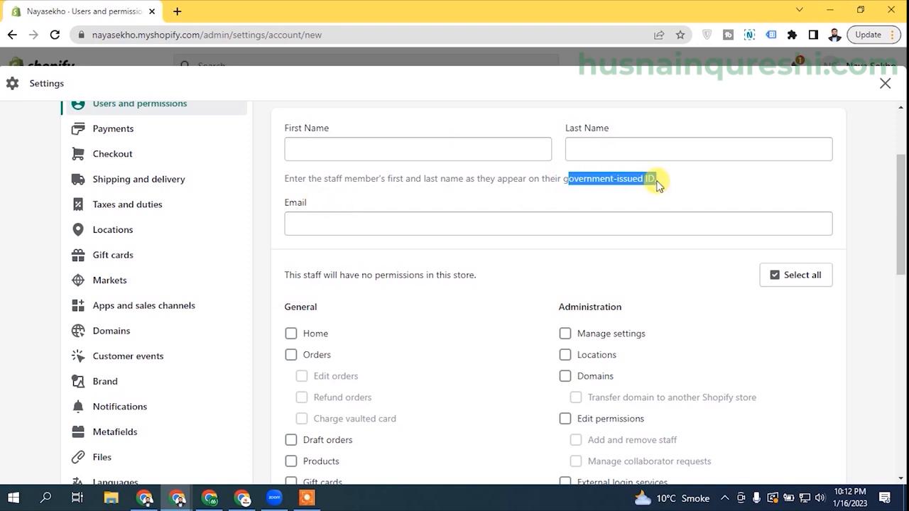
{"action": "left_click", "coordinate": [493, 172]}
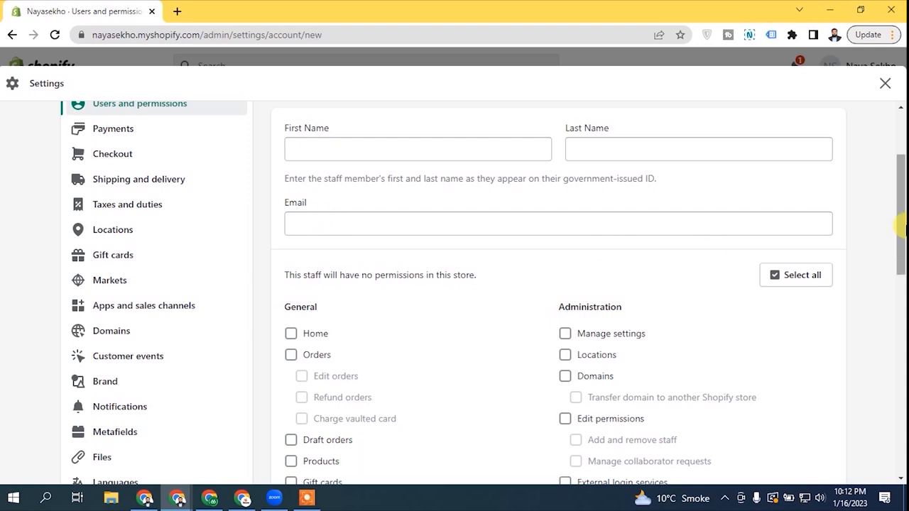
Step: Give the new staff member the General permissions Home, Orders with Edit orders and Refund orders, and Draft orders
{"action": "left_click_drag", "start_coordinate": [900, 224], "coordinate": [902, 264]}
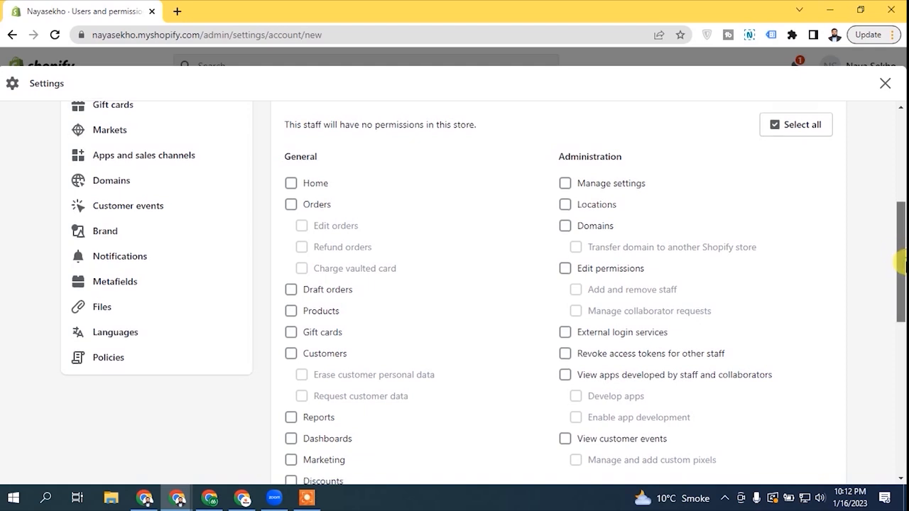
{"action": "scroll", "coordinate": [900, 264], "scroll_direction": "down", "scroll_amount": 1}
{"action": "left_click", "coordinate": [292, 173]}
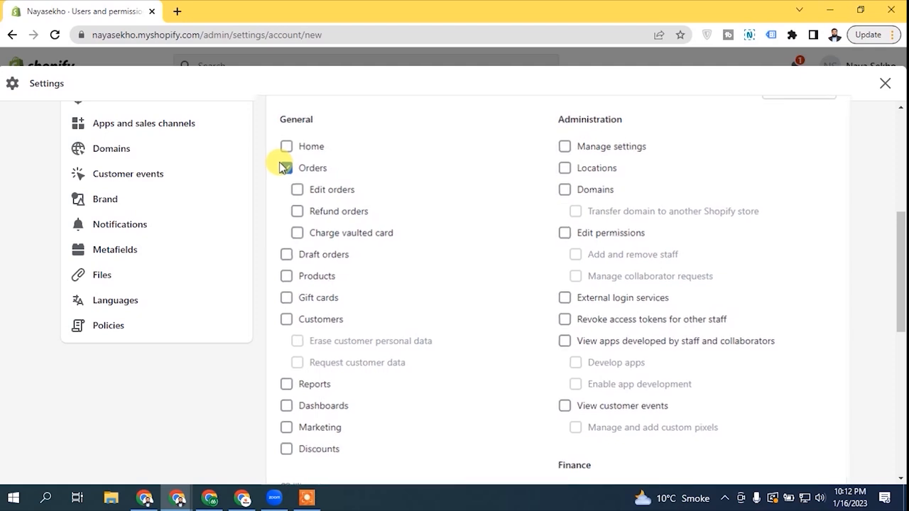
{"action": "left_click", "coordinate": [301, 194]}
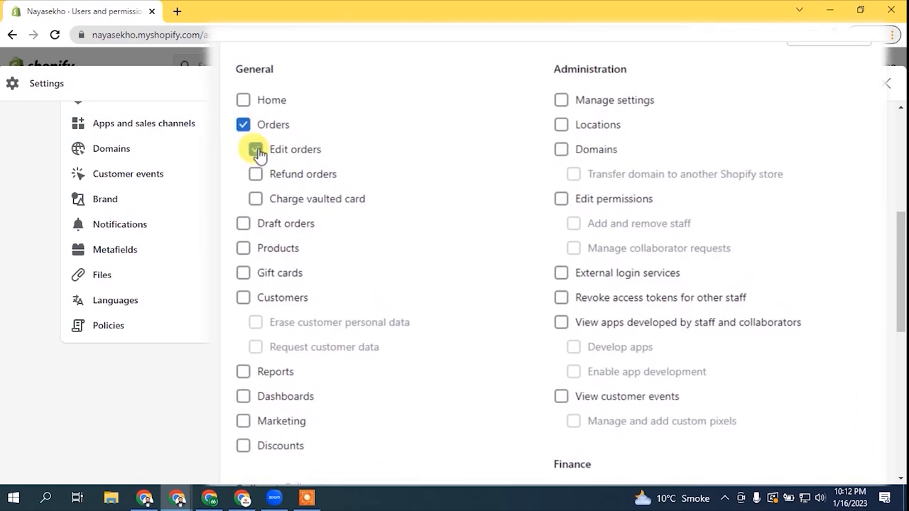
{"action": "left_click", "coordinate": [254, 176]}
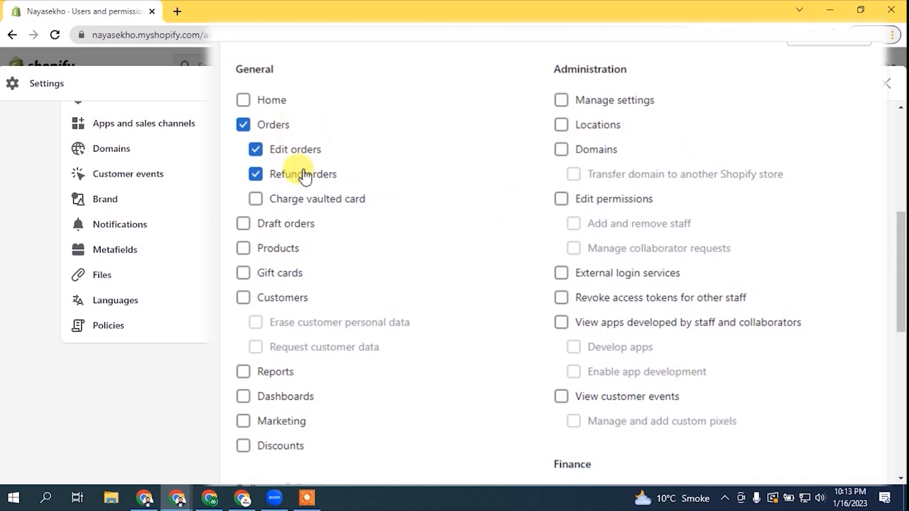
{"action": "left_click", "coordinate": [242, 100]}
{"action": "left_click", "coordinate": [241, 226]}
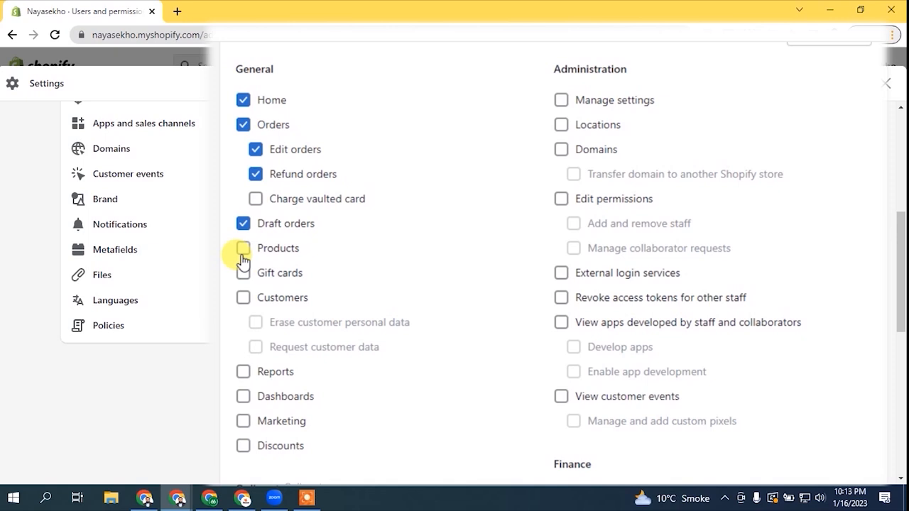
Step: Add the General permissions Products, Gift cards, Customers, Reports, Dashboards, Marketing and Discounts for the staff member
{"action": "left_click", "coordinate": [242, 256]}
{"action": "left_click", "coordinate": [242, 277]}
{"action": "left_click", "coordinate": [244, 302]}
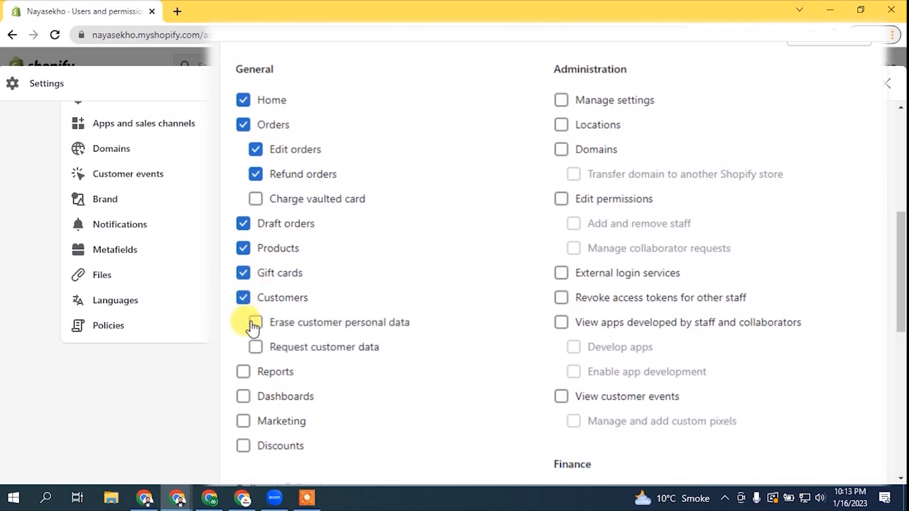
{"action": "left_click", "coordinate": [241, 375]}
{"action": "left_click", "coordinate": [242, 398]}
{"action": "left_click", "coordinate": [242, 422]}
{"action": "left_click", "coordinate": [243, 446]}
Step: Give the staff member the Administration permissions Manage settings, Locations, Domains and Edit permissions
{"action": "left_click", "coordinate": [561, 100]}
{"action": "left_click", "coordinate": [561, 125]}
{"action": "left_click", "coordinate": [561, 150]}
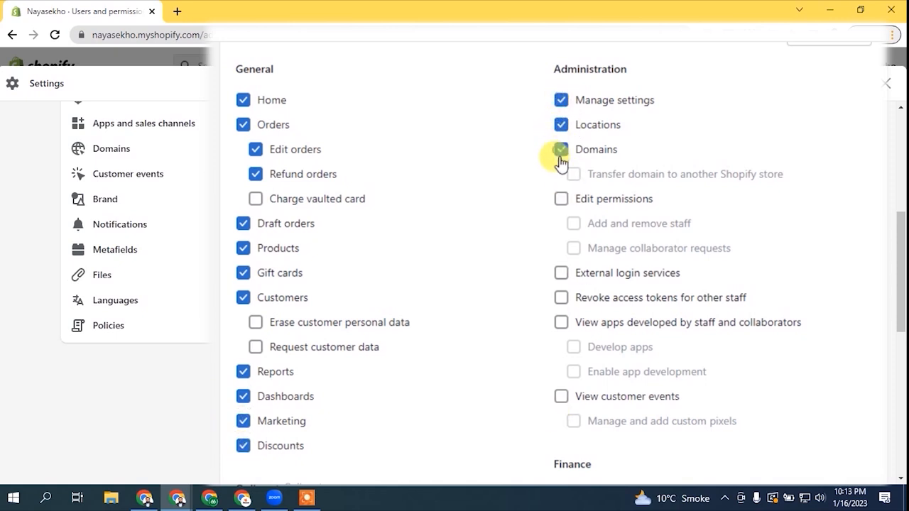
{"action": "left_click", "coordinate": [560, 200]}
Step: Add the Administration permissions External login services, Revoke access tokens for other staff, View apps developed by staff and collaborators, and Manage collaborator requests
{"action": "left_click", "coordinate": [561, 289]}
{"action": "left_click", "coordinate": [561, 313]}
{"action": "left_click", "coordinate": [561, 338]}
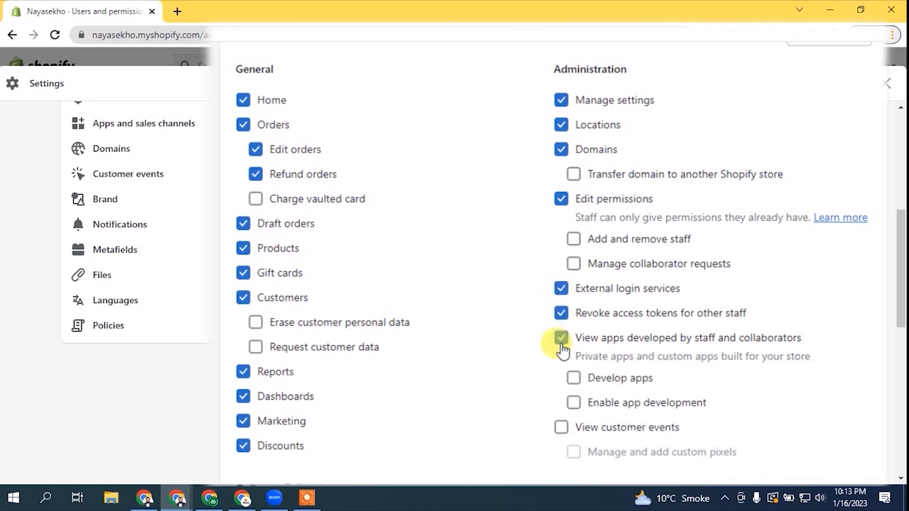
{"action": "left_click", "coordinate": [561, 200]}
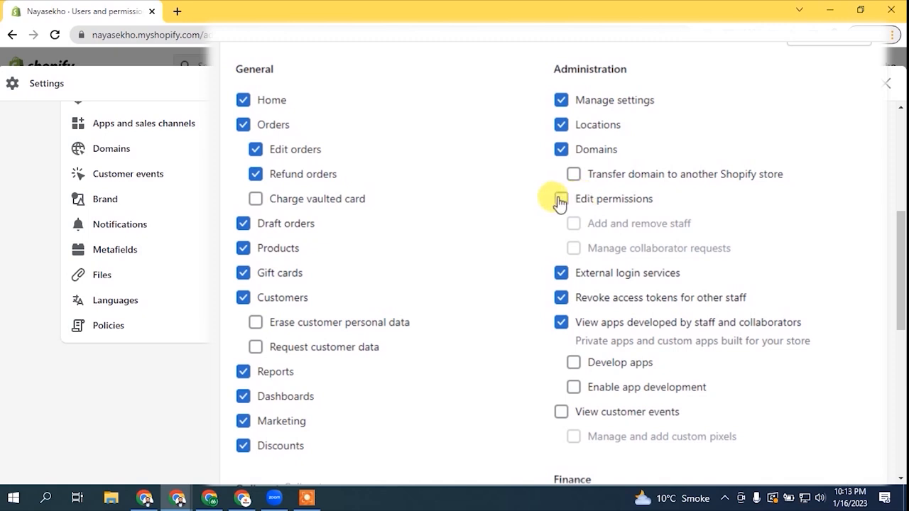
{"action": "left_click", "coordinate": [560, 201]}
{"action": "left_click", "coordinate": [574, 264]}
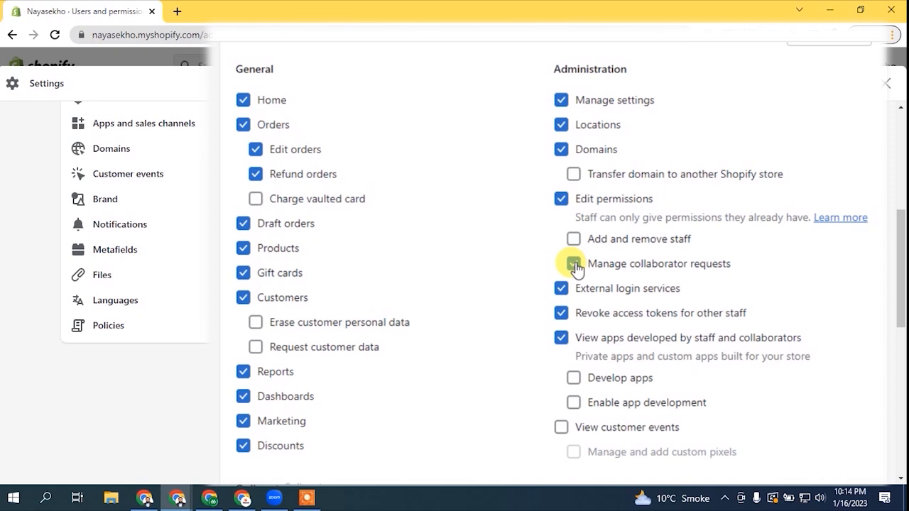
Step: Grant the Online store permissions Themes, Blog posts and pages, and Navigation, and try the Finance permission for viewing billing and receiving billing emails
{"action": "left_click_drag", "start_coordinate": [902, 278], "coordinate": [903, 344]}
{"action": "left_click", "coordinate": [259, 278]}
{"action": "left_click", "coordinate": [300, 305]}
{"action": "left_click", "coordinate": [287, 326]}
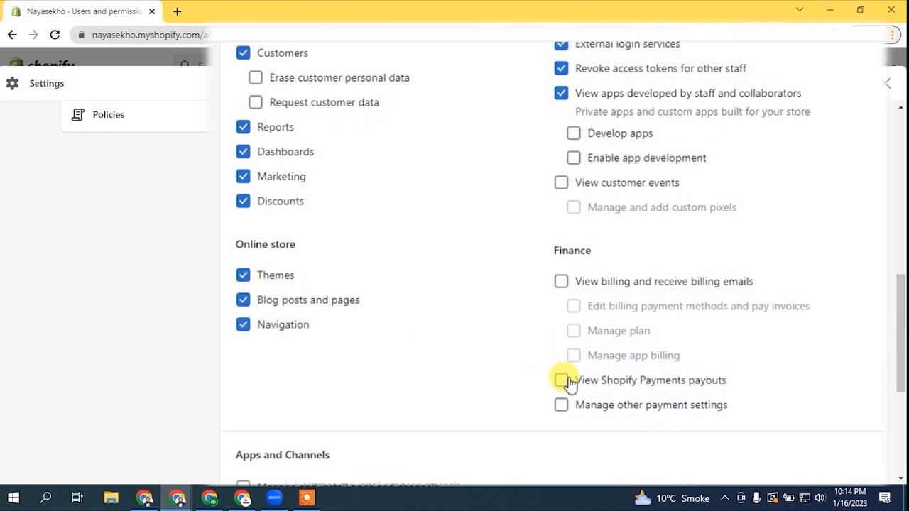
{"action": "left_click", "coordinate": [562, 282]}
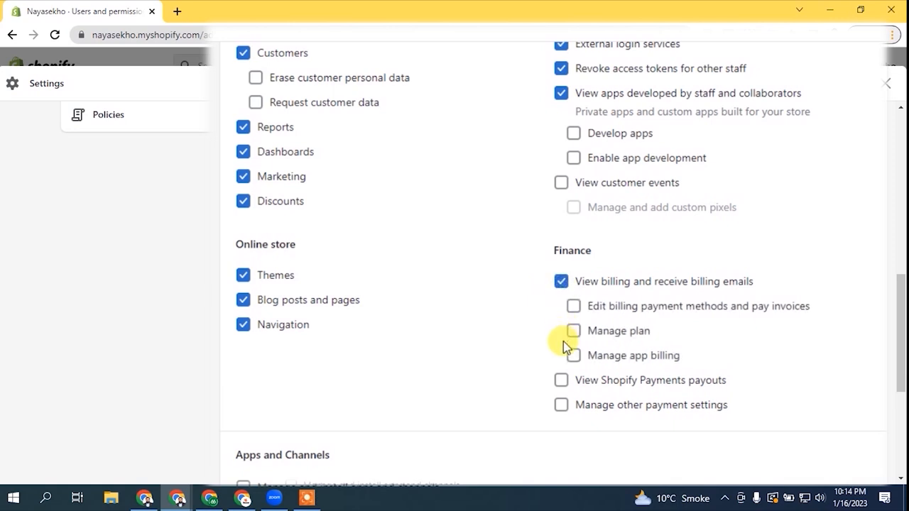
{"action": "left_click", "coordinate": [561, 281]}
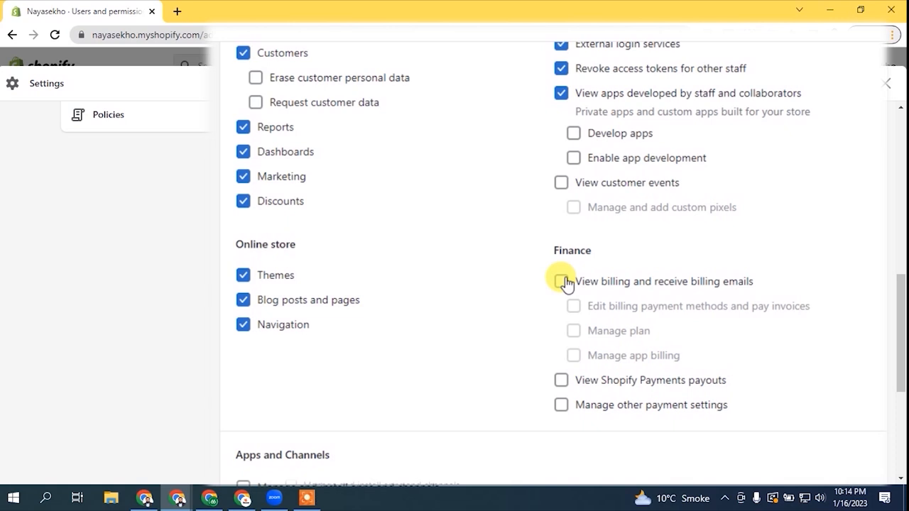
Step: Allow the staff member to manage and install apps and channels, and cancel the staff form without sending the invite
{"action": "left_click_drag", "start_coordinate": [901, 315], "coordinate": [900, 237]}
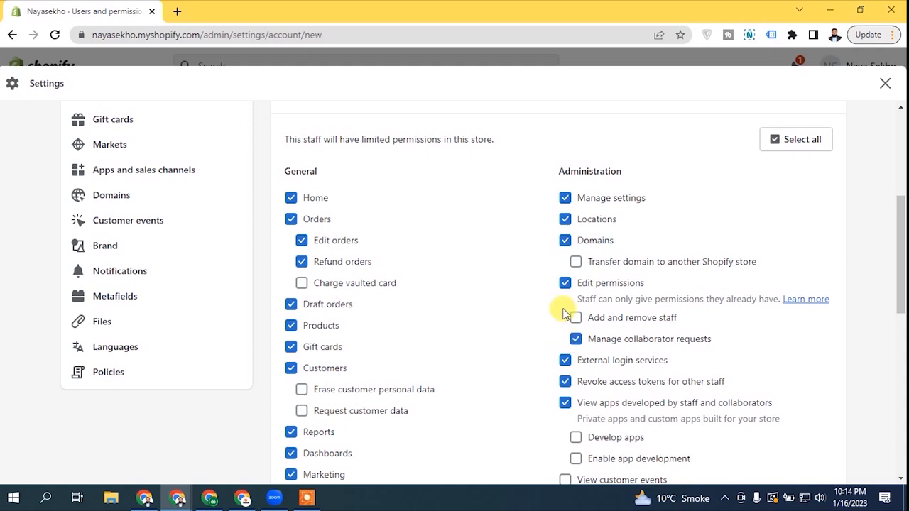
{"action": "left_click_drag", "start_coordinate": [900, 245], "coordinate": [892, 399]}
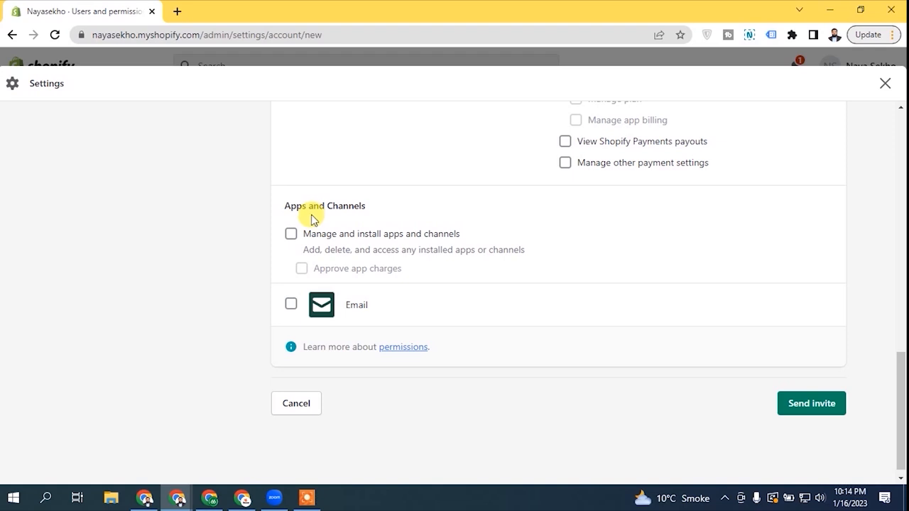
{"action": "left_click", "coordinate": [291, 234]}
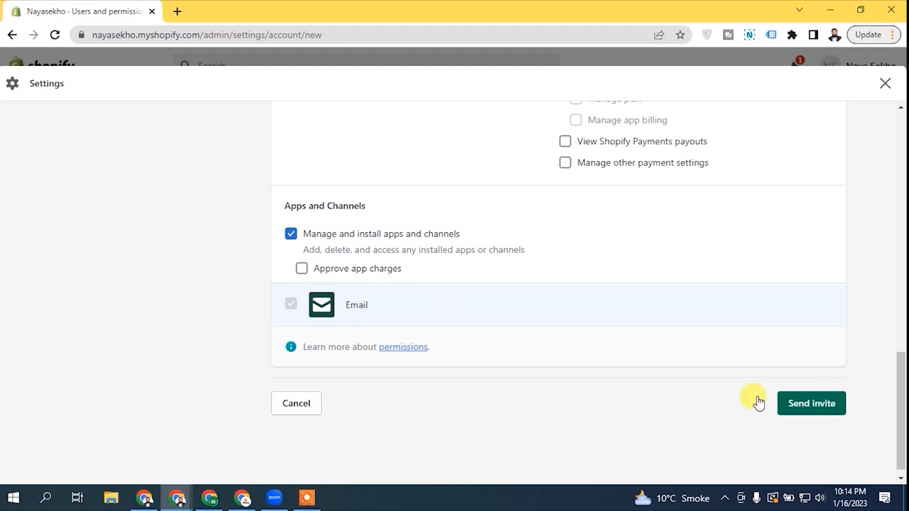
{"action": "left_click_drag", "start_coordinate": [902, 377], "coordinate": [894, 399]}
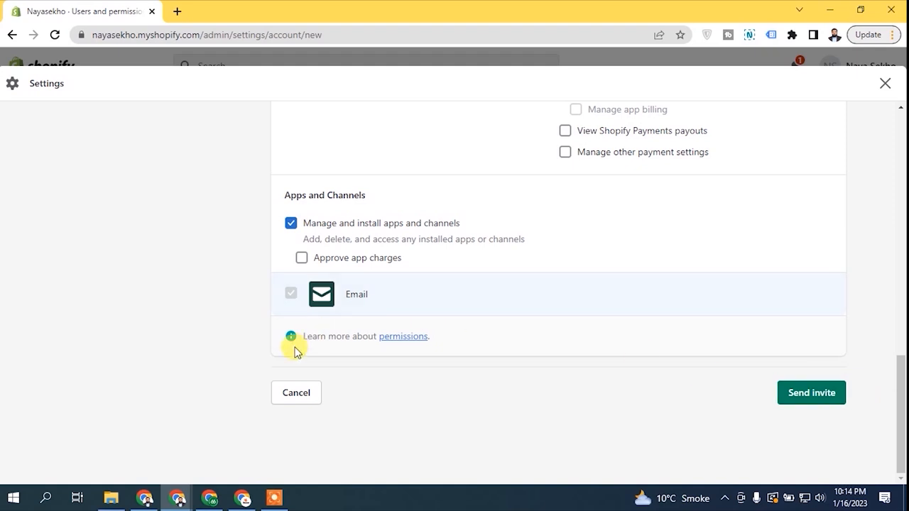
{"action": "left_click", "coordinate": [304, 392]}
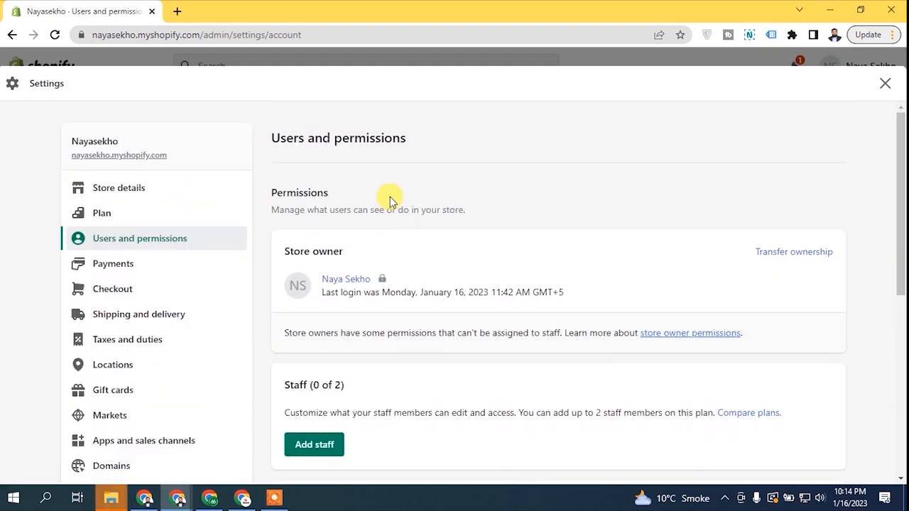
Step: Try limiting collaborator requests to people with a collaborator request code and switch back to letting anyone send a request
{"action": "scroll", "coordinate": [296, 277], "scroll_direction": "down", "scroll_amount": 2}
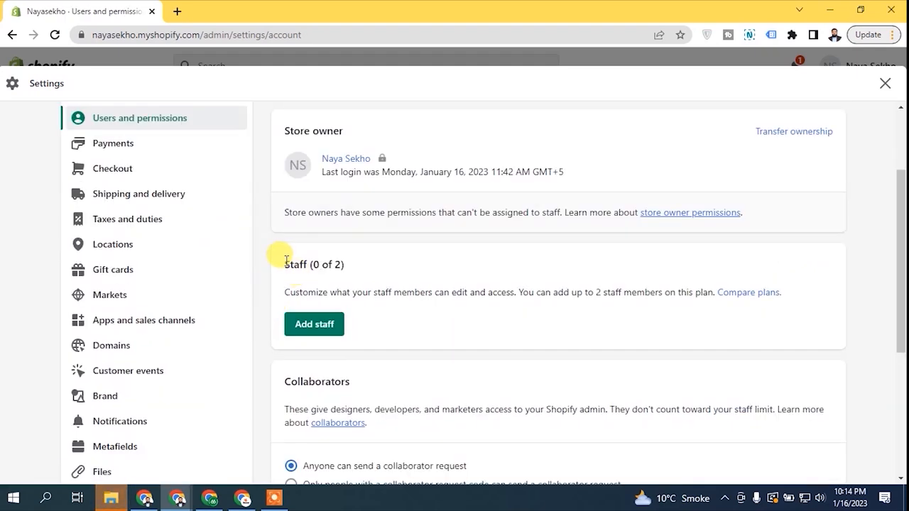
{"action": "mouse_move", "coordinate": [281, 259]}
{"action": "left_mouse_down"}
{"action": "mouse_move", "coordinate": [371, 283]}
{"action": "mouse_move", "coordinate": [348, 261]}
{"action": "mouse_move", "coordinate": [290, 260]}
{"action": "mouse_move", "coordinate": [286, 274]}
{"action": "left_mouse_up"}
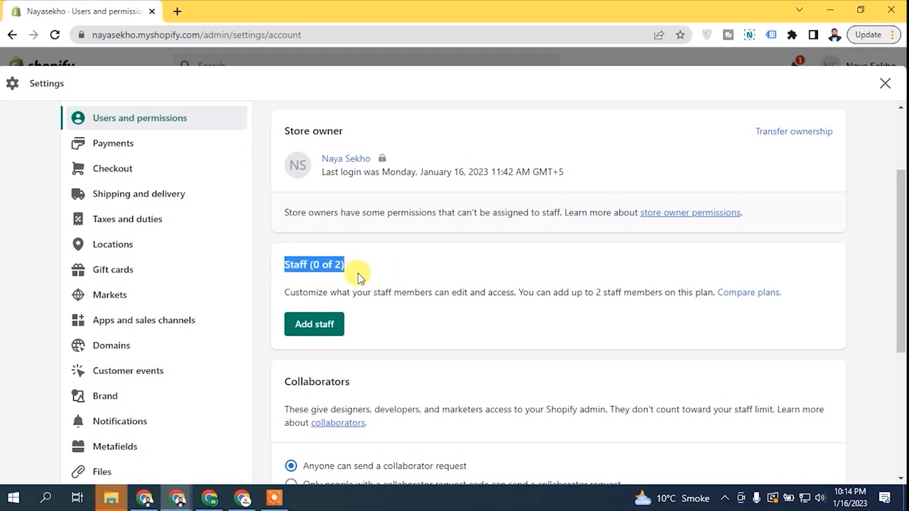
{"action": "scroll", "coordinate": [426, 213], "scroll_direction": "down", "scroll_amount": 3}
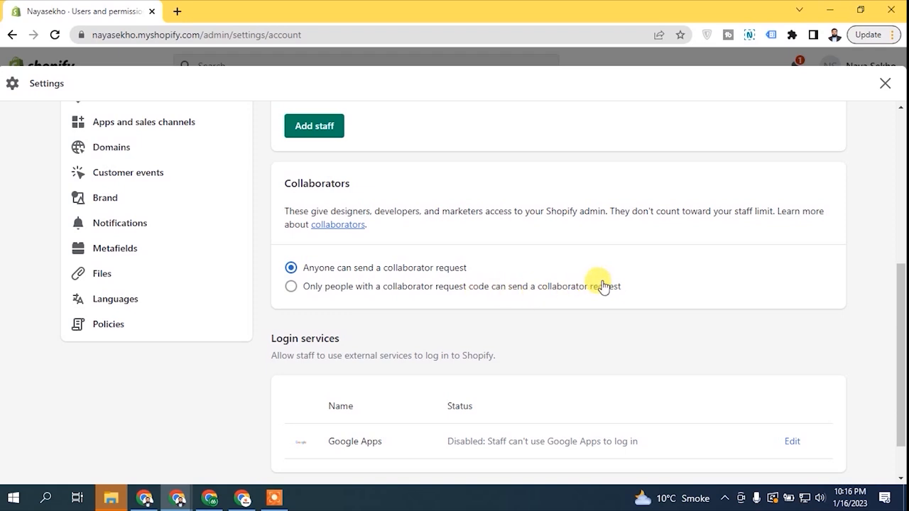
{"action": "left_click", "coordinate": [426, 287]}
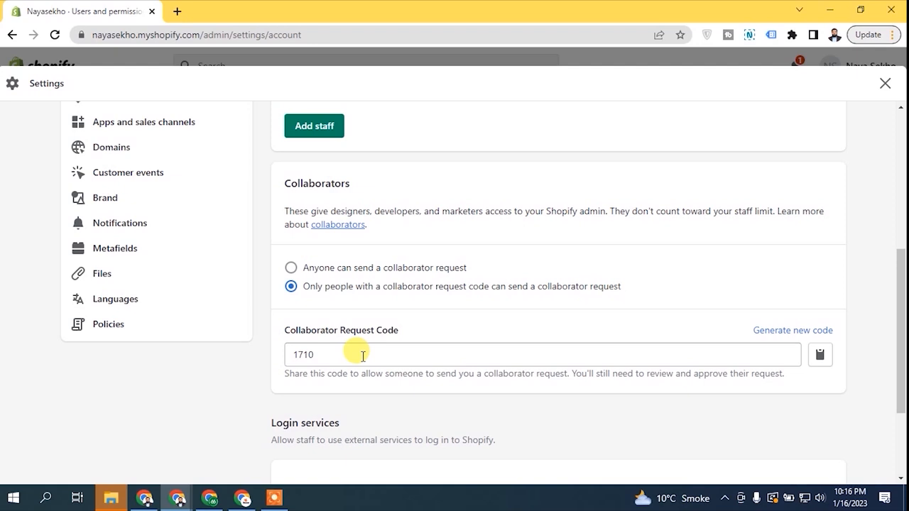
{"action": "left_click", "coordinate": [351, 275]}
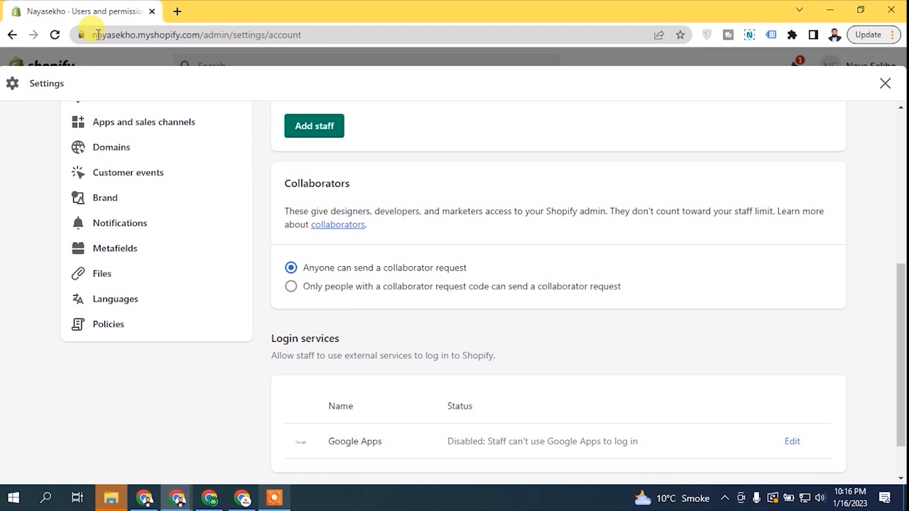
Step: Examine the Login services section and review the staff allowance in Users and permissions
{"action": "scroll", "coordinate": [901, 341], "scroll_direction": "down", "scroll_amount": 1}
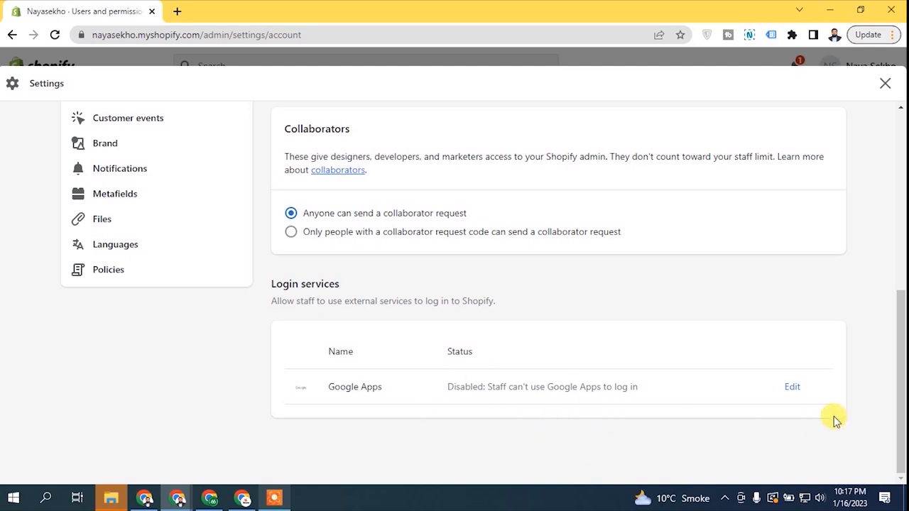
{"action": "left_click_drag", "start_coordinate": [901, 384], "coordinate": [900, 284]}
{"action": "left_click_drag", "start_coordinate": [289, 221], "coordinate": [364, 225]}
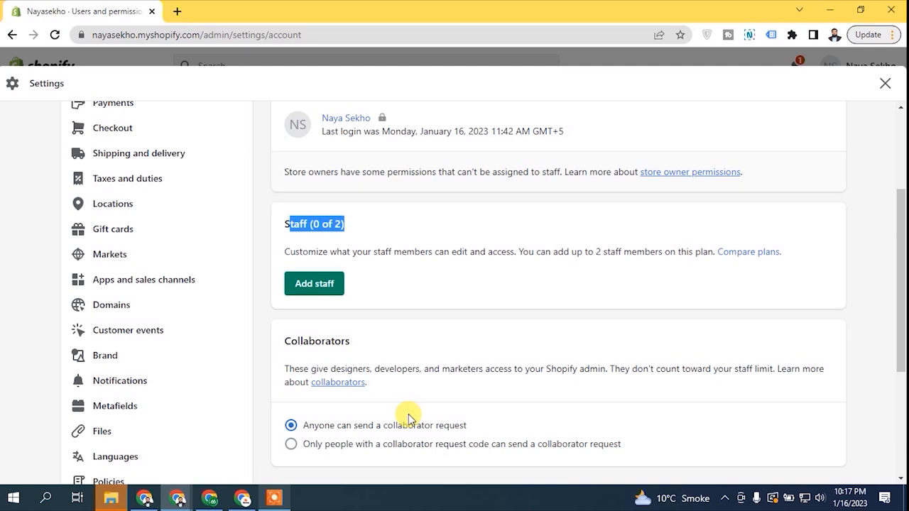
{"action": "left_click", "coordinate": [329, 222]}
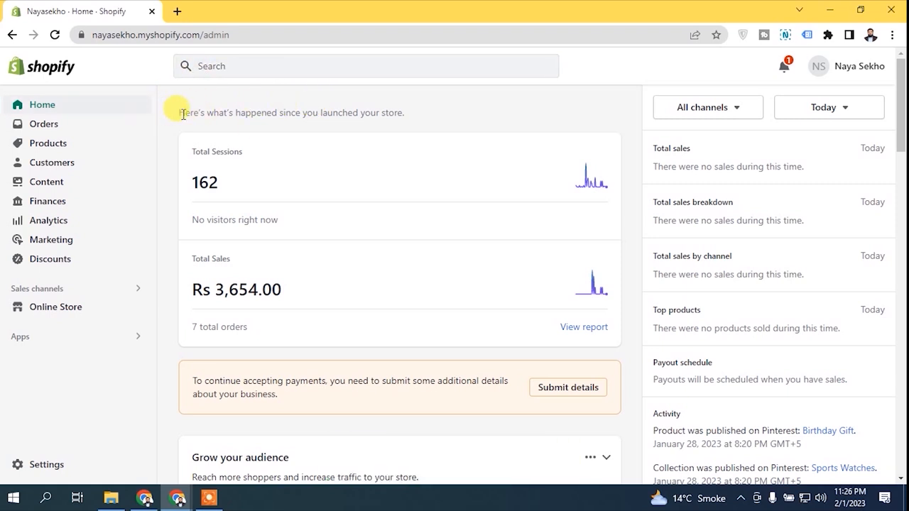
Step: Open the store's Checkout and accounts settings and go to the Customer contact method options
{"action": "left_click", "coordinate": [46, 466]}
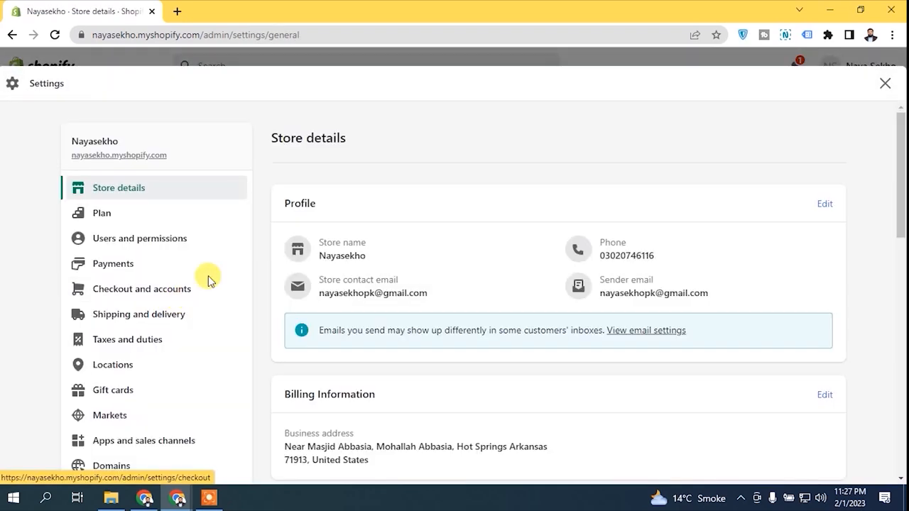
{"action": "left_click", "coordinate": [157, 297]}
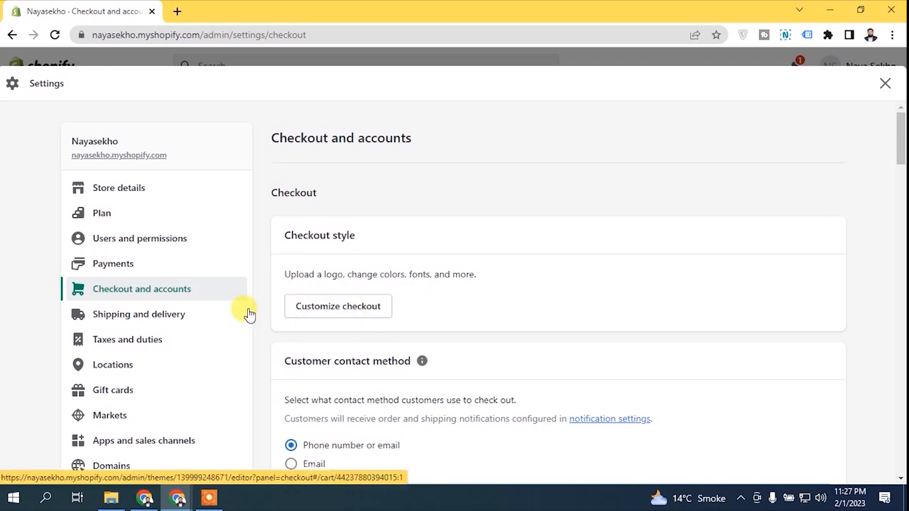
{"action": "scroll", "coordinate": [899, 153], "scroll_direction": "down", "scroll_amount": 3}
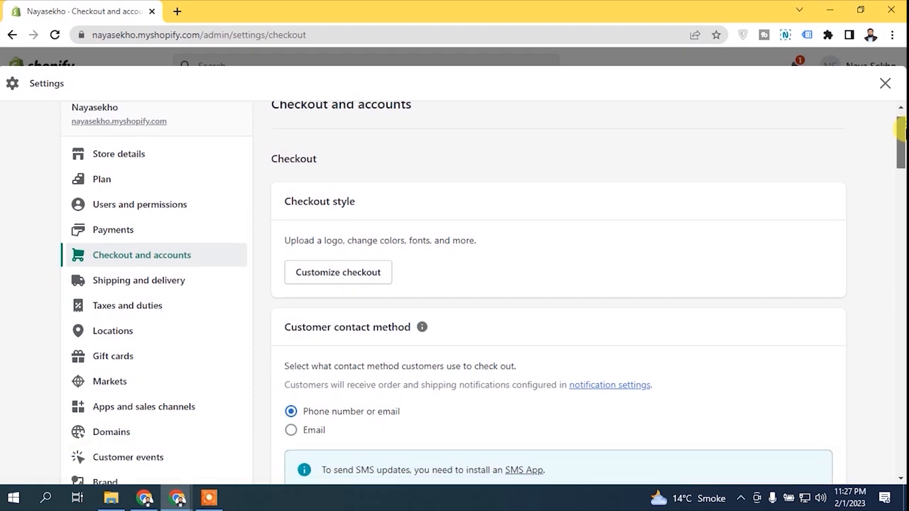
{"action": "scroll", "coordinate": [896, 153], "scroll_direction": "down", "scroll_amount": 2}
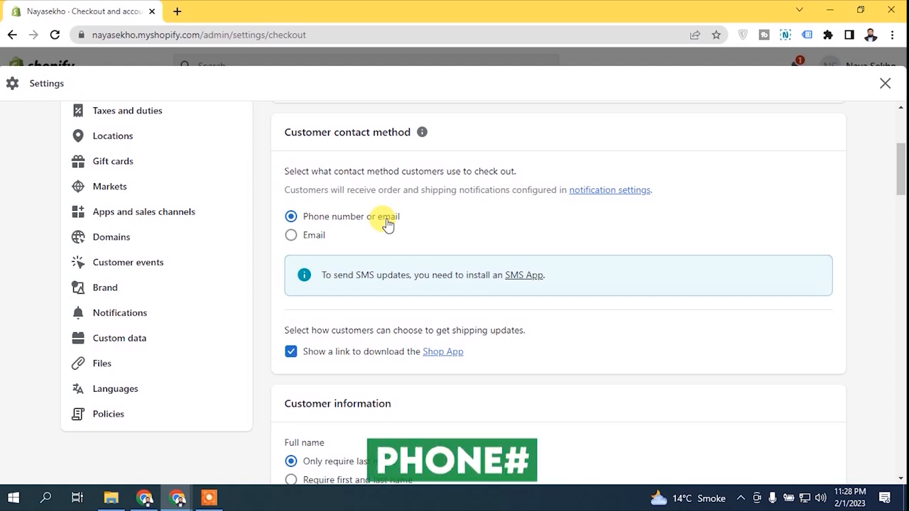
Step: Try Email as the only customer contact method, return to Phone number or email, and read the note on order and shipping notifications
{"action": "left_click", "coordinate": [310, 239]}
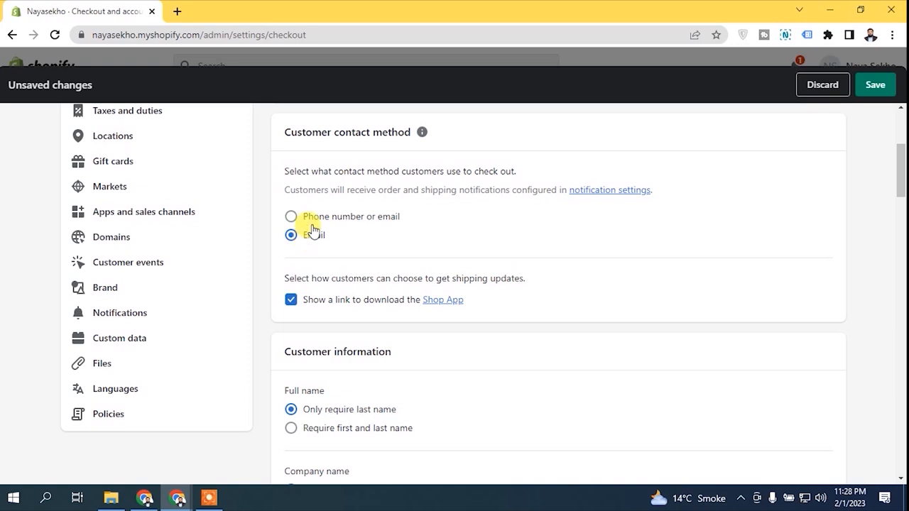
{"action": "left_click", "coordinate": [316, 217]}
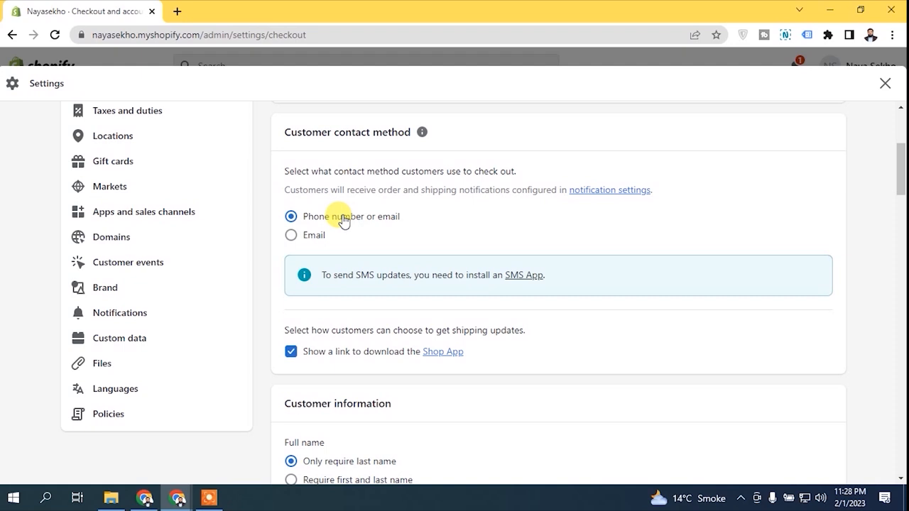
{"action": "left_click", "coordinate": [317, 237]}
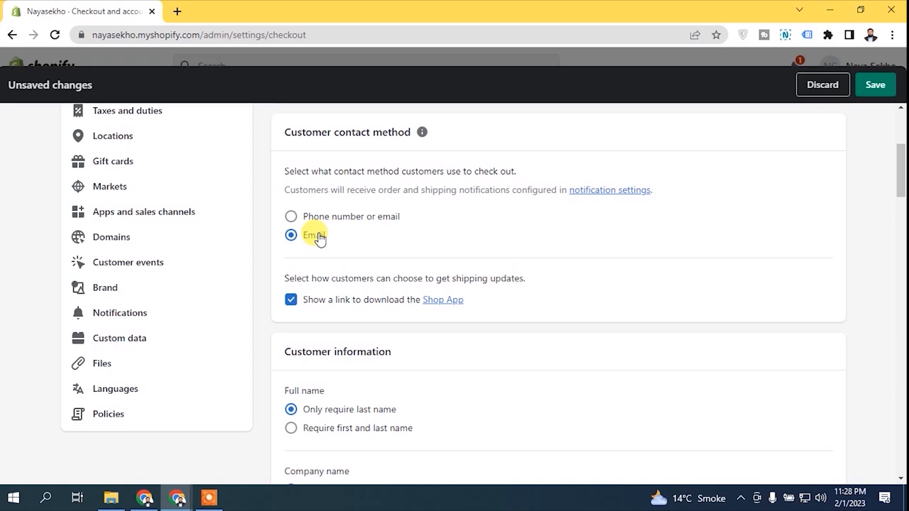
{"action": "left_click", "coordinate": [331, 216]}
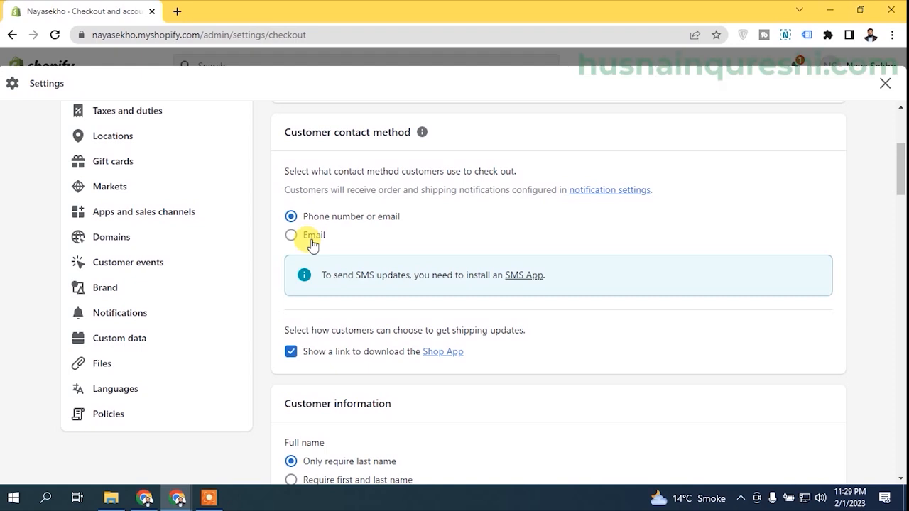
{"action": "left_click_drag", "start_coordinate": [284, 188], "coordinate": [511, 181]}
{"action": "left_click", "coordinate": [470, 190]}
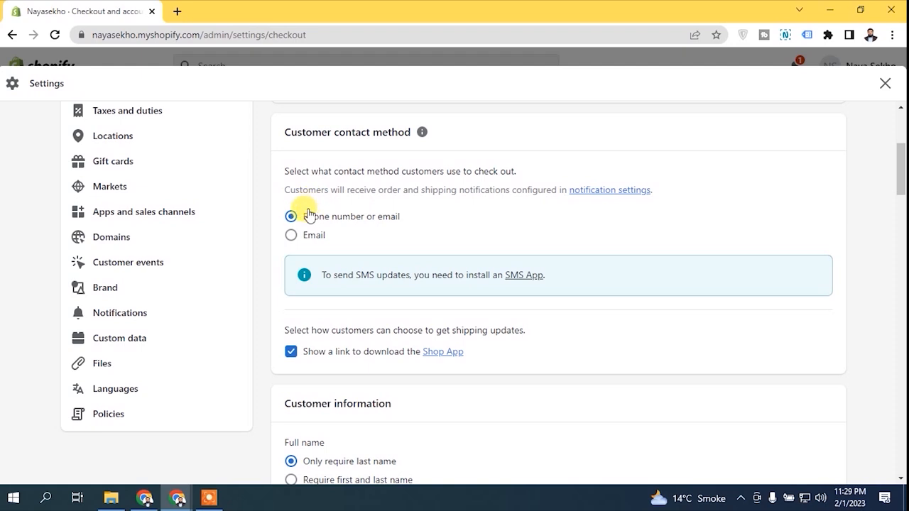
Step: Read the note on SMS updates and turn off showing a link to download the Shop App
{"action": "left_click_drag", "start_coordinate": [355, 275], "coordinate": [410, 274]}
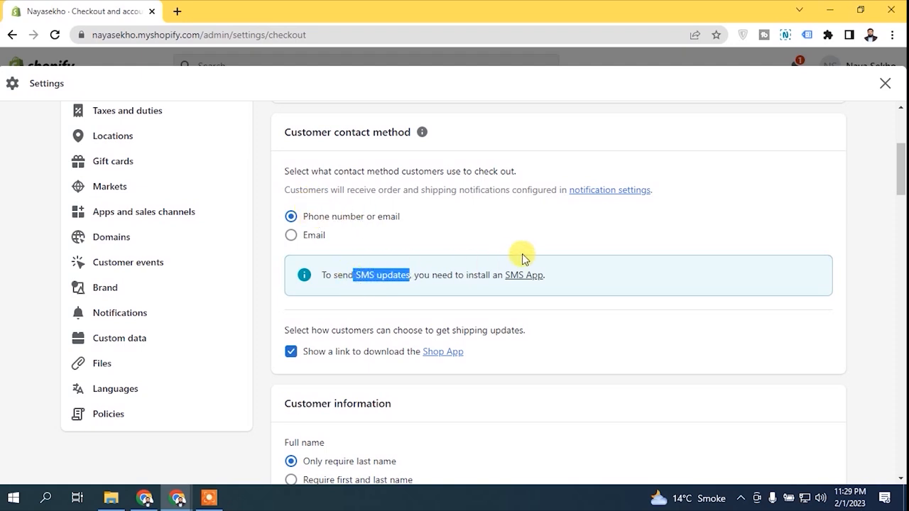
{"action": "left_click", "coordinate": [433, 274]}
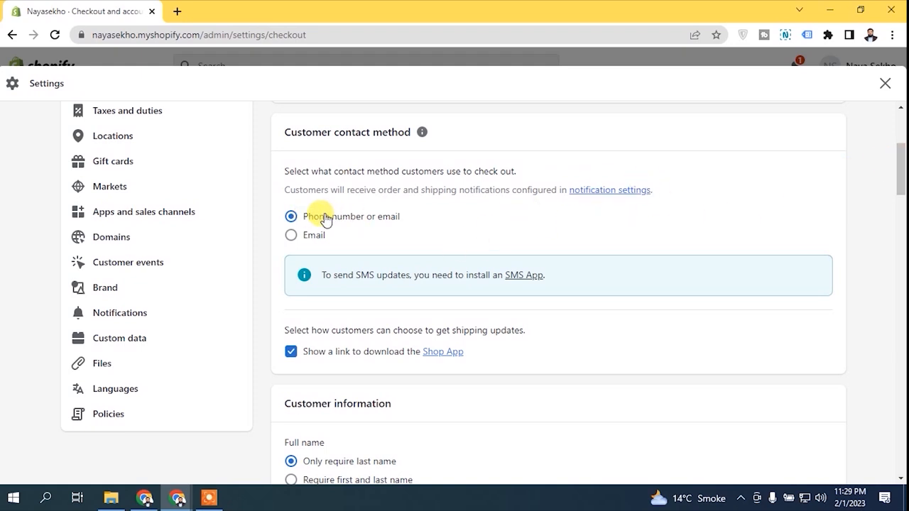
{"action": "scroll", "coordinate": [426, 241], "scroll_direction": "down", "scroll_amount": 1}
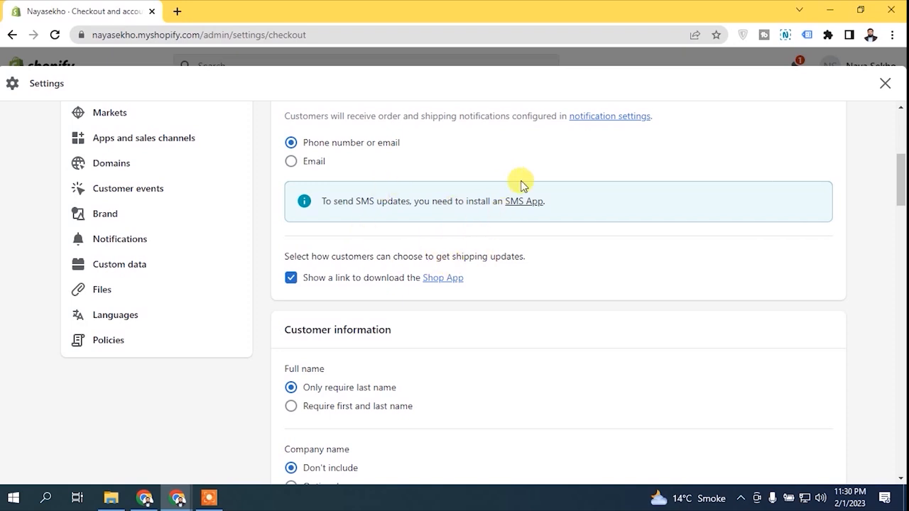
{"action": "left_click", "coordinate": [291, 278]}
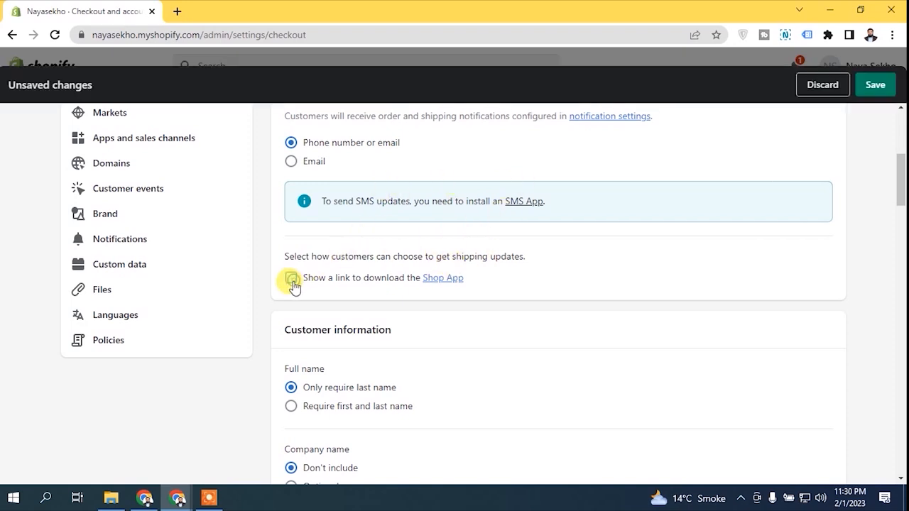
{"action": "left_click", "coordinate": [291, 281]}
{"action": "left_click", "coordinate": [291, 280]}
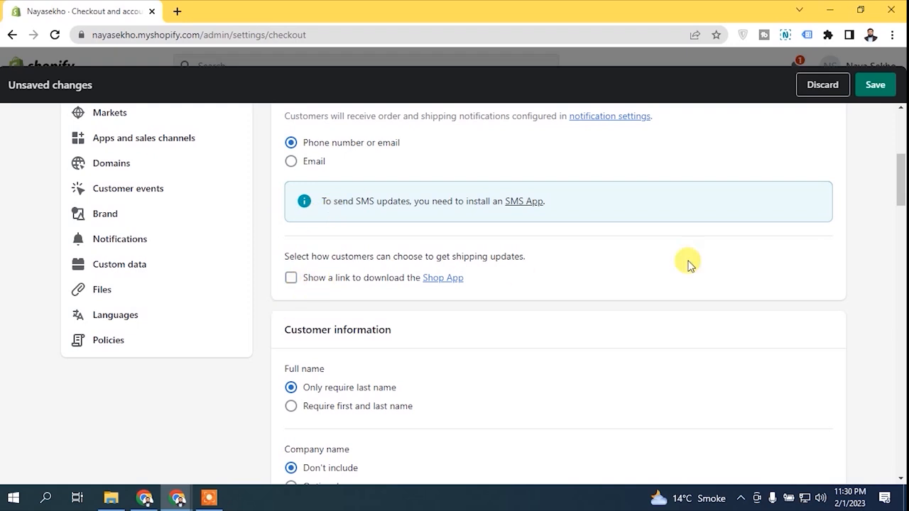
{"action": "mouse_move", "coordinate": [901, 188]}
{"action": "left_mouse_down"}
{"action": "mouse_move", "coordinate": [901, 215]}
{"action": "mouse_move", "coordinate": [900, 188]}
{"action": "left_mouse_up"}
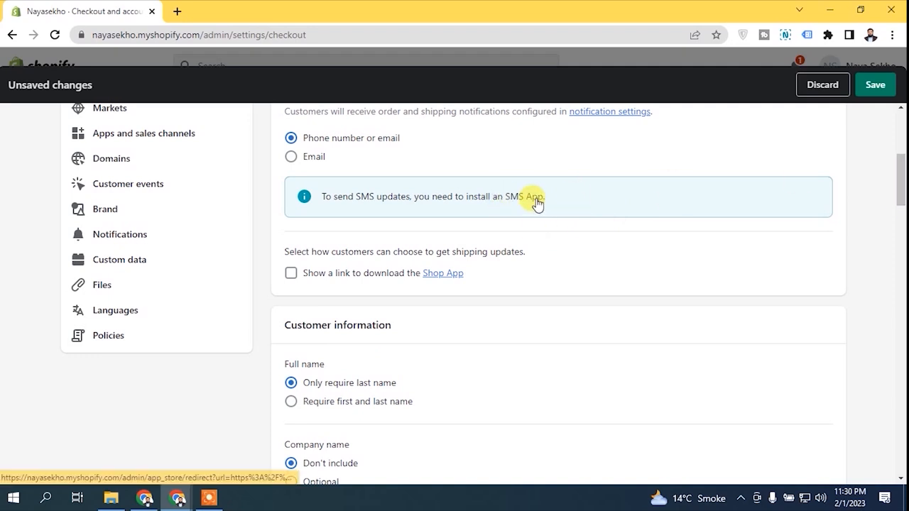
Step: Require customers' first and last name, and try the Required and Optional company name settings before returning to Don't include
{"action": "left_click_drag", "start_coordinate": [900, 190], "coordinate": [901, 215]}
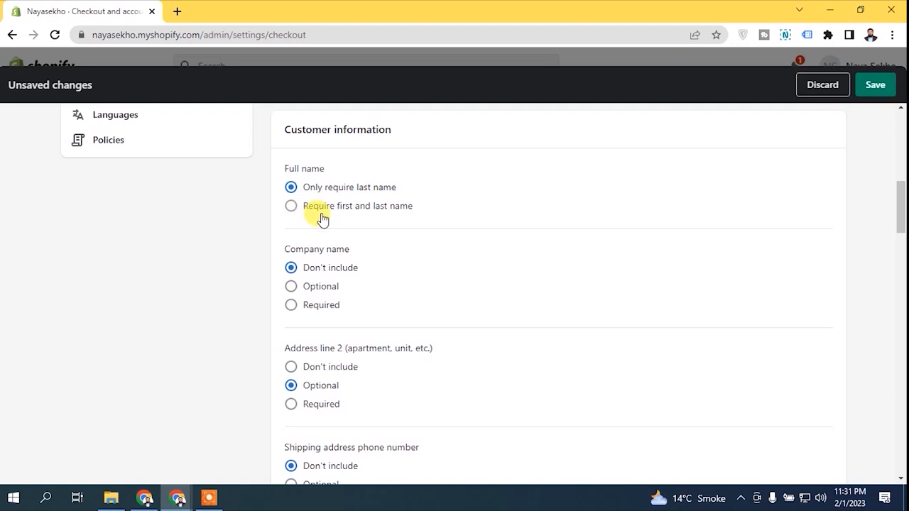
{"action": "left_click", "coordinate": [350, 211]}
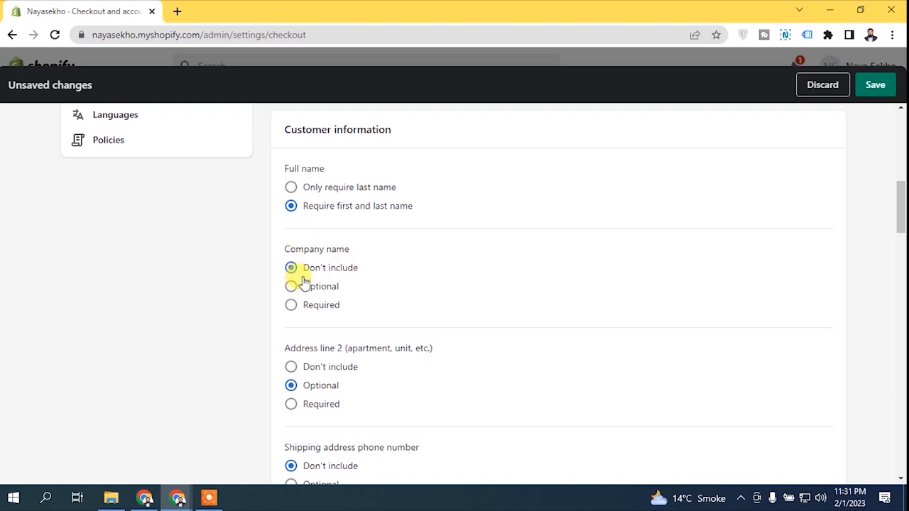
{"action": "left_click", "coordinate": [325, 307]}
{"action": "left_click", "coordinate": [320, 287]}
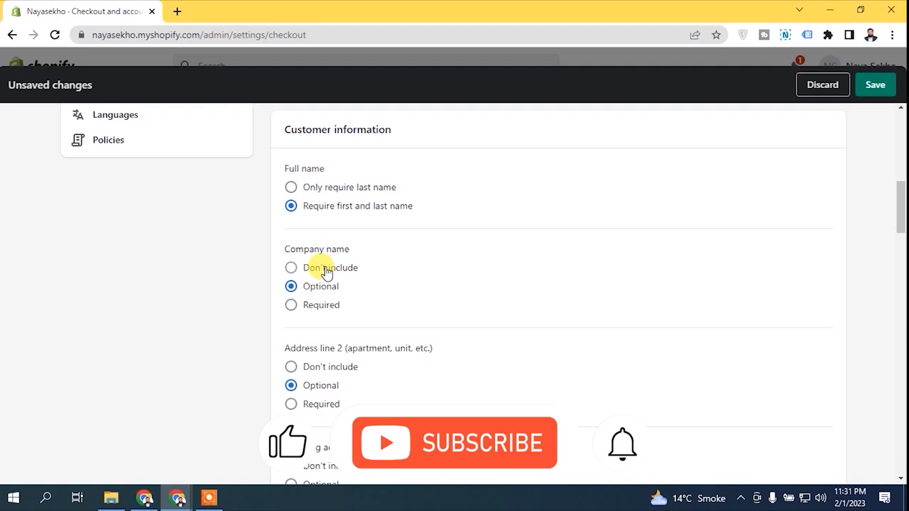
{"action": "left_click", "coordinate": [325, 270]}
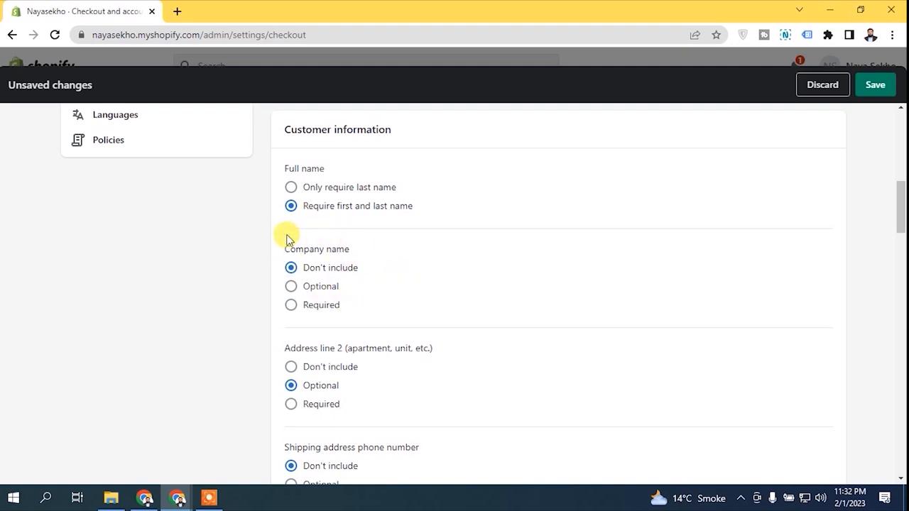
Step: Try Don't include for address line 2 and Optional for the shipping address phone number, restoring each original choice
{"action": "left_click_drag", "start_coordinate": [904, 213], "coordinate": [902, 236]}
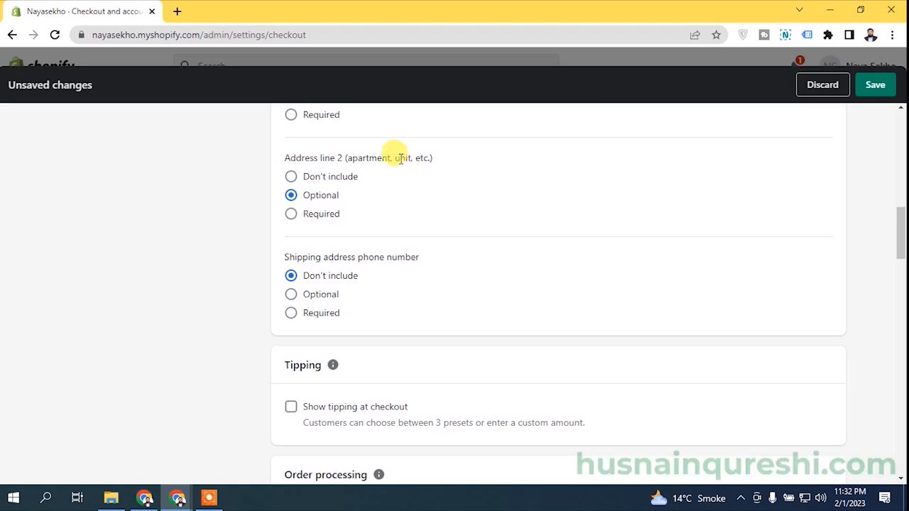
{"action": "left_click", "coordinate": [334, 177]}
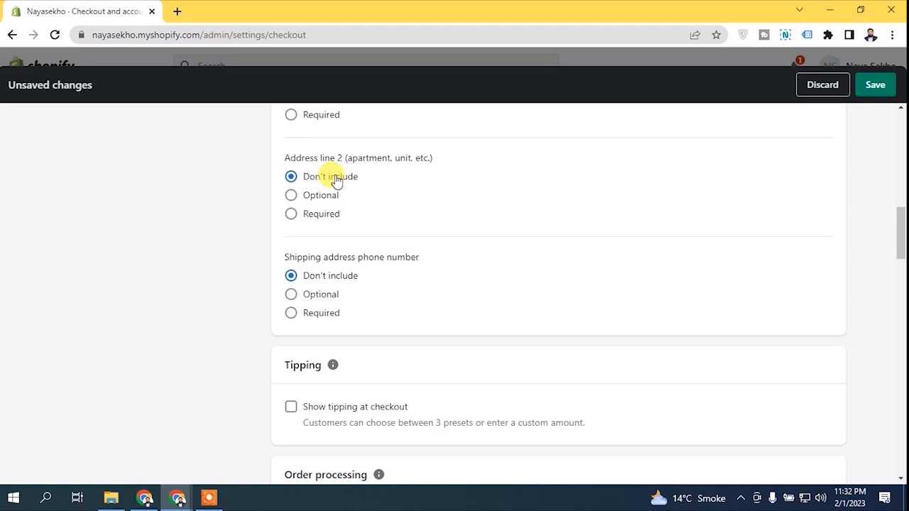
{"action": "left_click", "coordinate": [328, 197]}
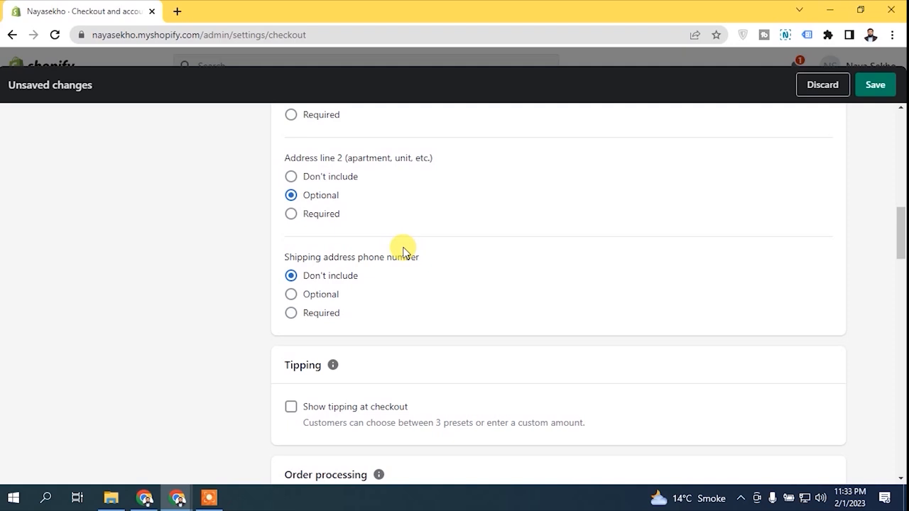
{"action": "left_click", "coordinate": [323, 297]}
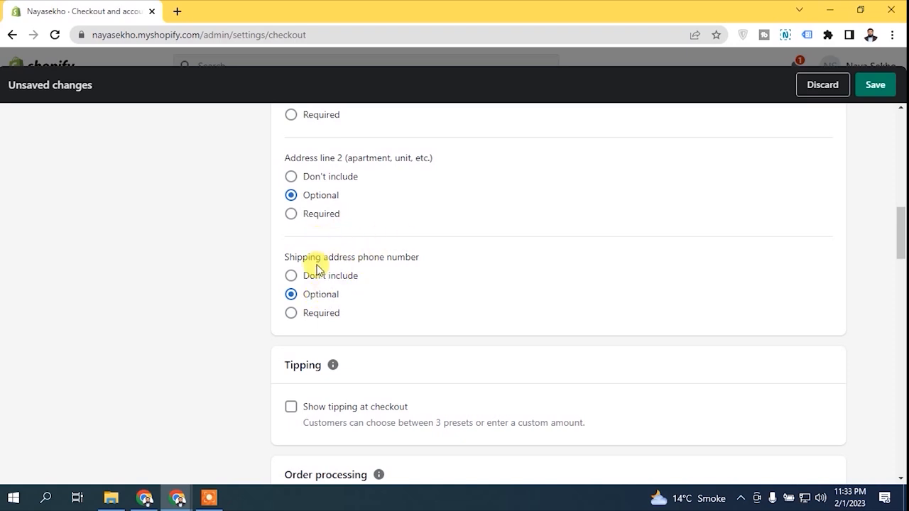
{"action": "left_click", "coordinate": [320, 275]}
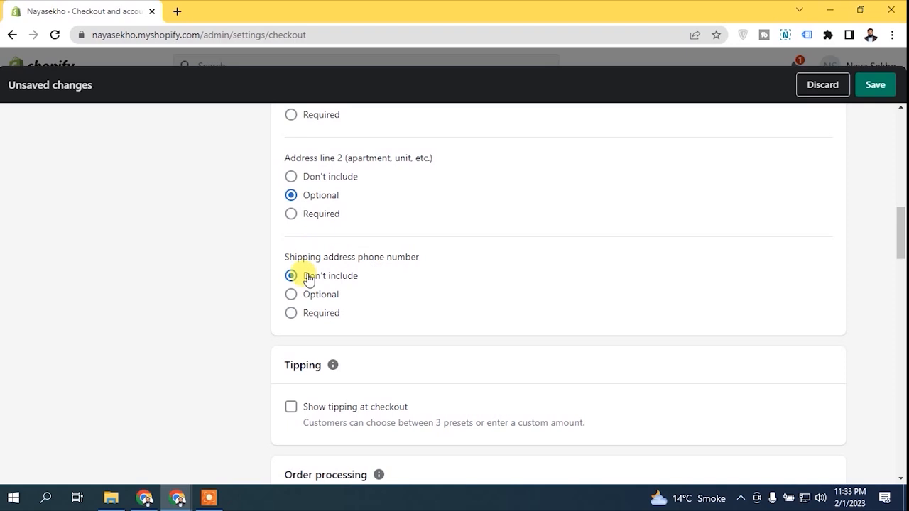
Step: Turn on tipping at checkout and go through the three preset percentage fields
{"action": "scroll", "coordinate": [497, 271], "scroll_direction": "down", "scroll_amount": 2}
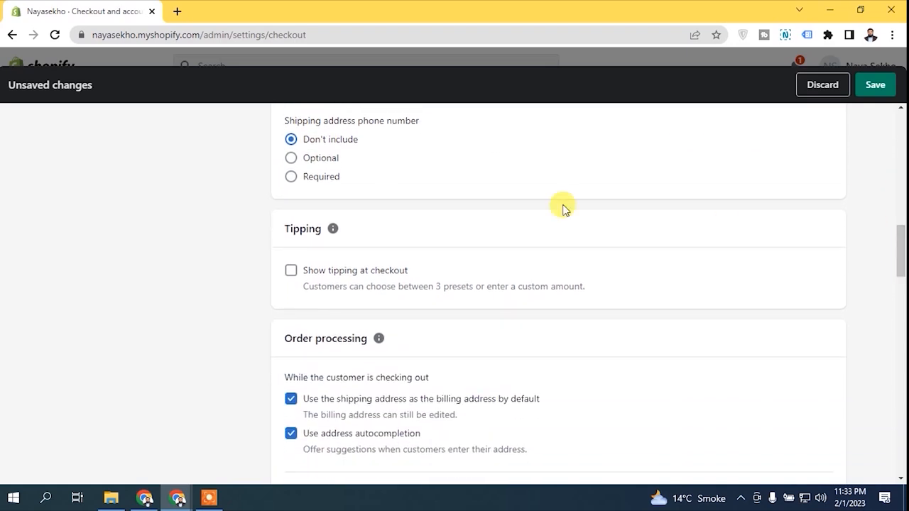
{"action": "left_click_drag", "start_coordinate": [903, 256], "coordinate": [902, 262]}
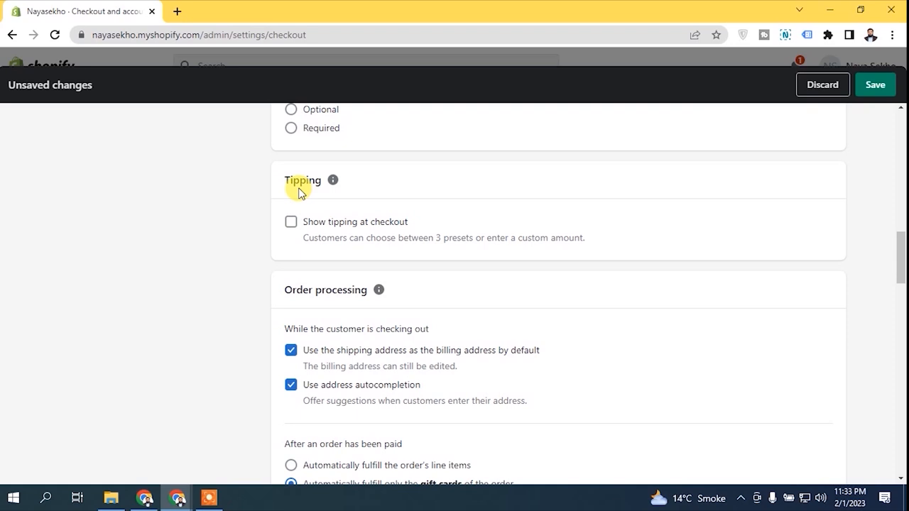
{"action": "left_click", "coordinate": [290, 223]}
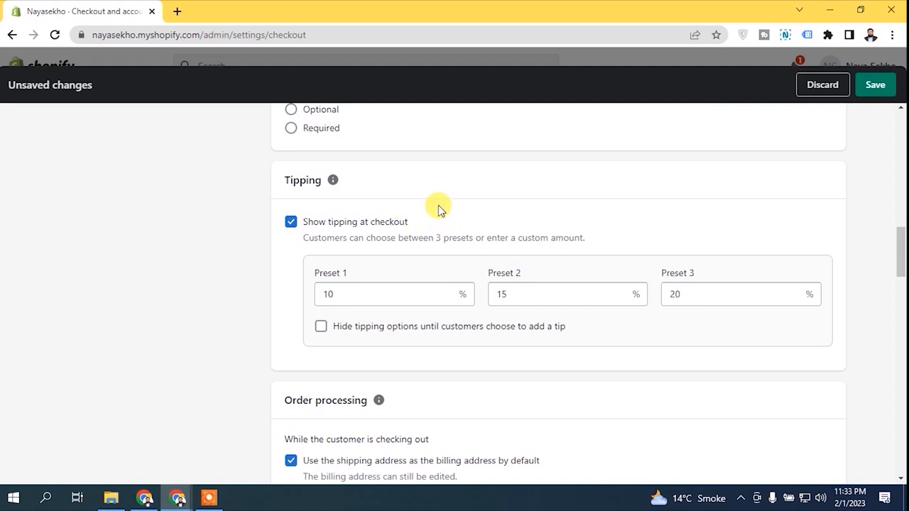
{"action": "left_click", "coordinate": [348, 294]}
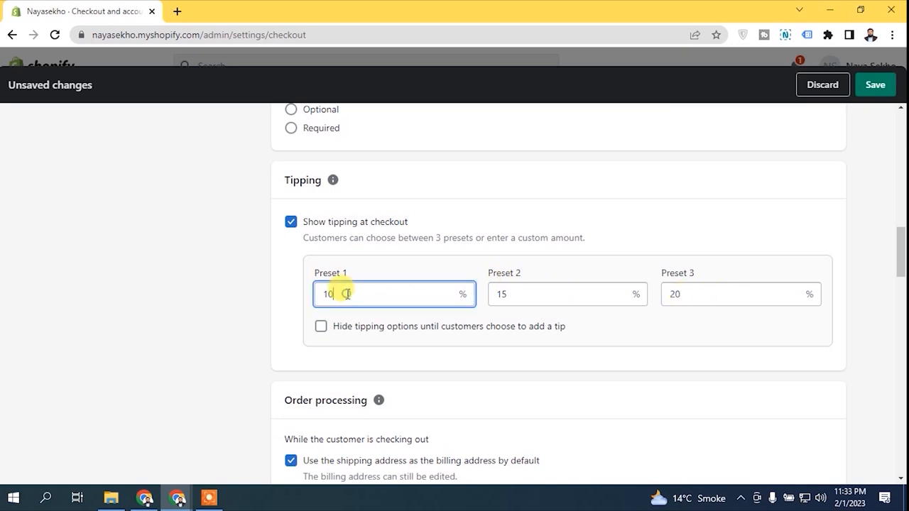
{"action": "left_click", "coordinate": [553, 292]}
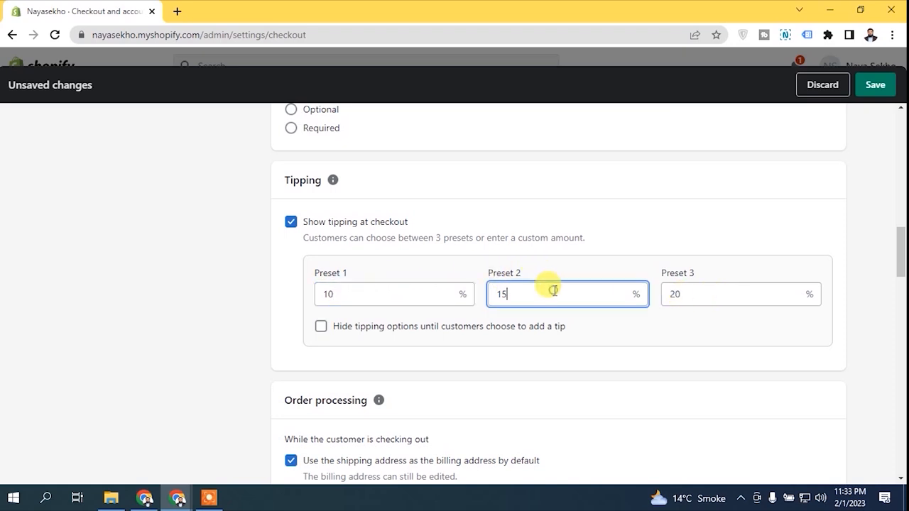
{"action": "left_click", "coordinate": [705, 286]}
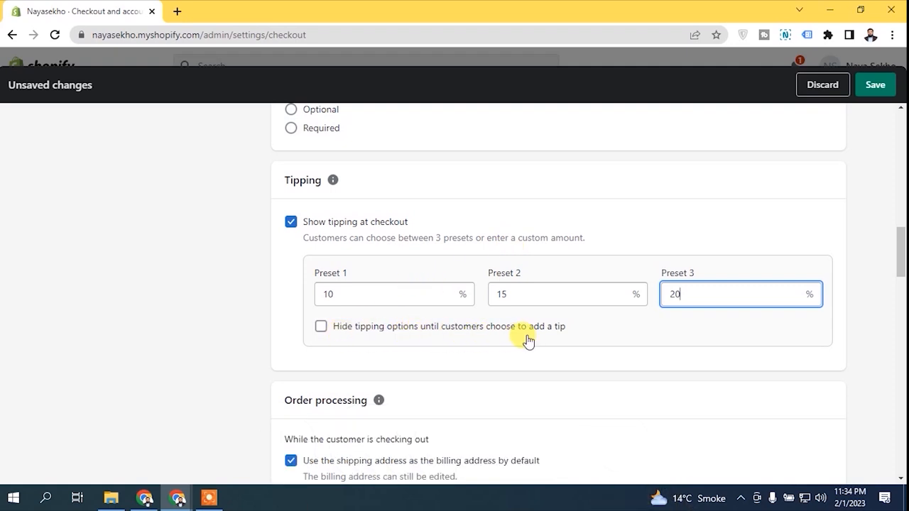
Step: Try hiding tipping options until customers choose to add a tip, turn that back off, and save the checkout settings
{"action": "left_click", "coordinate": [374, 327]}
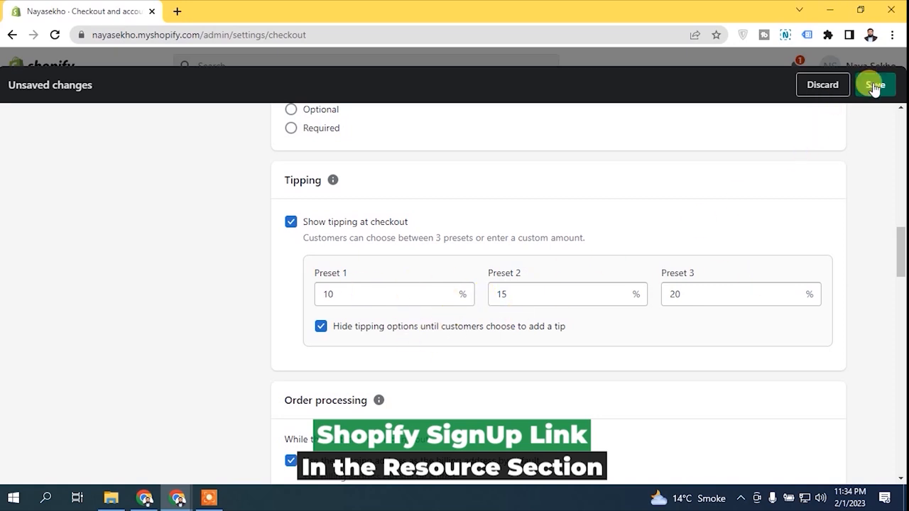
{"action": "left_click", "coordinate": [406, 326]}
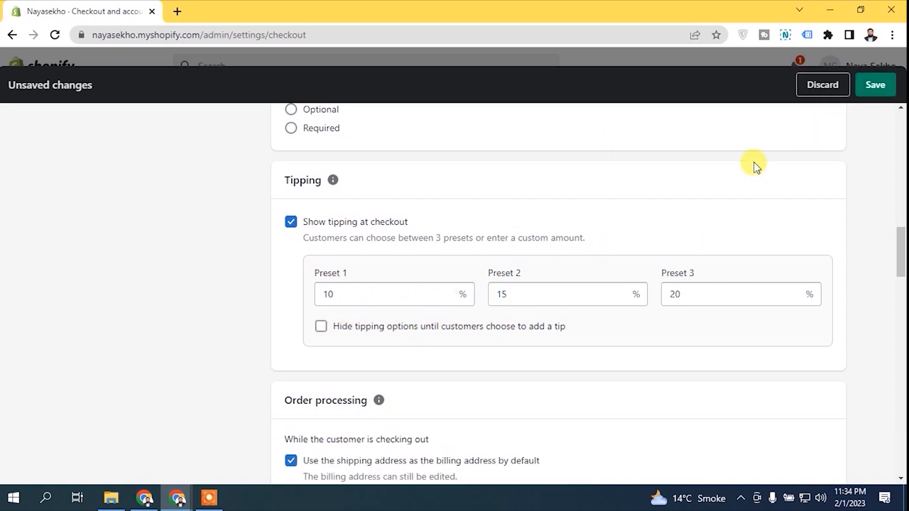
{"action": "left_click", "coordinate": [875, 84]}
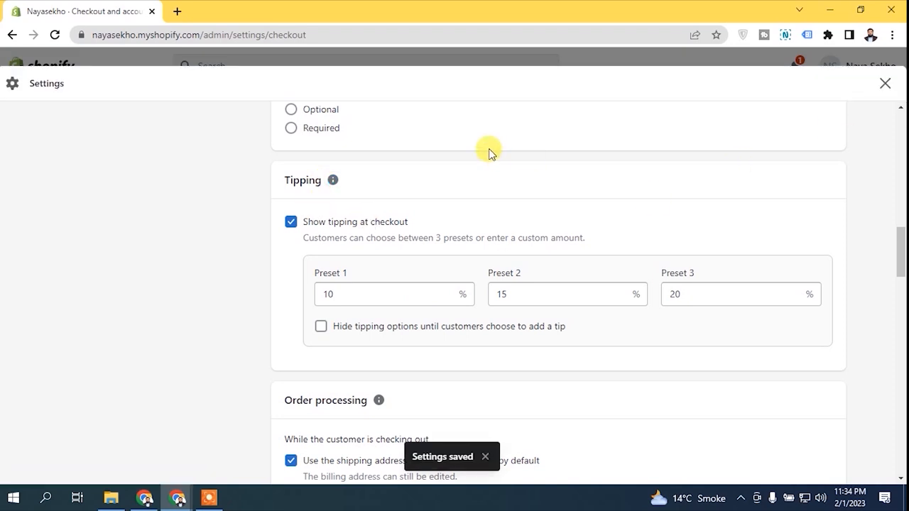
Step: Close the settings, open the online store in a separate tab, and reopen Checkout and accounts in the admin
{"action": "left_click", "coordinate": [884, 83]}
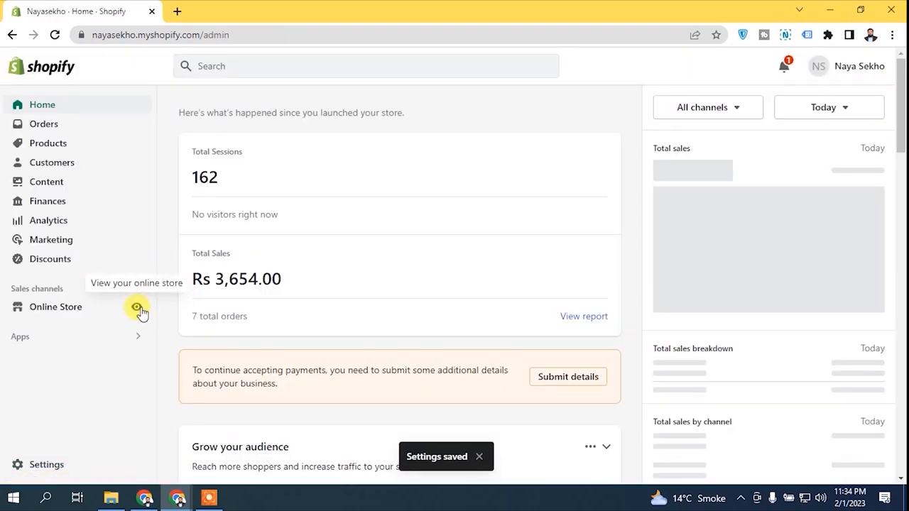
{"action": "left_click", "coordinate": [137, 307]}
{"action": "left_click", "coordinate": [99, 8]}
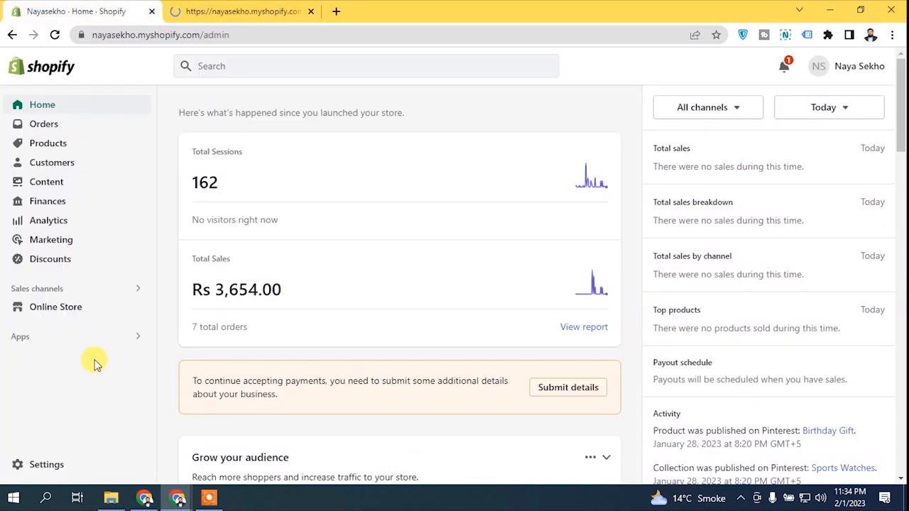
{"action": "left_click", "coordinate": [60, 464]}
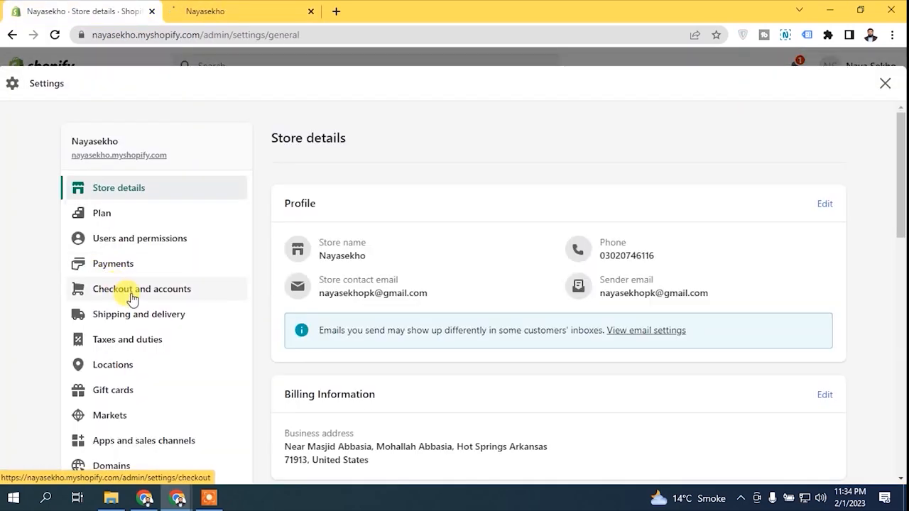
{"action": "left_click", "coordinate": [126, 289]}
Step: Switch to the storefront and add the Dual Display Digital Sport Watch in Green, size Small, to the cart
{"action": "left_click", "coordinate": [231, 14]}
{"action": "left_click_drag", "start_coordinate": [900, 99], "coordinate": [894, 326]}
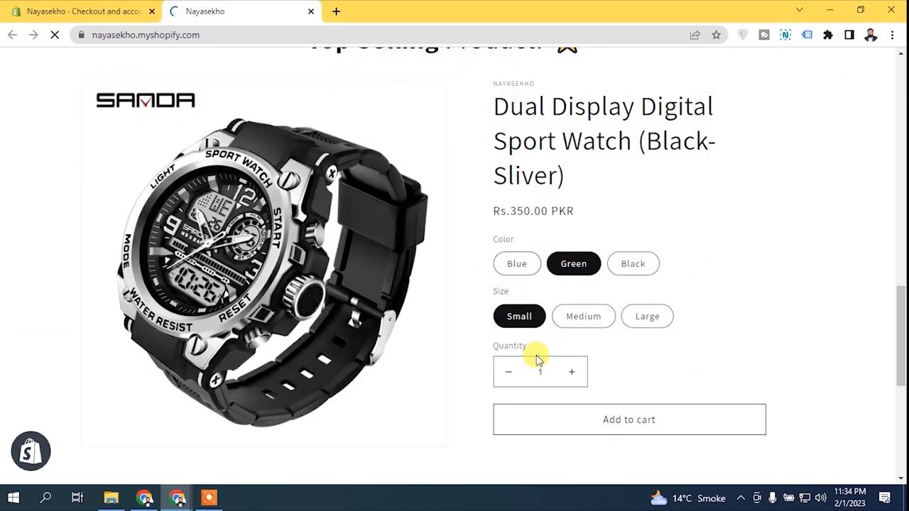
{"action": "left_click", "coordinate": [527, 263]}
{"action": "left_click", "coordinate": [573, 267]}
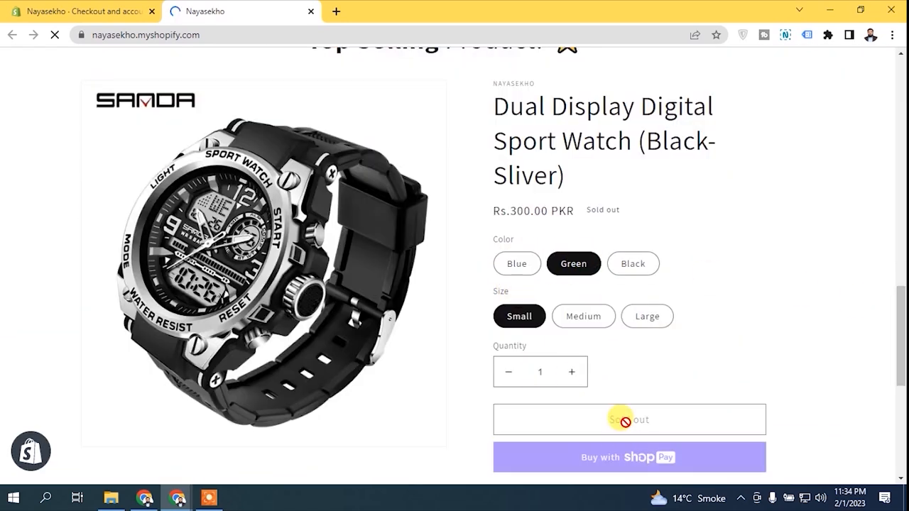
{"action": "left_click", "coordinate": [625, 420]}
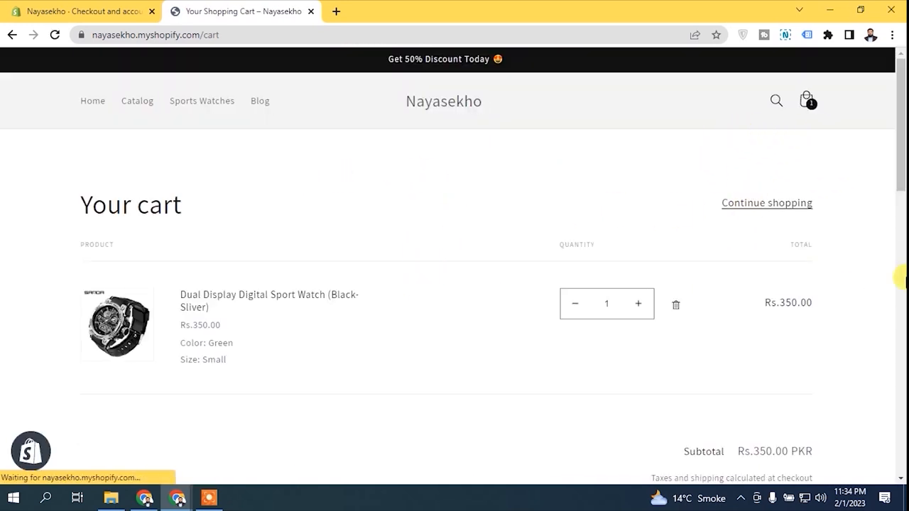
Step: Proceed from the cart to checkout and compare its contact information field with the admin's Customer contact method setting
{"action": "scroll", "coordinate": [899, 177], "scroll_direction": "down", "scroll_amount": 3}
{"action": "left_click", "coordinate": [693, 337]}
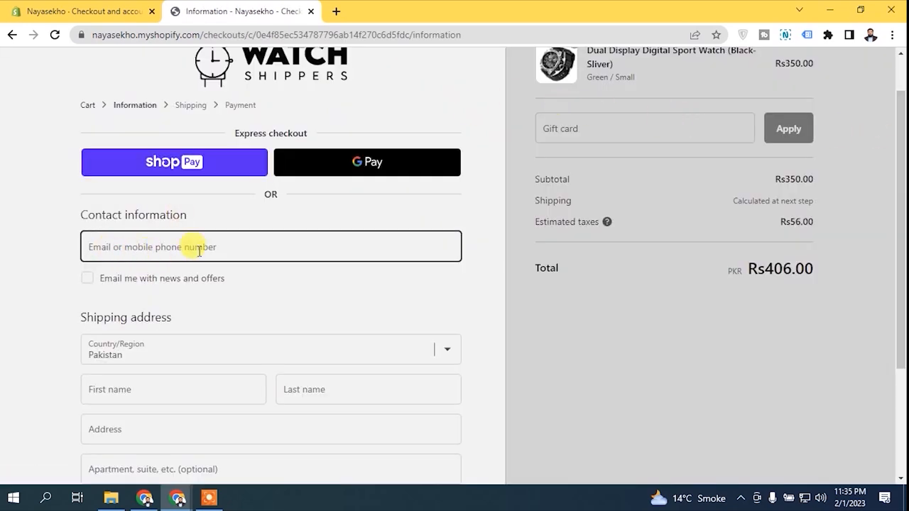
{"action": "left_click", "coordinate": [145, 243]}
{"action": "left_click", "coordinate": [66, 247]}
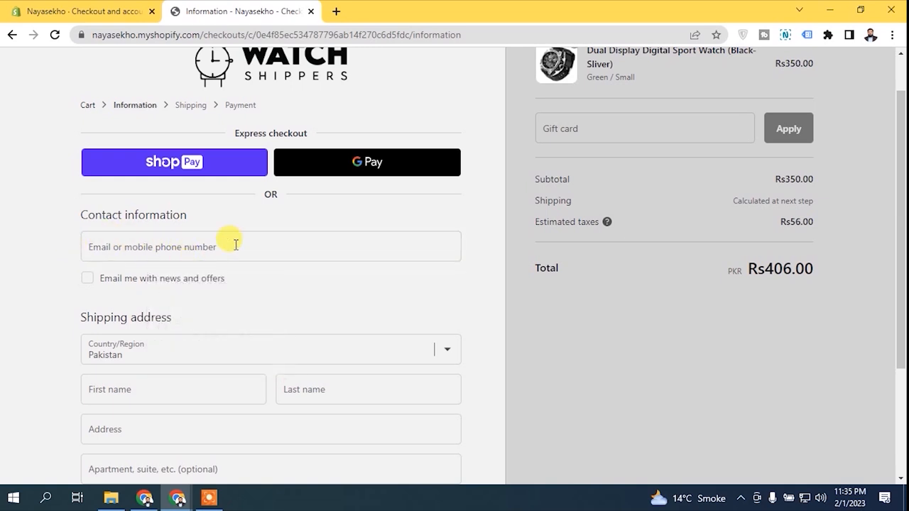
{"action": "left_click", "coordinate": [157, 5]}
{"action": "left_click_drag", "start_coordinate": [903, 126], "coordinate": [903, 146]}
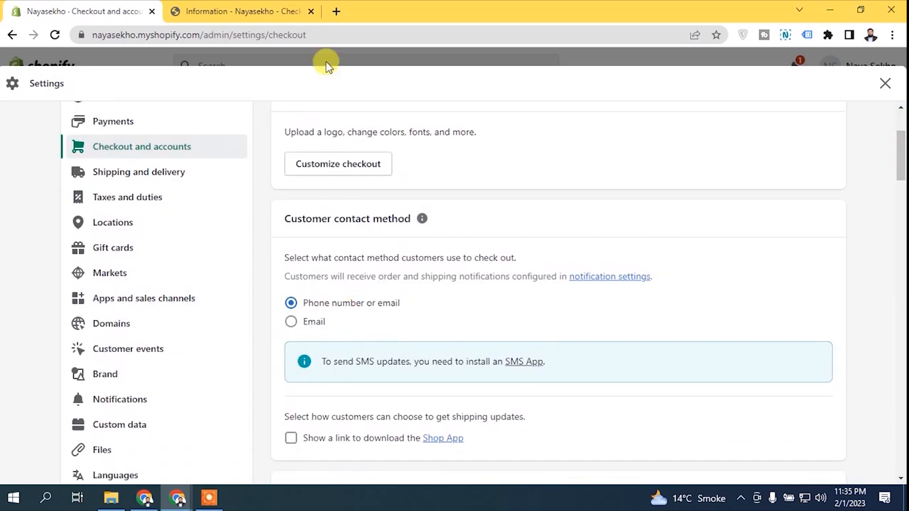
Step: Return to the checkout page and fill in the customer's contact e-mail, name and shipping address from the saved suggestion
{"action": "left_click", "coordinate": [234, 10]}
{"action": "left_click", "coordinate": [132, 247]}
{"action": "left_click", "coordinate": [219, 323]}
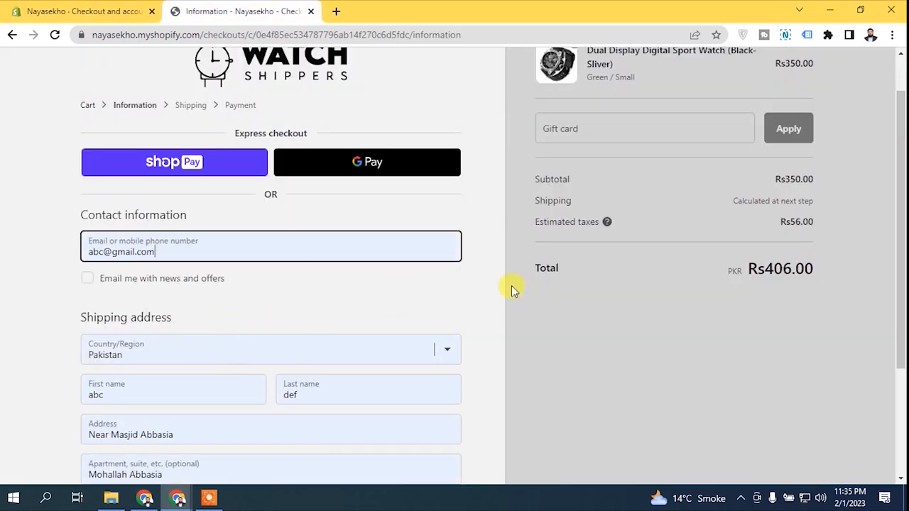
{"action": "left_click_drag", "start_coordinate": [902, 192], "coordinate": [900, 296]}
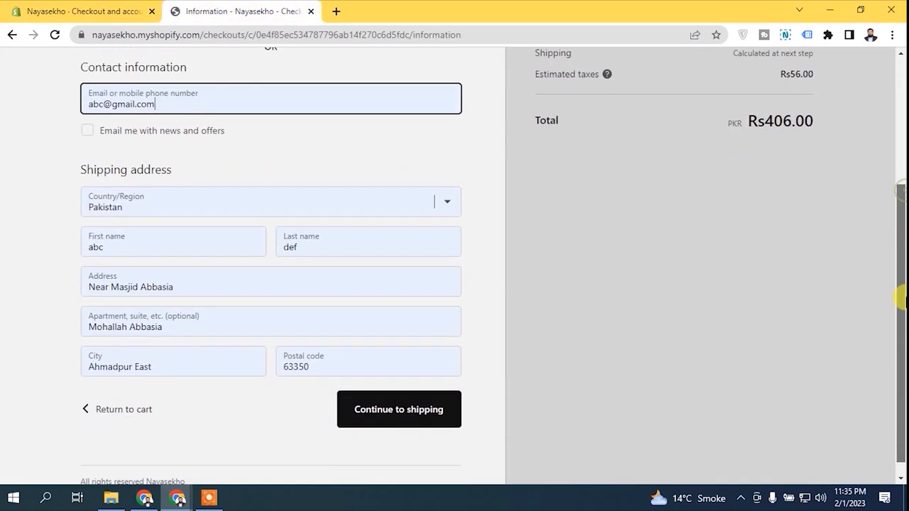
Step: Continue the checkout with Standard shipping through to the payment stage and its tip options
{"action": "left_click", "coordinate": [423, 392]}
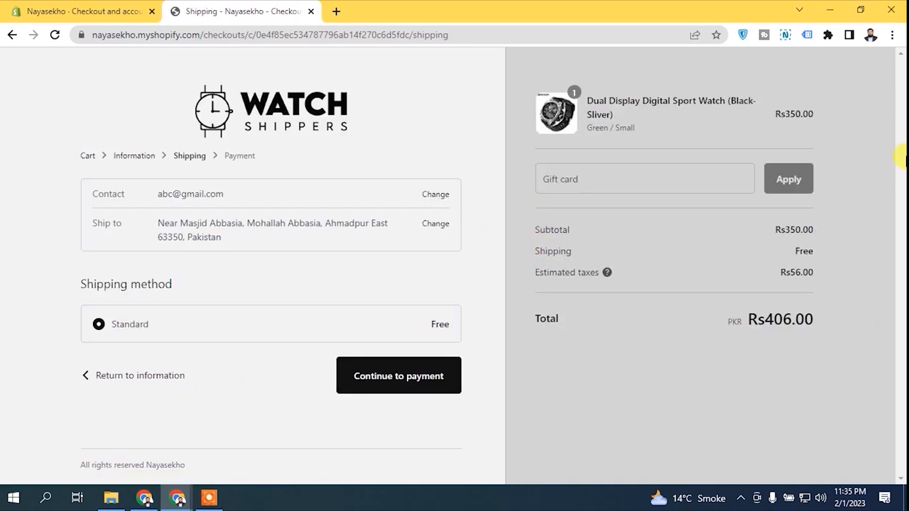
{"action": "left_click", "coordinate": [404, 380]}
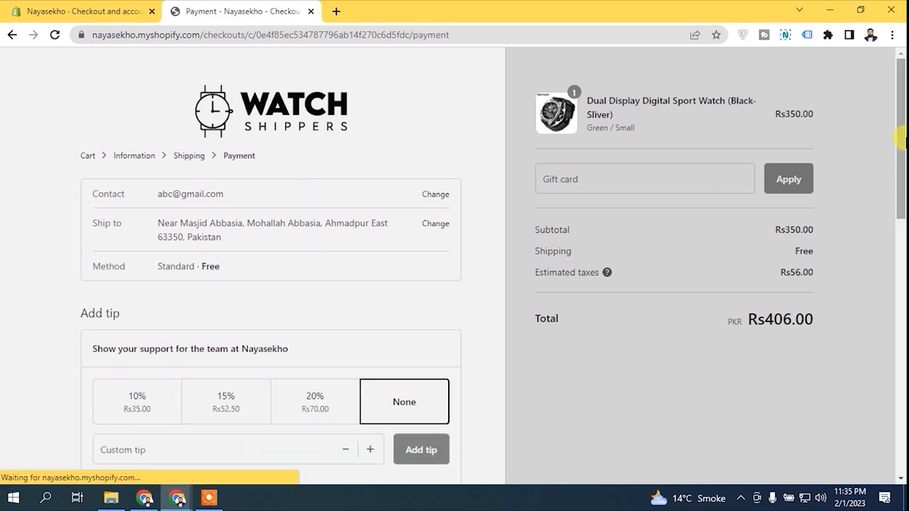
{"action": "scroll", "coordinate": [314, 199], "scroll_direction": "down", "scroll_amount": 2}
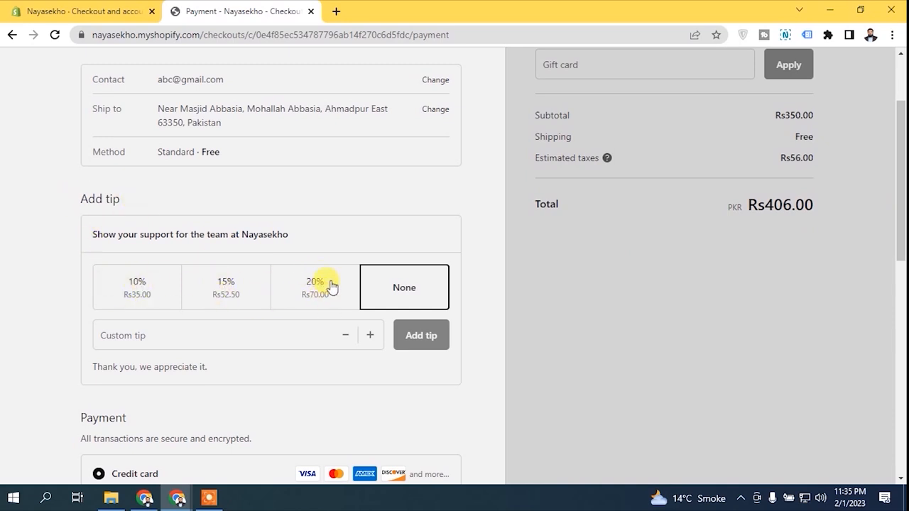
Step: Choose the 10% tip preset at checkout and check the tip and total in the order summary
{"action": "left_click", "coordinate": [149, 335]}
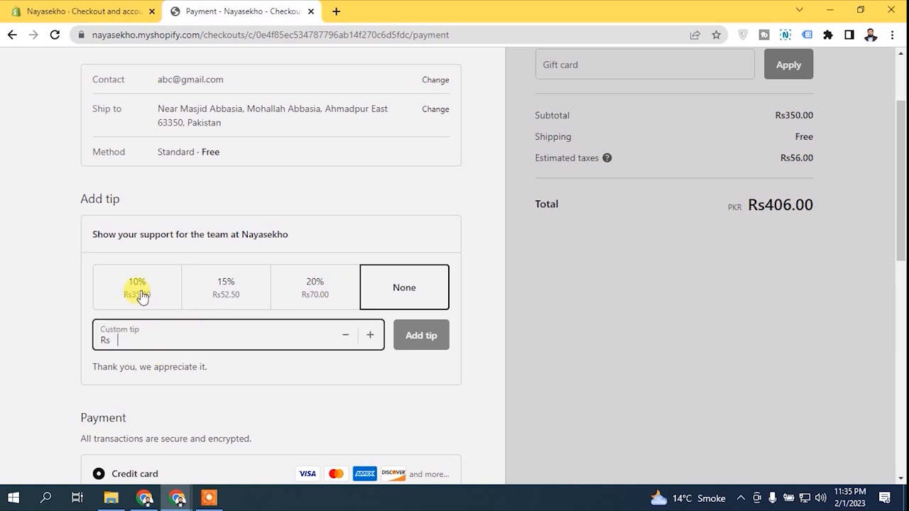
{"action": "left_click", "coordinate": [118, 289]}
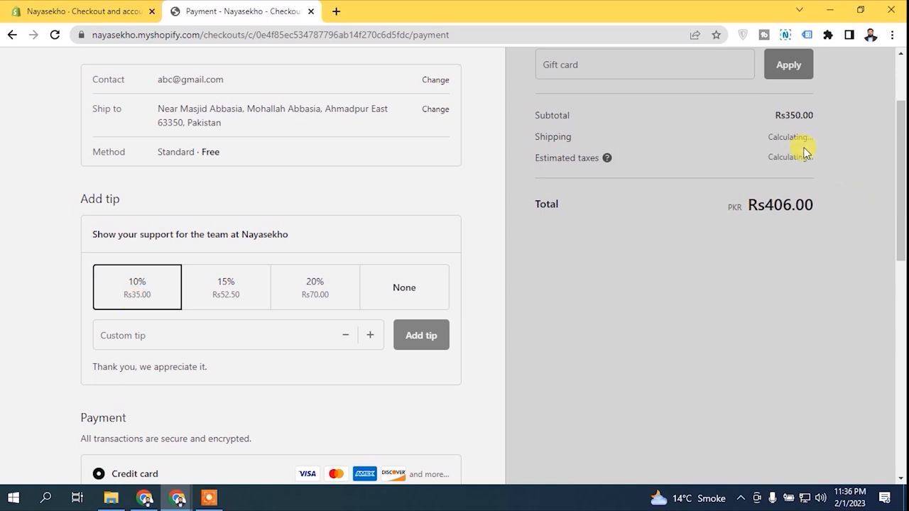
{"action": "double_click", "coordinate": [811, 178]}
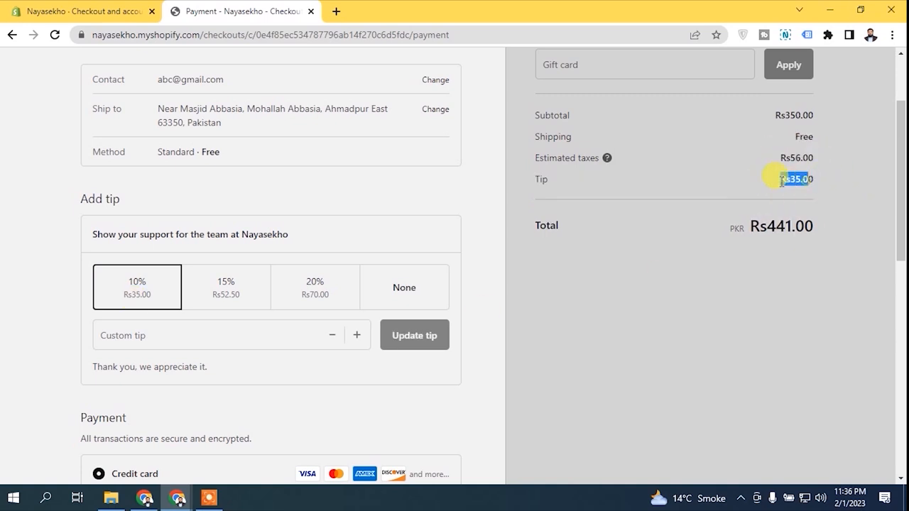
{"action": "left_click_drag", "start_coordinate": [759, 226], "coordinate": [808, 271]}
{"action": "left_click", "coordinate": [808, 270]}
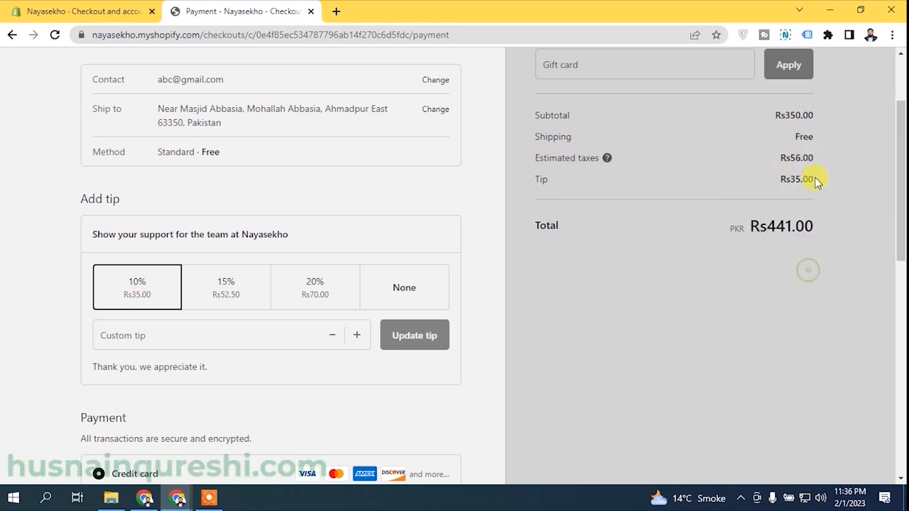
Step: In the admin's Tipping settings, enable hiding tipping options until customers choose to add a tip, and save
{"action": "left_click", "coordinate": [93, 10]}
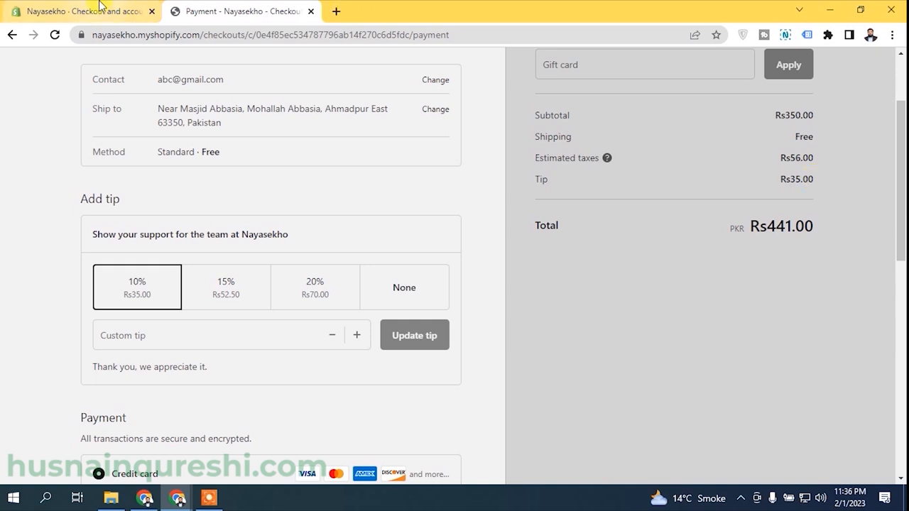
{"action": "left_click_drag", "start_coordinate": [901, 149], "coordinate": [900, 259]}
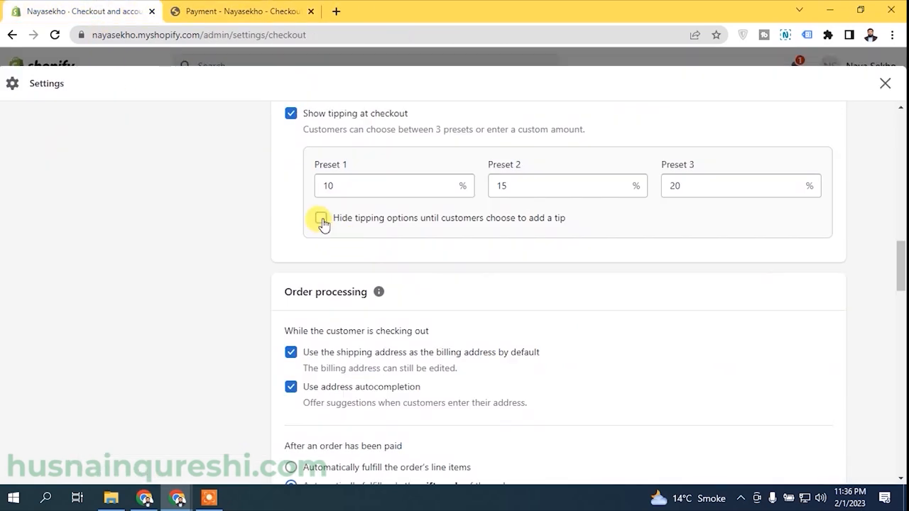
{"action": "left_click", "coordinate": [321, 218]}
{"action": "left_click", "coordinate": [875, 84]}
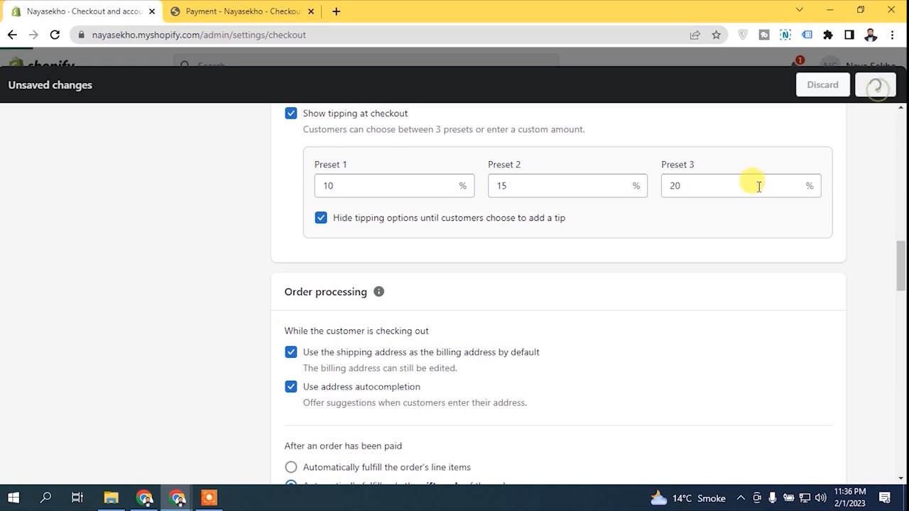
Step: Reload the storefront checkout, continue to payment again, and test the tip section by disabling and re-enabling its support checkbox
{"action": "left_click", "coordinate": [234, 10]}
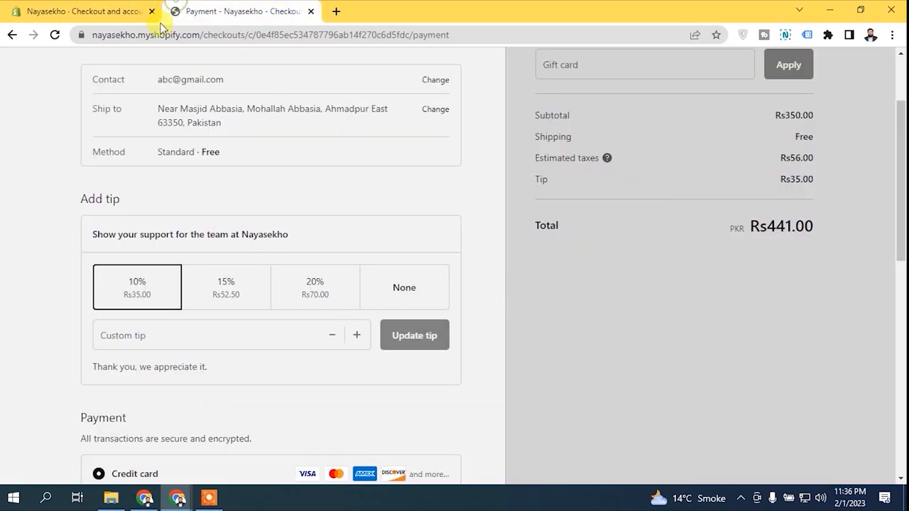
{"action": "left_click", "coordinate": [56, 35]}
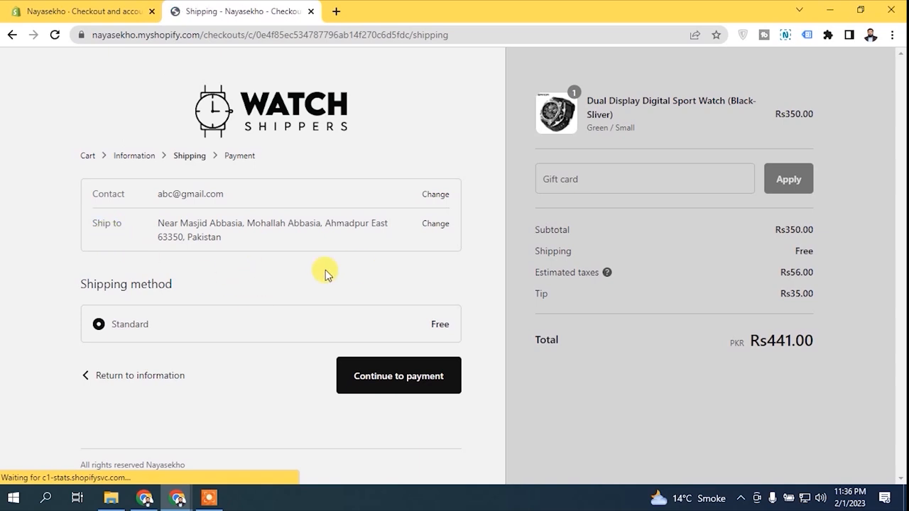
{"action": "left_click", "coordinate": [422, 372]}
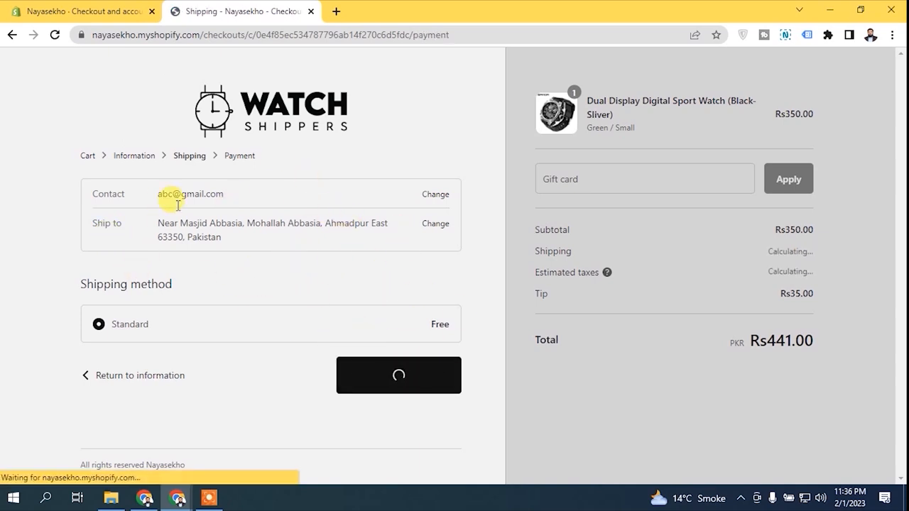
{"action": "scroll", "coordinate": [851, 207], "scroll_direction": "down", "scroll_amount": 2}
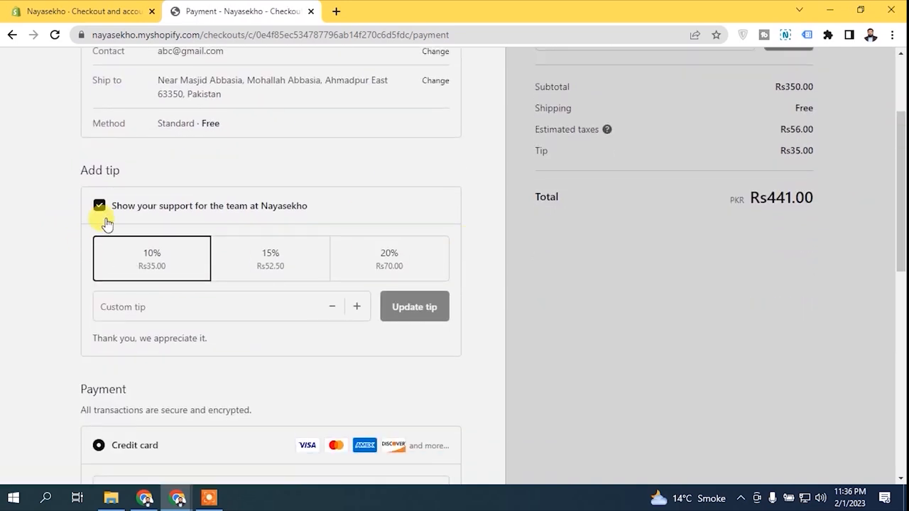
{"action": "left_click", "coordinate": [99, 206]}
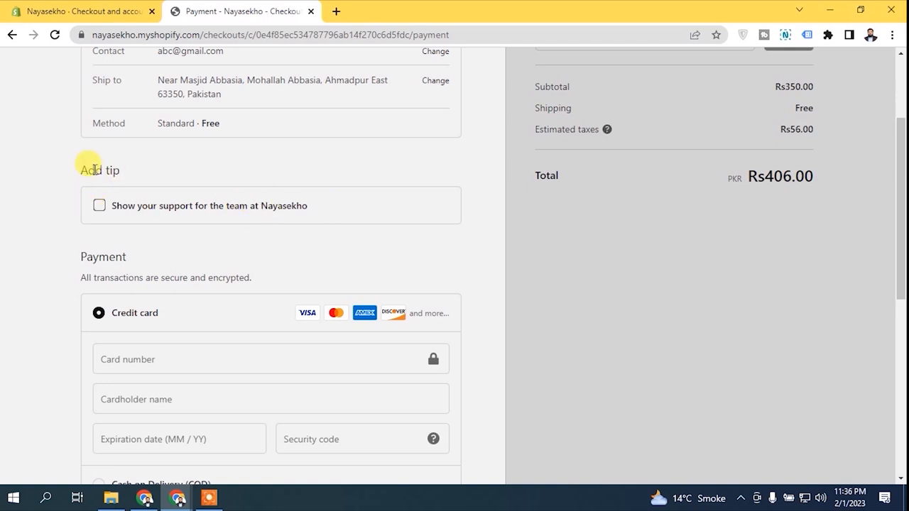
{"action": "left_click", "coordinate": [99, 206]}
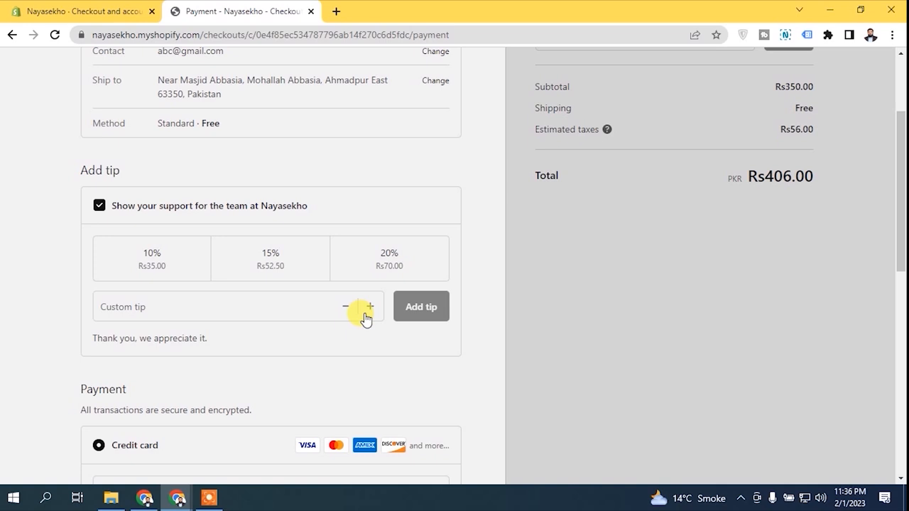
Step: In the admin, turn off hiding tipping options and Show tipping at checkout, and save the settings
{"action": "left_click", "coordinate": [82, 11]}
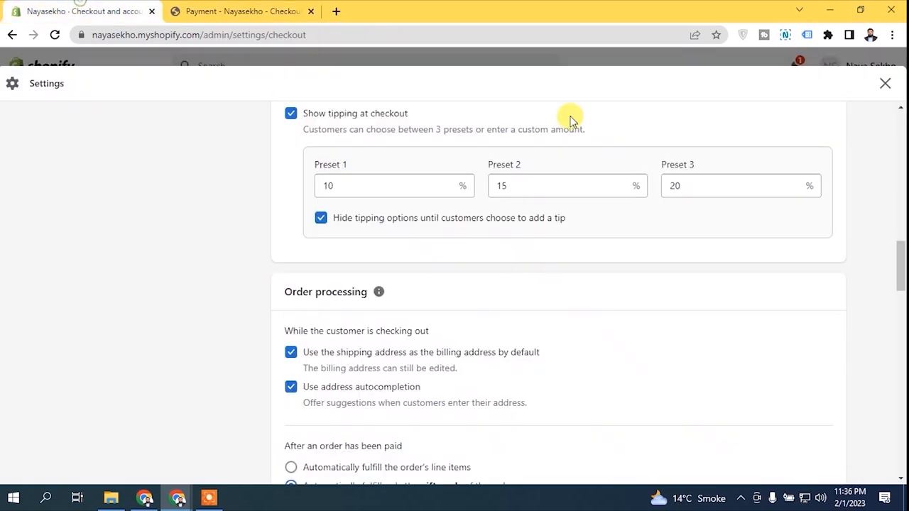
{"action": "left_click", "coordinate": [322, 218]}
{"action": "left_click", "coordinate": [291, 113]}
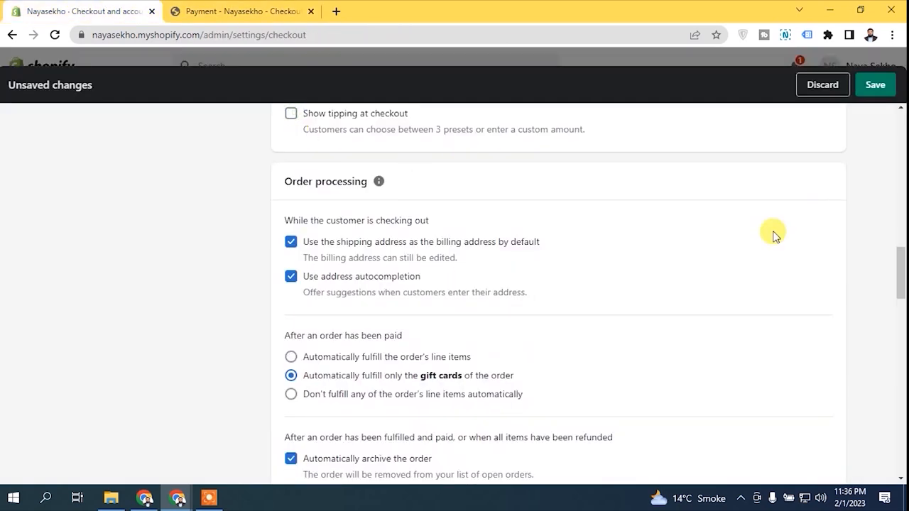
{"action": "scroll", "coordinate": [899, 242], "scroll_direction": "up", "scroll_amount": 2}
{"action": "left_click", "coordinate": [875, 84]}
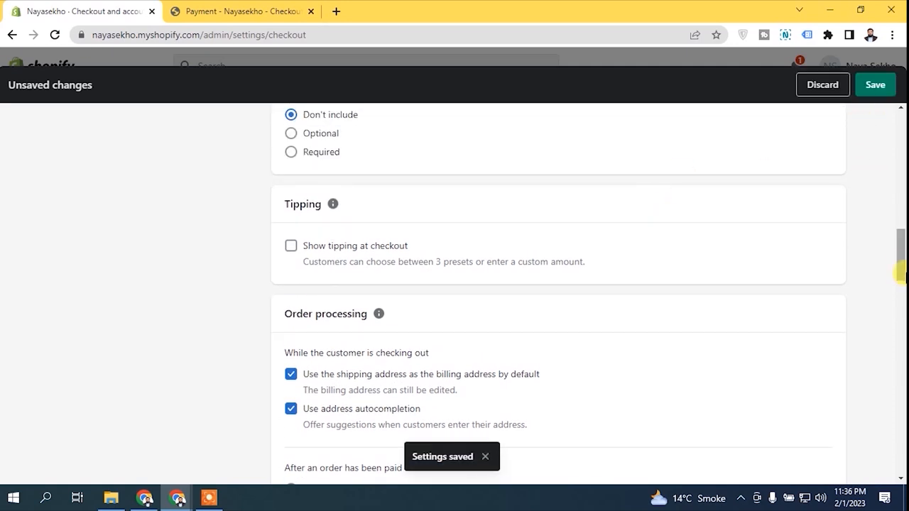
Step: Compare the Order processing option for using the shipping address as billing address with the details on the storefront's checkout page
{"action": "scroll", "coordinate": [899, 276], "scroll_direction": "down", "scroll_amount": 3}
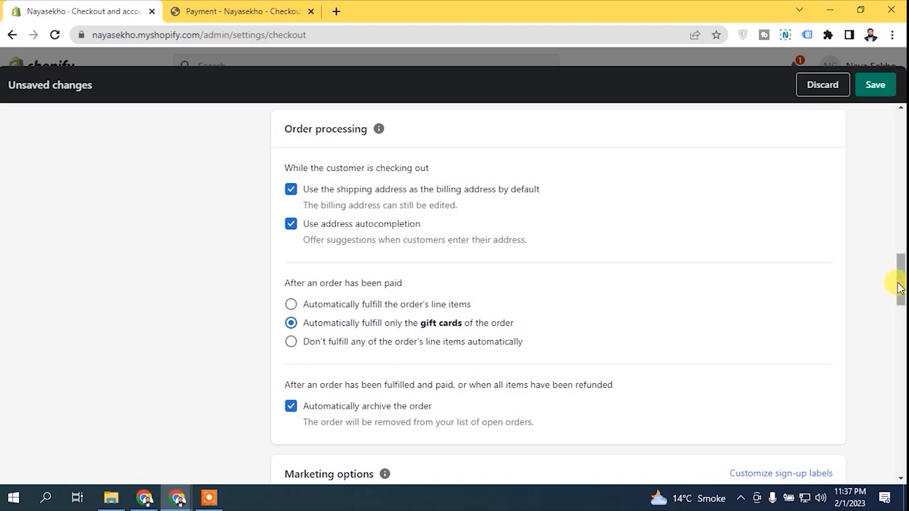
{"action": "scroll", "coordinate": [903, 294], "scroll_direction": "up", "scroll_amount": 1}
{"action": "scroll", "coordinate": [903, 293], "scroll_direction": "down", "scroll_amount": 1}
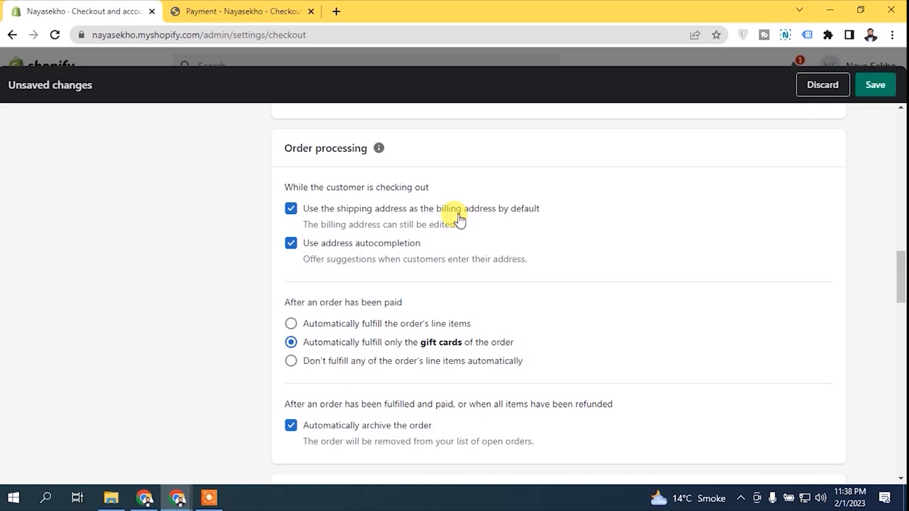
{"action": "left_click", "coordinate": [245, 13]}
{"action": "left_click_drag", "start_coordinate": [902, 189], "coordinate": [901, 137]}
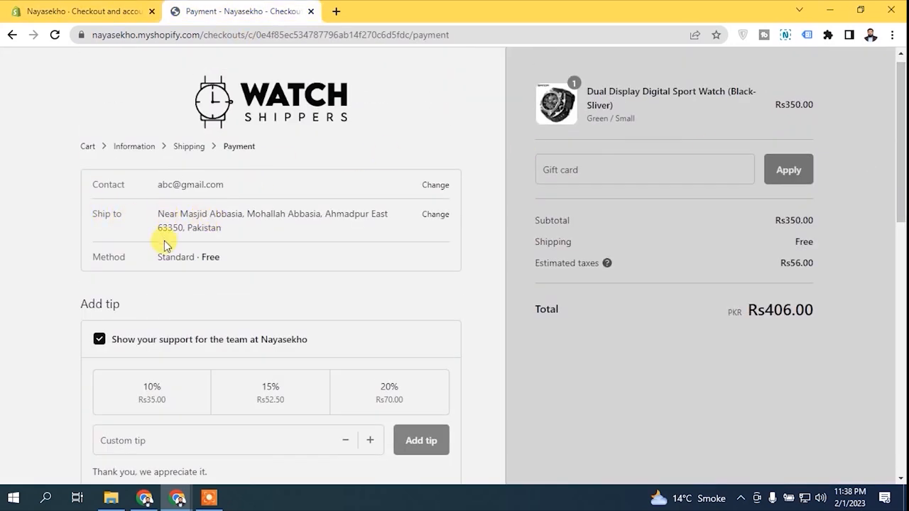
{"action": "left_click_drag", "start_coordinate": [901, 135], "coordinate": [107, 71]}
{"action": "left_click", "coordinate": [81, 12]}
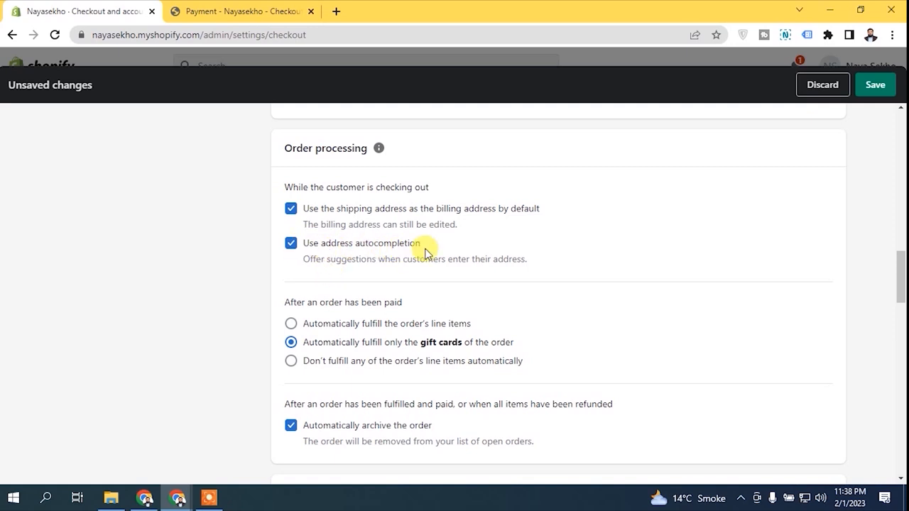
Step: Read the address autocompletion, automatic fulfillment and order archiving options under Order processing
{"action": "left_click_drag", "start_coordinate": [301, 259], "coordinate": [487, 260]}
{"action": "left_click", "coordinate": [497, 263]}
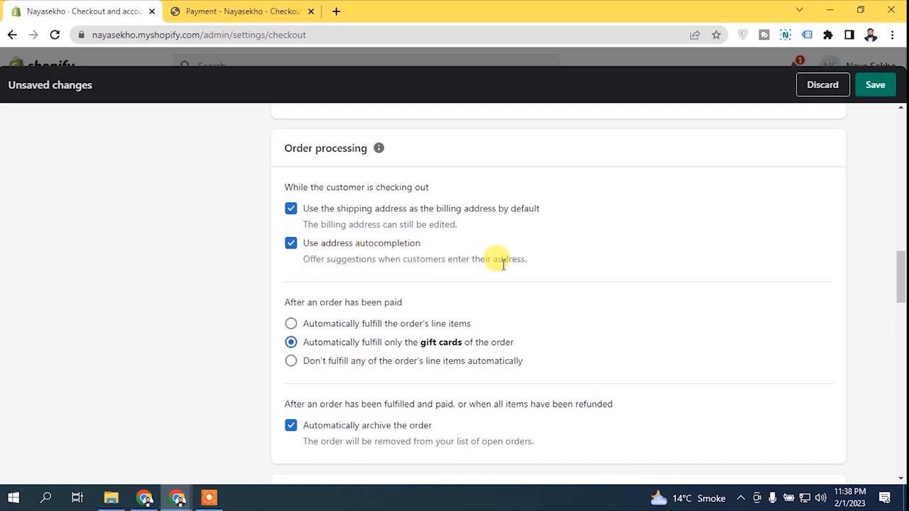
{"action": "mouse_move", "coordinate": [900, 283]}
{"action": "left_mouse_down"}
{"action": "mouse_move", "coordinate": [901, 306]}
{"action": "mouse_move", "coordinate": [900, 291]}
{"action": "left_mouse_up"}
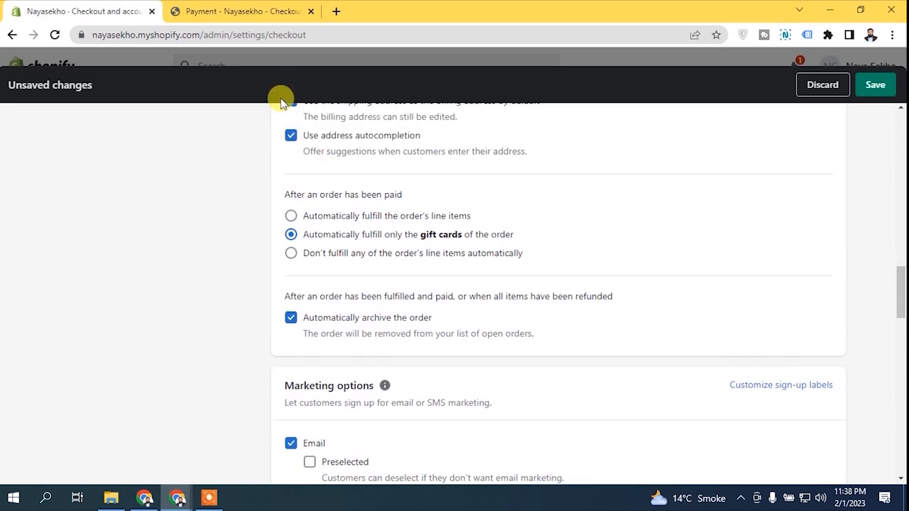
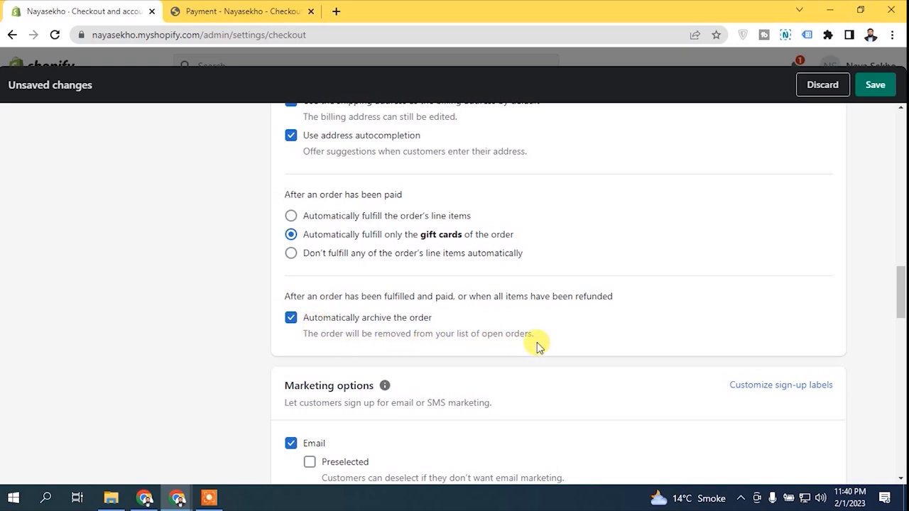
Step: View the Marketing options in the admin and return through the storefront's cart and checkout to the customer information stage
{"action": "left_click_drag", "start_coordinate": [900, 301], "coordinate": [899, 327]}
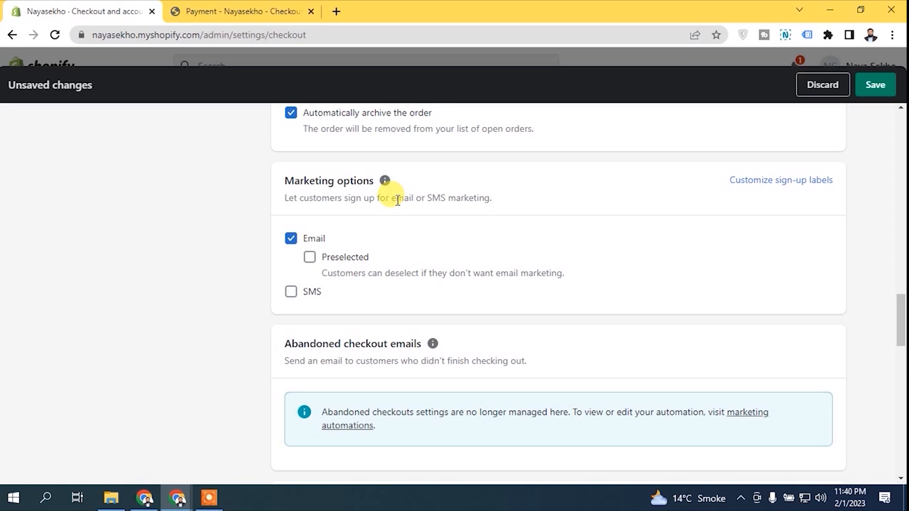
{"action": "left_click", "coordinate": [235, 11]}
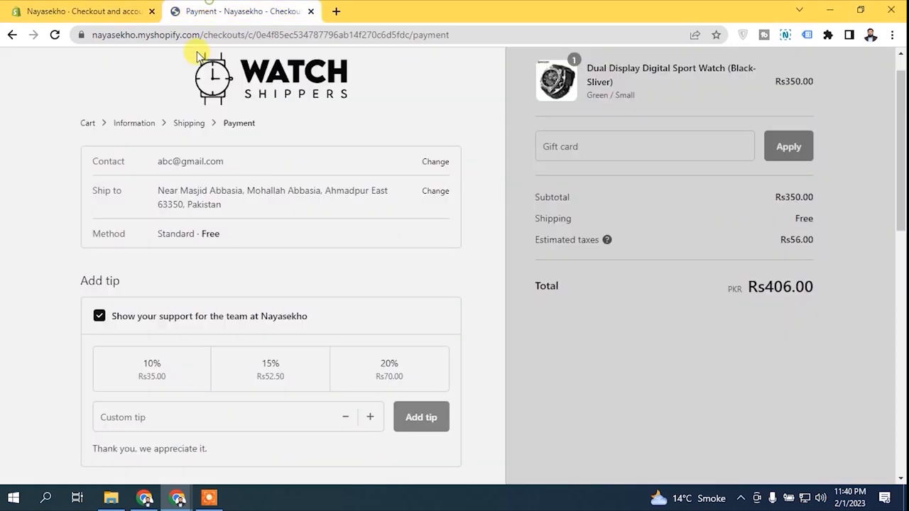
{"action": "left_click", "coordinate": [13, 37]}
{"action": "left_click", "coordinate": [88, 155]}
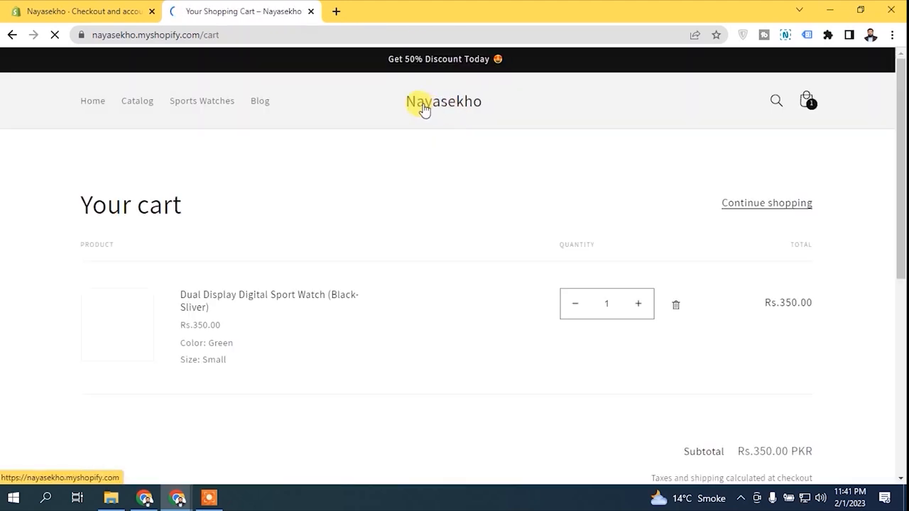
{"action": "scroll", "coordinate": [507, 134], "scroll_direction": "down", "scroll_amount": 3}
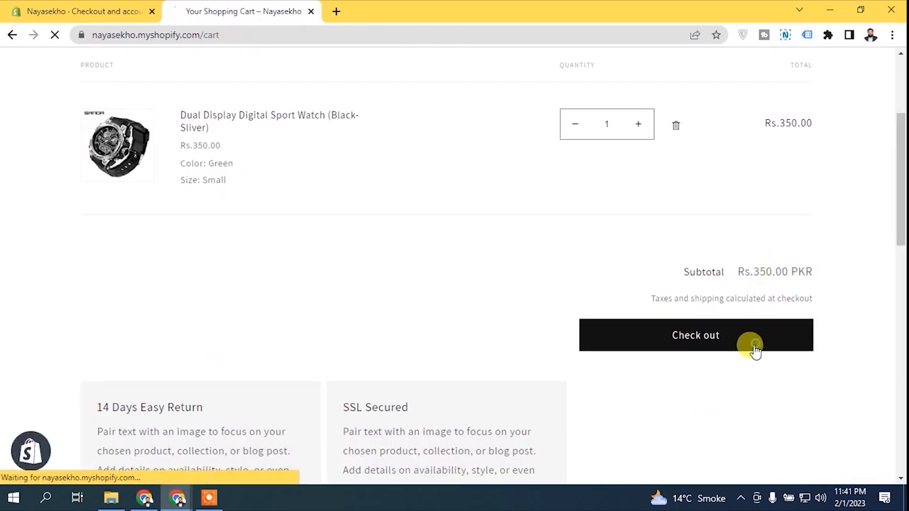
{"action": "left_click", "coordinate": [610, 338]}
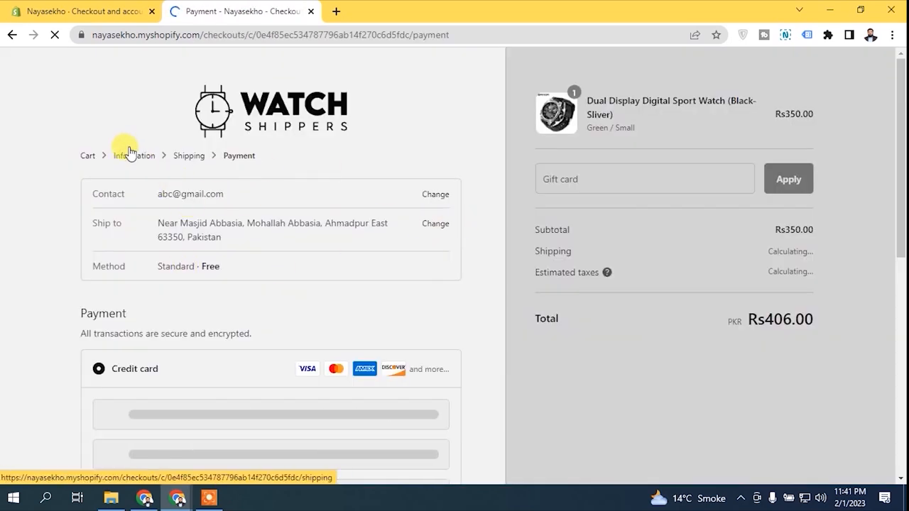
{"action": "left_click", "coordinate": [189, 155]}
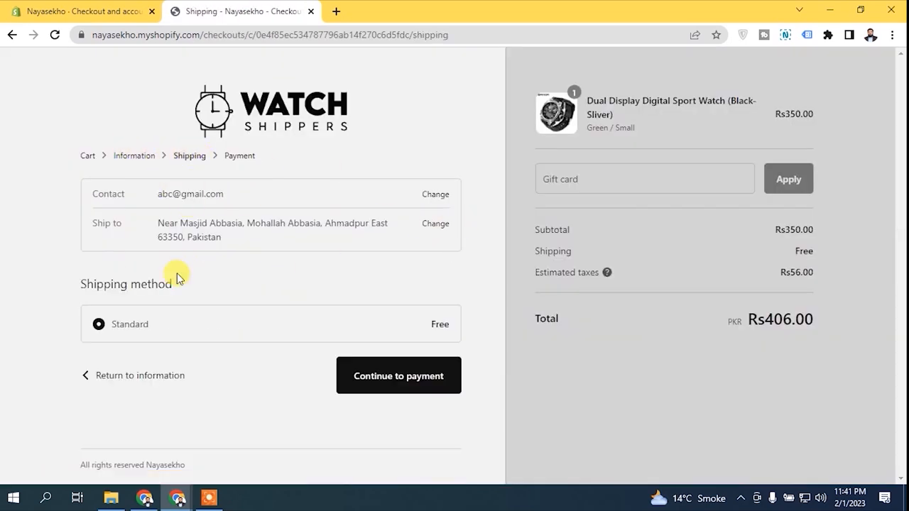
{"action": "left_click", "coordinate": [139, 375]}
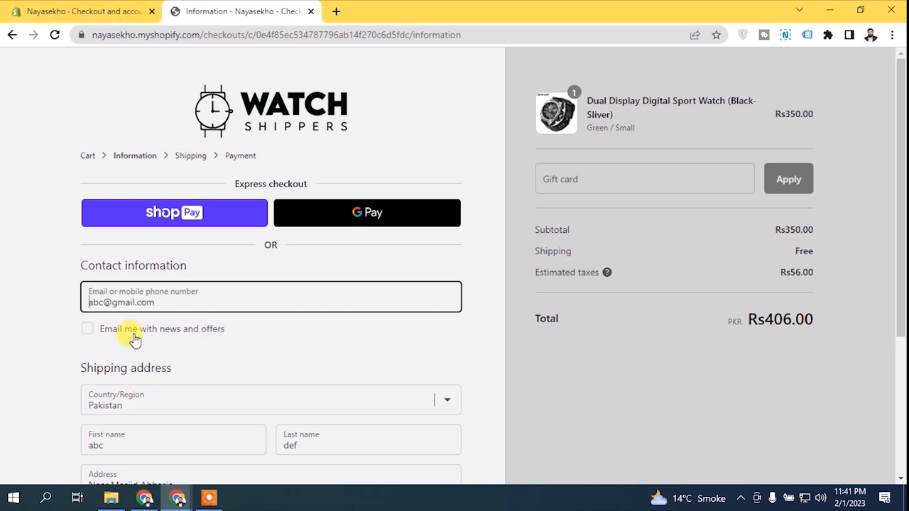
Step: Try "Email me with news and offers" on and off at checkout, and return to the admin's Marketing options for comparison
{"action": "left_click", "coordinate": [86, 330]}
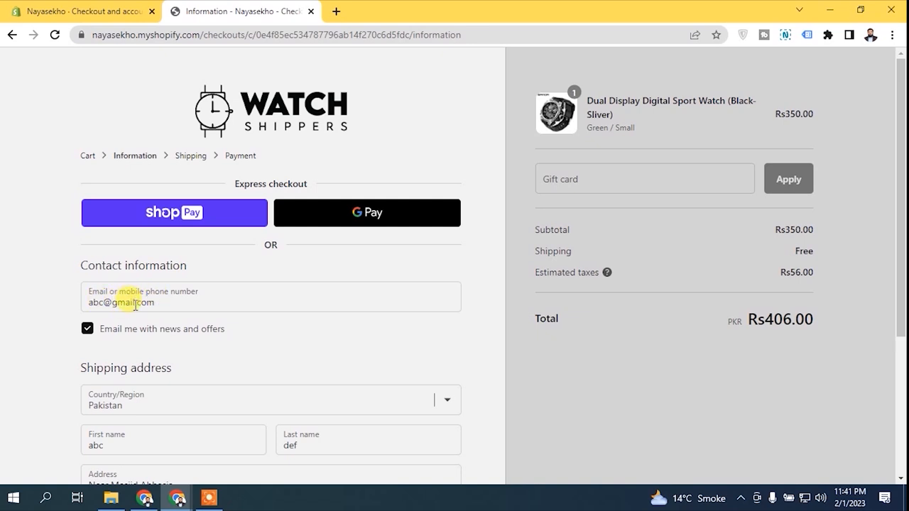
{"action": "left_click", "coordinate": [89, 330]}
{"action": "left_click", "coordinate": [99, 7]}
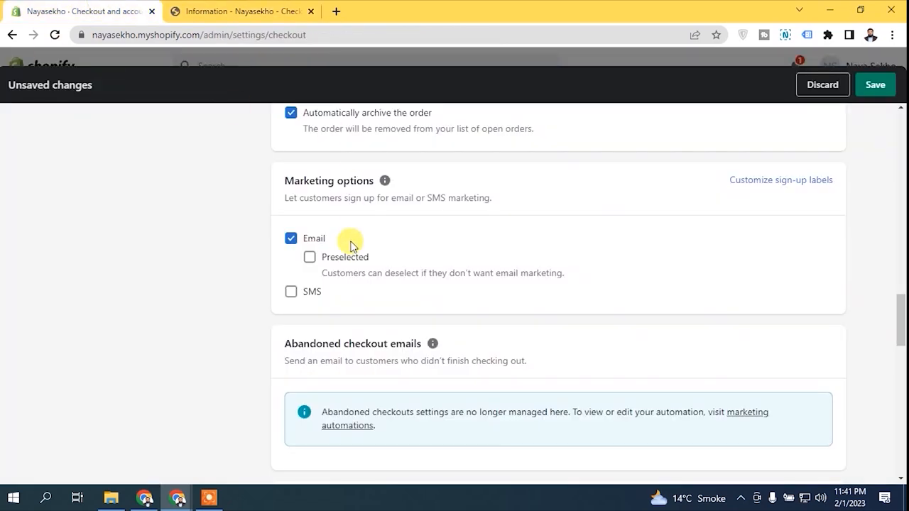
Step: Try the SMS marketing option on and off, and compare with the "Email me with news and offers" checkbox on the storefront's checkout page
{"action": "left_click", "coordinate": [288, 294]}
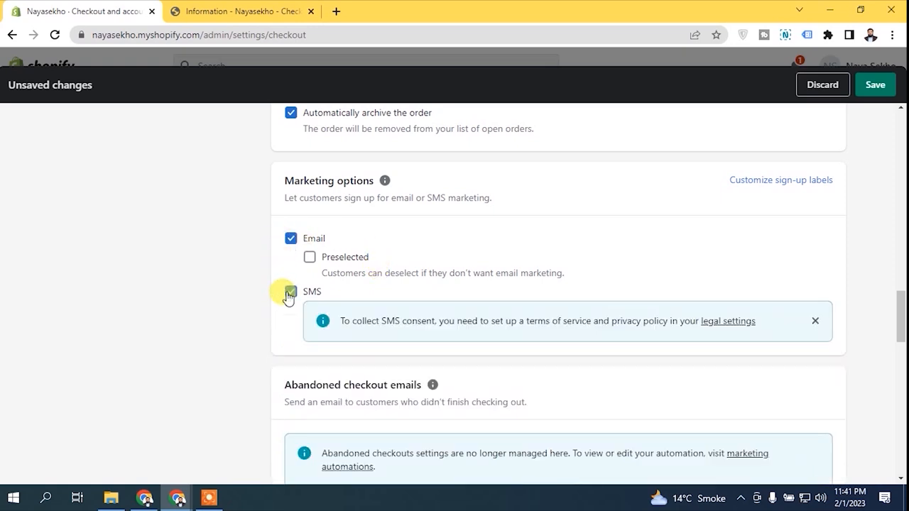
{"action": "left_click", "coordinate": [287, 294]}
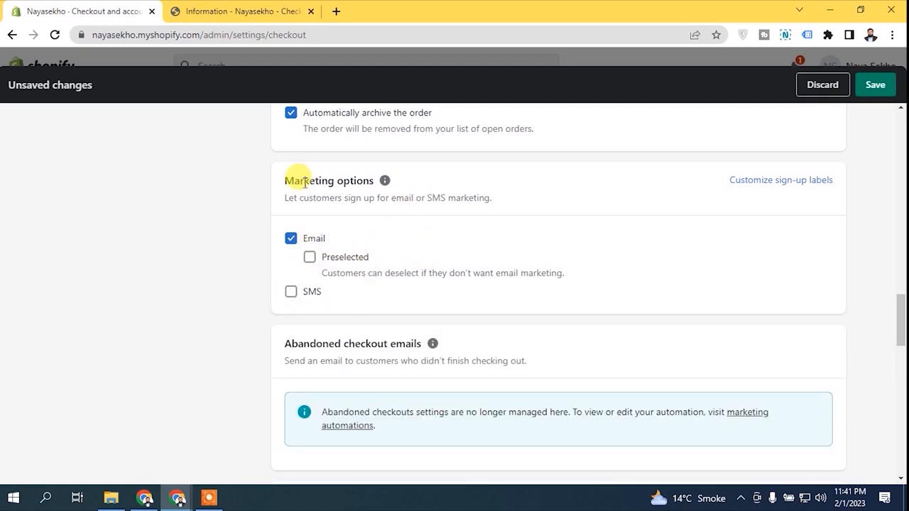
{"action": "left_click", "coordinate": [242, 14]}
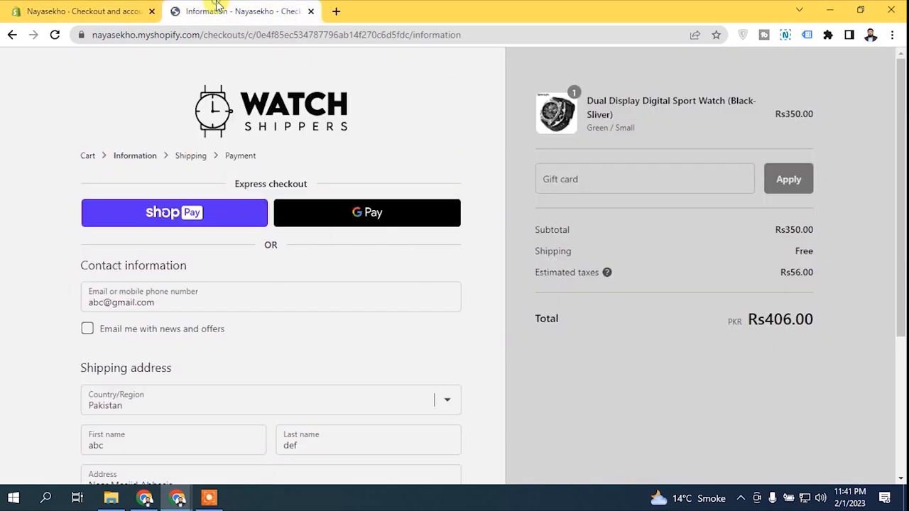
{"action": "left_click", "coordinate": [86, 330]}
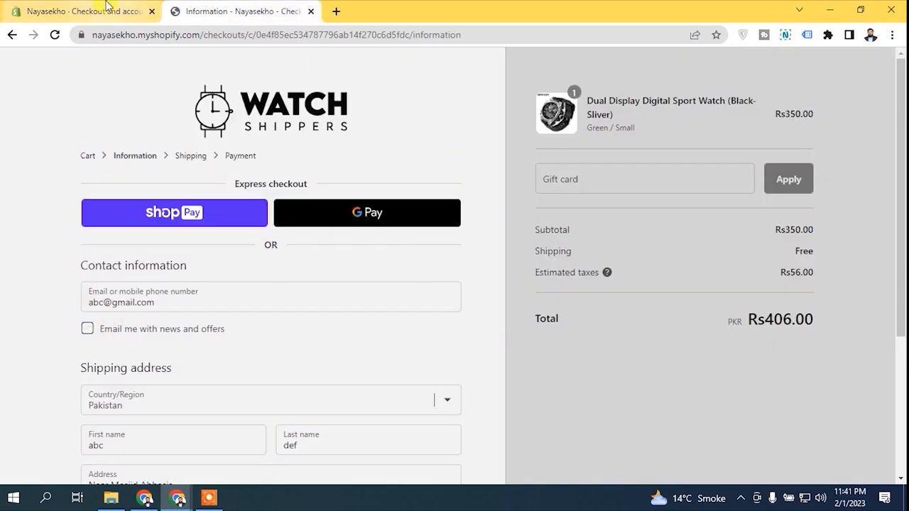
Step: In the admin's Marketing options, turn on Preselected for email sign-up and save the checkout settings
{"action": "left_click", "coordinate": [107, 11]}
{"action": "left_click", "coordinate": [309, 257]}
{"action": "left_click", "coordinate": [875, 84]}
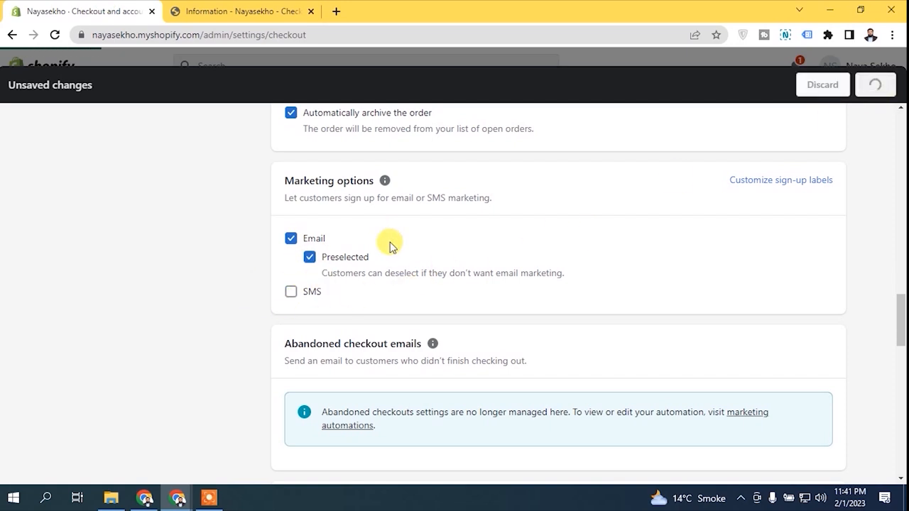
Step: Check the "Email me with news and offers" checkbox on the storefront's checkout page by switching it off and on
{"action": "left_click", "coordinate": [213, 10]}
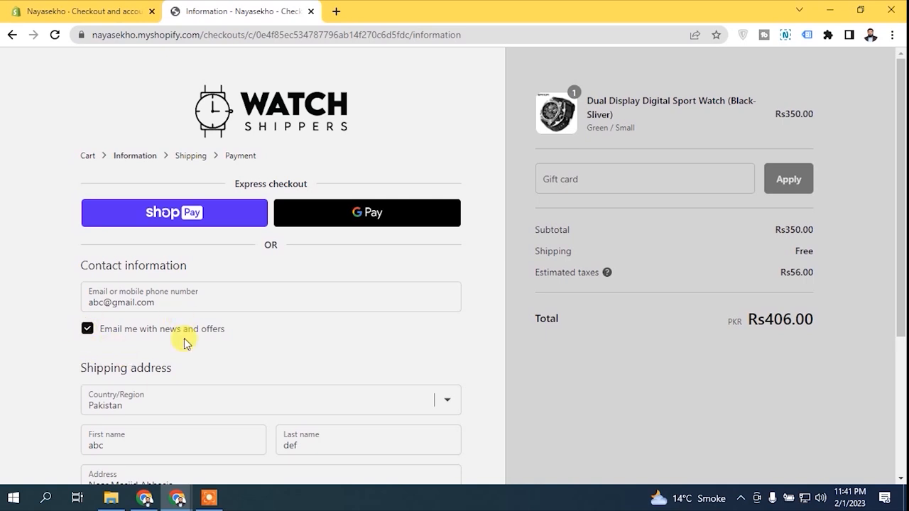
{"action": "left_click", "coordinate": [90, 334]}
{"action": "left_click", "coordinate": [86, 329]}
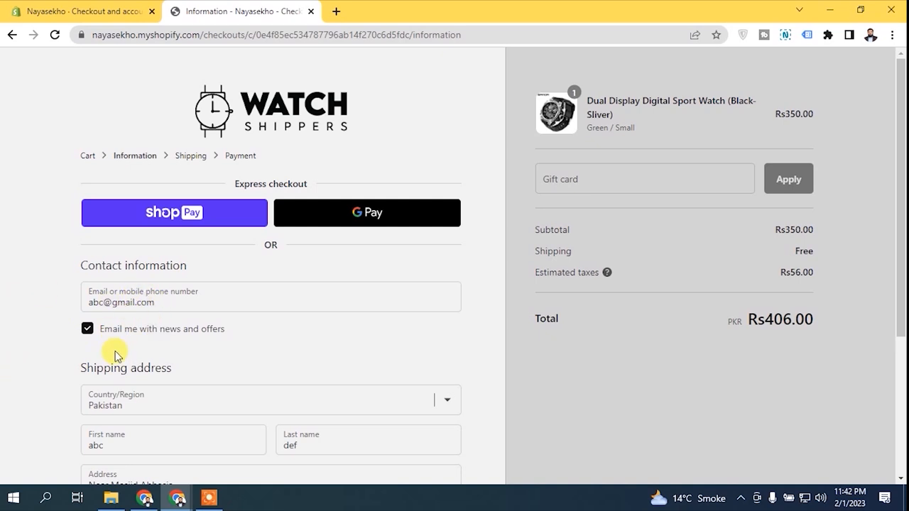
Step: Read the Abandoned checkout emails section in the admin and compare it with the contact and shipping fields at checkout
{"action": "left_click", "coordinate": [124, 10]}
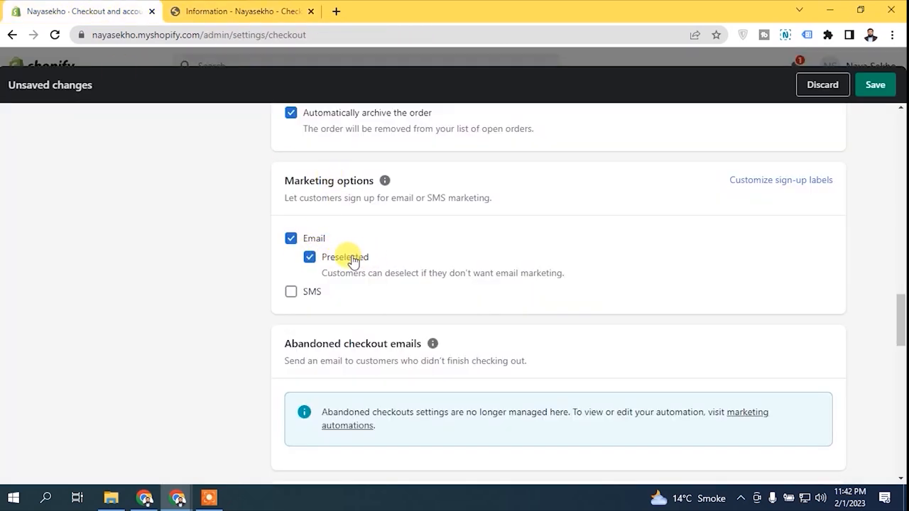
{"action": "left_click_drag", "start_coordinate": [902, 315], "coordinate": [903, 341]}
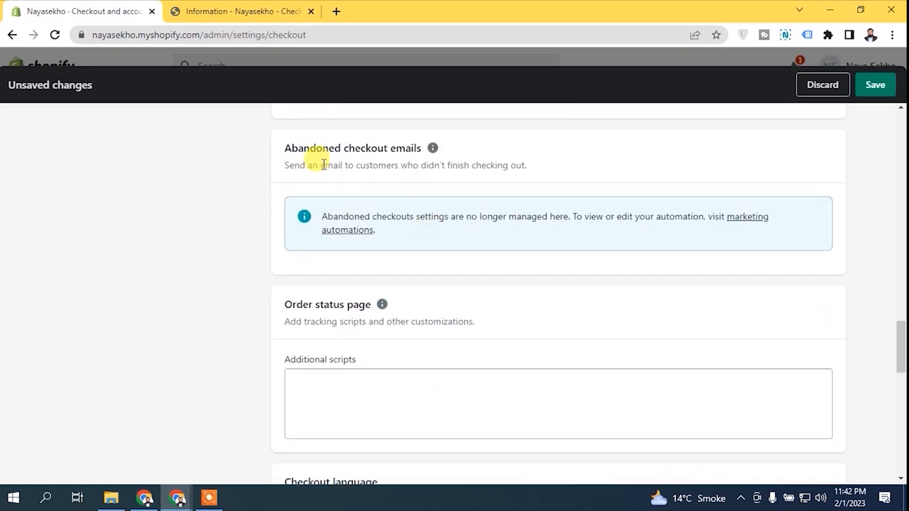
{"action": "left_click", "coordinate": [241, 10]}
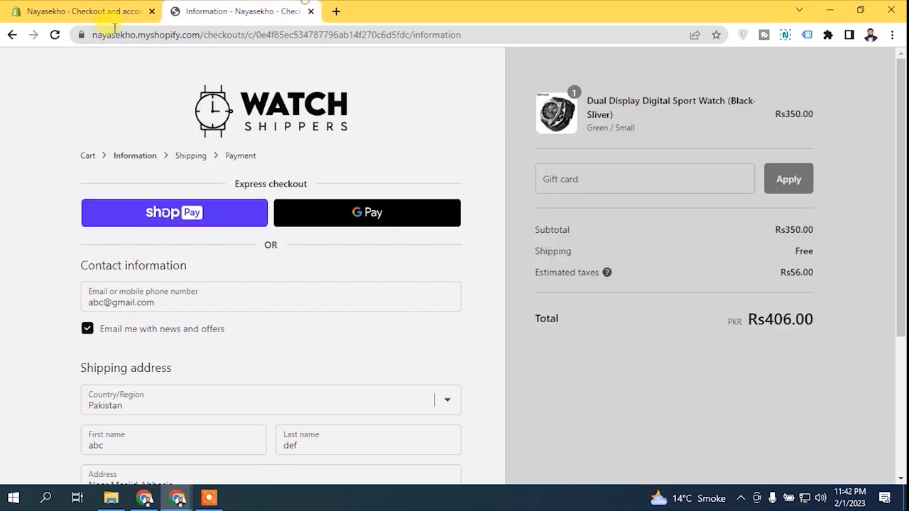
{"action": "left_click_drag", "start_coordinate": [902, 186], "coordinate": [888, 290]}
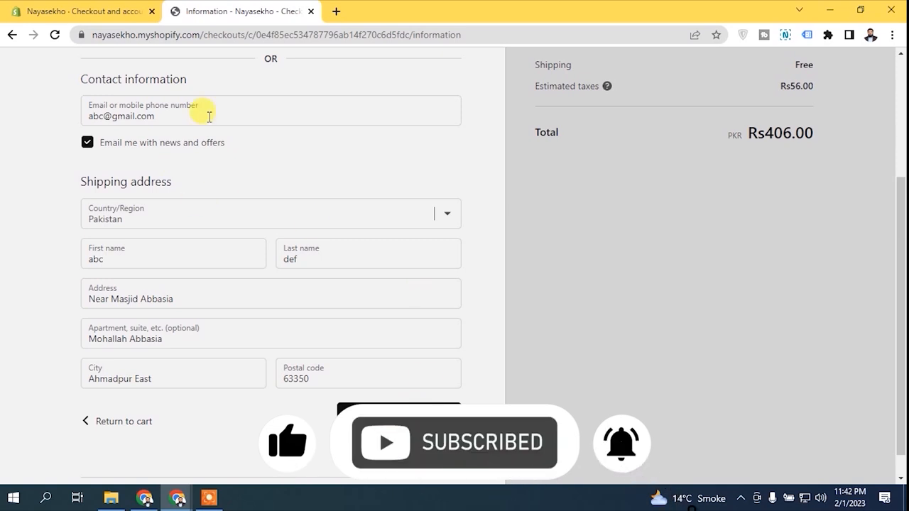
{"action": "left_click", "coordinate": [69, 4]}
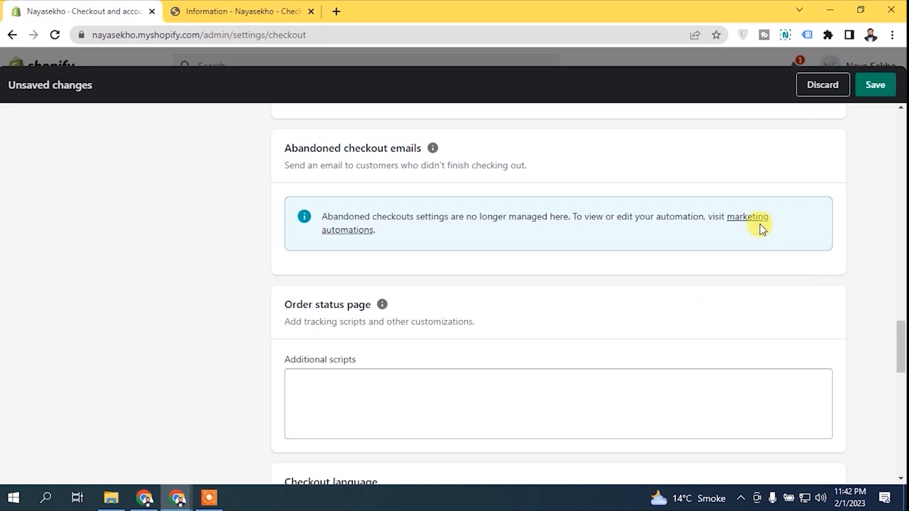
Step: Read the Order status page and Checkout language sections, and compare the language with the storefront's checkout page
{"action": "scroll", "coordinate": [888, 359], "scroll_direction": "down", "scroll_amount": 2}
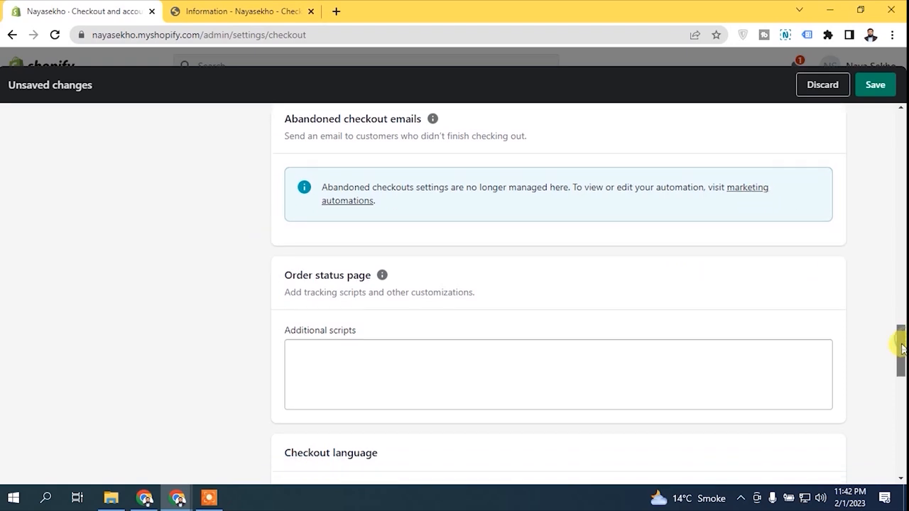
{"action": "left_click_drag", "start_coordinate": [888, 360], "coordinate": [885, 362]}
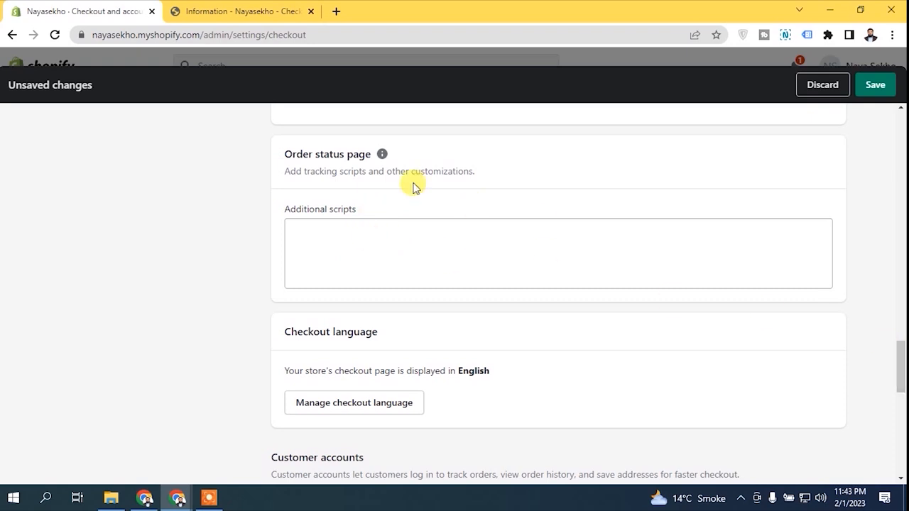
{"action": "left_click_drag", "start_coordinate": [899, 355], "coordinate": [896, 390]}
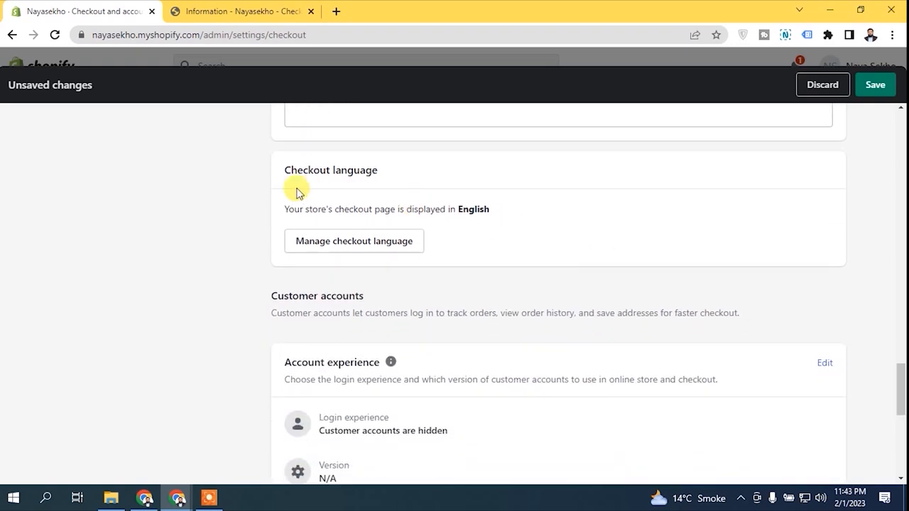
{"action": "left_click", "coordinate": [209, 11]}
{"action": "left_click", "coordinate": [152, 6]}
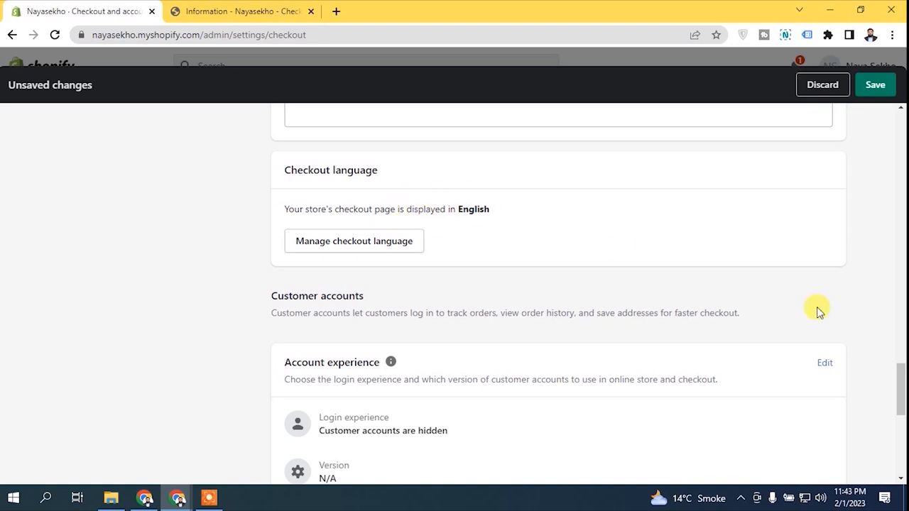
Step: Read the Account experience settings under Customer accounts and open the storefront's home page to check its header for a login link
{"action": "left_click_drag", "start_coordinate": [900, 378], "coordinate": [900, 392]}
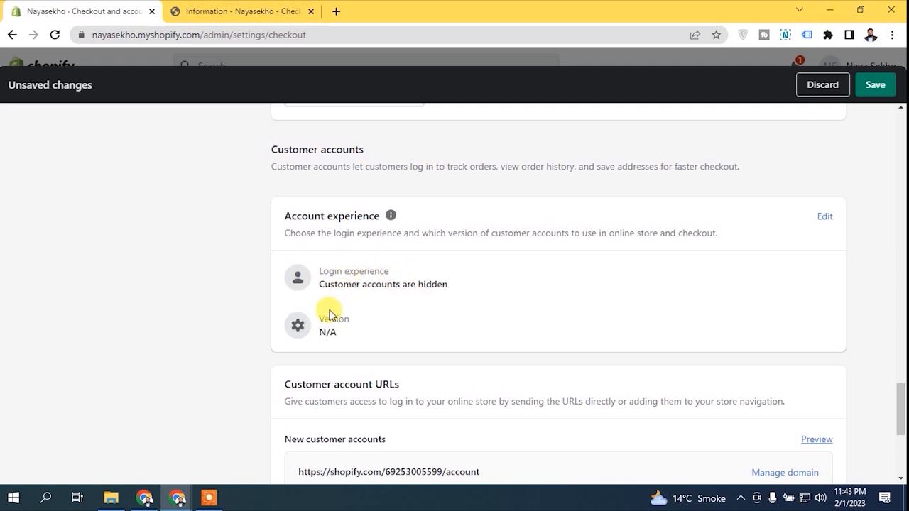
{"action": "left_click_drag", "start_coordinate": [320, 290], "coordinate": [462, 288]}
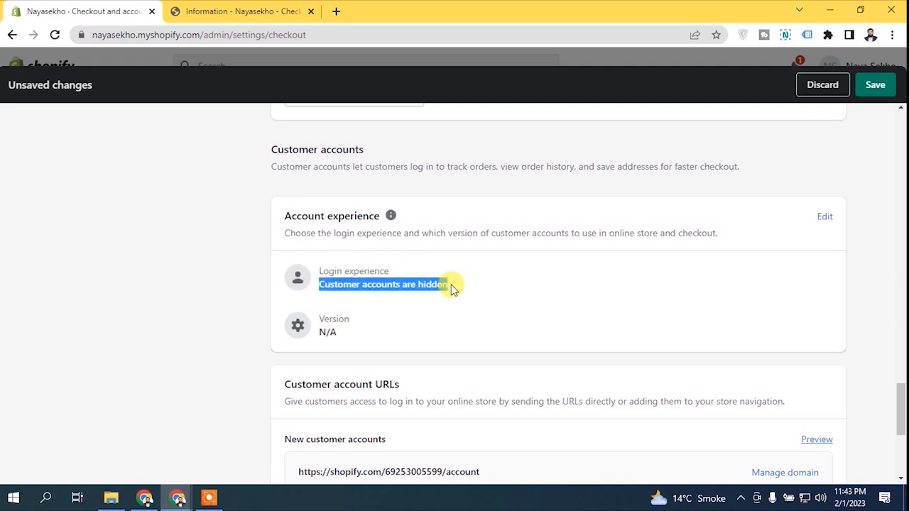
{"action": "left_click", "coordinate": [421, 285]}
{"action": "left_click", "coordinate": [237, 11]}
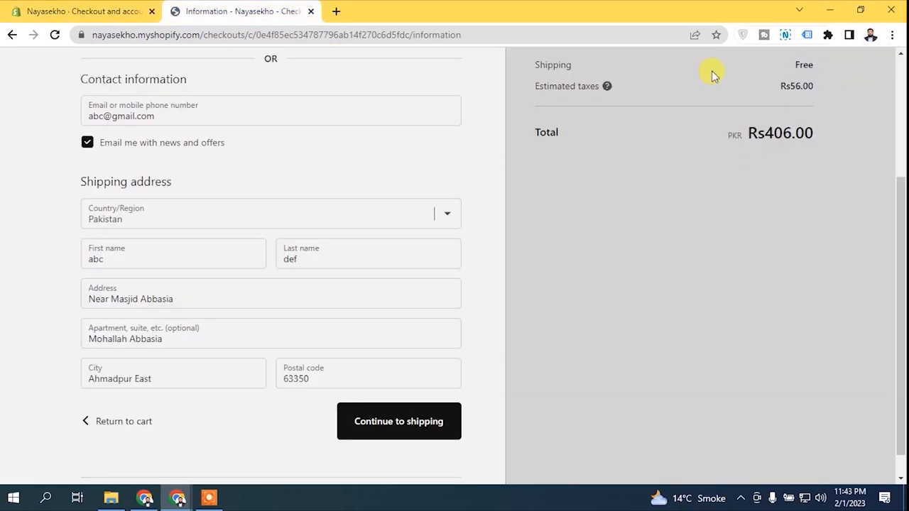
{"action": "left_click_drag", "start_coordinate": [899, 227], "coordinate": [208, 77]}
{"action": "left_click", "coordinate": [253, 111]}
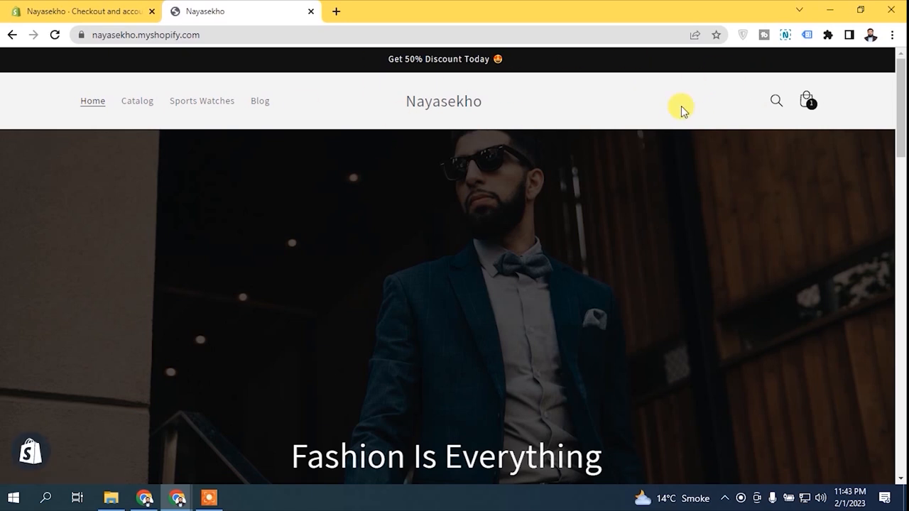
Step: Edit the account experience in the admin to show the login link in the header of the online store and at checkout
{"action": "left_click", "coordinate": [82, 12]}
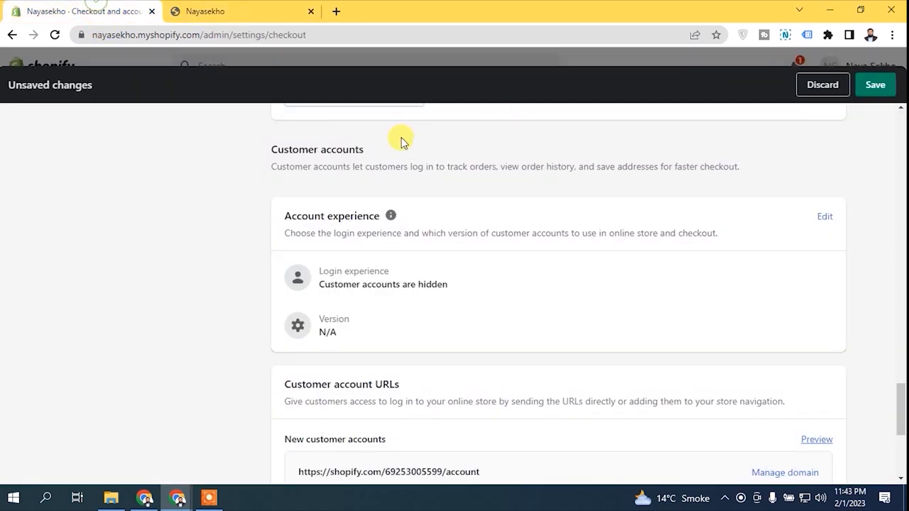
{"action": "left_click", "coordinate": [823, 217]}
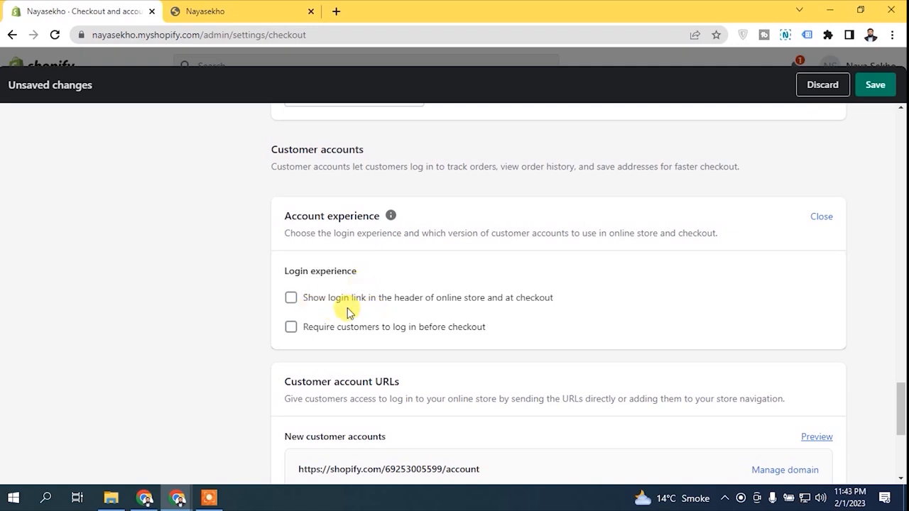
{"action": "left_click", "coordinate": [497, 303]}
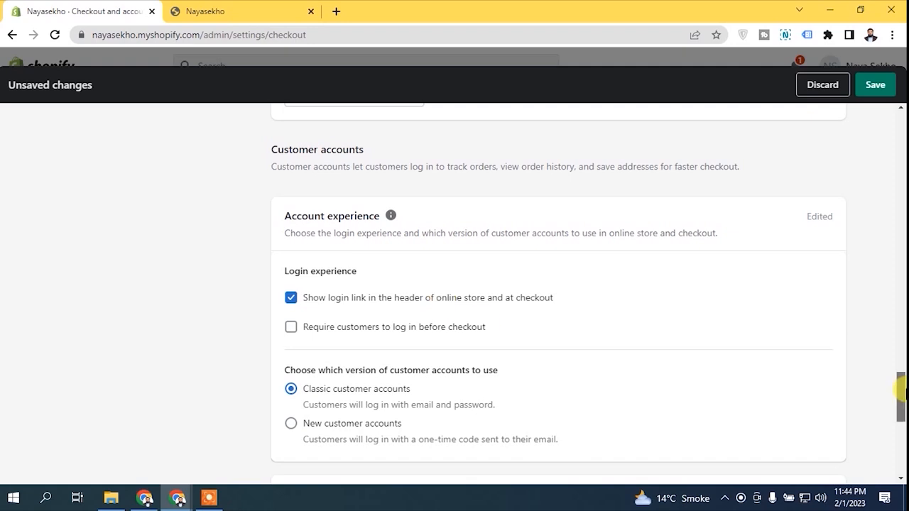
Step: Read the customer account version options and the Customer account URLs for new and classic customer accounts
{"action": "scroll", "coordinate": [900, 389], "scroll_direction": "down", "scroll_amount": 2}
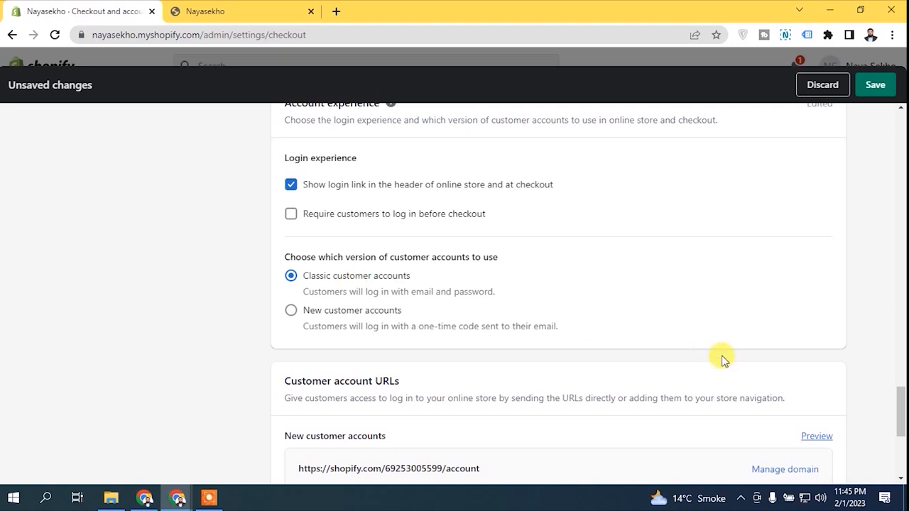
{"action": "left_click_drag", "start_coordinate": [901, 389], "coordinate": [901, 410]}
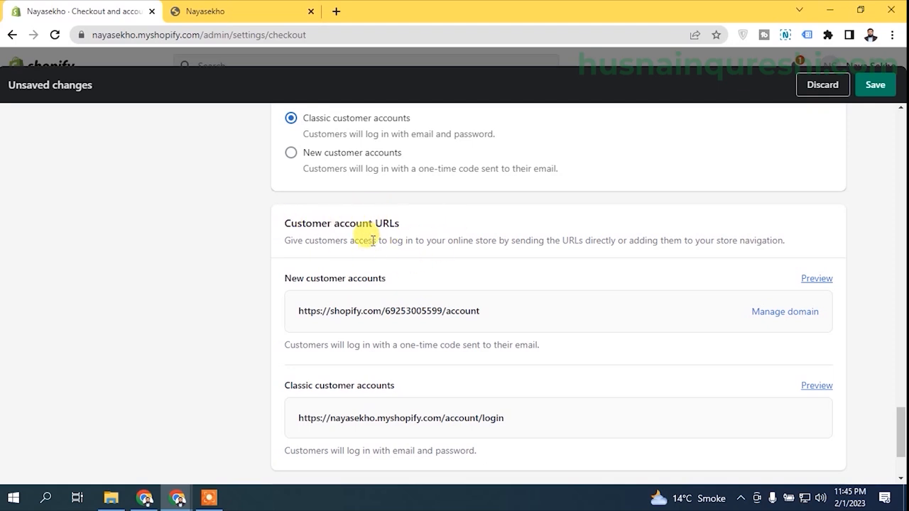
{"action": "scroll", "coordinate": [781, 412], "scroll_direction": "down", "scroll_amount": 1}
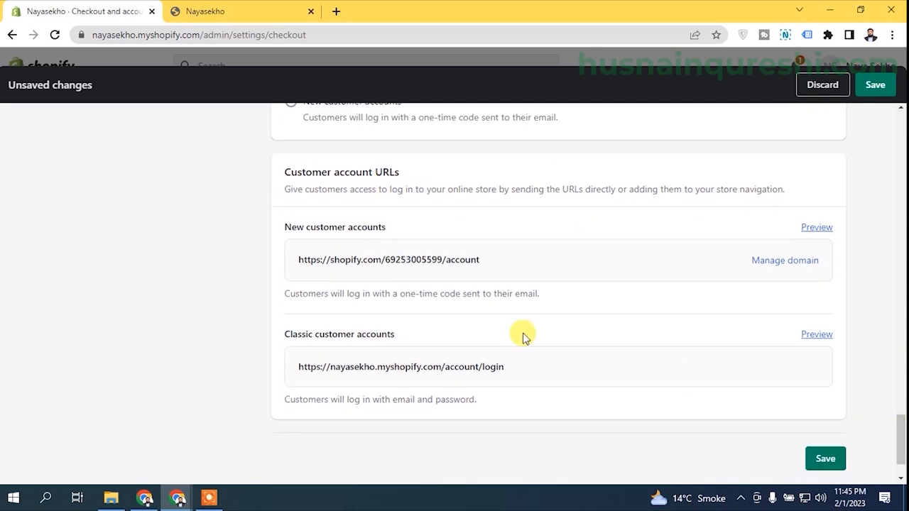
{"action": "left_click_drag", "start_coordinate": [286, 224], "coordinate": [495, 263]}
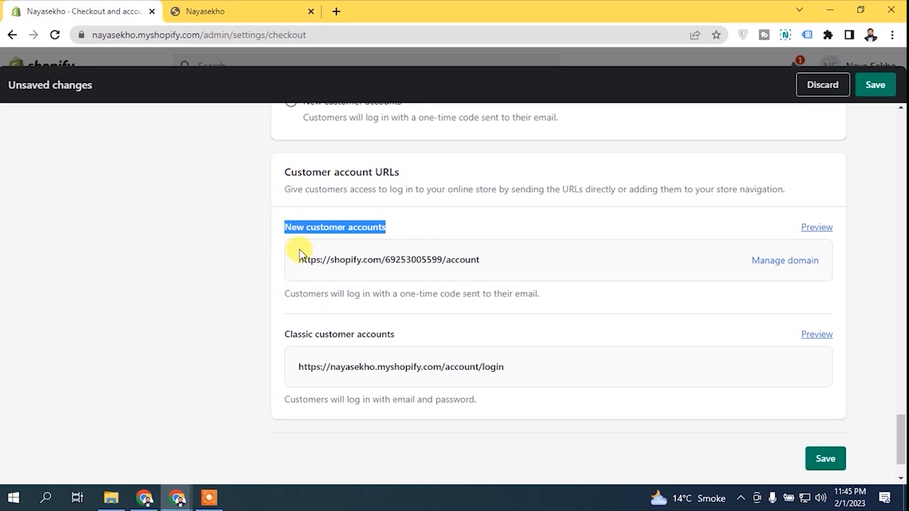
{"action": "left_click_drag", "start_coordinate": [362, 259], "coordinate": [485, 264]}
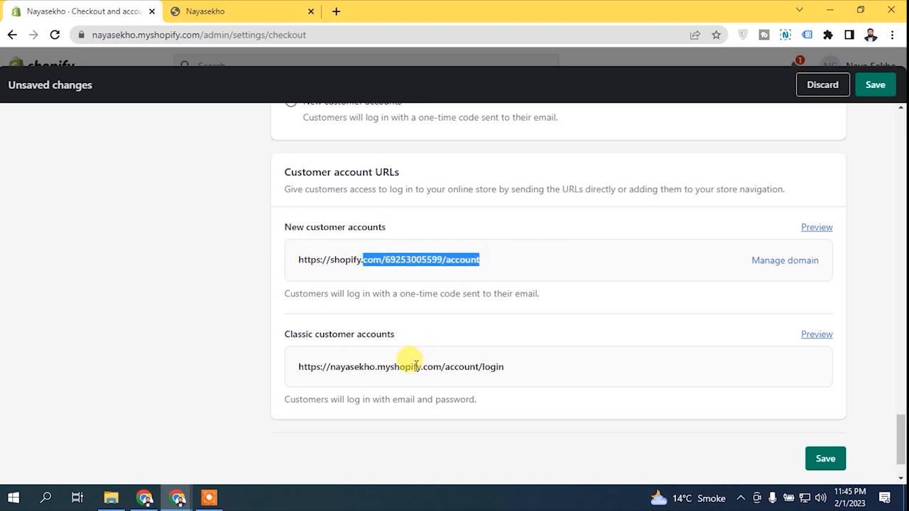
{"action": "left_click", "coordinate": [288, 333]}
{"action": "left_click_drag", "start_coordinate": [277, 339], "coordinate": [281, 365]}
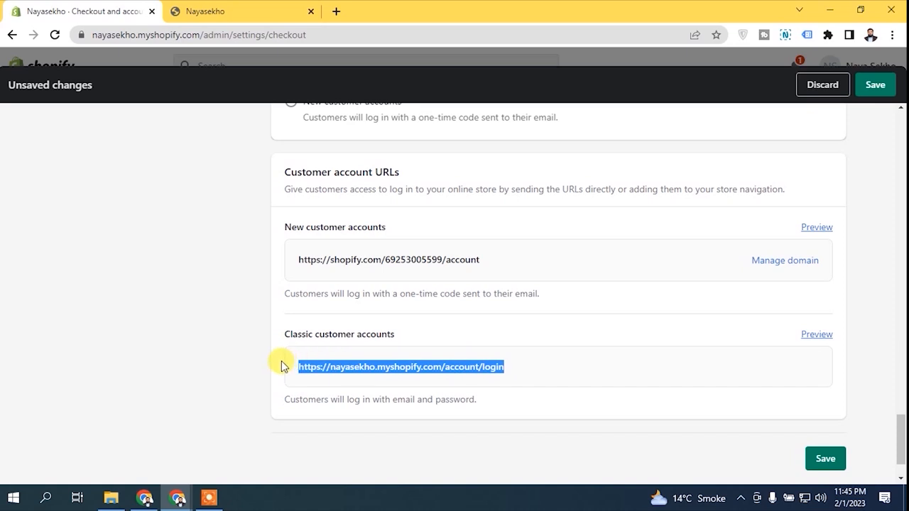
{"action": "left_click", "coordinate": [513, 367]}
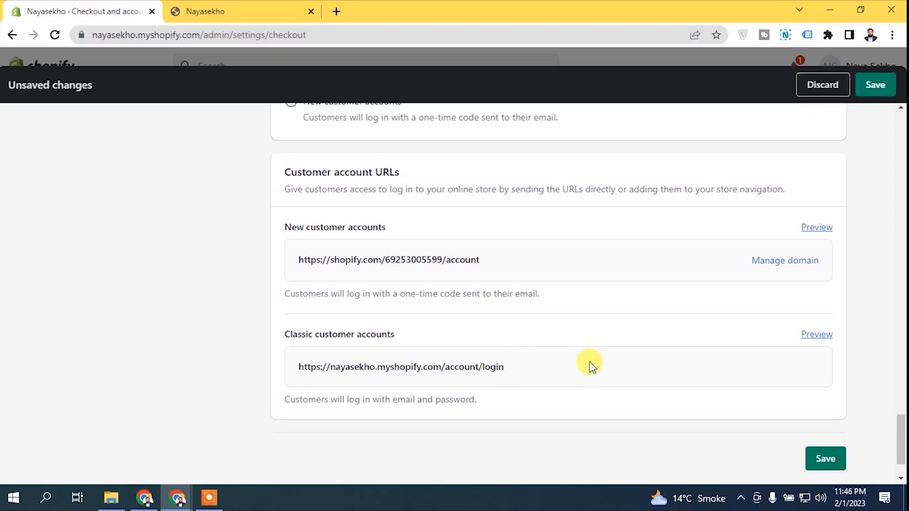
Step: Save the customer account settings and reload the storefront's home page to check its header for the login link
{"action": "mouse_move", "coordinate": [901, 439]}
{"action": "left_mouse_down"}
{"action": "mouse_move", "coordinate": [901, 446]}
{"action": "mouse_move", "coordinate": [900, 360]}
{"action": "mouse_move", "coordinate": [900, 455]}
{"action": "left_mouse_up"}
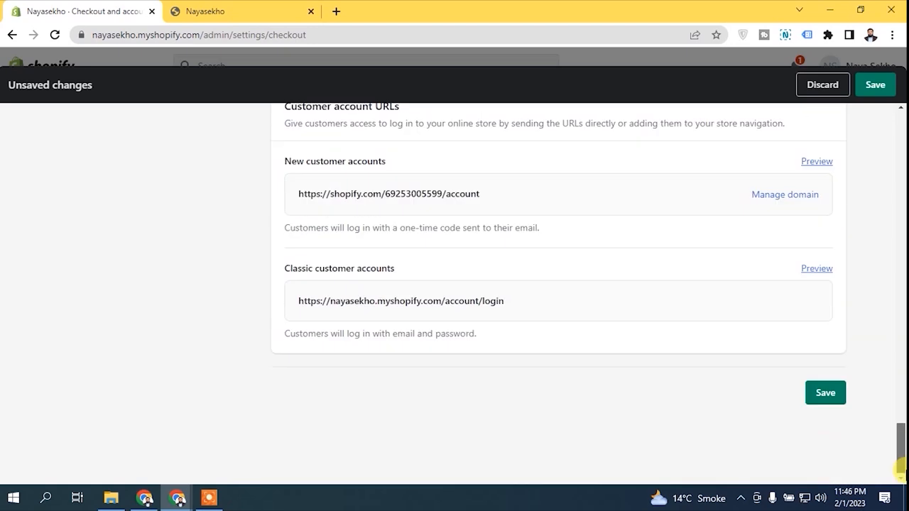
{"action": "left_click", "coordinate": [875, 84]}
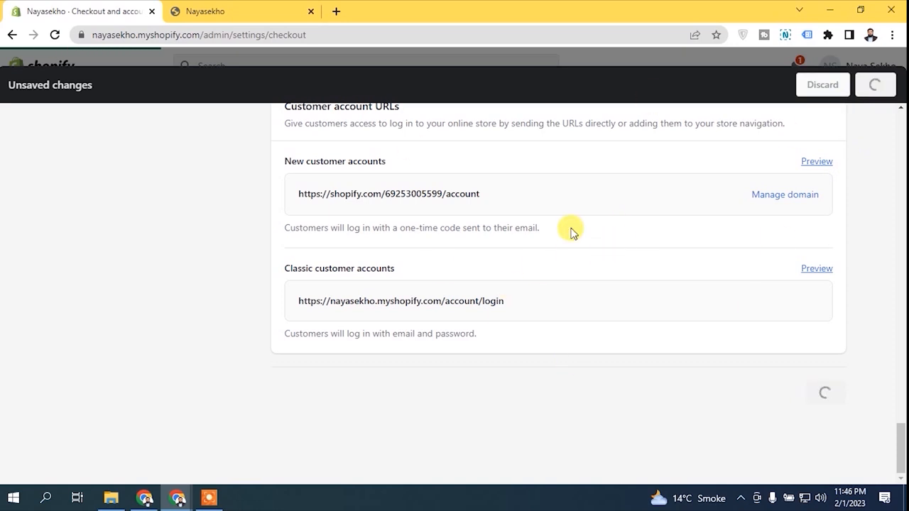
{"action": "left_click", "coordinate": [224, 6]}
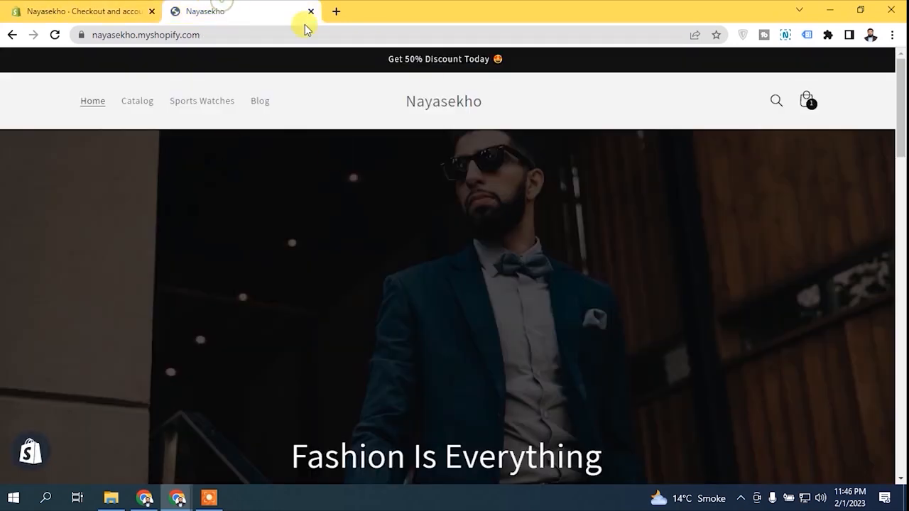
{"action": "left_click", "coordinate": [55, 34]}
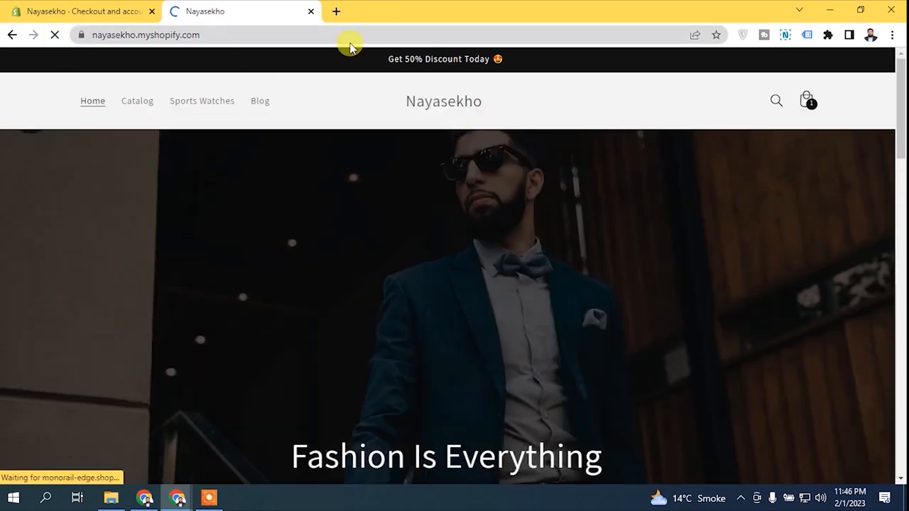
{"action": "left_click_drag", "start_coordinate": [900, 92], "coordinate": [901, 56]}
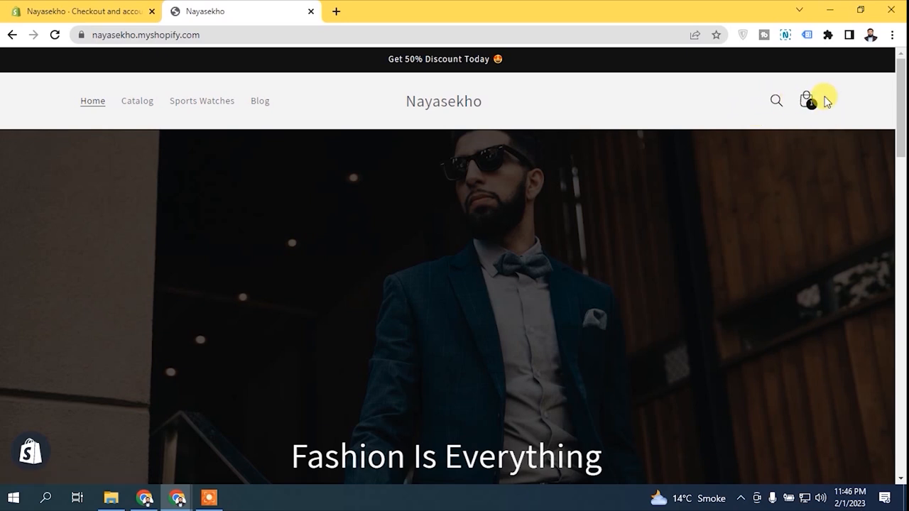
Step: Read the Classic customer accounts login URL in the admin and compare it with the storefront's header
{"action": "left_click", "coordinate": [71, 12]}
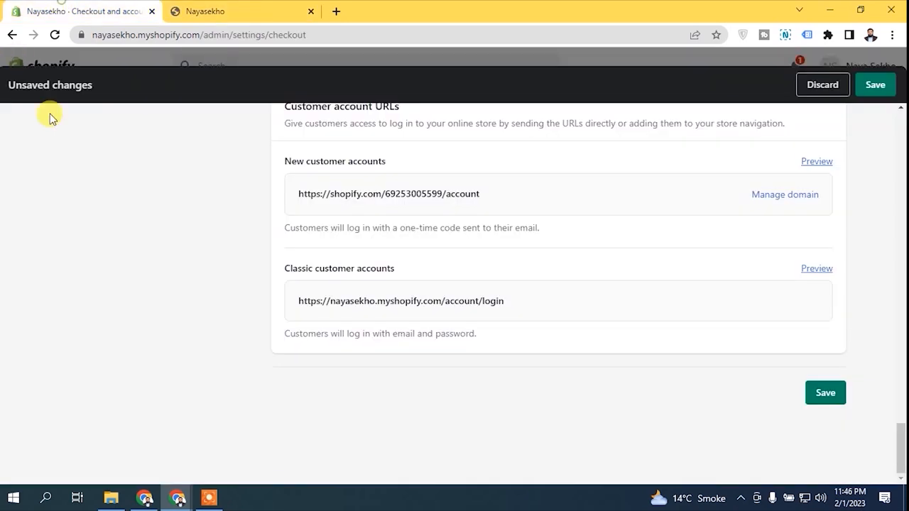
{"action": "triple_click", "coordinate": [341, 300]}
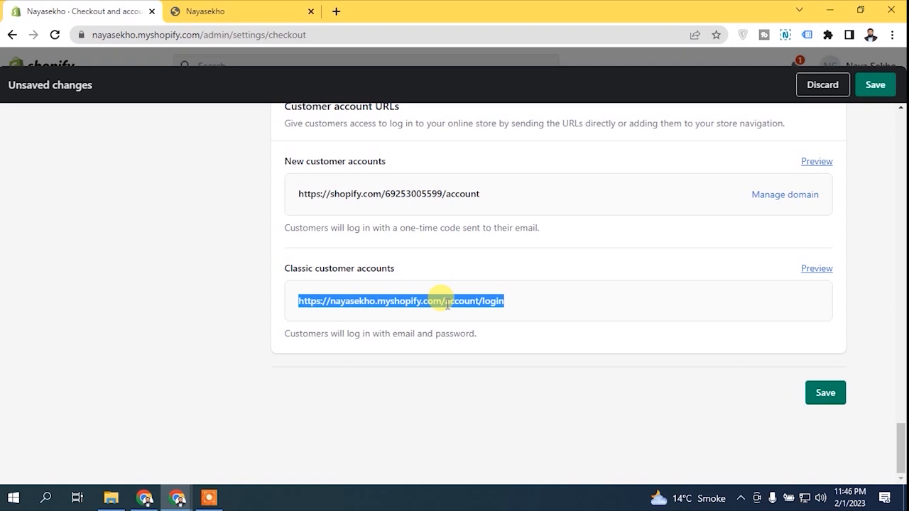
{"action": "left_click", "coordinate": [203, 10]}
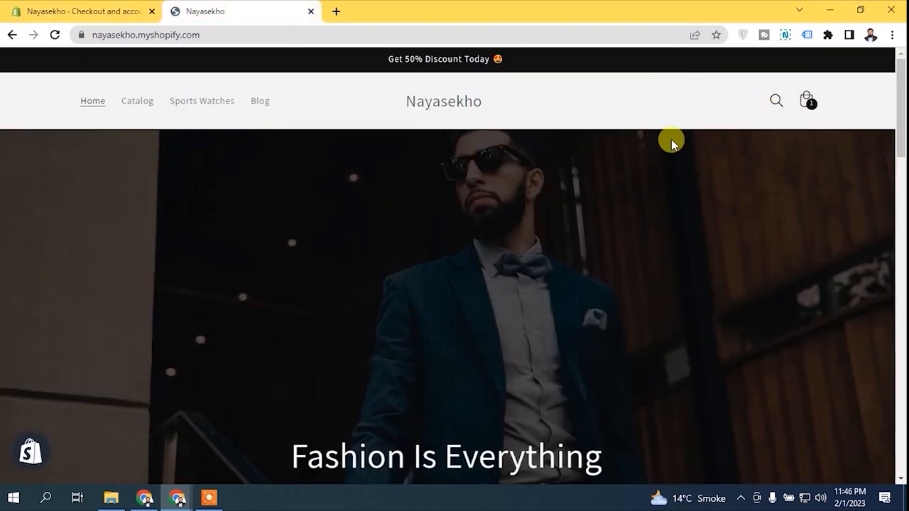
{"action": "left_click", "coordinate": [82, 8]}
{"action": "left_click_drag", "start_coordinate": [901, 436], "coordinate": [900, 150]}
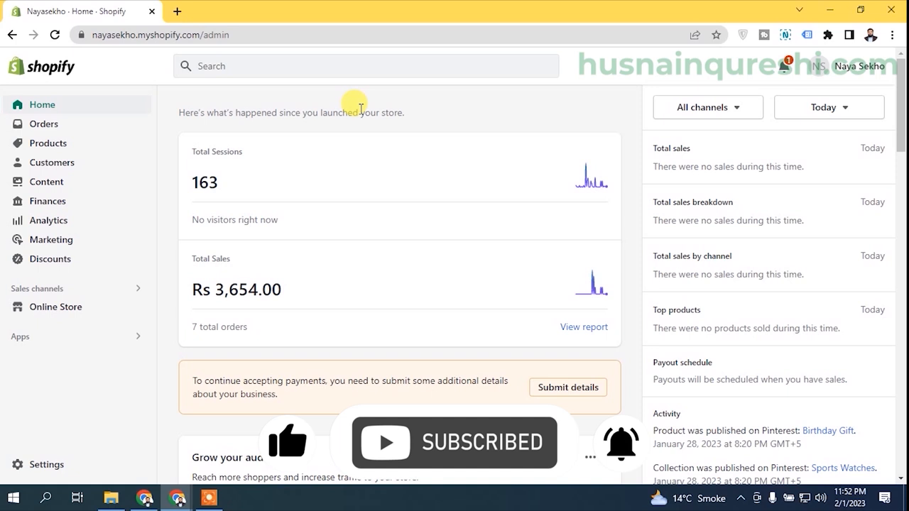
Step: Open the Taxes and duties settings, read the Manage sales tax collection section and open Pakistan's tax settings
{"action": "left_click", "coordinate": [43, 467]}
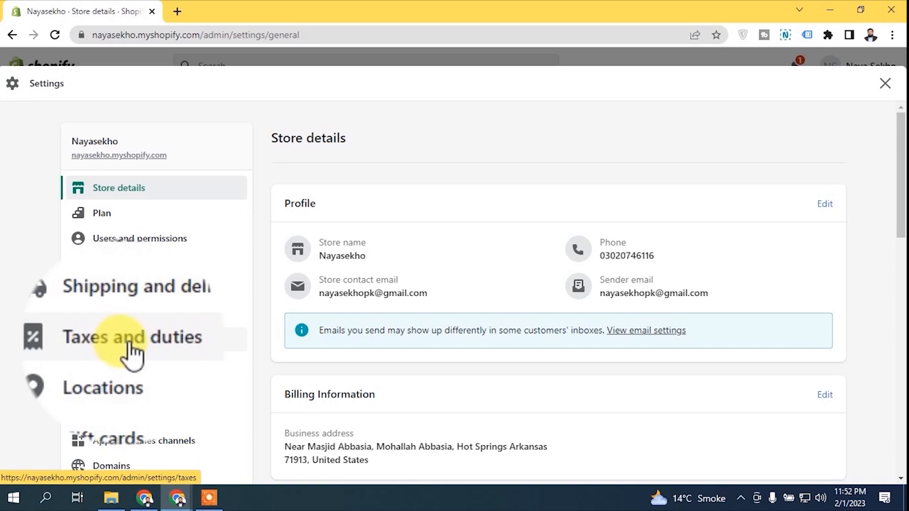
{"action": "left_click", "coordinate": [221, 339]}
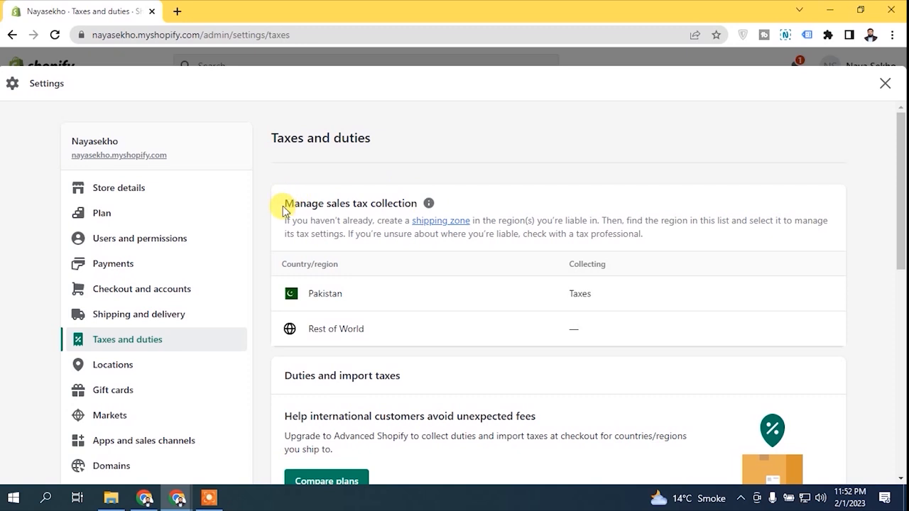
{"action": "left_click_drag", "start_coordinate": [285, 204], "coordinate": [411, 204]}
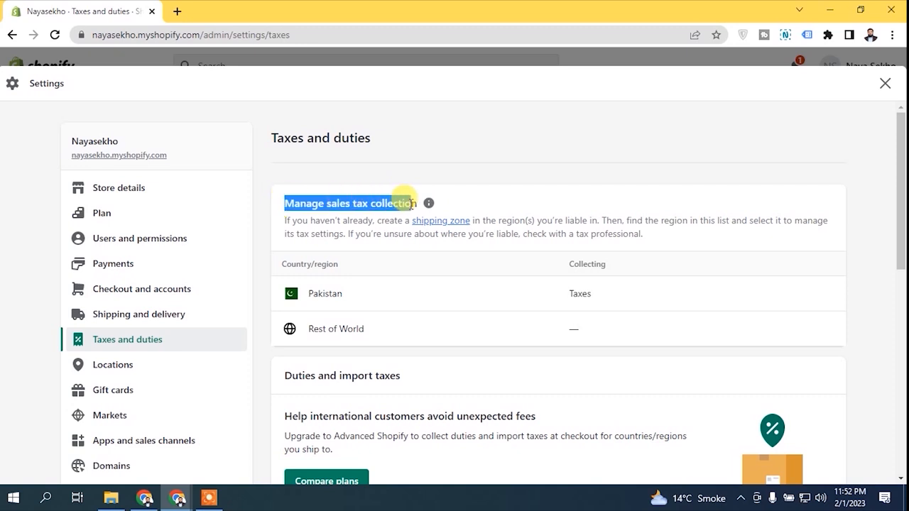
{"action": "left_click", "coordinate": [398, 196]}
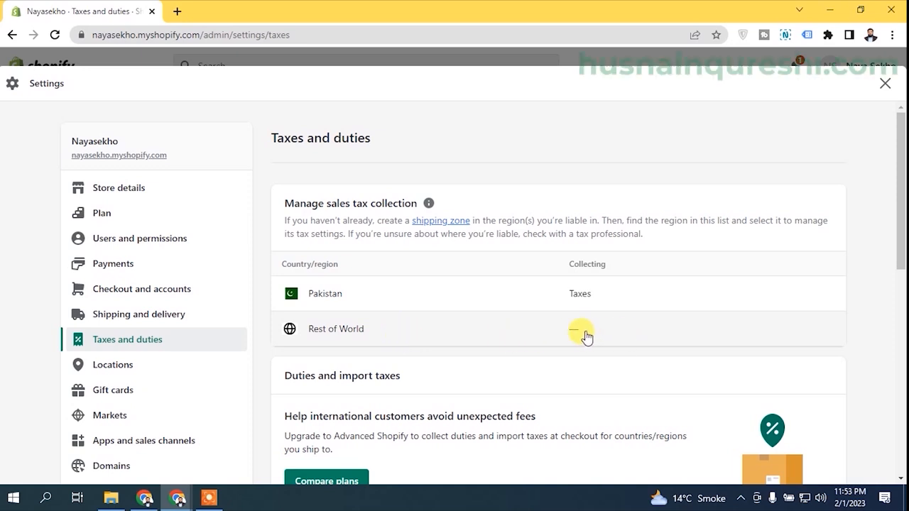
{"action": "left_click", "coordinate": [353, 300]}
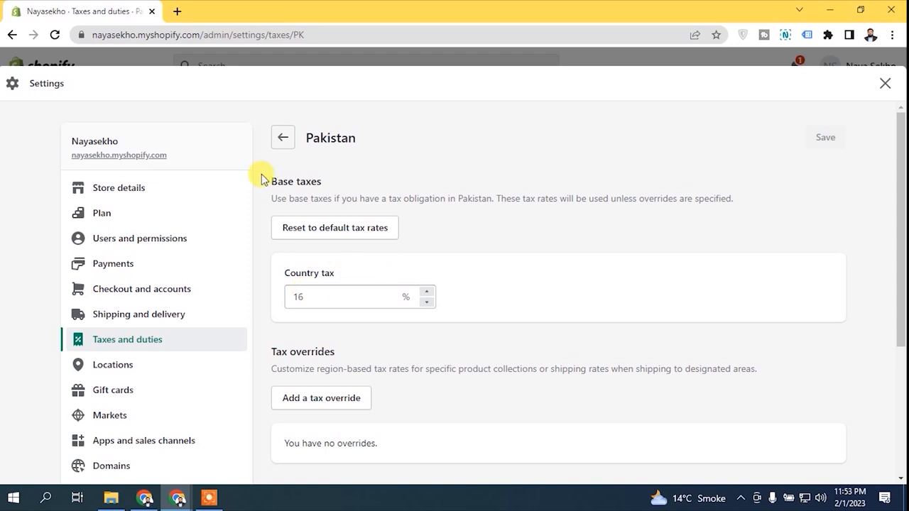
Step: Open the storefront nayasekho.myshopify.com in a new browser tab
{"action": "left_click", "coordinate": [177, 11]}
{"action": "type", "text": "nay"}
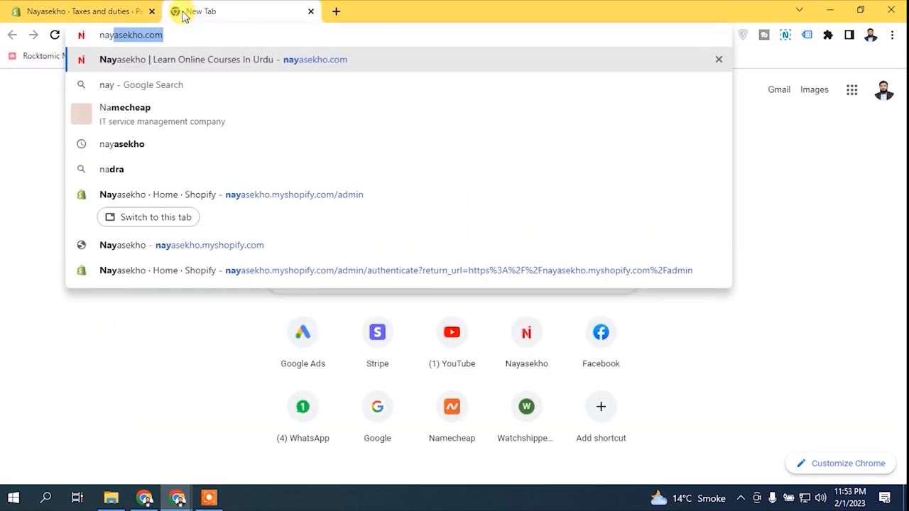
{"action": "key", "text": "Down"}
{"action": "key", "text": "Down"}
{"action": "key", "text": "Down"}
{"action": "key", "text": "Down"}
{"action": "key", "text": "Down"}
{"action": "key", "text": "Down"}
{"action": "key", "text": "Return"}
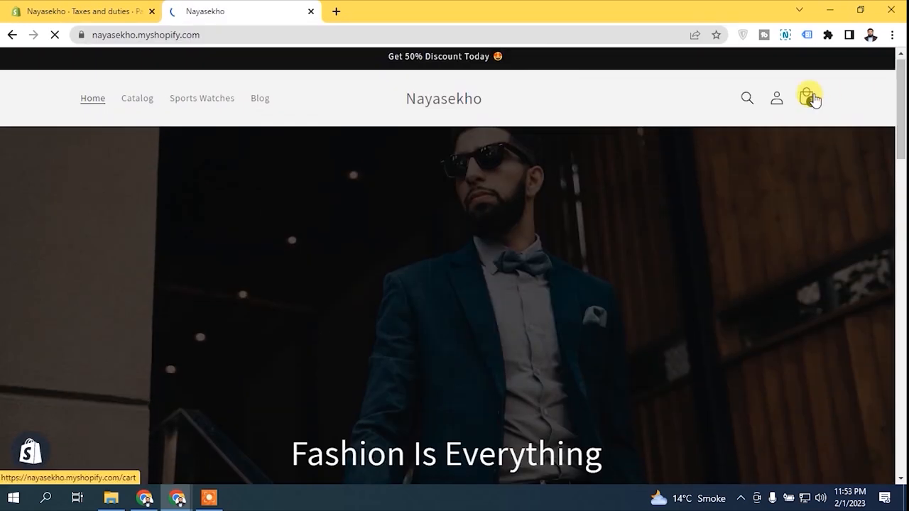
Step: Take the cart through to the payment stage of checkout and examine the subtotal and estimated taxes
{"action": "left_click", "coordinate": [810, 103]}
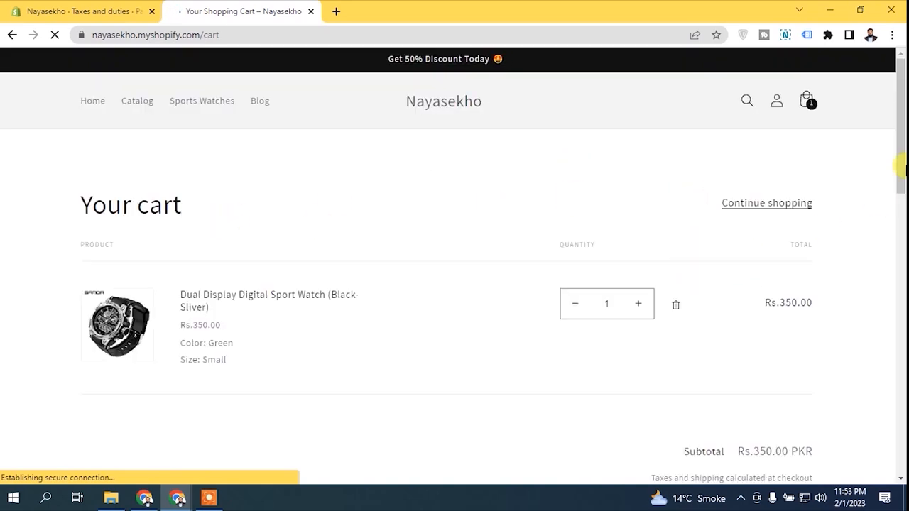
{"action": "scroll", "coordinate": [900, 173], "scroll_direction": "down", "scroll_amount": 2}
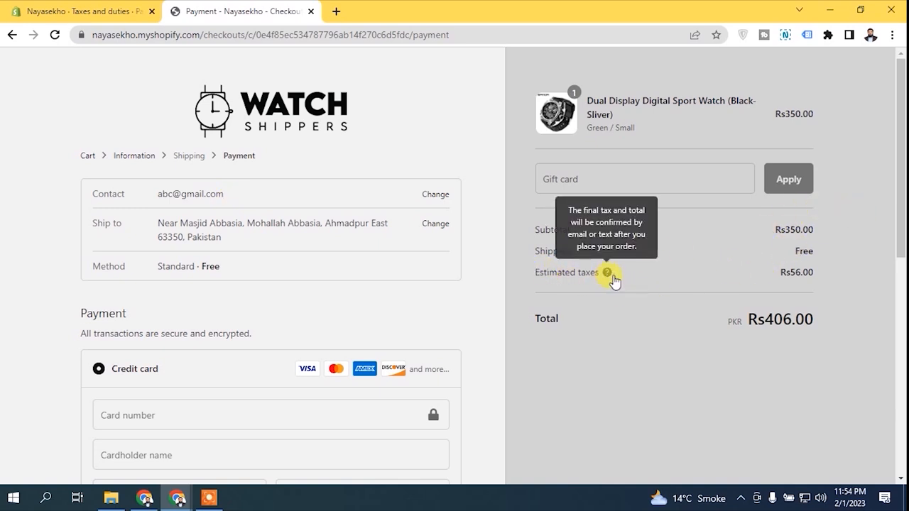
{"action": "left_click_drag", "start_coordinate": [788, 272], "coordinate": [833, 272]}
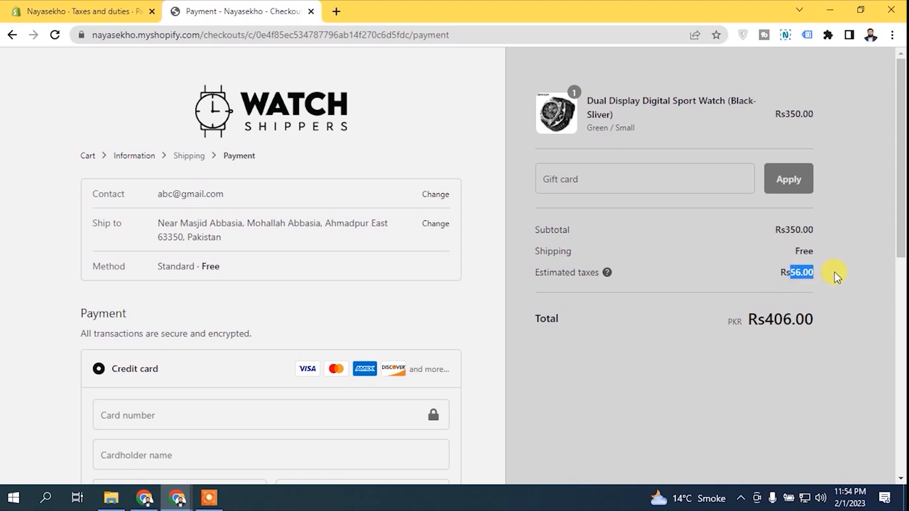
{"action": "left_click_drag", "start_coordinate": [785, 230], "coordinate": [832, 234]}
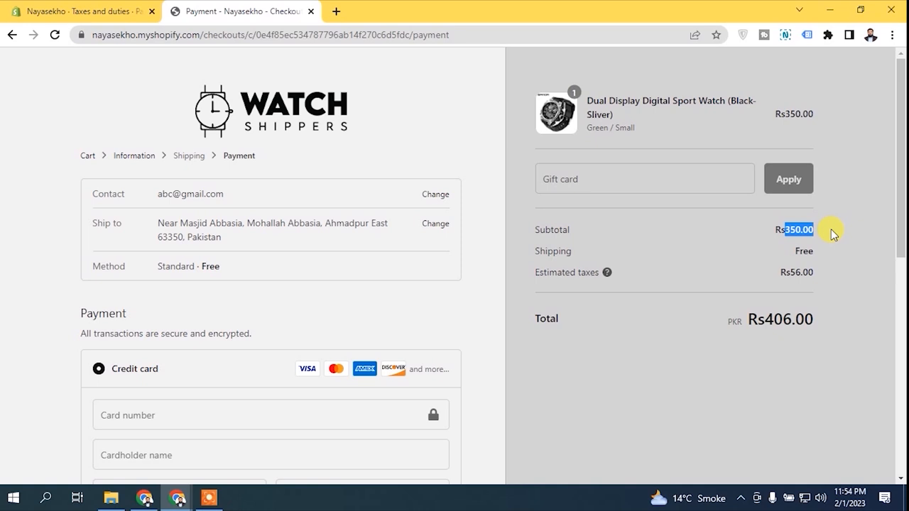
{"action": "left_click_drag", "start_coordinate": [789, 272], "coordinate": [810, 274]}
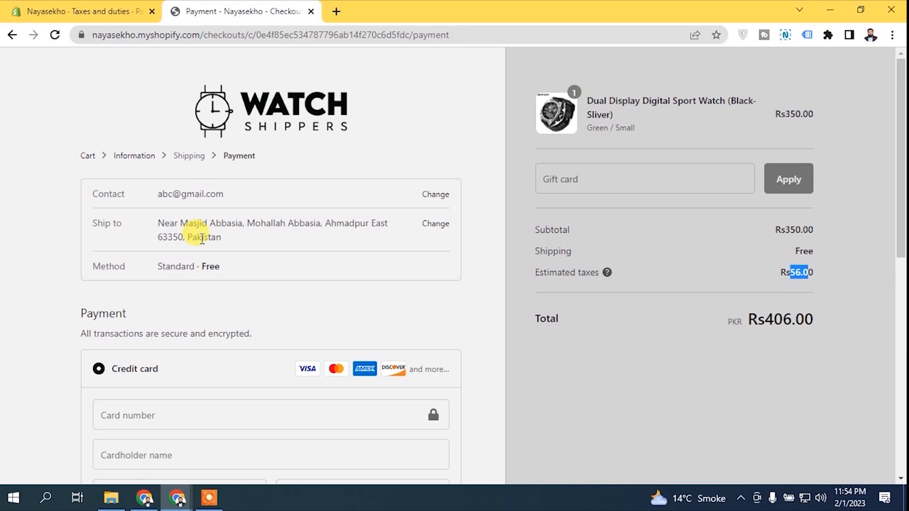
Step: Reopen the order's shipping address at checkout and check which countries the Country/Region field offers
{"action": "left_click", "coordinate": [436, 226]}
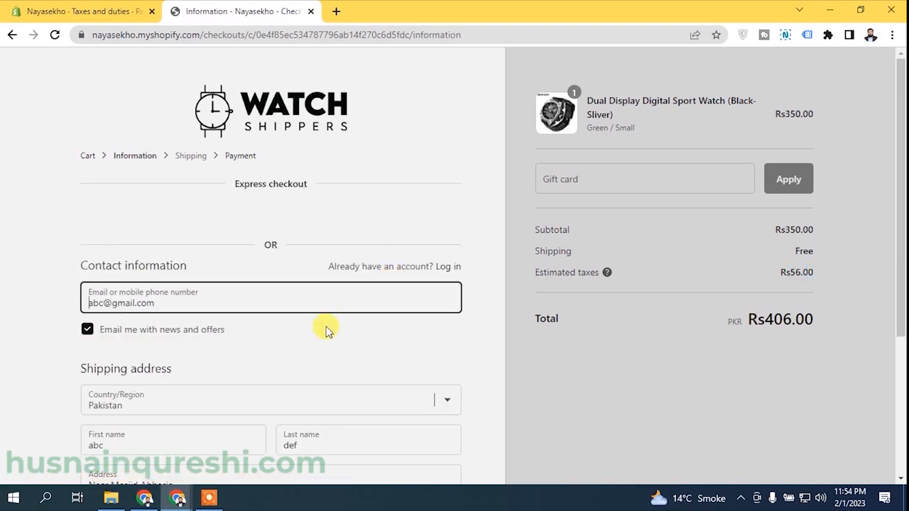
{"action": "left_click_drag", "start_coordinate": [899, 217], "coordinate": [901, 301]}
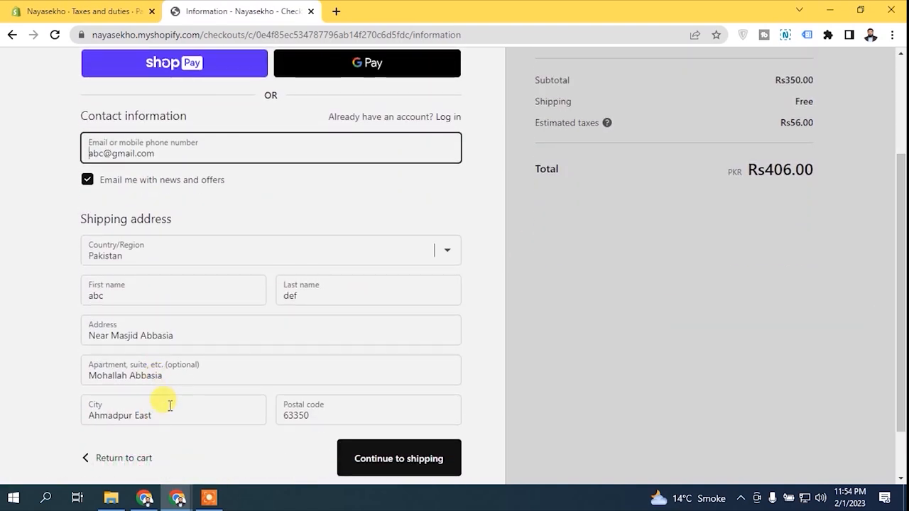
{"action": "left_click", "coordinate": [260, 250]}
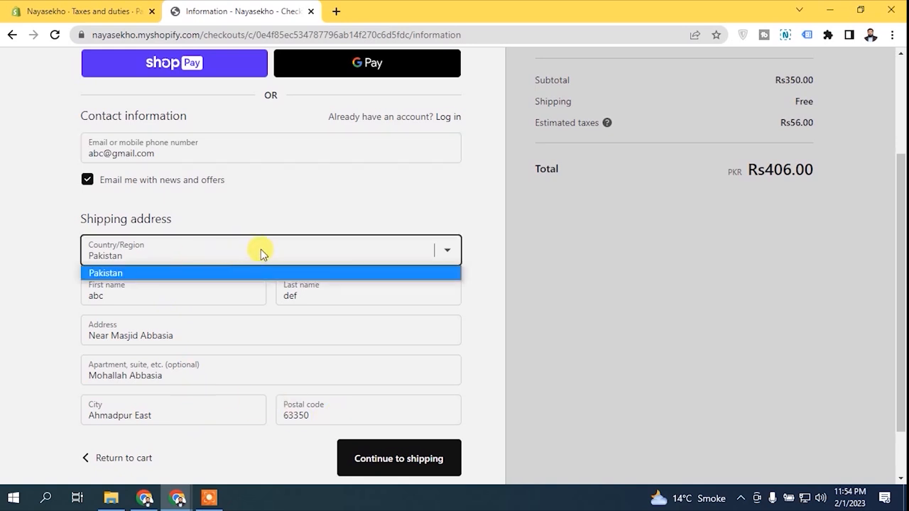
{"action": "left_click", "coordinate": [204, 257]}
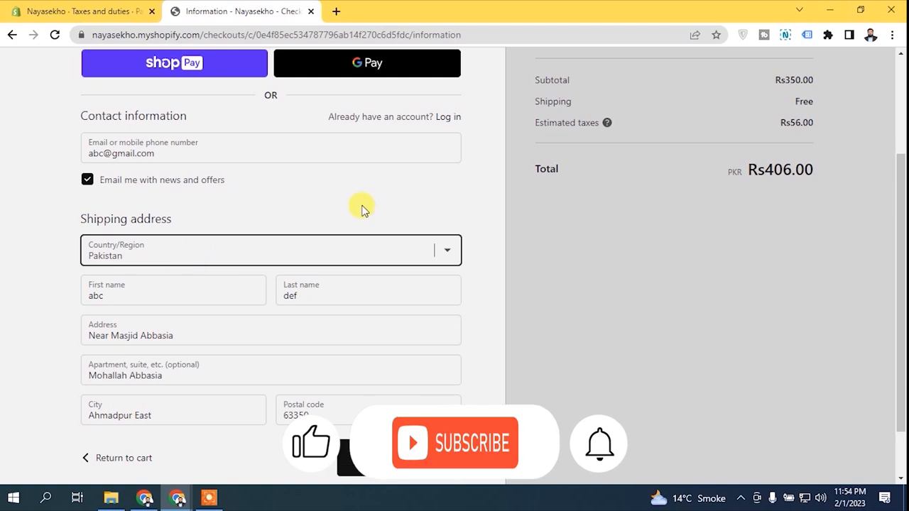
{"action": "scroll", "coordinate": [627, 223], "scroll_direction": "up", "scroll_amount": 1}
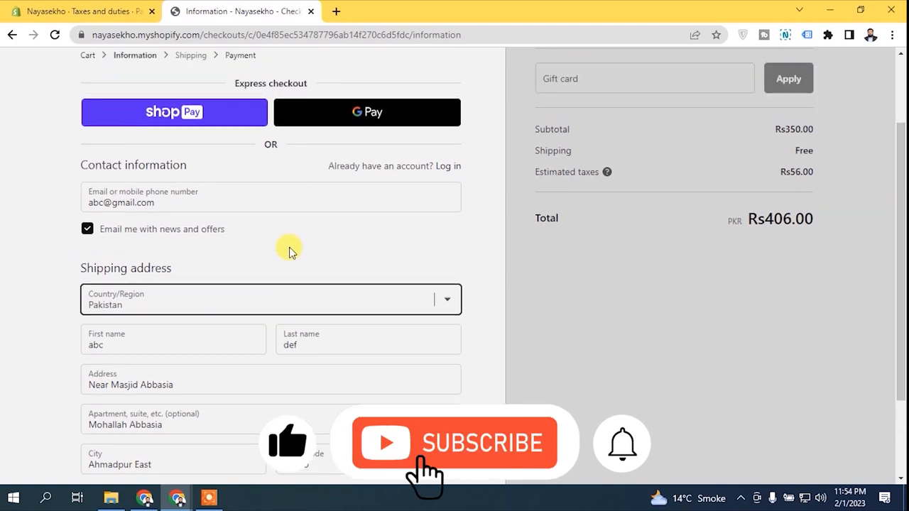
Step: Compare Pakistan's country tax rate in the admin with the subtotal, estimated taxes and total at checkout
{"action": "left_click", "coordinate": [64, 7]}
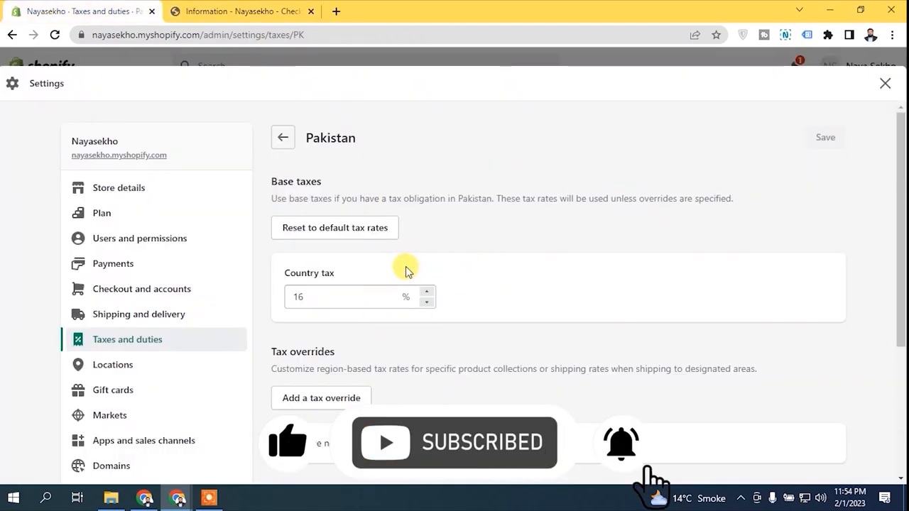
{"action": "left_click", "coordinate": [234, 10]}
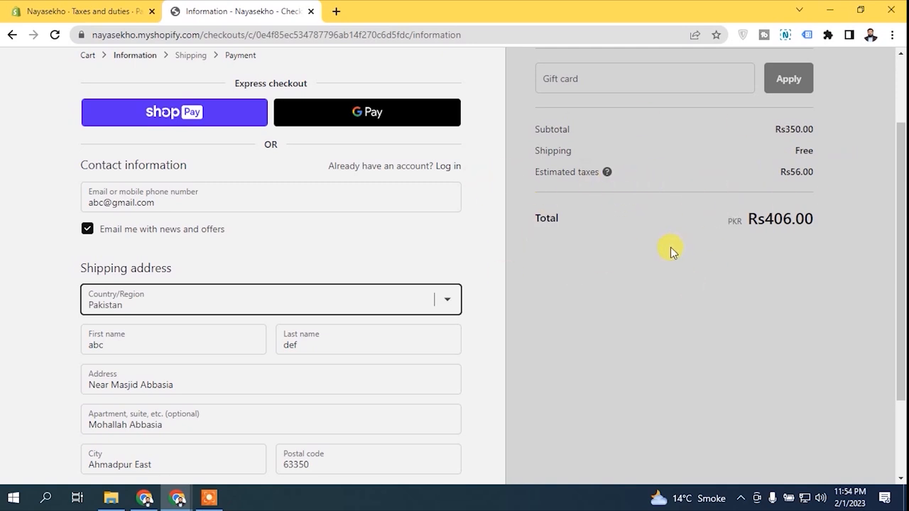
{"action": "left_click_drag", "start_coordinate": [780, 173], "coordinate": [849, 174]}
{"action": "left_click", "coordinate": [850, 174]}
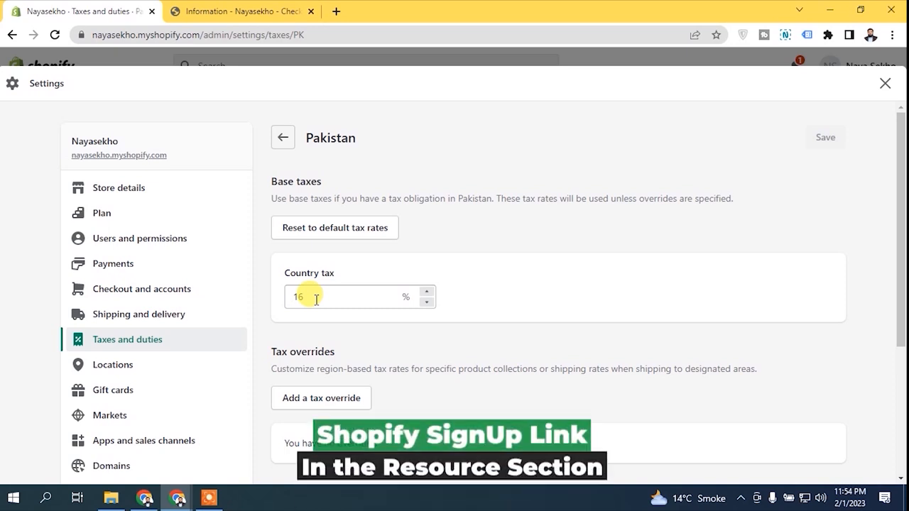
{"action": "key", "text": "ctrl+Tab"}
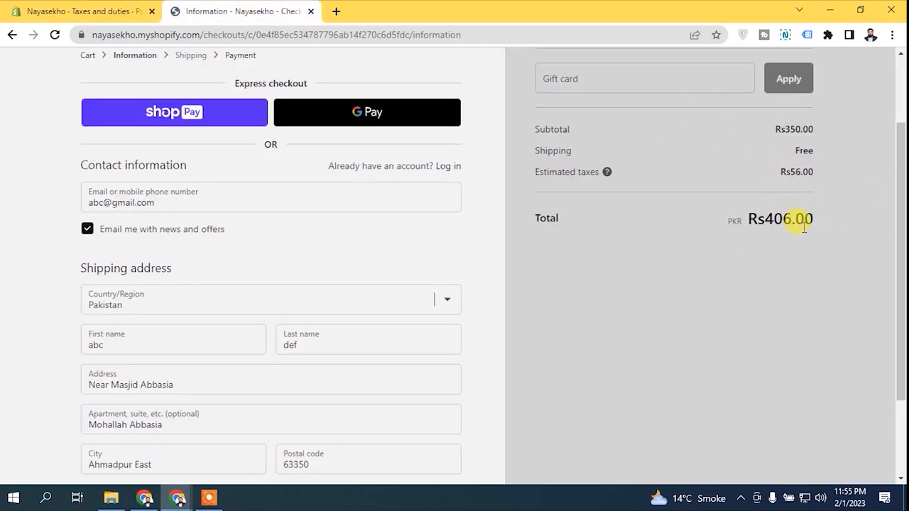
{"action": "left_click", "coordinate": [78, 11]}
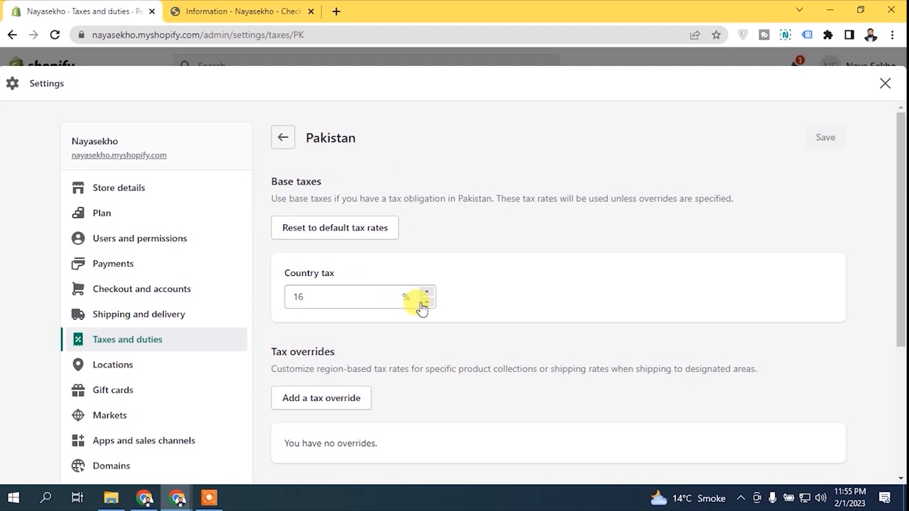
{"action": "left_click", "coordinate": [264, 11]}
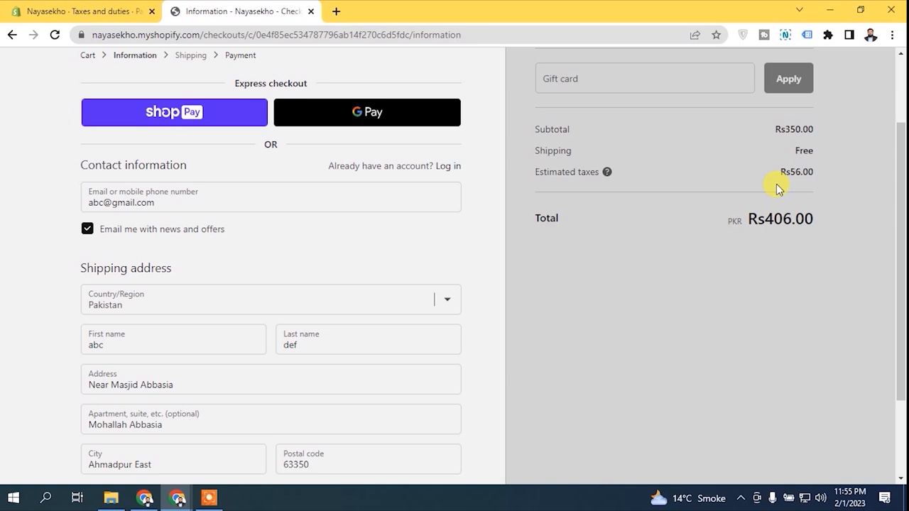
{"action": "left_click_drag", "start_coordinate": [776, 172], "coordinate": [849, 178]}
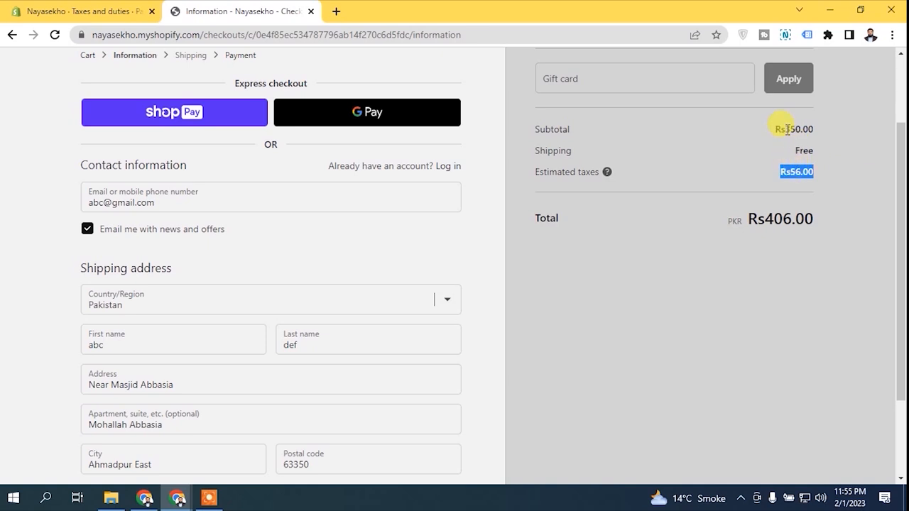
{"action": "left_click", "coordinate": [791, 172]}
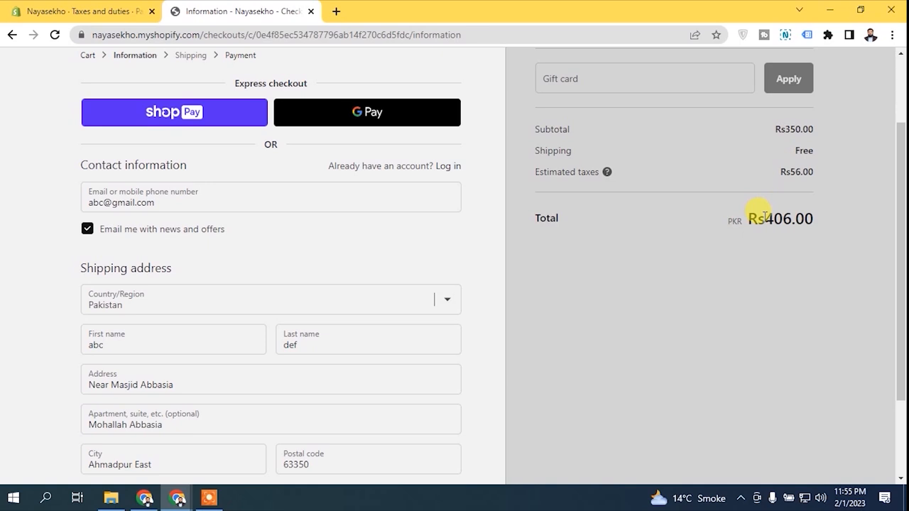
{"action": "left_click", "coordinate": [96, 11]}
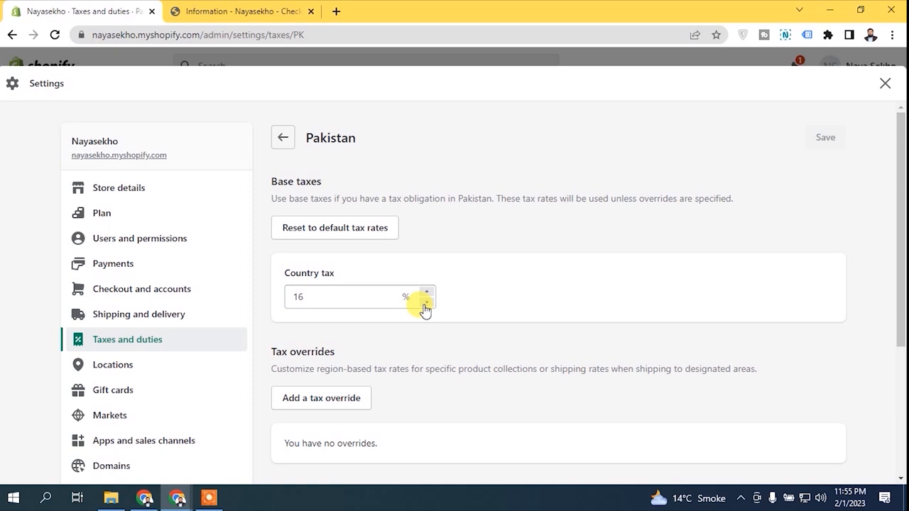
Step: Reset Pakistan's taxes to the default rates with all tax overrides removed, then set the country tax to 0% and save
{"action": "left_click", "coordinate": [325, 235]}
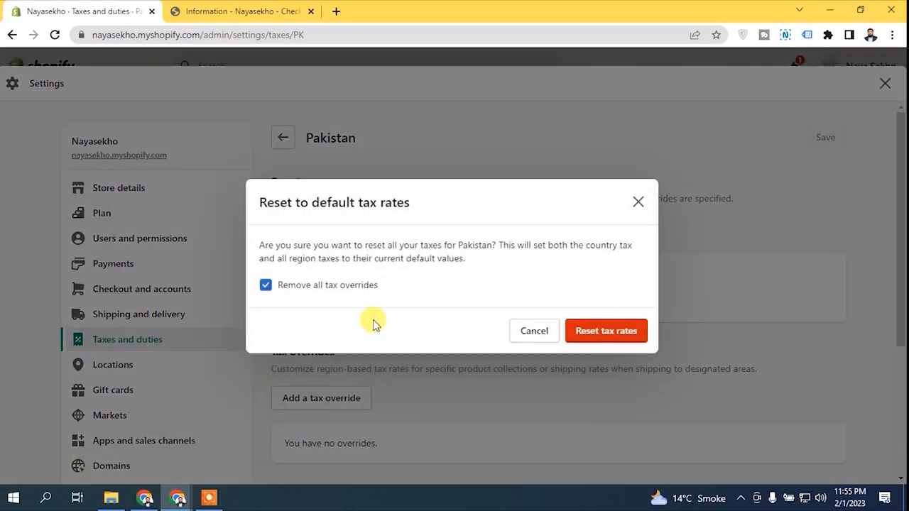
{"action": "left_click", "coordinate": [600, 331]}
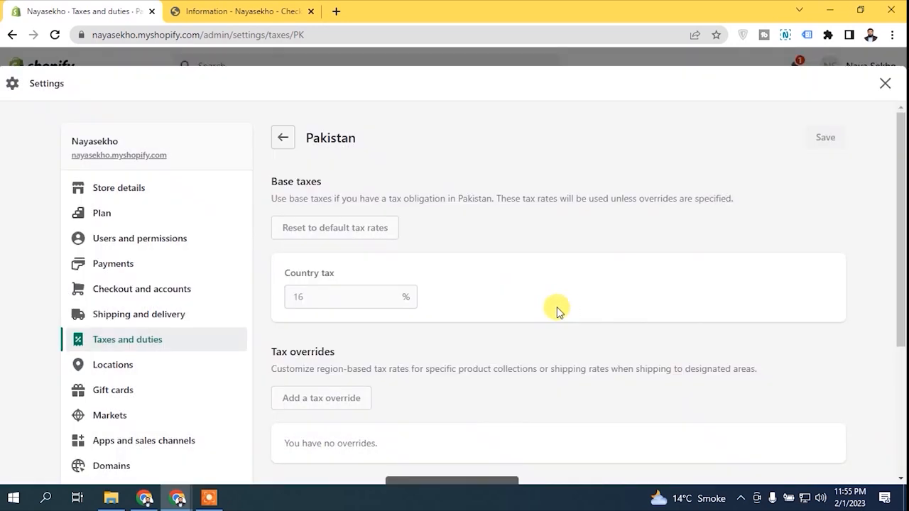
{"action": "left_click", "coordinate": [350, 297]}
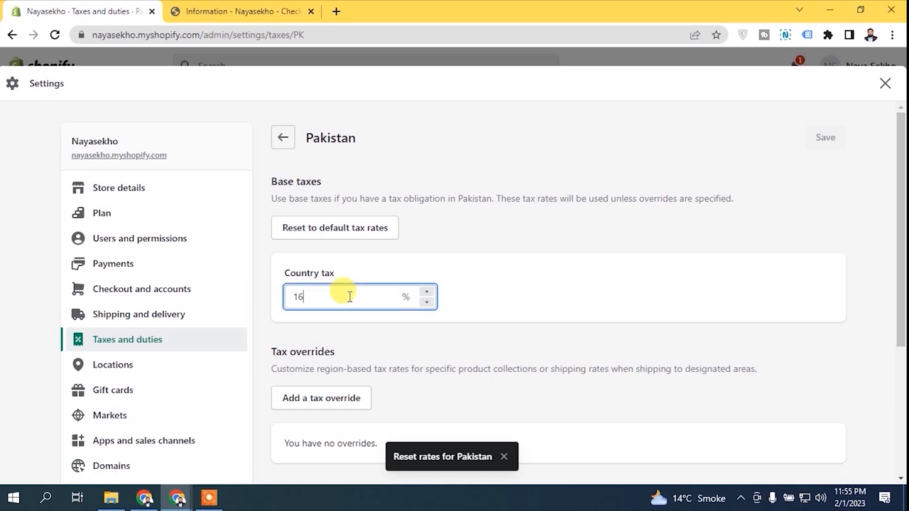
{"action": "left_click", "coordinate": [427, 302]}
{"action": "double_click", "coordinate": [305, 292]}
{"action": "type", "text": "0"}
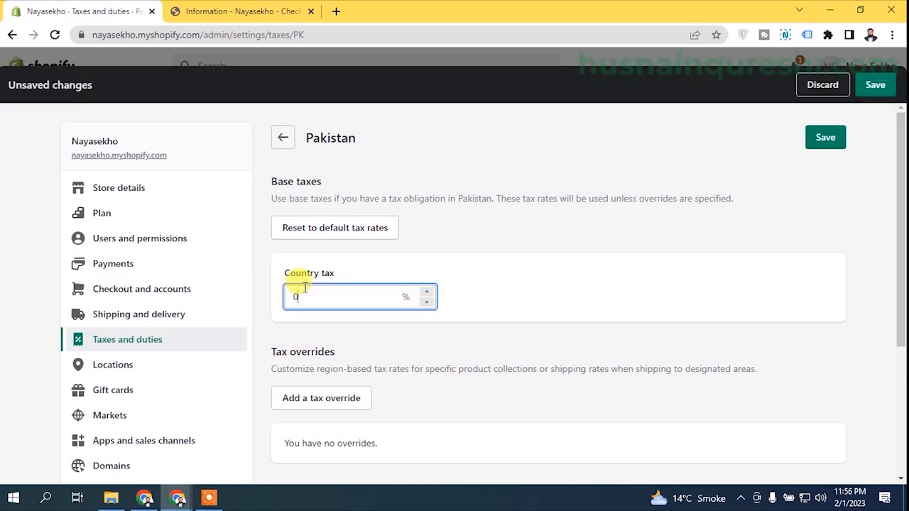
{"action": "left_click", "coordinate": [511, 288]}
{"action": "left_click", "coordinate": [825, 137]}
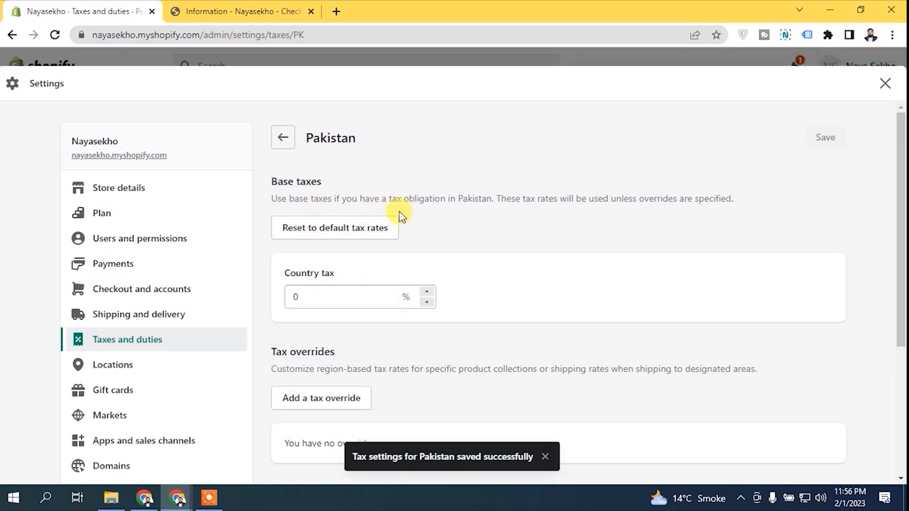
Step: Start a product tax override for Pakistan applied to the Sports Watches collection and check its available locations
{"action": "left_click_drag", "start_coordinate": [899, 223], "coordinate": [876, 304]}
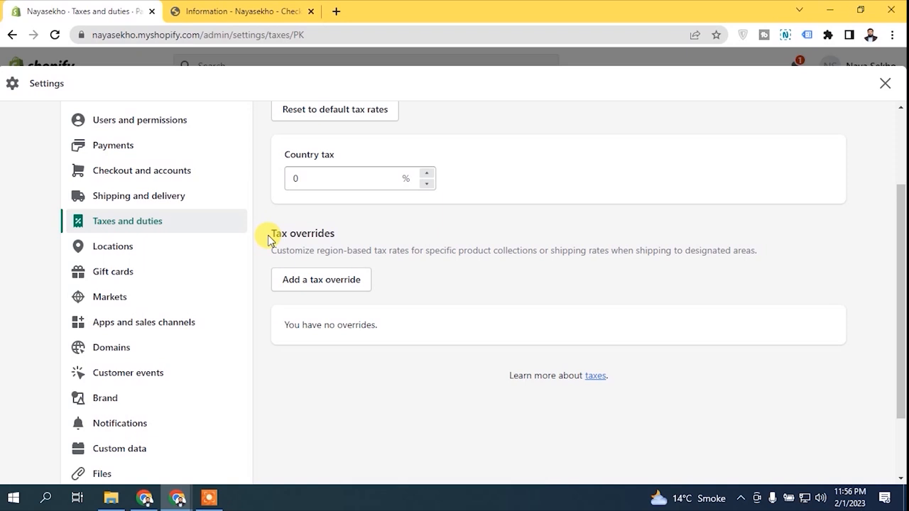
{"action": "scroll", "coordinate": [899, 303], "scroll_direction": "up", "scroll_amount": 1}
{"action": "left_click", "coordinate": [330, 359]}
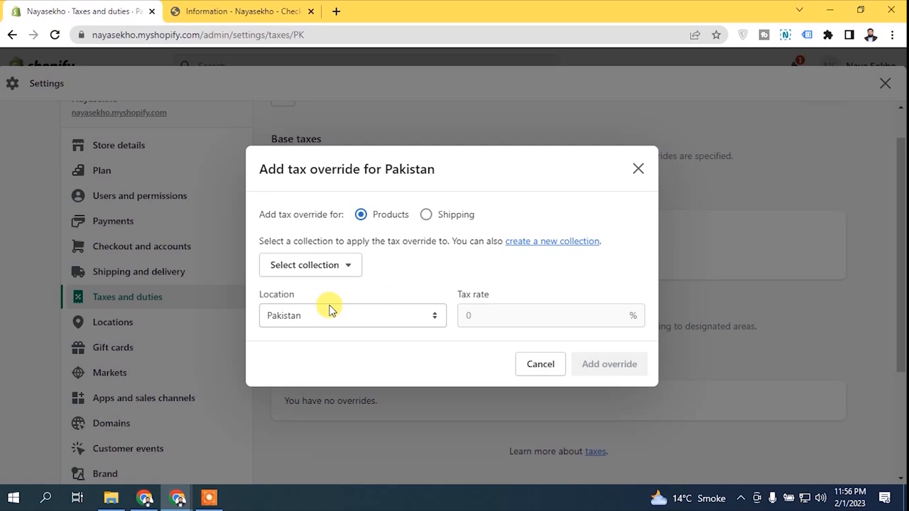
{"action": "left_click", "coordinate": [374, 320]}
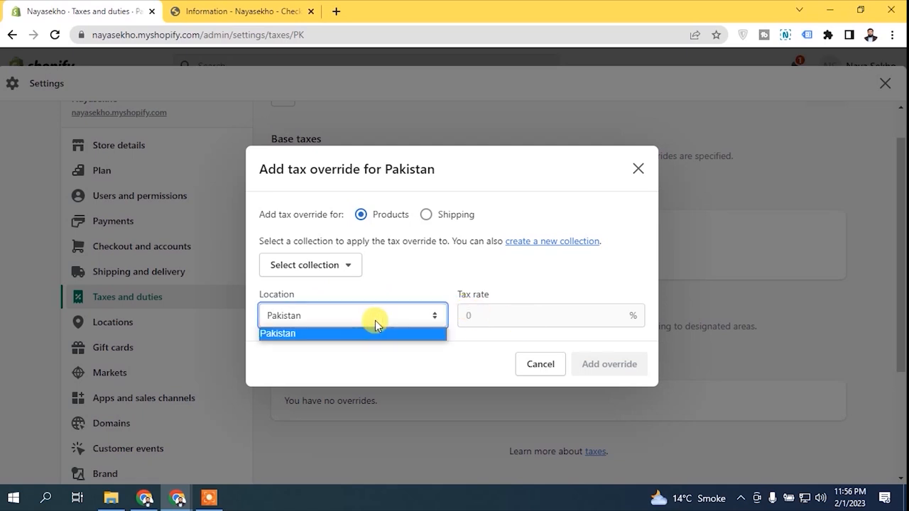
{"action": "left_click", "coordinate": [330, 265]}
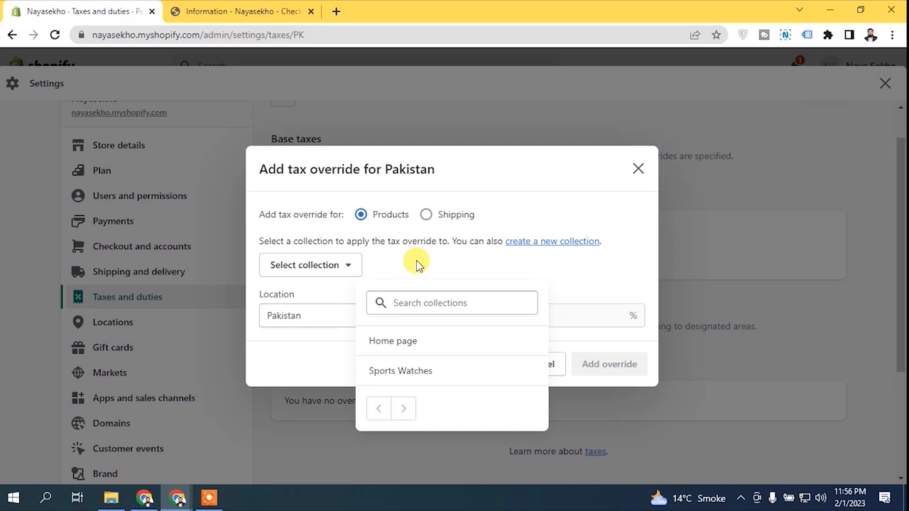
{"action": "left_click", "coordinate": [400, 372]}
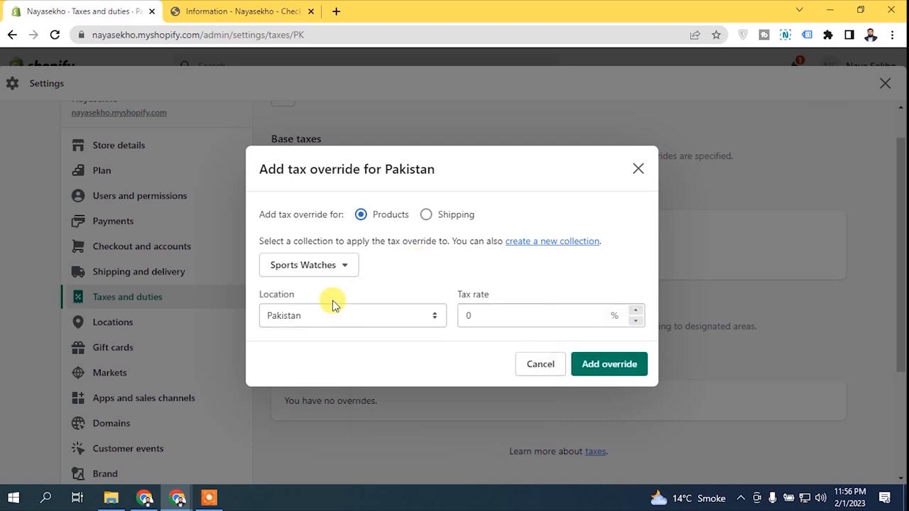
{"action": "left_click", "coordinate": [376, 310]}
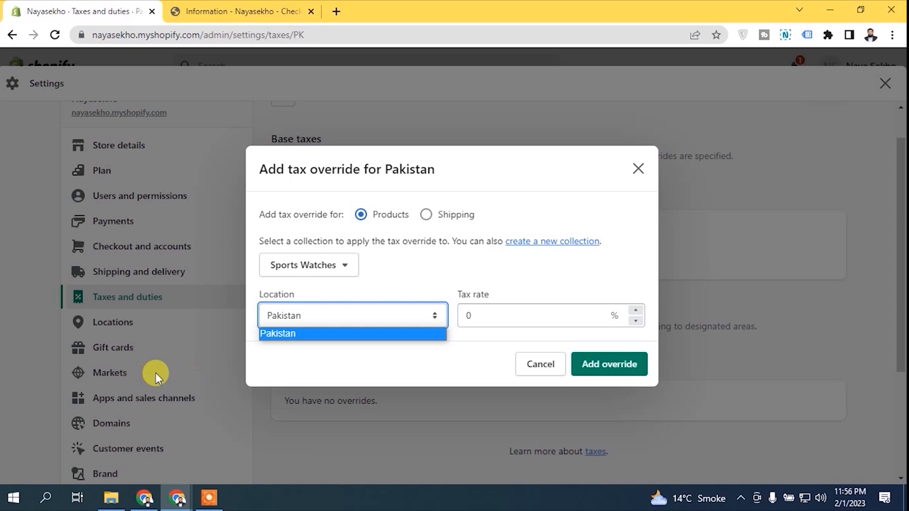
Step: Compare the shipping override option, then set a 20% tax rate for the Sports Watches product override
{"action": "left_click", "coordinate": [434, 217]}
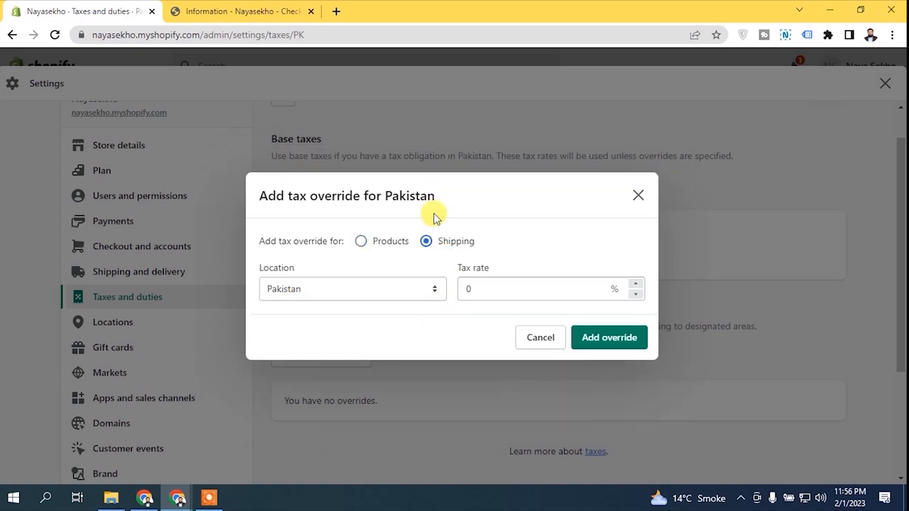
{"action": "left_click", "coordinate": [363, 242]}
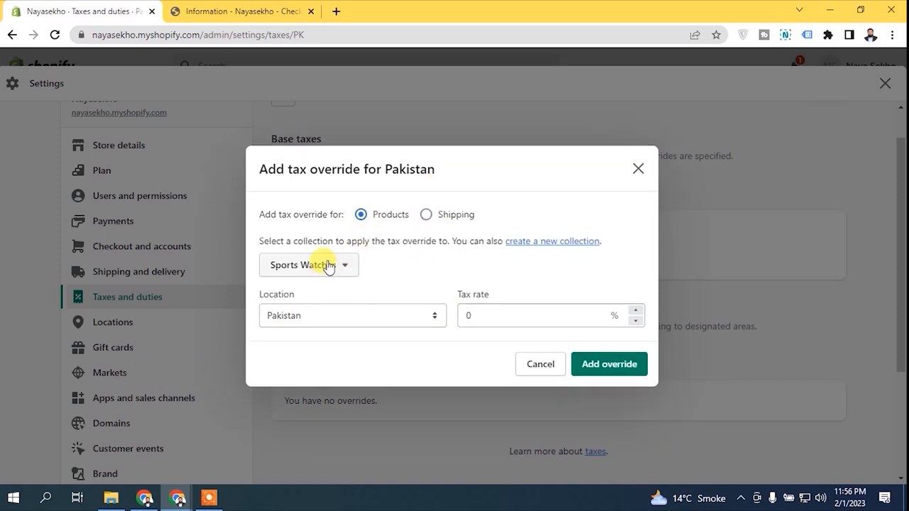
{"action": "double_click", "coordinate": [490, 309]}
{"action": "type", "text": "2"}
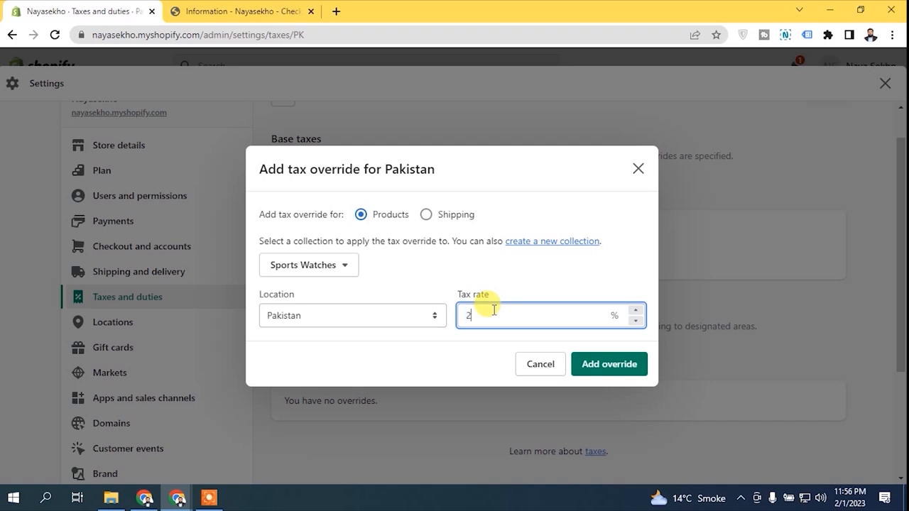
{"action": "type", "text": "0"}
{"action": "left_click", "coordinate": [487, 291]}
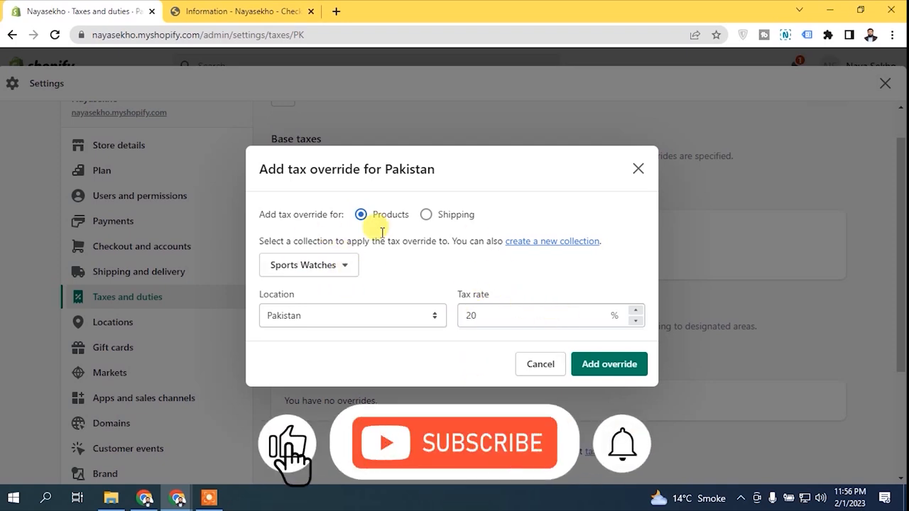
Step: Switch the Pakistan override to Shipping with a 20% tax rate, then cancel without adding it
{"action": "left_click", "coordinate": [432, 214]}
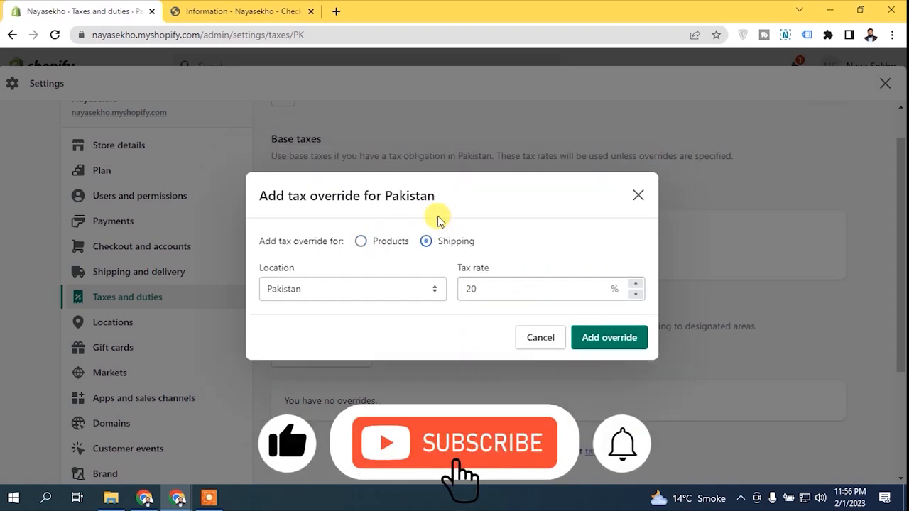
{"action": "left_click", "coordinate": [399, 301]}
{"action": "left_click", "coordinate": [472, 287]}
{"action": "type", "text": "20"}
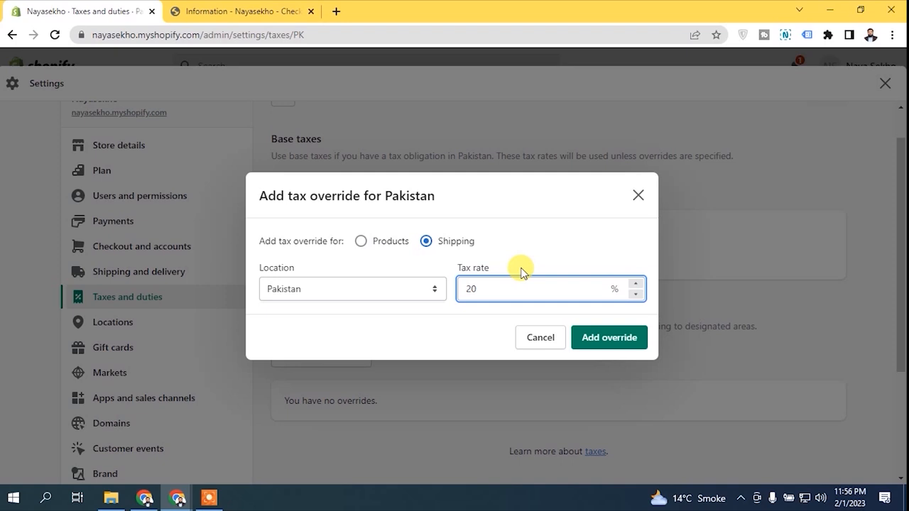
{"action": "left_click", "coordinate": [541, 337]}
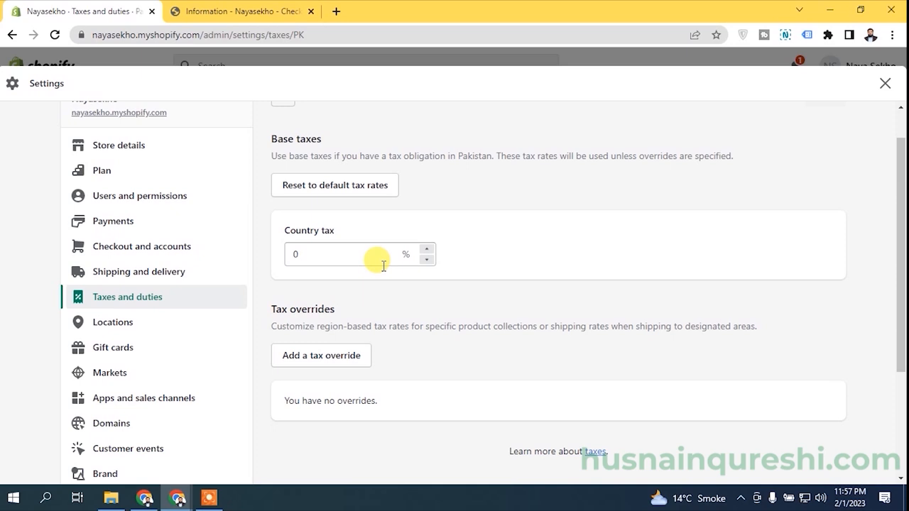
Step: Enter a 5% country tax for Rest of World, then leave its tax page without saving
{"action": "scroll", "coordinate": [901, 238], "scroll_direction": "up", "scroll_amount": 1}
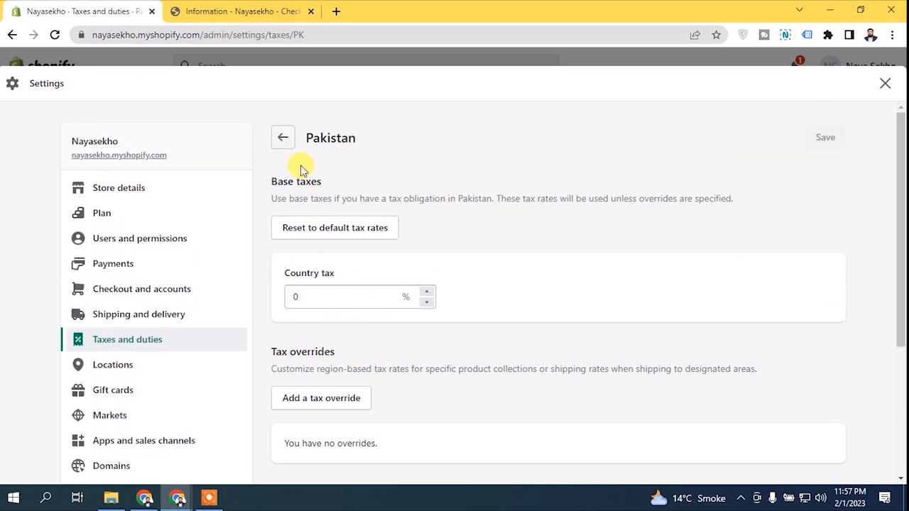
{"action": "left_click", "coordinate": [287, 142]}
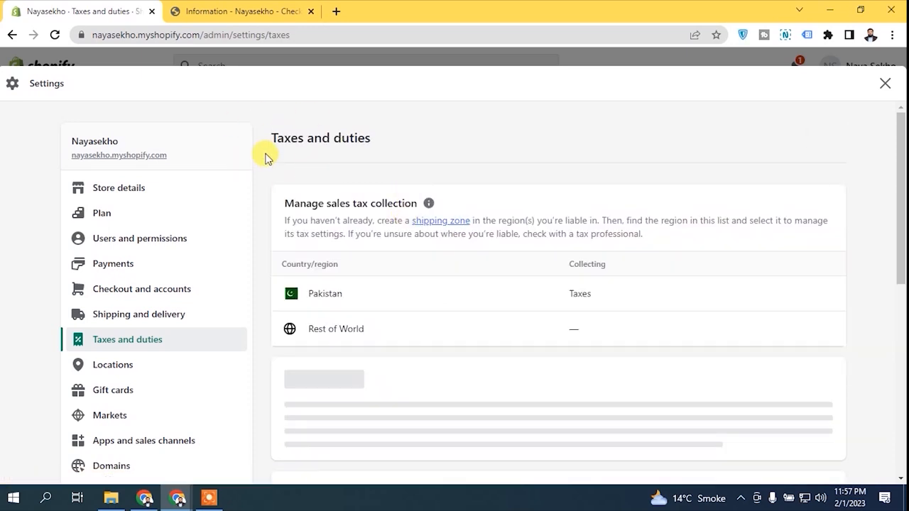
{"action": "left_click", "coordinate": [435, 329]}
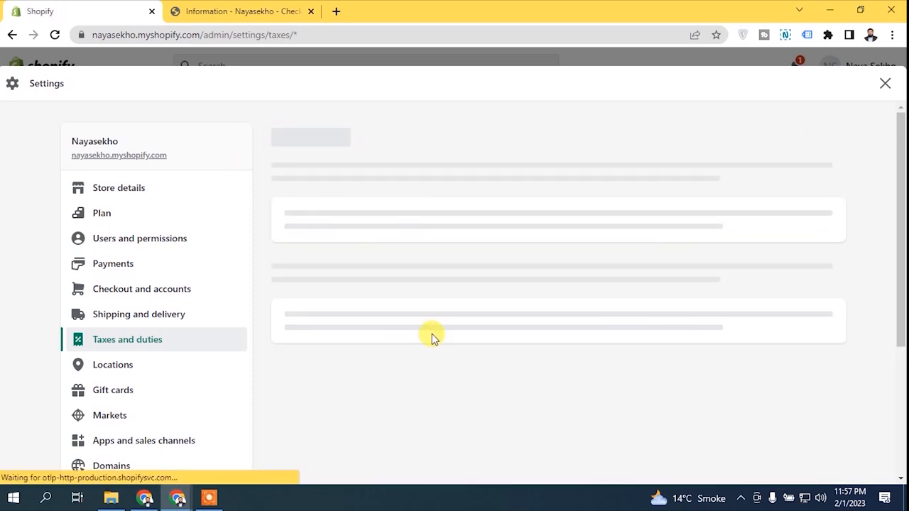
{"action": "left_click", "coordinate": [381, 300]}
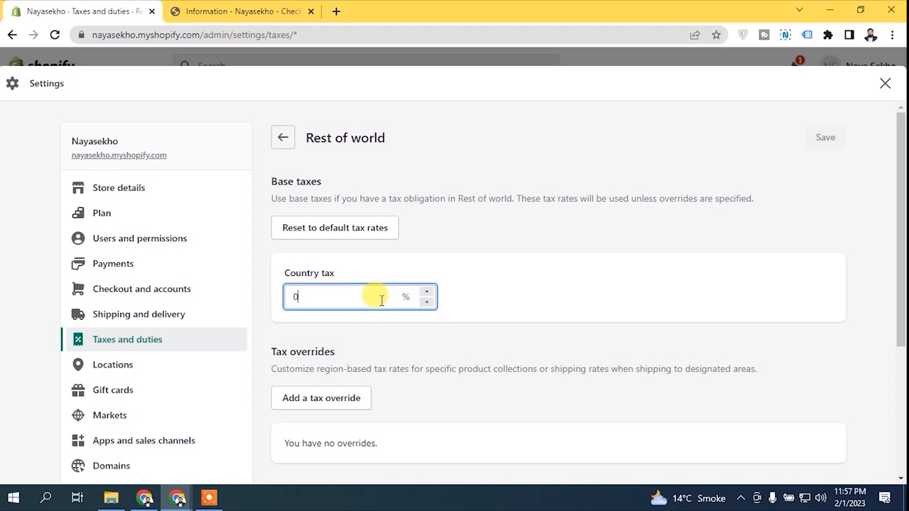
{"action": "key", "text": "BackSpace"}
{"action": "type", "text": "5"}
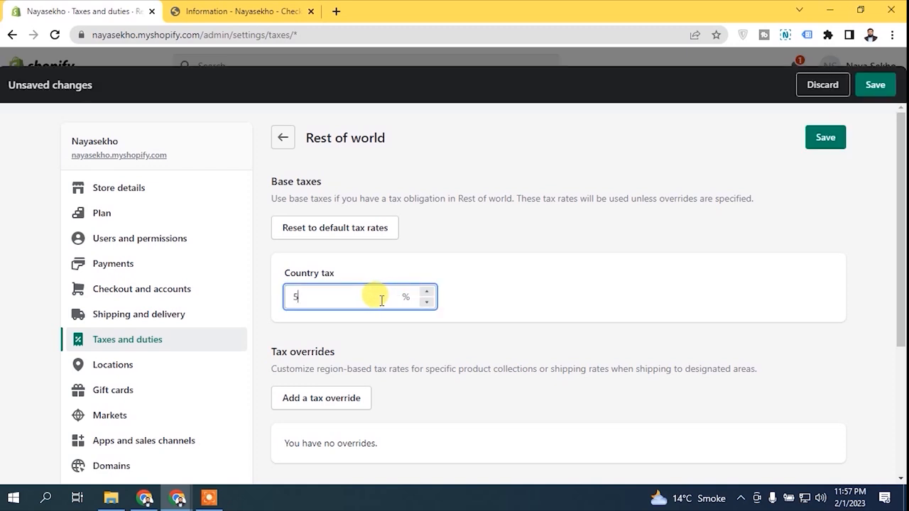
{"action": "left_click", "coordinate": [518, 252]}
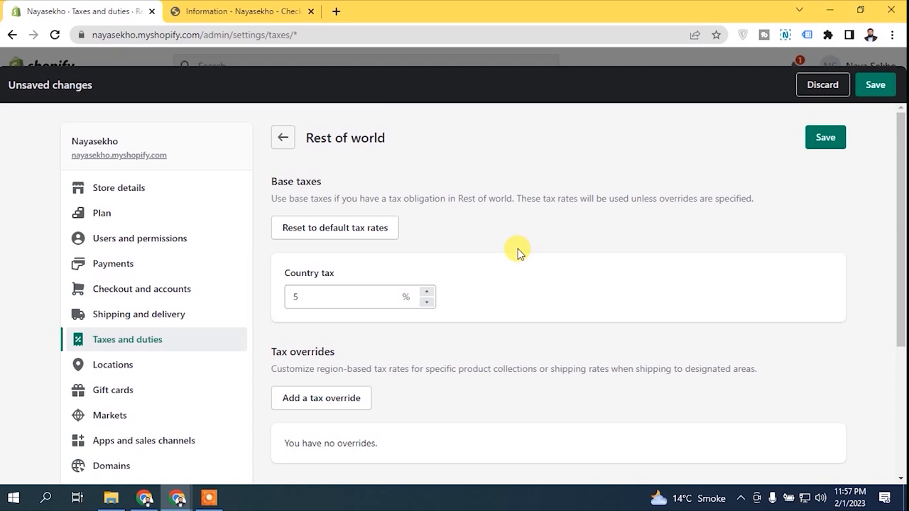
{"action": "left_click", "coordinate": [282, 138]}
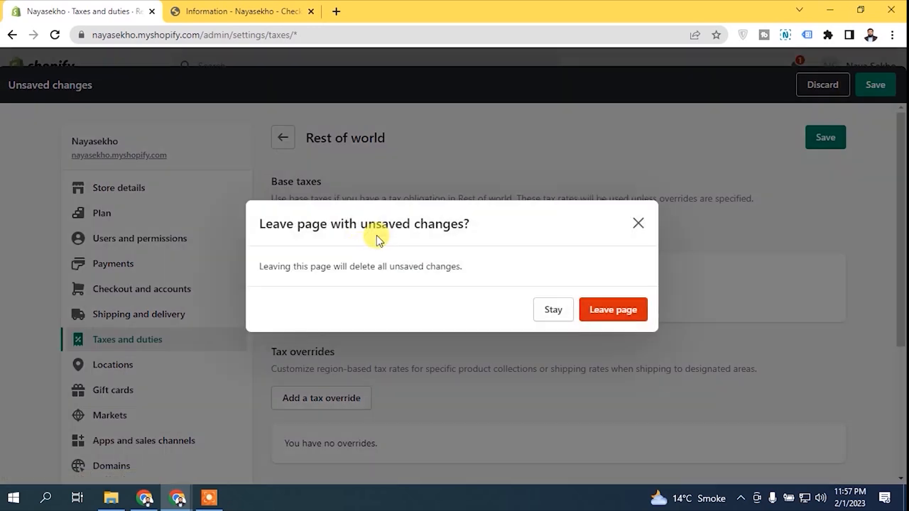
{"action": "left_click", "coordinate": [590, 310]}
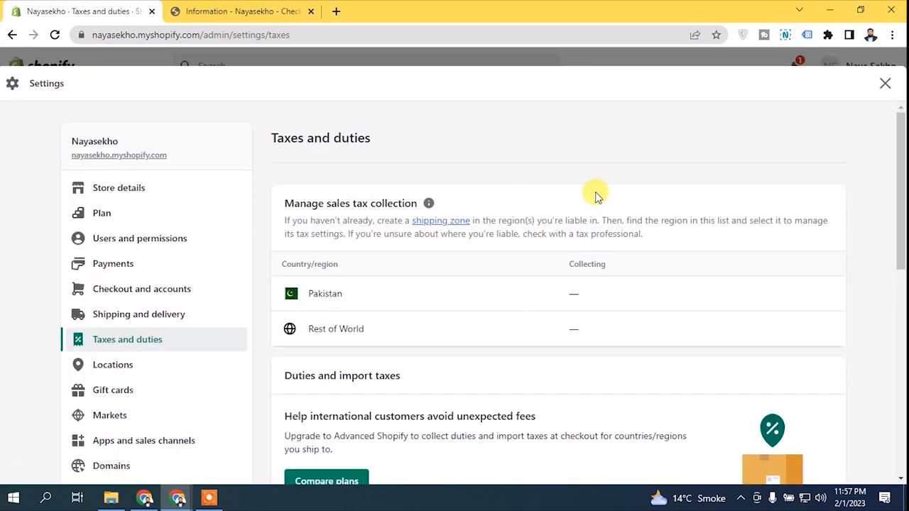
Step: Read the Duties and import taxes section, including its plan requirement for collecting duties at checkout
{"action": "left_click_drag", "start_coordinate": [899, 188], "coordinate": [898, 206]}
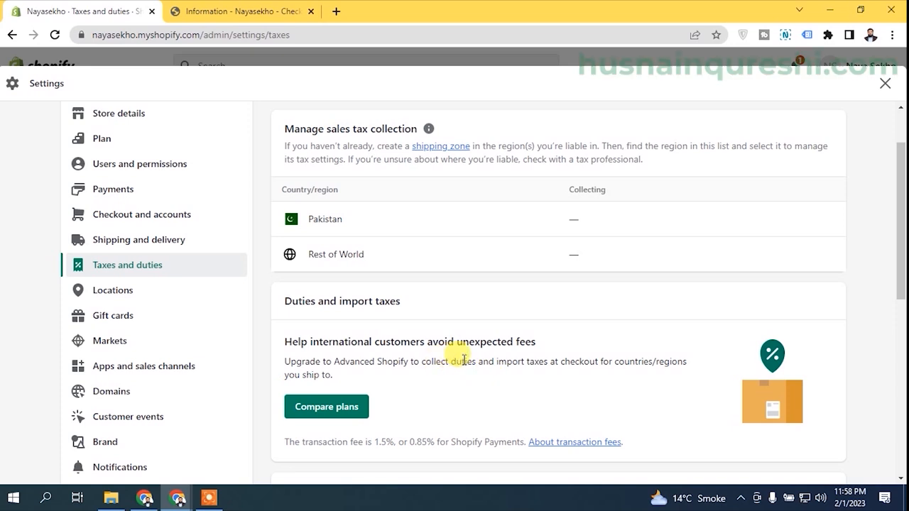
{"action": "left_click_drag", "start_coordinate": [452, 360], "coordinate": [534, 362]}
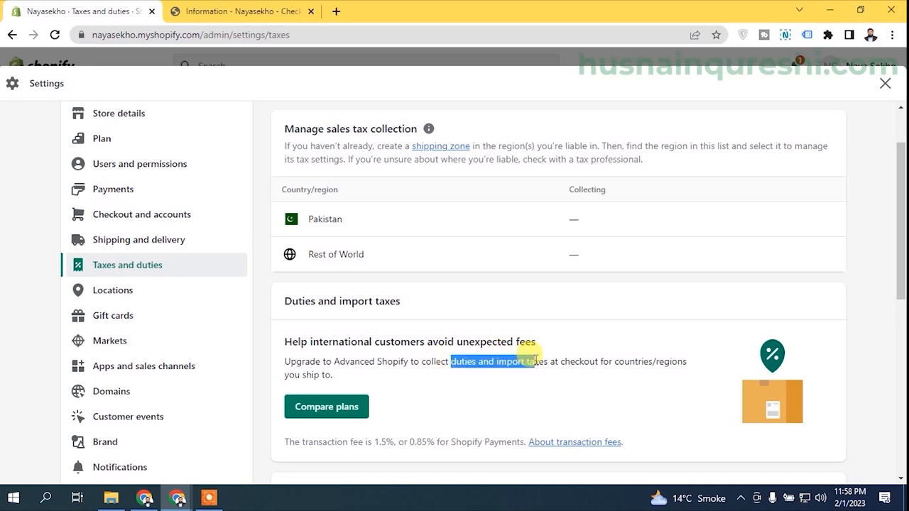
{"action": "left_click", "coordinate": [536, 361]}
{"action": "left_click_drag", "start_coordinate": [614, 362], "coordinate": [687, 362]}
{"action": "left_click", "coordinate": [301, 363]}
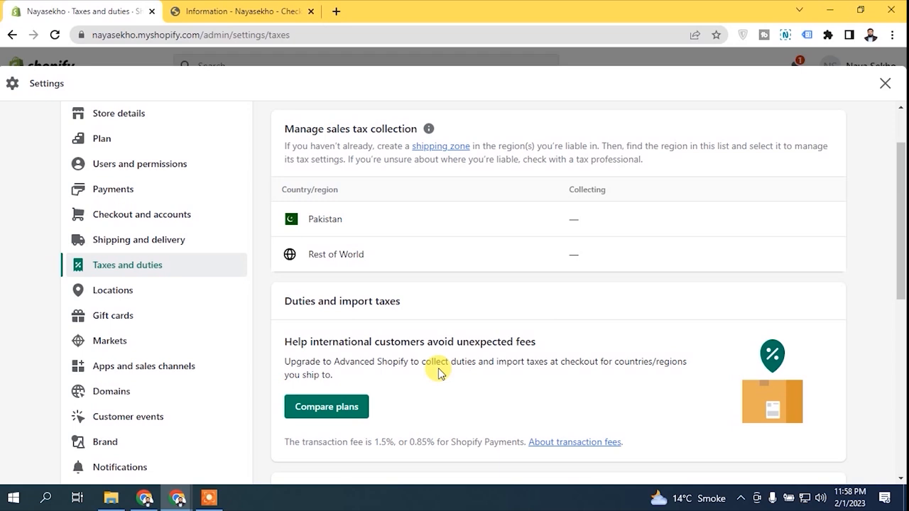
{"action": "left_click_drag", "start_coordinate": [900, 198], "coordinate": [900, 236]}
{"action": "left_click_drag", "start_coordinate": [900, 304], "coordinate": [901, 259]}
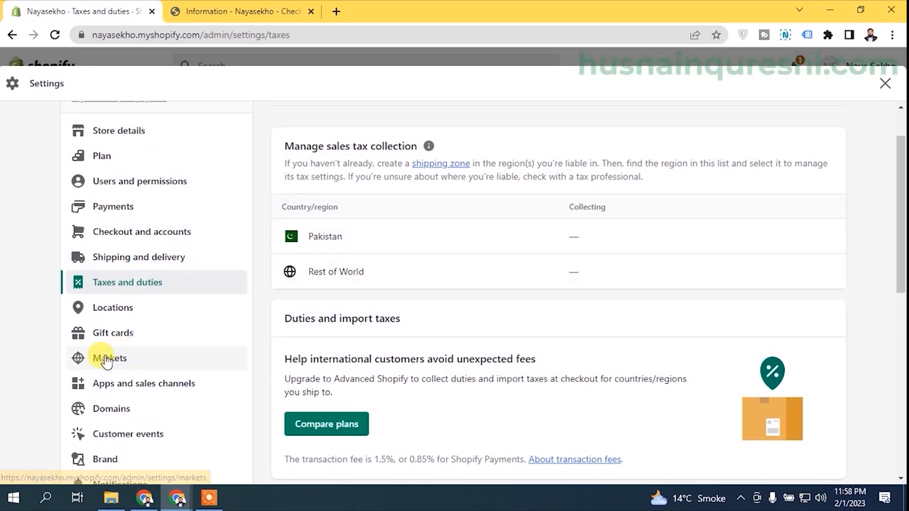
{"action": "mouse_move", "coordinate": [900, 252]}
{"action": "left_mouse_down"}
{"action": "mouse_move", "coordinate": [900, 228]}
{"action": "mouse_move", "coordinate": [900, 250]}
{"action": "left_mouse_up"}
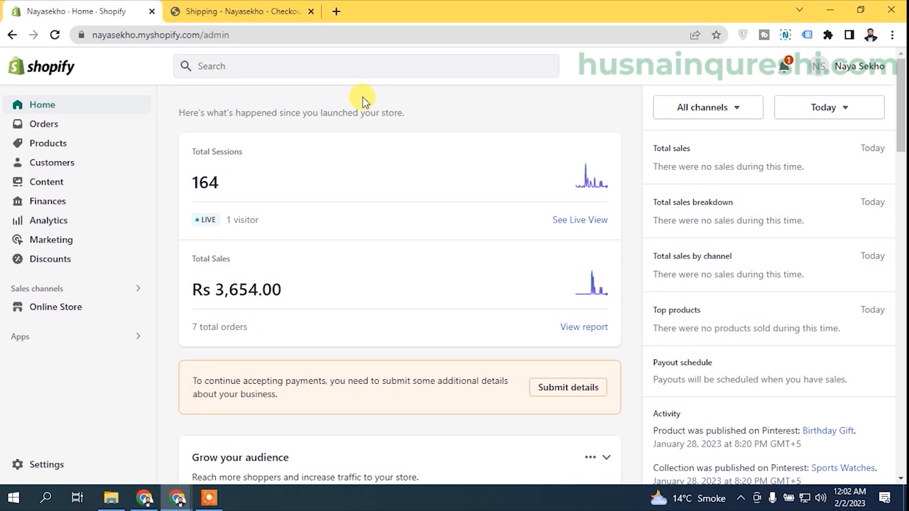
Step: Open the store's Taxes and duties settings at the options that decide how tax is charged
{"action": "left_click", "coordinate": [45, 463]}
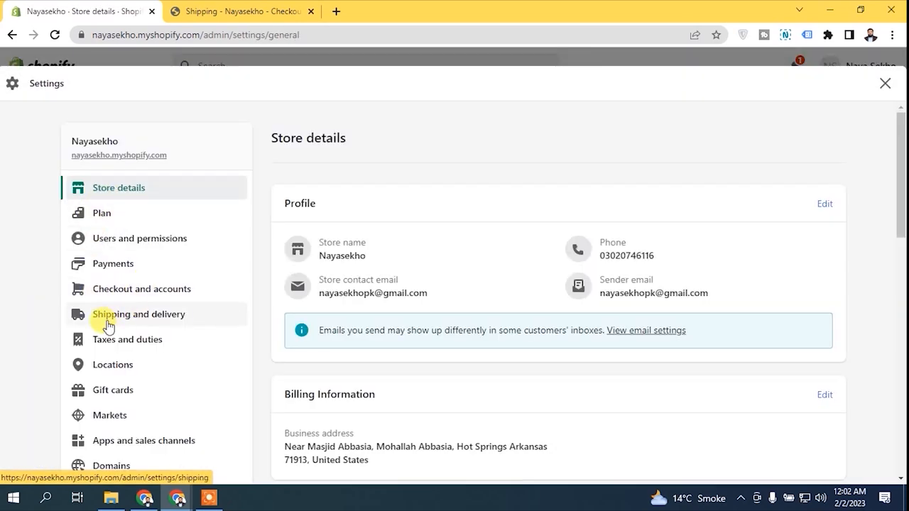
{"action": "left_click", "coordinate": [130, 344]}
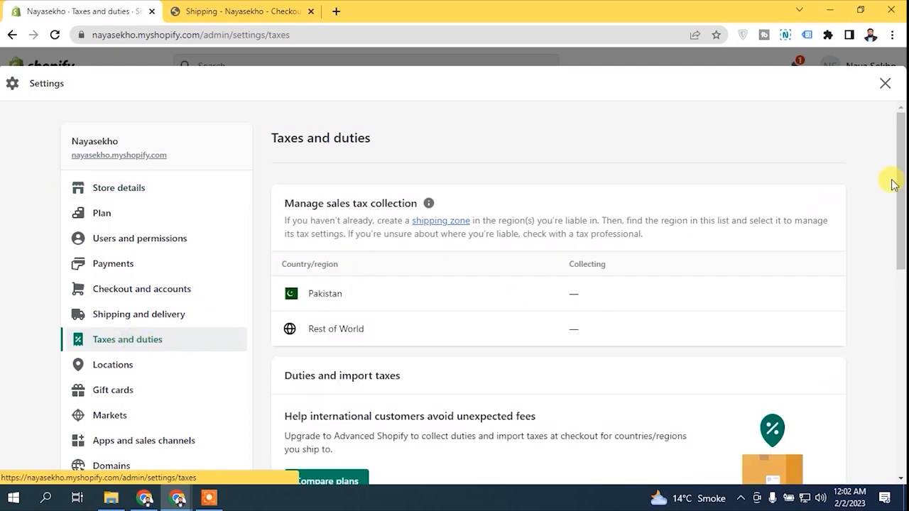
{"action": "scroll", "coordinate": [898, 223], "scroll_direction": "down", "scroll_amount": 4}
{"action": "left_click_drag", "start_coordinate": [899, 231], "coordinate": [896, 321]}
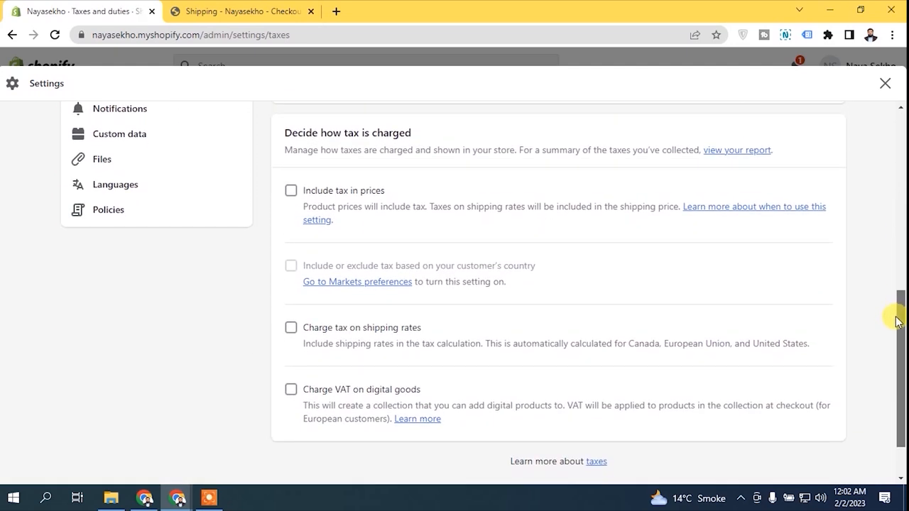
{"action": "double_click", "coordinate": [293, 137]}
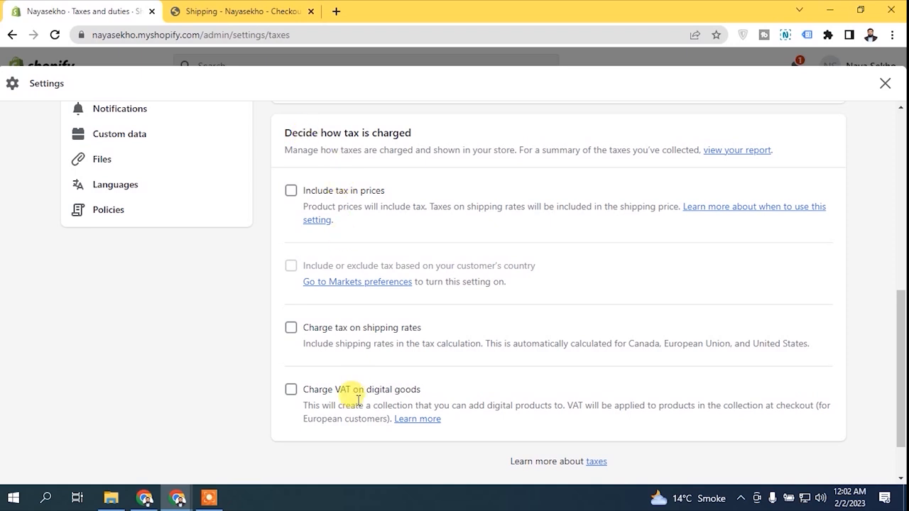
Step: Turn on Include tax in prices without saving, and examine the watch's price and shipping cost at checkout
{"action": "left_click", "coordinate": [341, 192]}
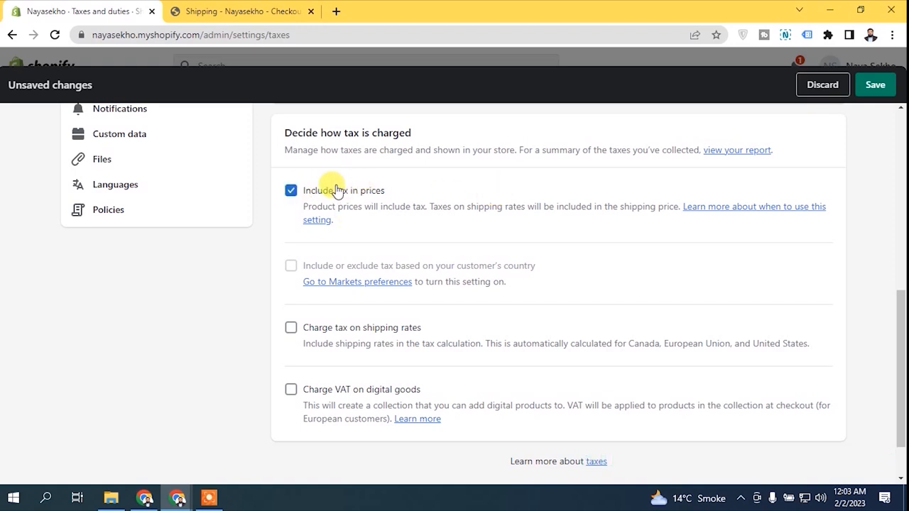
{"action": "left_click", "coordinate": [234, 10]}
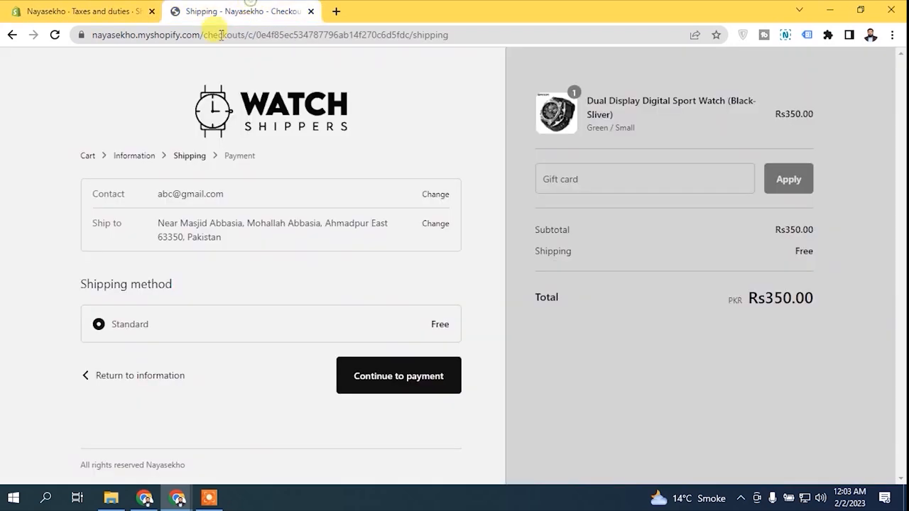
{"action": "left_click_drag", "start_coordinate": [782, 254], "coordinate": [875, 261]}
{"action": "left_click", "coordinate": [875, 262]}
{"action": "left_click_drag", "start_coordinate": [772, 116], "coordinate": [857, 108]}
{"action": "left_click", "coordinate": [797, 107]}
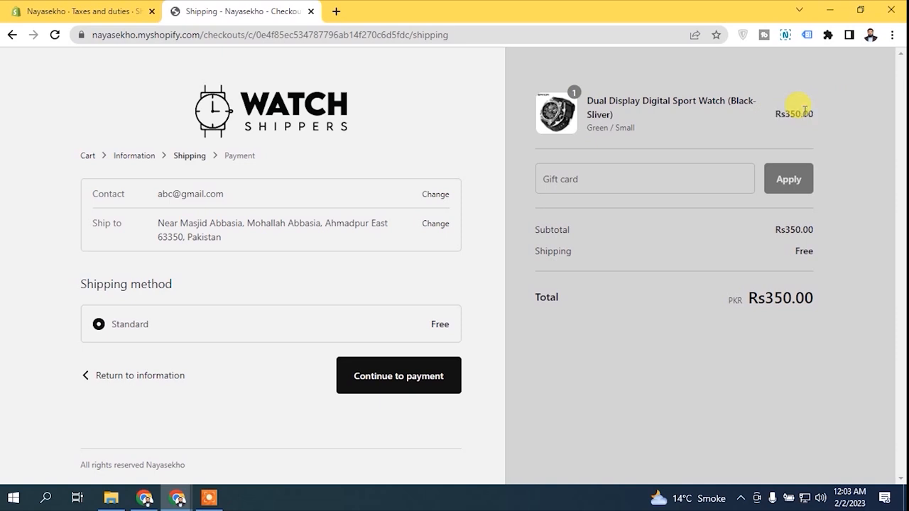
Step: Return to the Taxes and duties settings and turn Include tax in prices off
{"action": "left_click", "coordinate": [72, 9]}
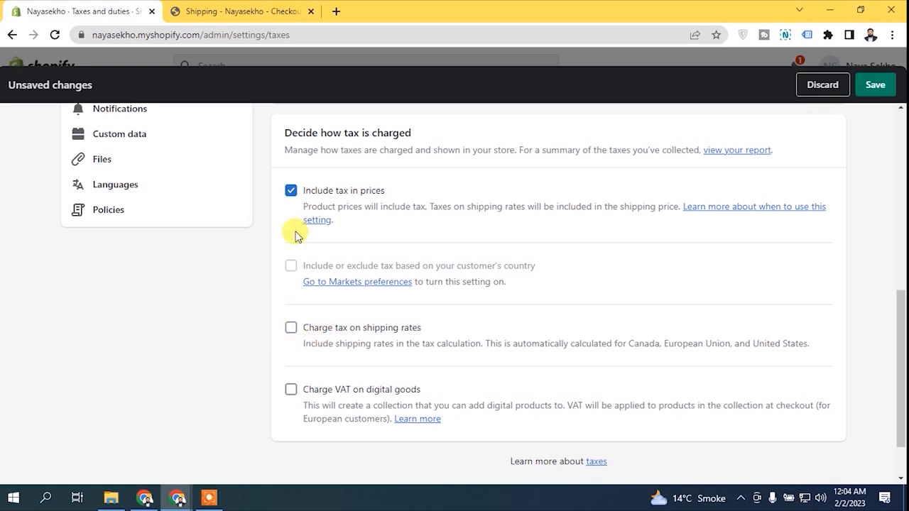
{"action": "left_click", "coordinate": [290, 190]}
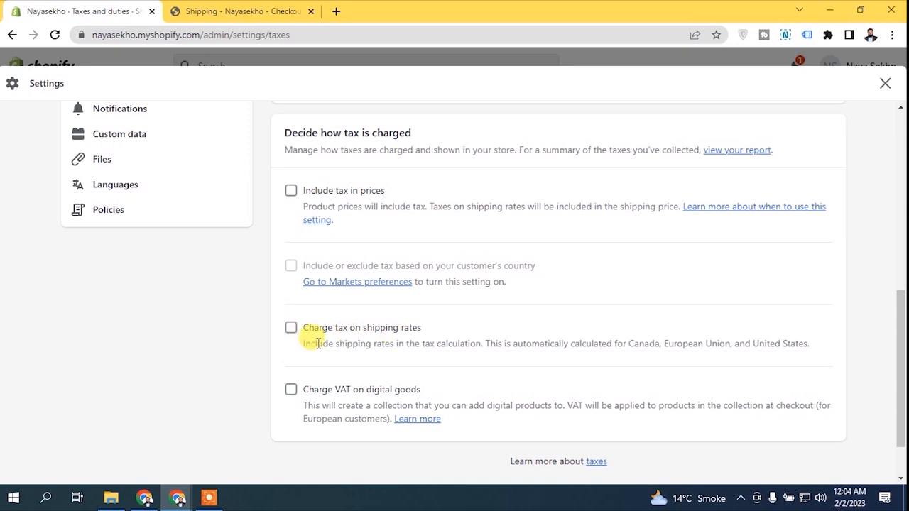
Step: Try Charge tax on shipping rates and Charge VAT on digital goods, turning each option back off without saving
{"action": "left_click", "coordinate": [418, 333]}
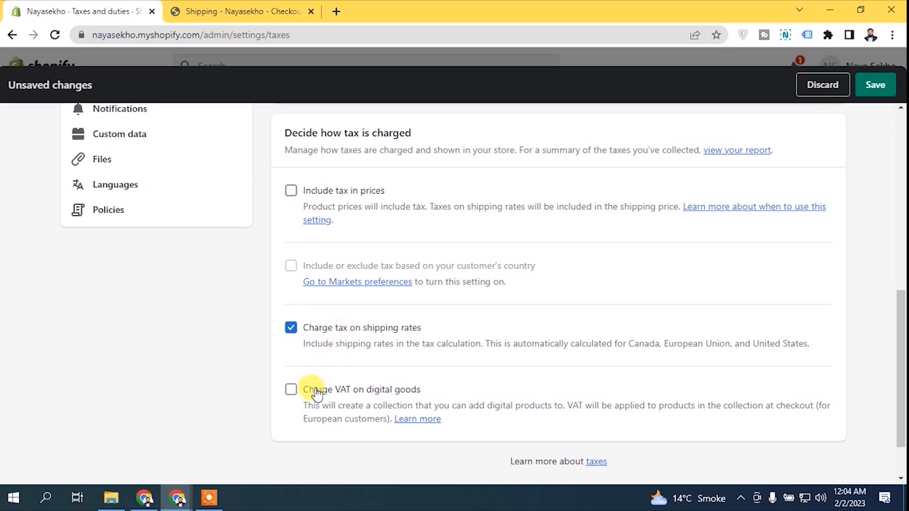
{"action": "left_click", "coordinate": [317, 330]}
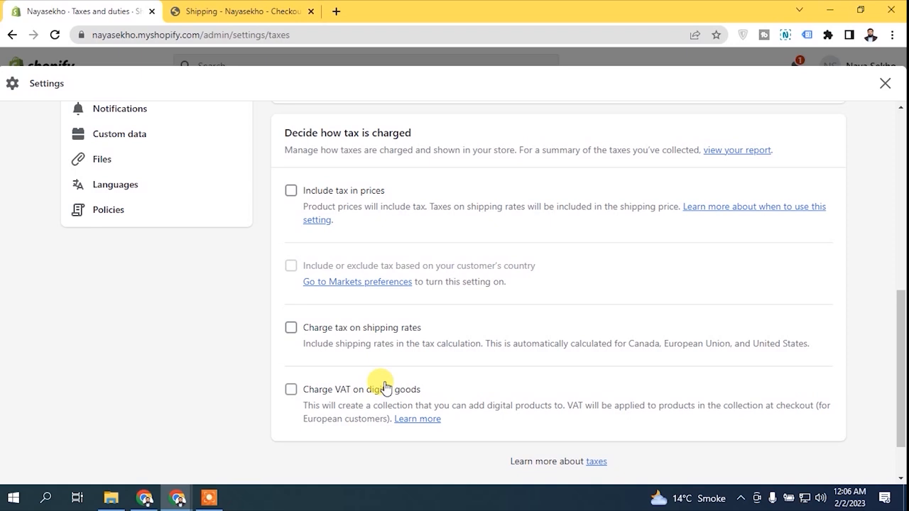
{"action": "left_click", "coordinate": [291, 390]}
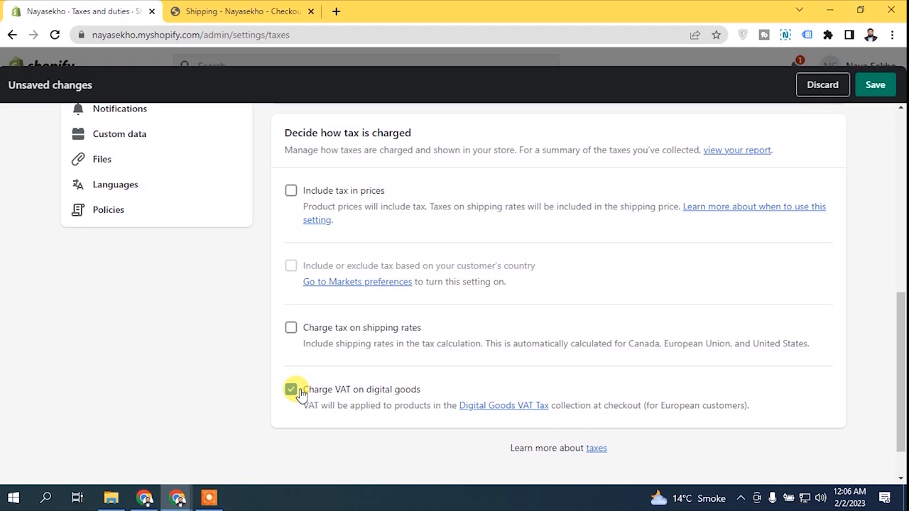
{"action": "scroll", "coordinate": [301, 394], "scroll_direction": "down", "scroll_amount": 2}
{"action": "left_click", "coordinate": [313, 340]}
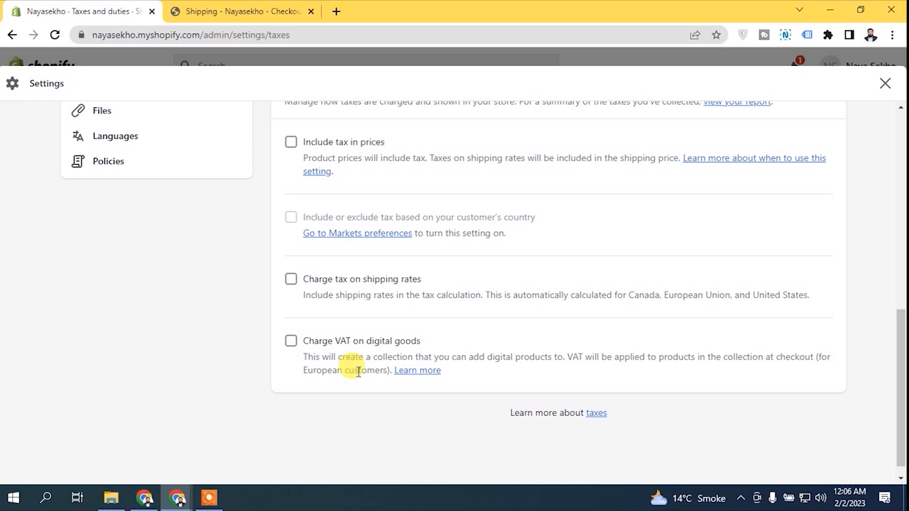
{"action": "left_click", "coordinate": [324, 342]}
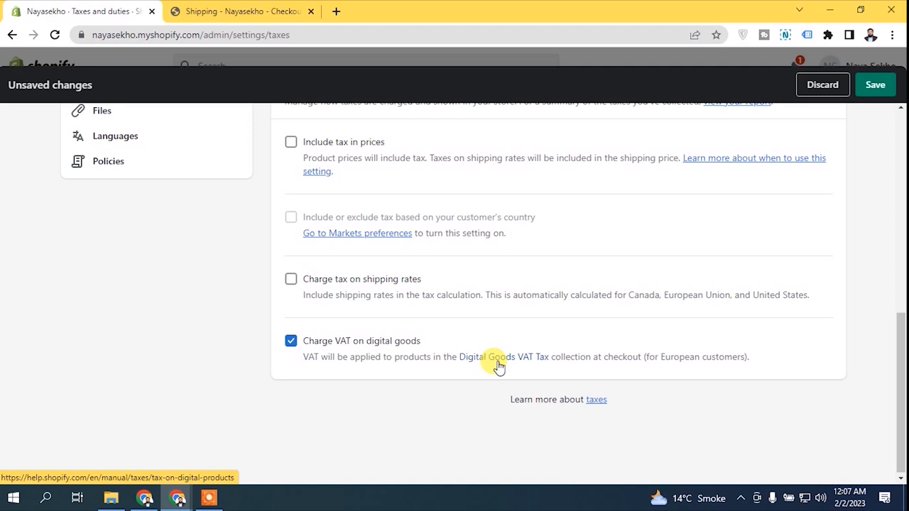
{"action": "left_click", "coordinate": [348, 346]}
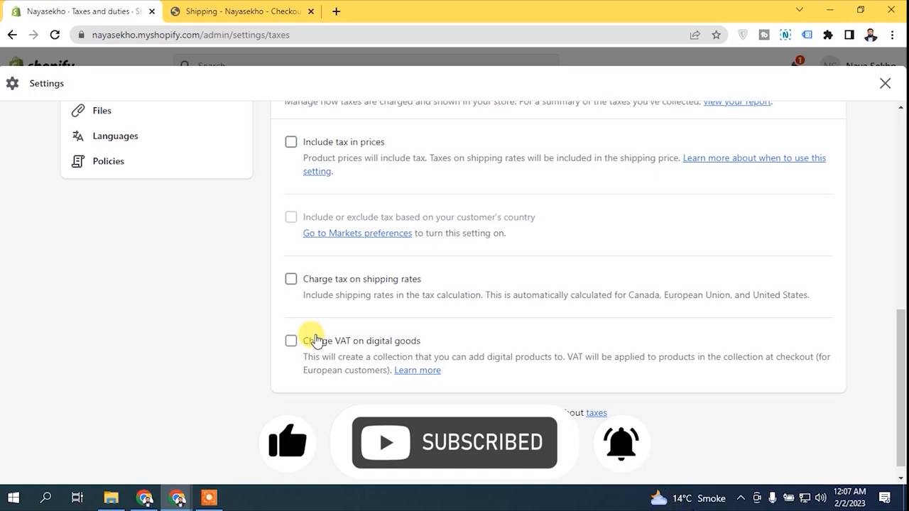
Step: Turn Include tax in prices on and back off without saving
{"action": "left_click_drag", "start_coordinate": [900, 355], "coordinate": [900, 311]}
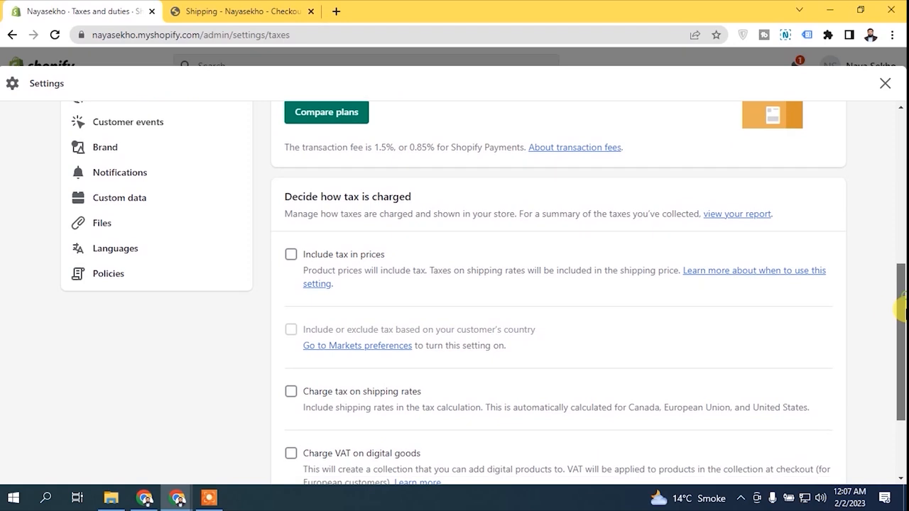
{"action": "left_click", "coordinate": [331, 261]}
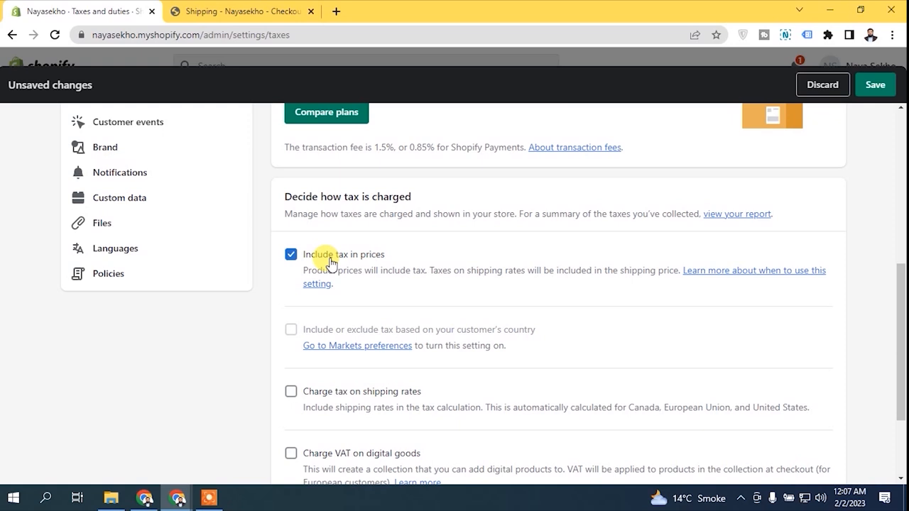
{"action": "left_click", "coordinate": [327, 258]}
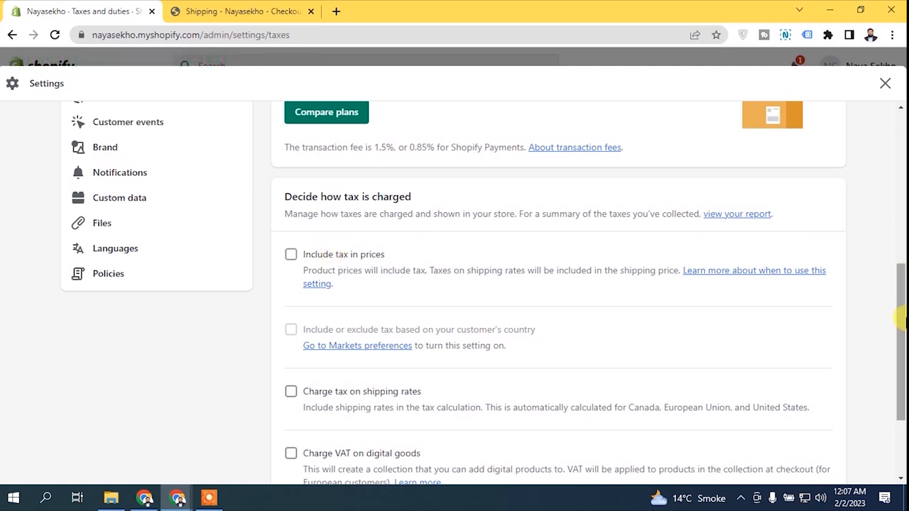
{"action": "scroll", "coordinate": [428, 247], "scroll_direction": "up", "scroll_amount": 5}
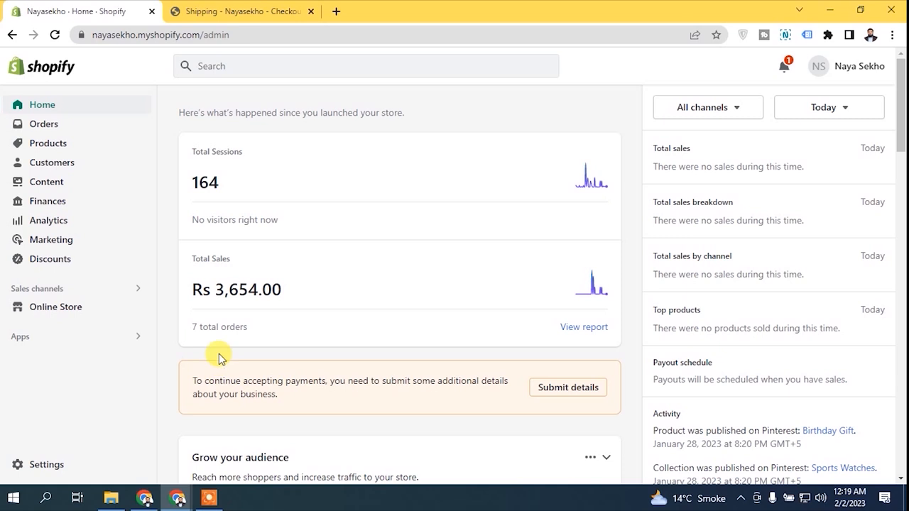
Step: Open the store's Locations settings and read how many locations the current plan allows
{"action": "left_click", "coordinate": [41, 466]}
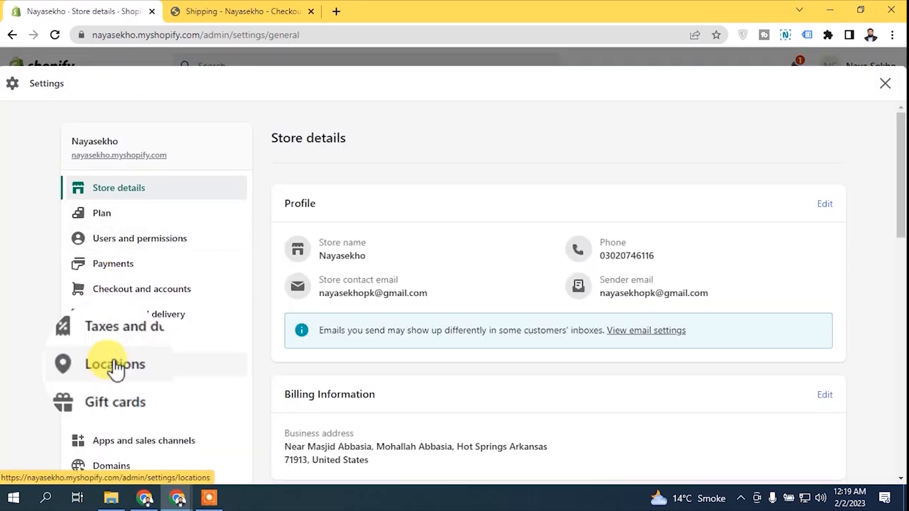
{"action": "left_click", "coordinate": [113, 366]}
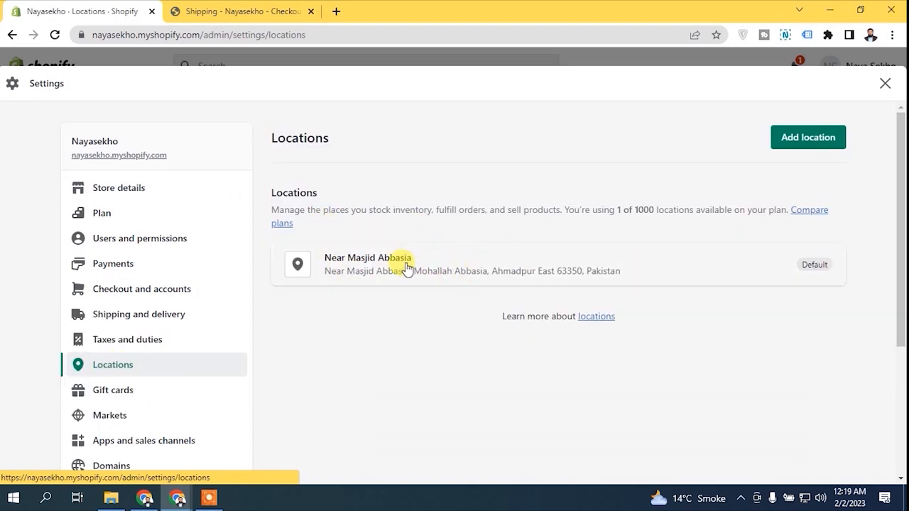
{"action": "left_click_drag", "start_coordinate": [616, 210], "coordinate": [692, 206]}
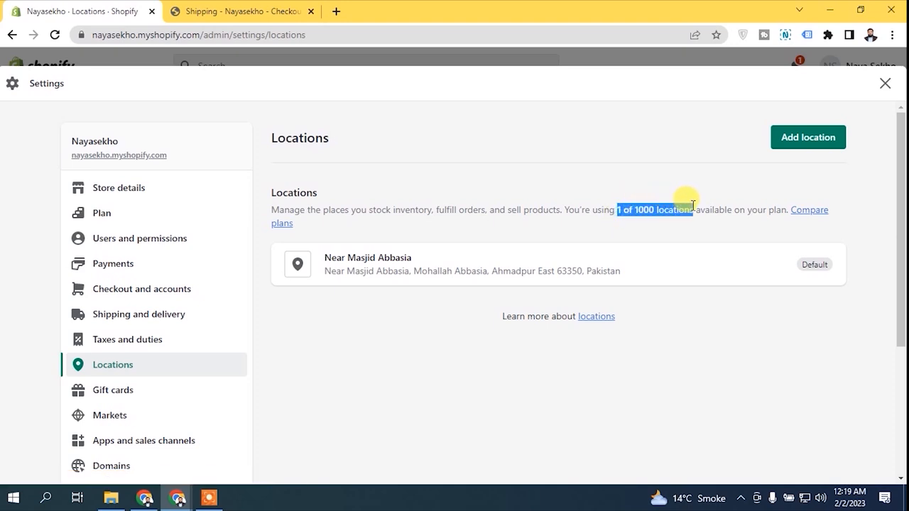
{"action": "left_click", "coordinate": [702, 207]}
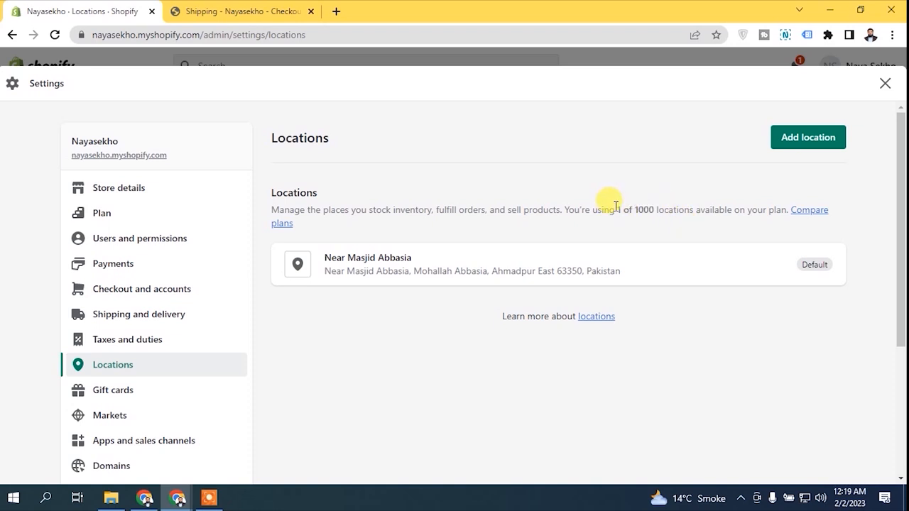
{"action": "left_click_drag", "start_coordinate": [617, 207], "coordinate": [654, 210]}
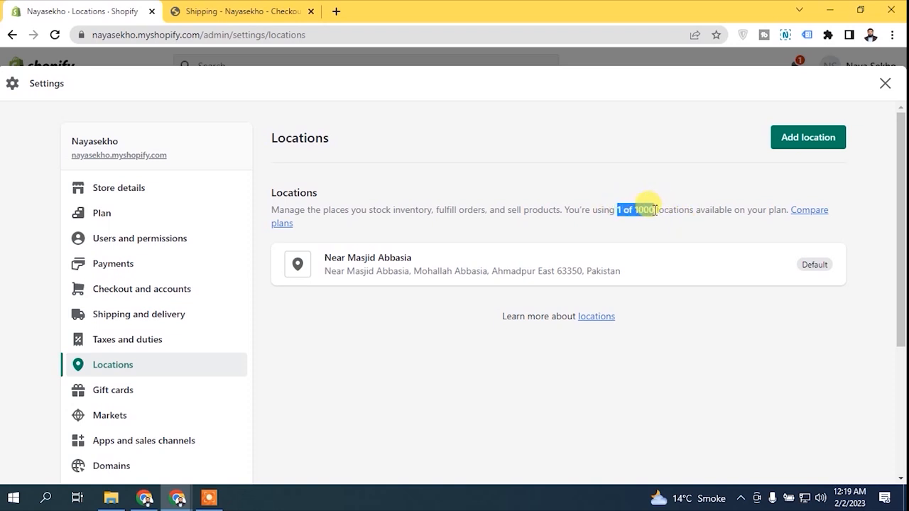
Step: Open the plan comparison and check the location limits listed under the features of the Shopify and Advanced plans
{"action": "left_click", "coordinate": [813, 209]}
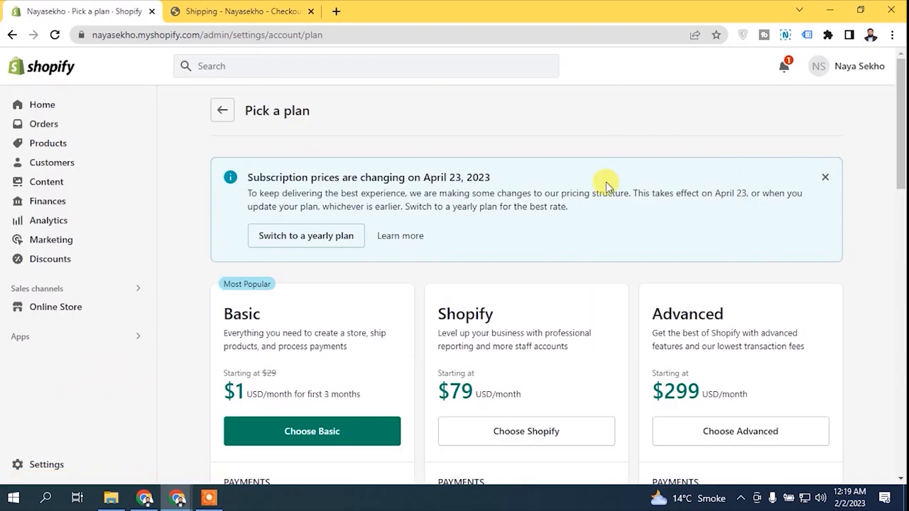
{"action": "scroll", "coordinate": [893, 251], "scroll_direction": "down", "scroll_amount": 3}
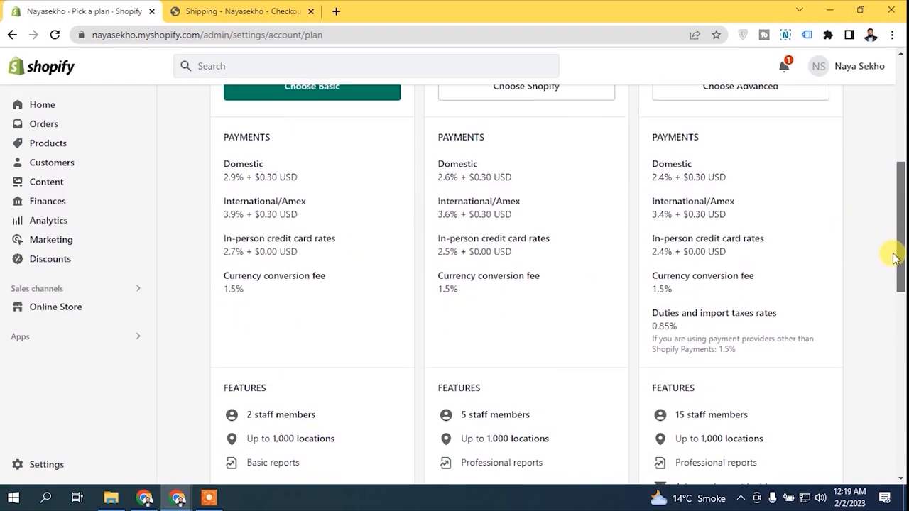
{"action": "left_click_drag", "start_coordinate": [485, 316], "coordinate": [548, 317]}
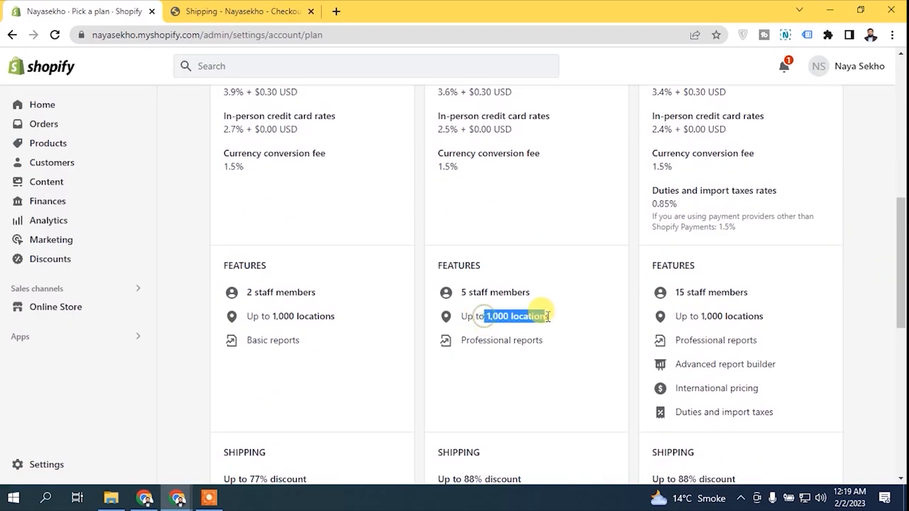
{"action": "left_click_drag", "start_coordinate": [691, 316], "coordinate": [807, 316]}
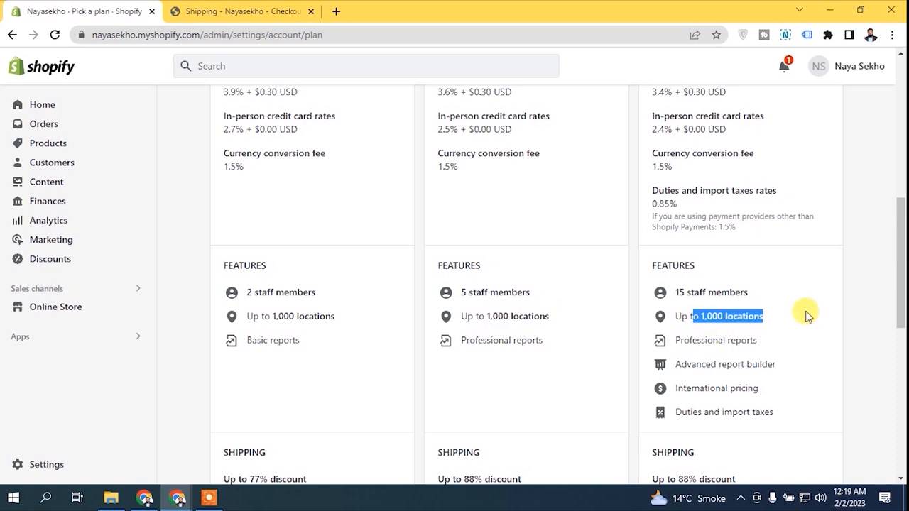
Step: Open the store's Locations settings and review the description of what locations are used for
{"action": "left_click_drag", "start_coordinate": [900, 274], "coordinate": [900, 276]}
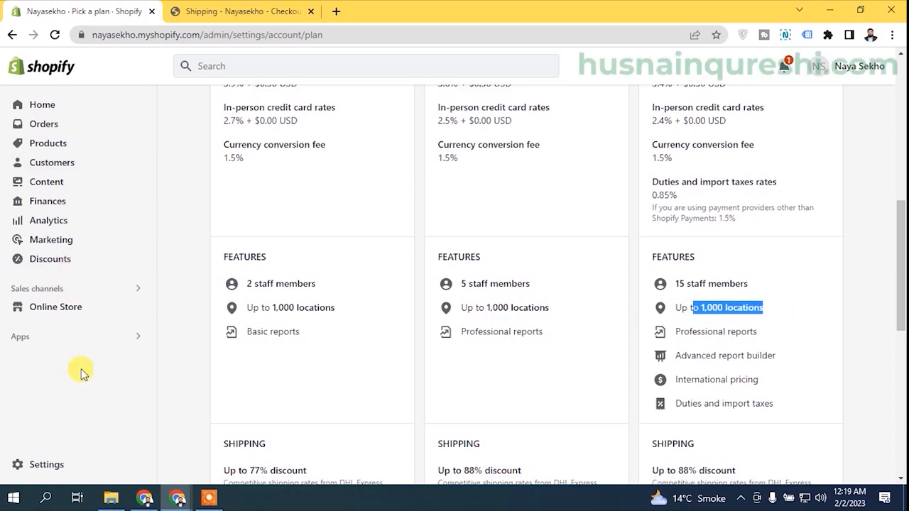
{"action": "left_click", "coordinate": [57, 464]}
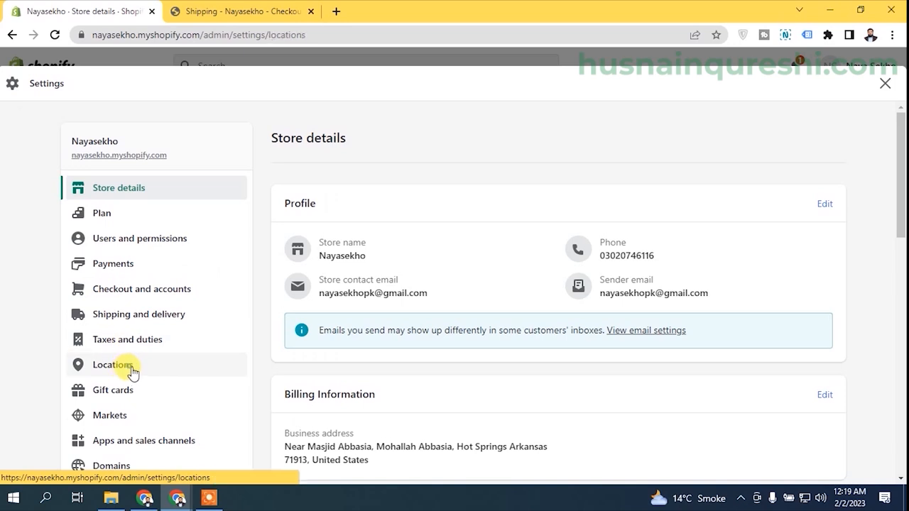
{"action": "left_click", "coordinate": [129, 374]}
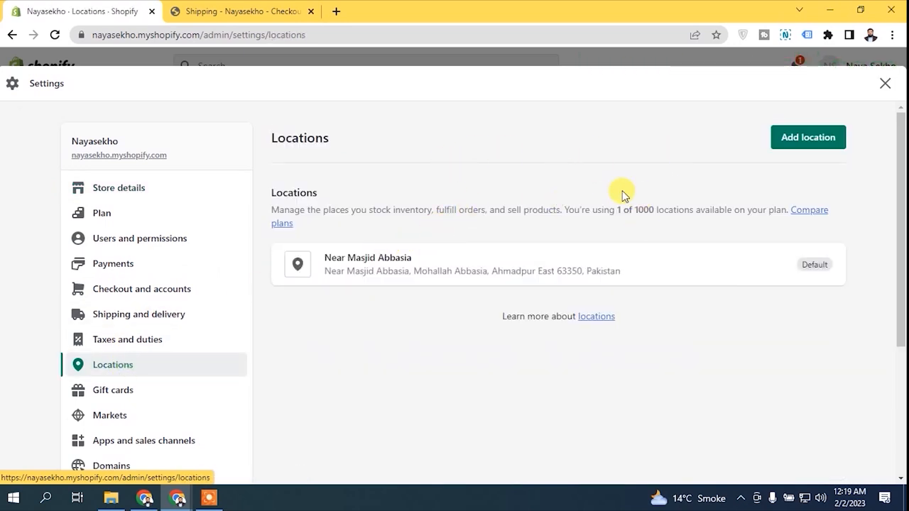
{"action": "left_click_drag", "start_coordinate": [369, 210], "coordinate": [434, 210]}
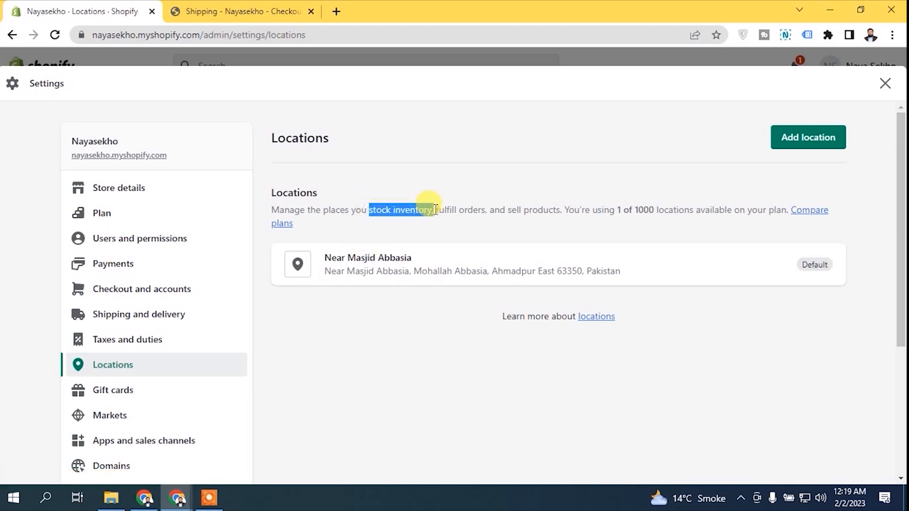
{"action": "left_click_drag", "start_coordinate": [436, 211], "coordinate": [487, 209]}
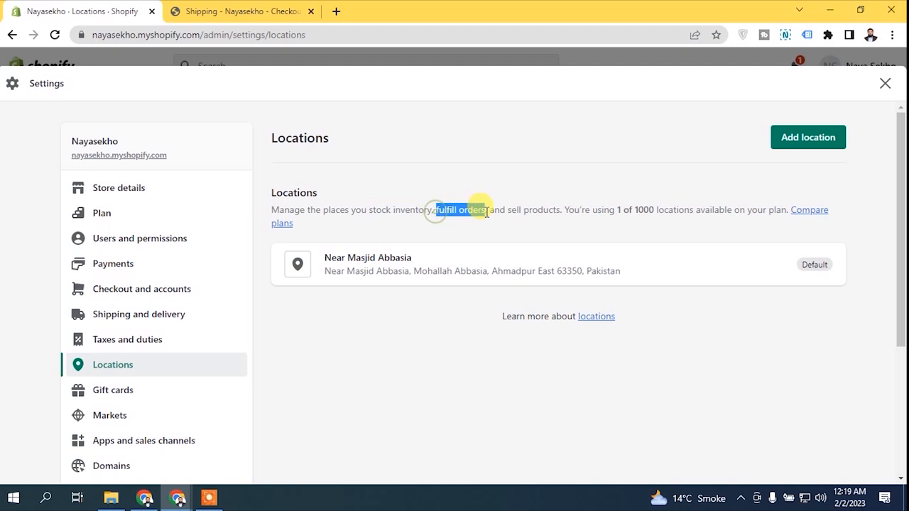
{"action": "left_click", "coordinate": [522, 209]}
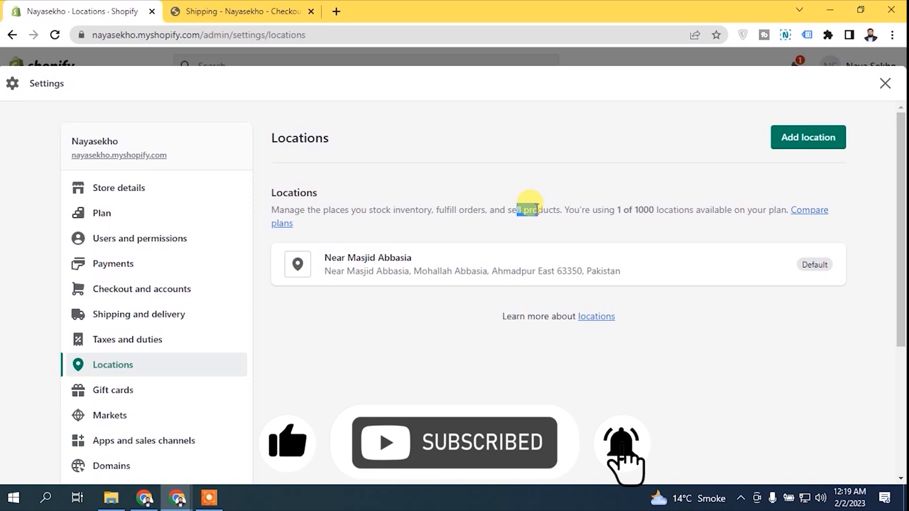
{"action": "left_click", "coordinate": [571, 186]}
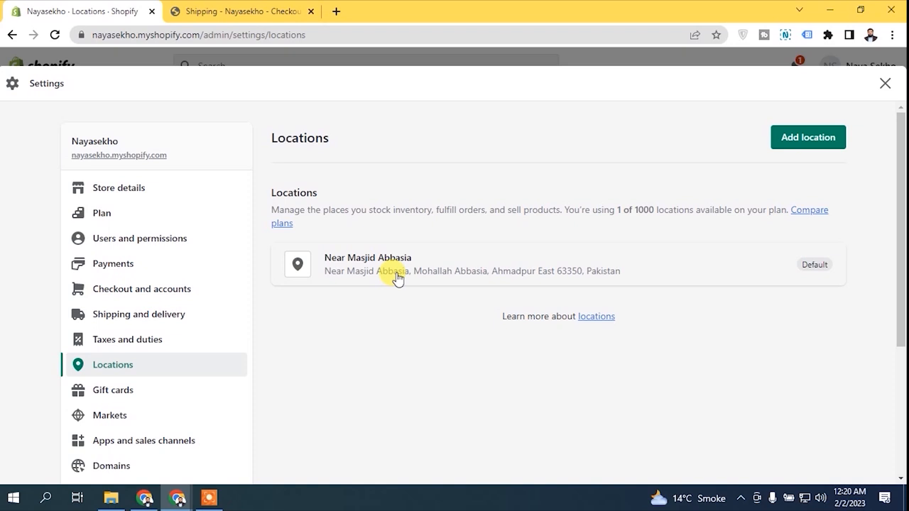
Step: Start adding a new store location and name it Karachi Warehouse
{"action": "left_click", "coordinate": [804, 138]}
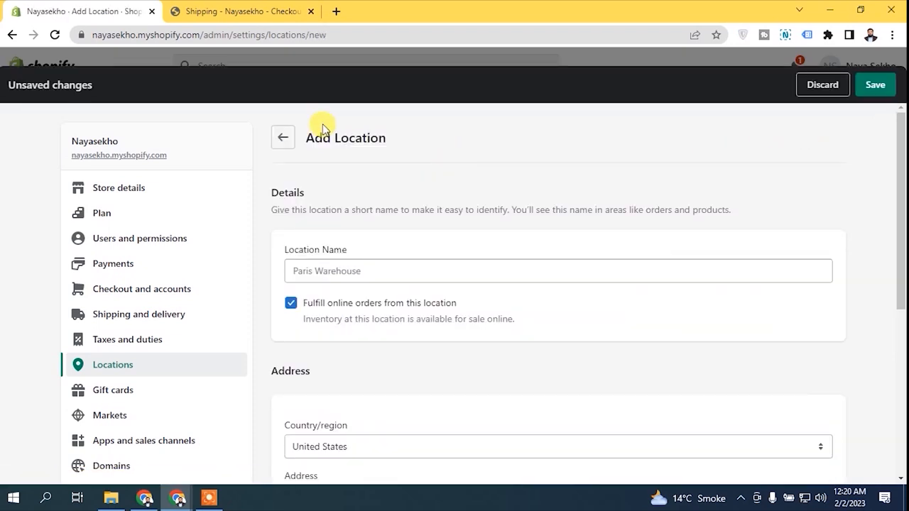
{"action": "left_click", "coordinate": [283, 137]}
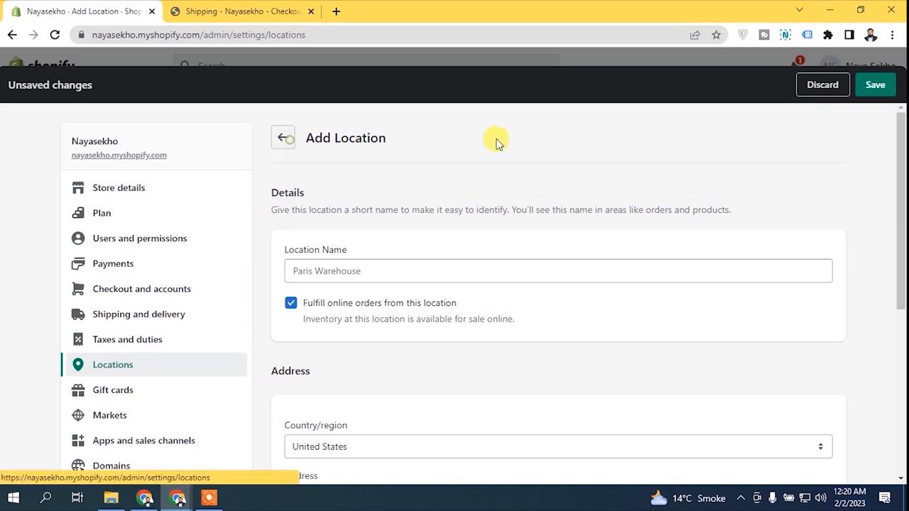
{"action": "left_click", "coordinate": [822, 147]}
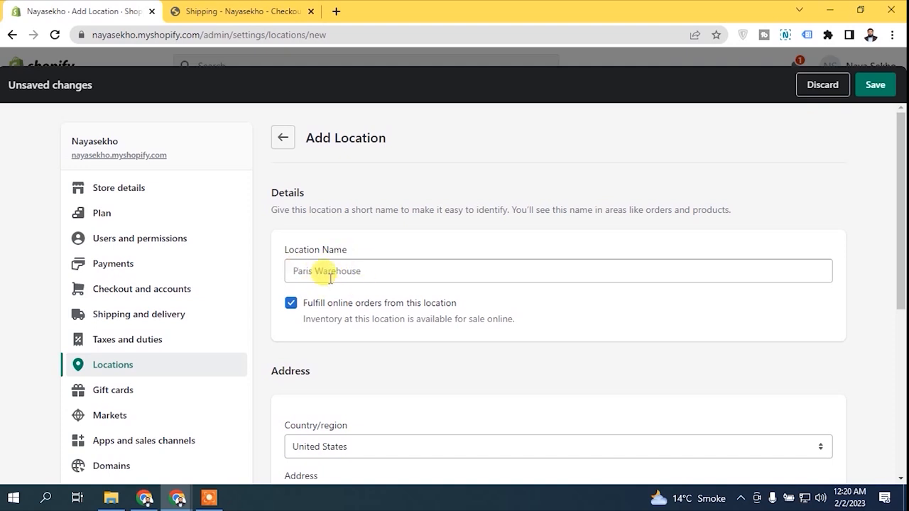
{"action": "left_click", "coordinate": [329, 278]}
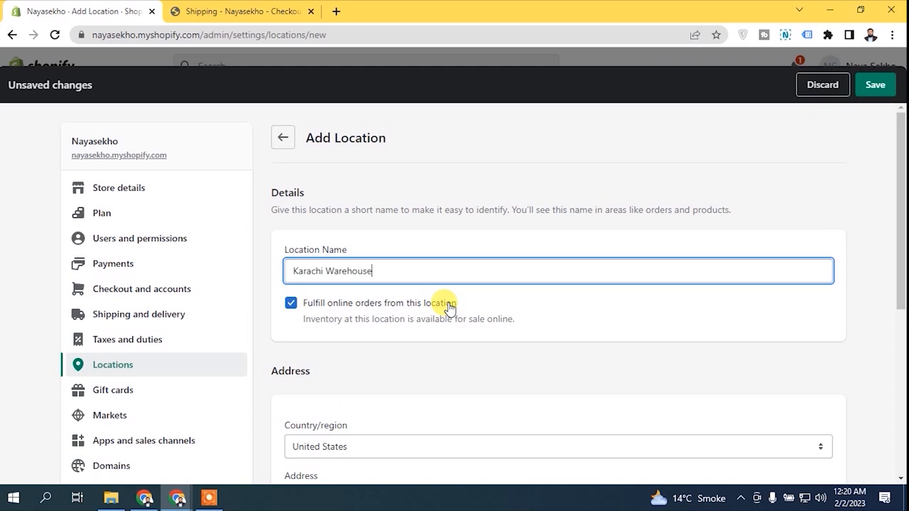
{"action": "left_click", "coordinate": [380, 241]}
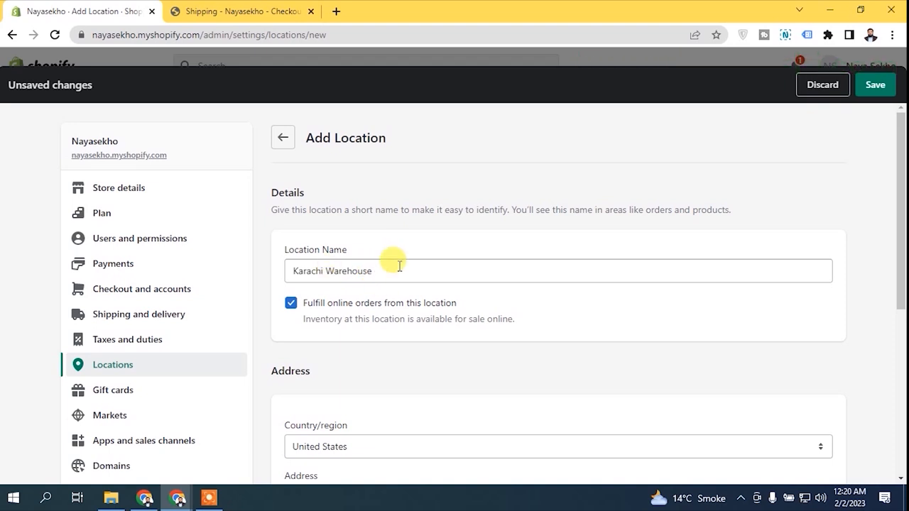
Step: Turn off online order fulfilment for the new location, confirm the change, and turn it back on
{"action": "scroll", "coordinate": [896, 273], "scroll_direction": "down", "scroll_amount": 2}
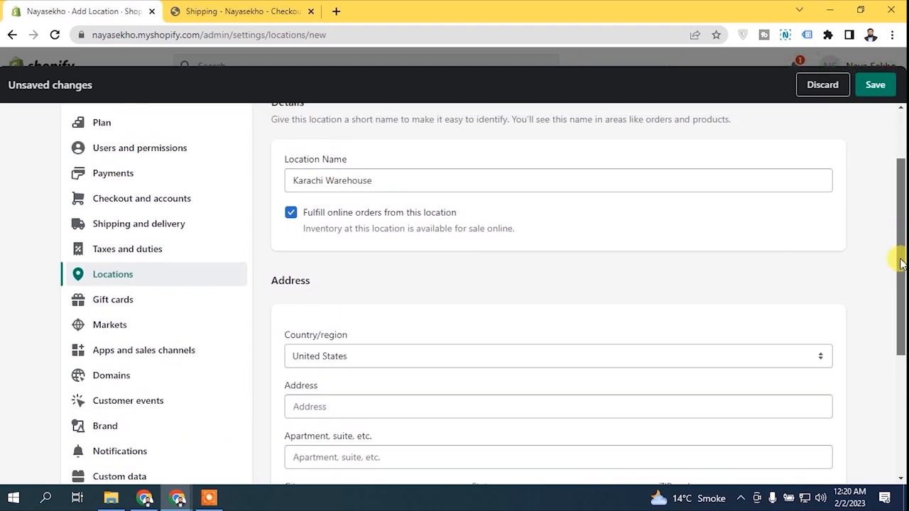
{"action": "scroll", "coordinate": [896, 274], "scroll_direction": "up", "scroll_amount": 1}
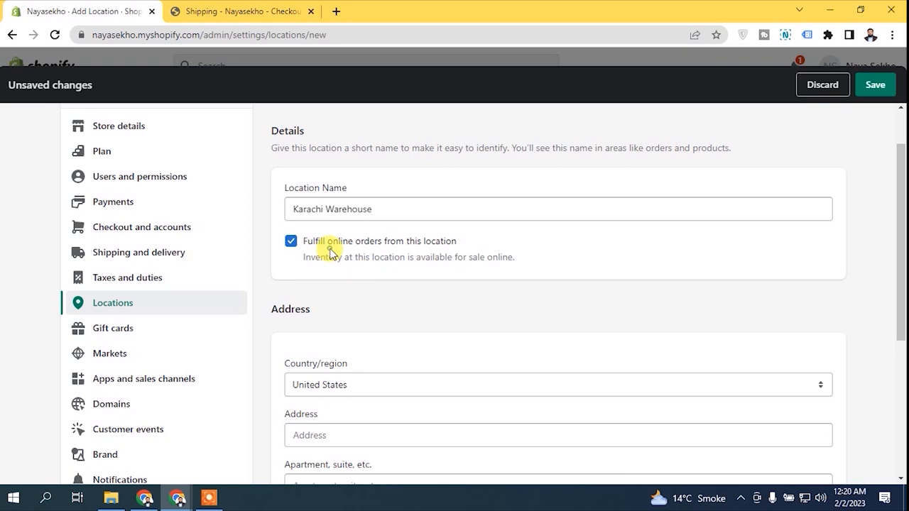
{"action": "left_click", "coordinate": [314, 240]}
{"action": "left_click", "coordinate": [596, 308]}
{"action": "left_click", "coordinate": [351, 242]}
{"action": "left_click", "coordinate": [413, 241]}
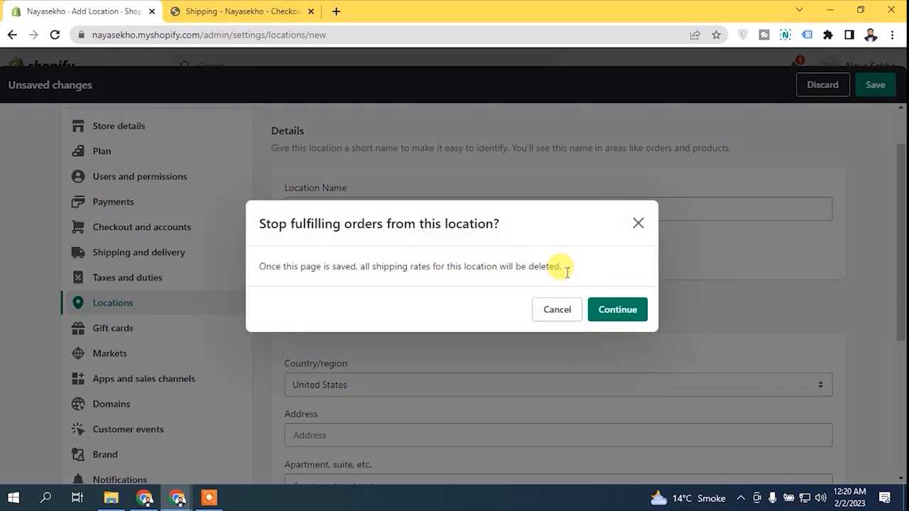
{"action": "left_click", "coordinate": [606, 310]}
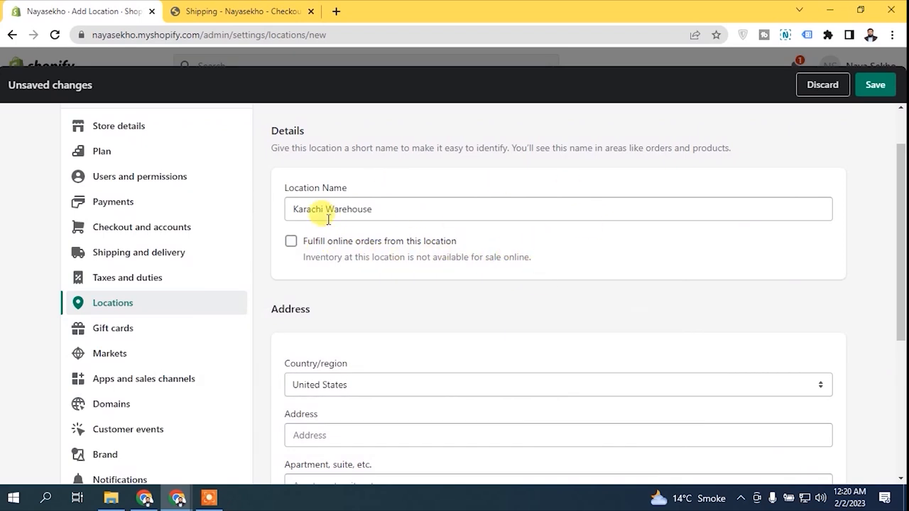
{"action": "left_click", "coordinate": [361, 241]}
Step: Set the new location's country/region to Pakistan
{"action": "left_click_drag", "start_coordinate": [899, 217], "coordinate": [886, 320]}
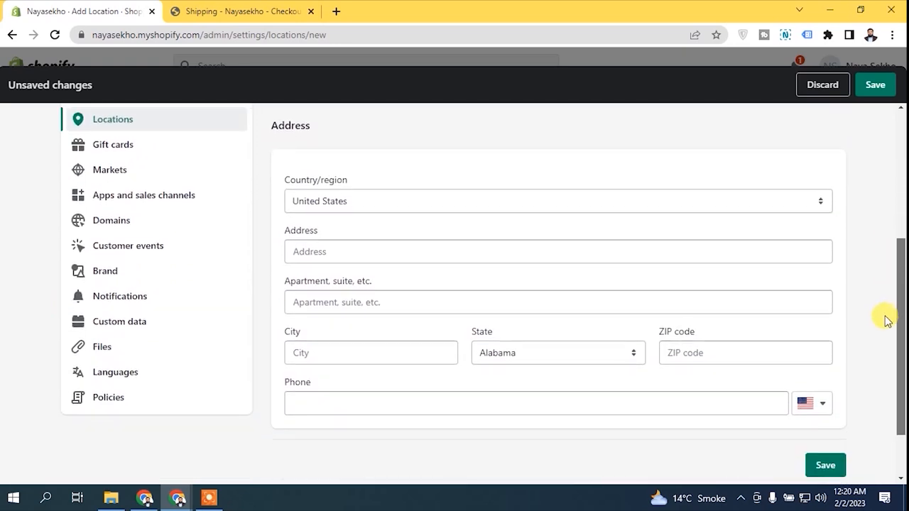
{"action": "left_click", "coordinate": [372, 203]}
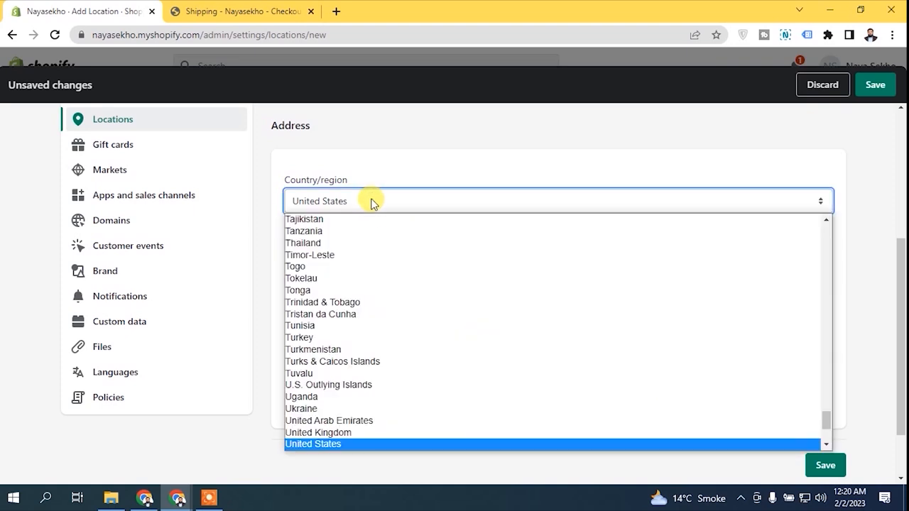
{"action": "key", "text": "p"}
{"action": "key", "text": "Return"}
Step: Enter Karachi as the location's city and fill in the warehouse address from a matching address suggestion
{"action": "left_click", "coordinate": [353, 250]}
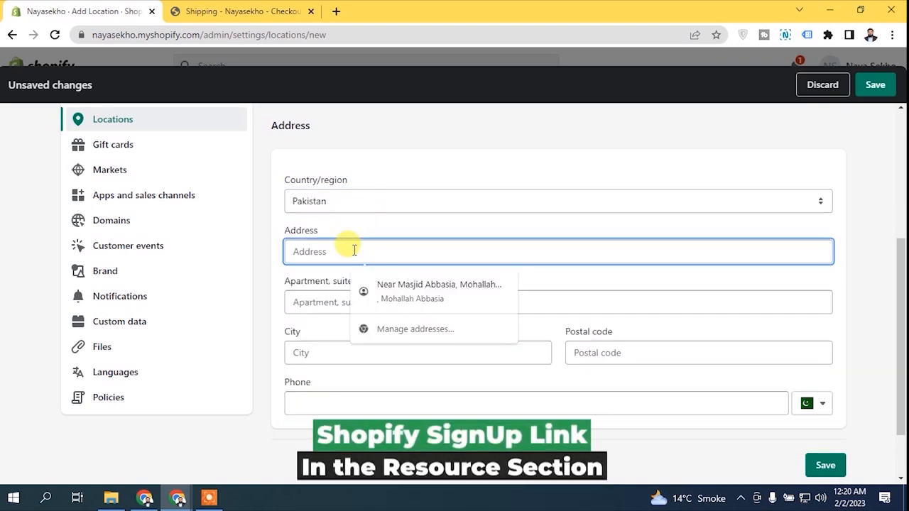
{"action": "left_click", "coordinate": [294, 351]}
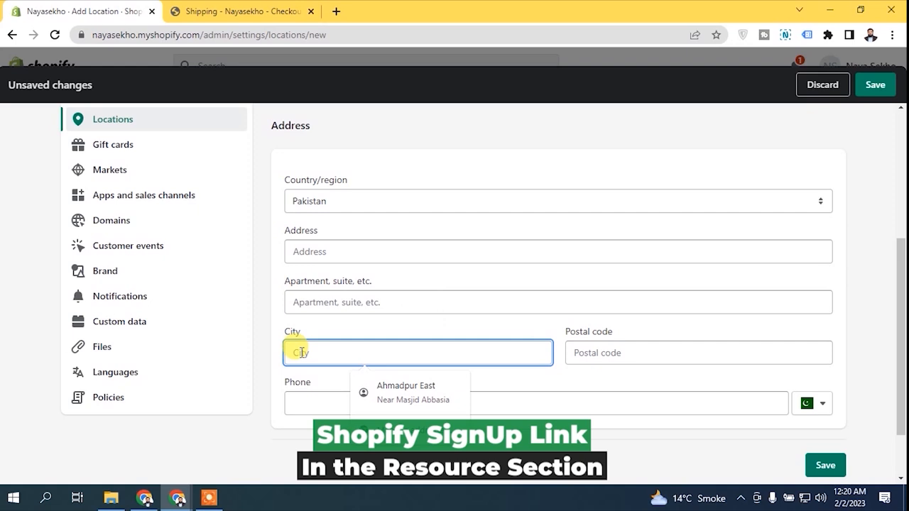
{"action": "type", "text": "Karachi"}
{"action": "left_click", "coordinate": [321, 260]}
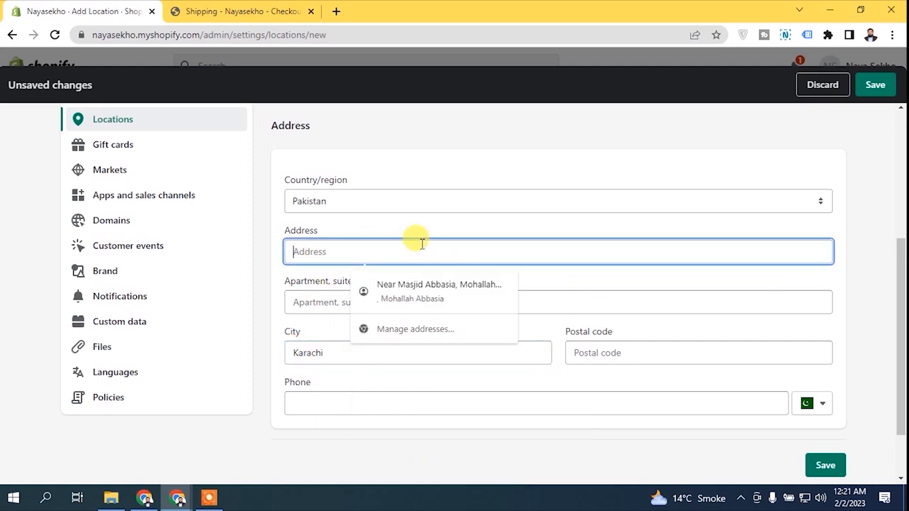
{"action": "type", "text": "Or"}
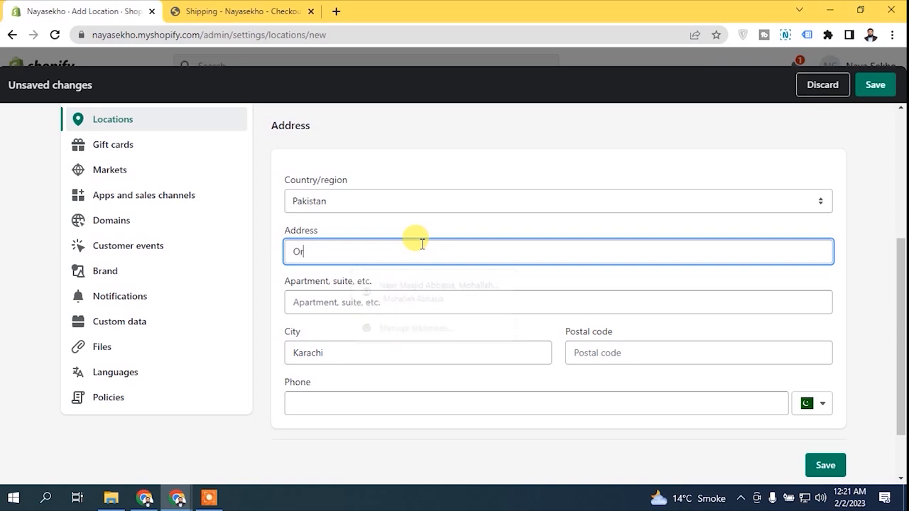
{"action": "type", "text": "ang"}
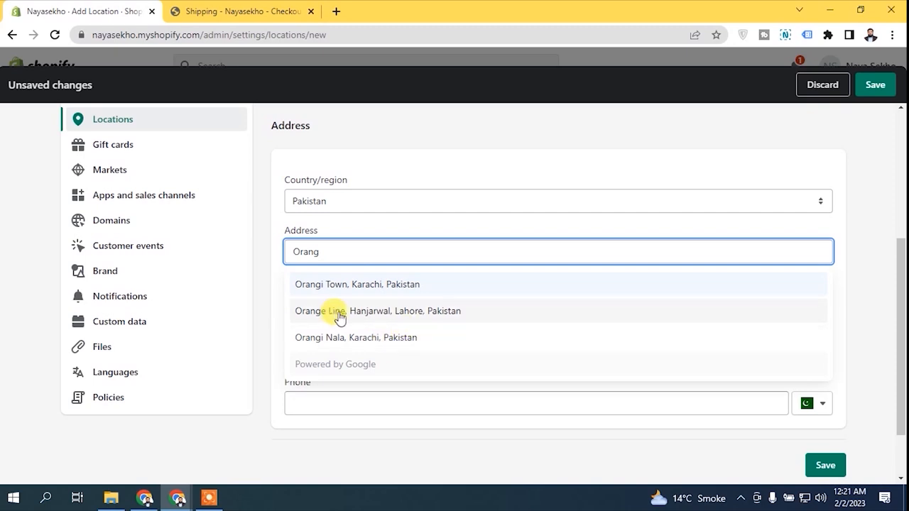
{"action": "left_click", "coordinate": [392, 284]}
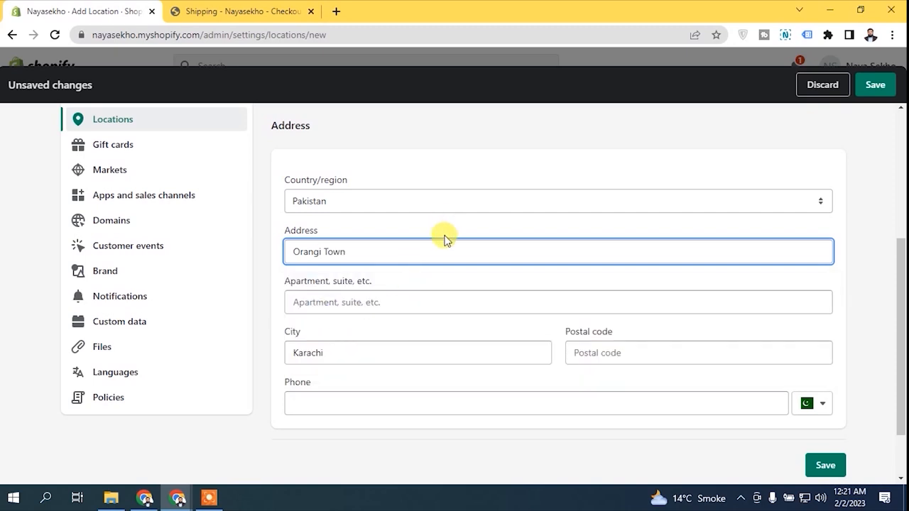
Step: Look up the postal code of the warehouse's area in Karachi in a new browser tab
{"action": "left_click", "coordinate": [588, 353]}
{"action": "left_click", "coordinate": [574, 327]}
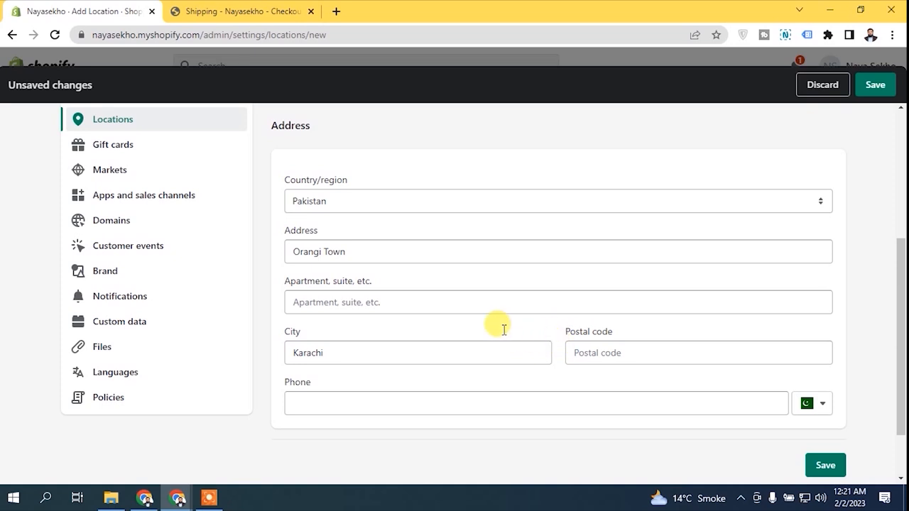
{"action": "left_click", "coordinate": [336, 11]}
{"action": "type", "text": "or"}
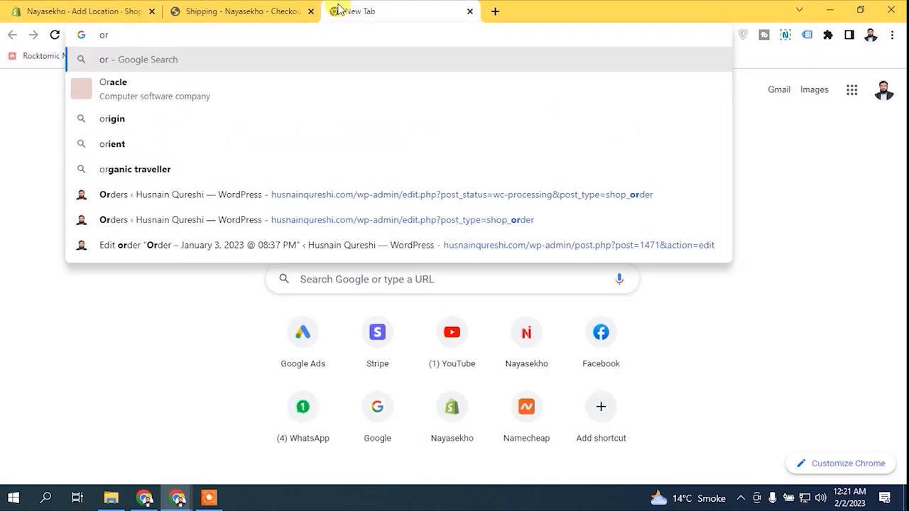
{"action": "type", "text": "agin"}
{"action": "key", "text": "BackSpace"}
{"action": "key", "text": "BackSpace"}
{"action": "key", "text": "BackSpace"}
{"action": "type", "text": "ngi town karach"}
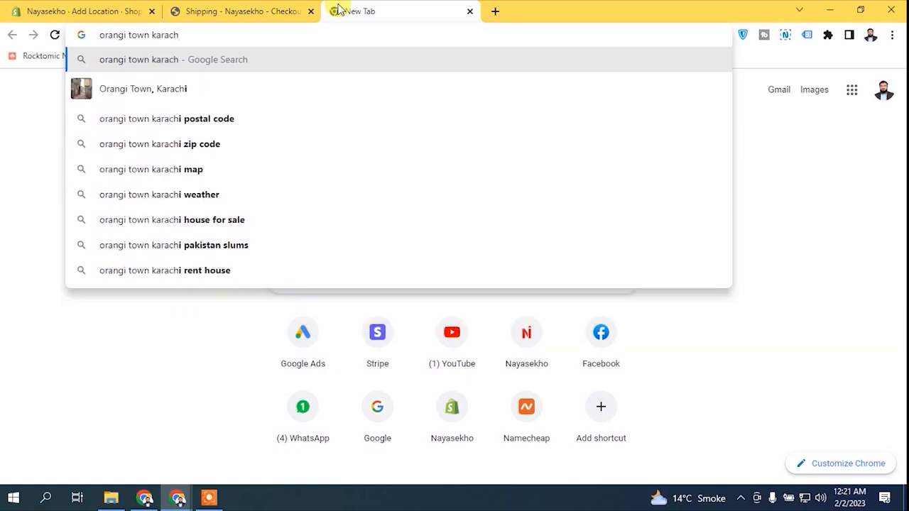
{"action": "type", "text": "i post"}
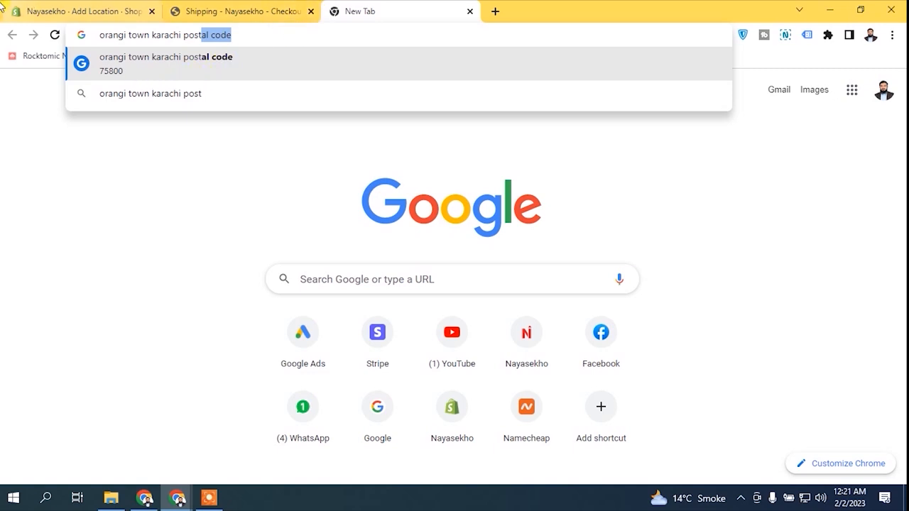
Step: Return to the Shopify location form and enter the area's postal code
{"action": "left_click", "coordinate": [28, 11]}
{"action": "left_click", "coordinate": [580, 350]}
{"action": "type", "text": "7"}
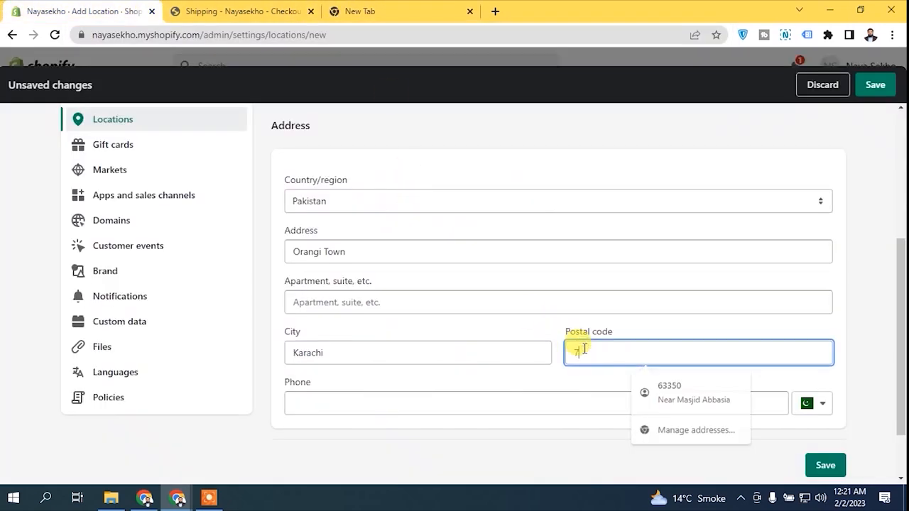
{"action": "type", "text": "5800"}
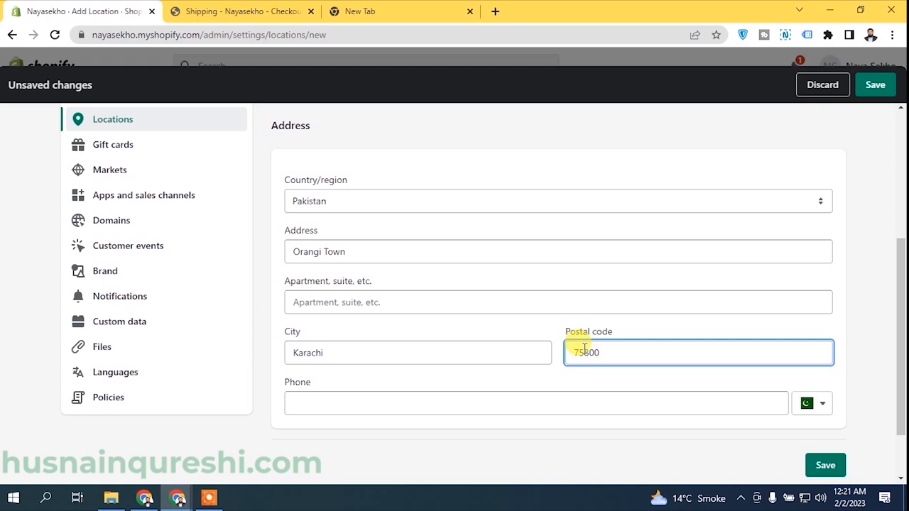
Step: Save the new location without storing its address in the browser, and return to the locations list
{"action": "left_click_drag", "start_coordinate": [901, 364], "coordinate": [900, 389]}
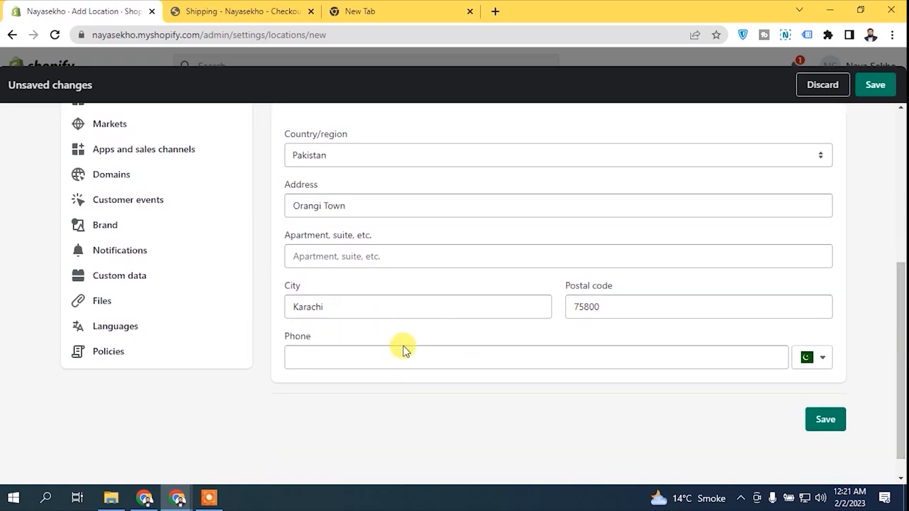
{"action": "left_click", "coordinate": [830, 419]}
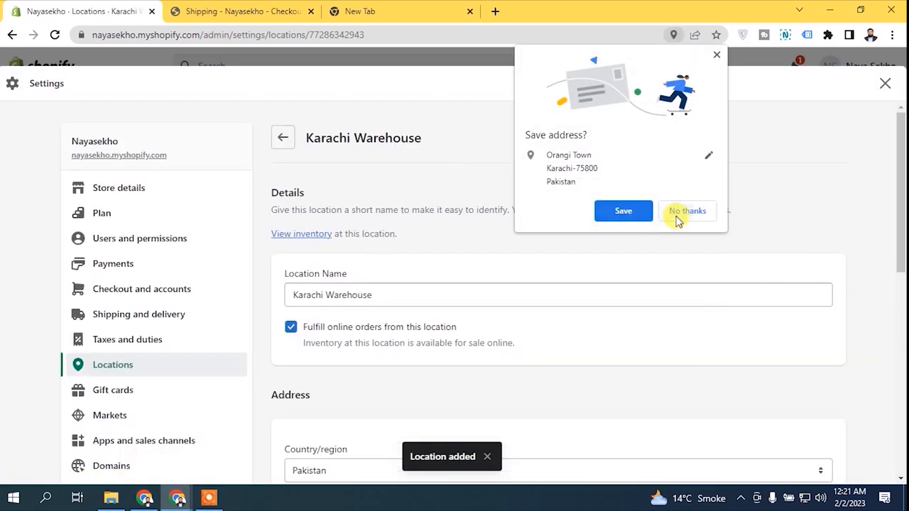
{"action": "left_click", "coordinate": [676, 216]}
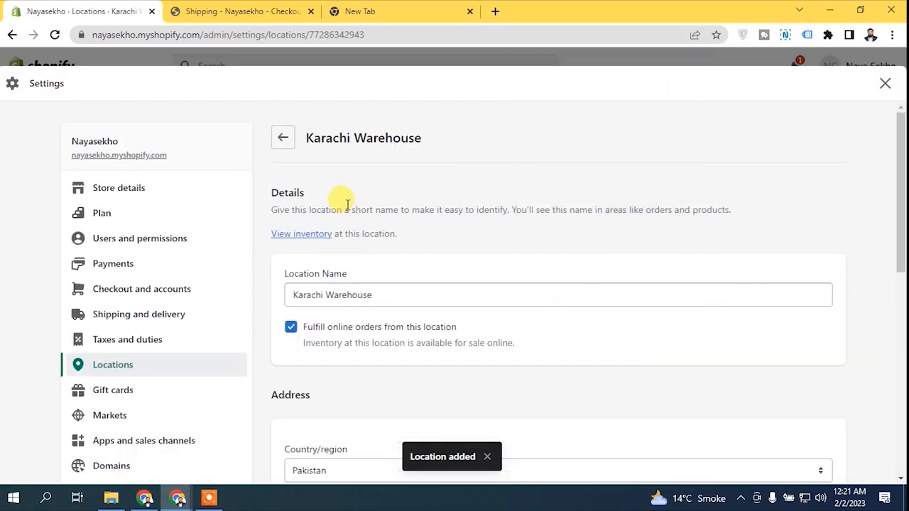
{"action": "mouse_move", "coordinate": [901, 188]}
{"action": "left_mouse_down"}
{"action": "mouse_move", "coordinate": [903, 323]}
{"action": "mouse_move", "coordinate": [899, 191]}
{"action": "left_mouse_up"}
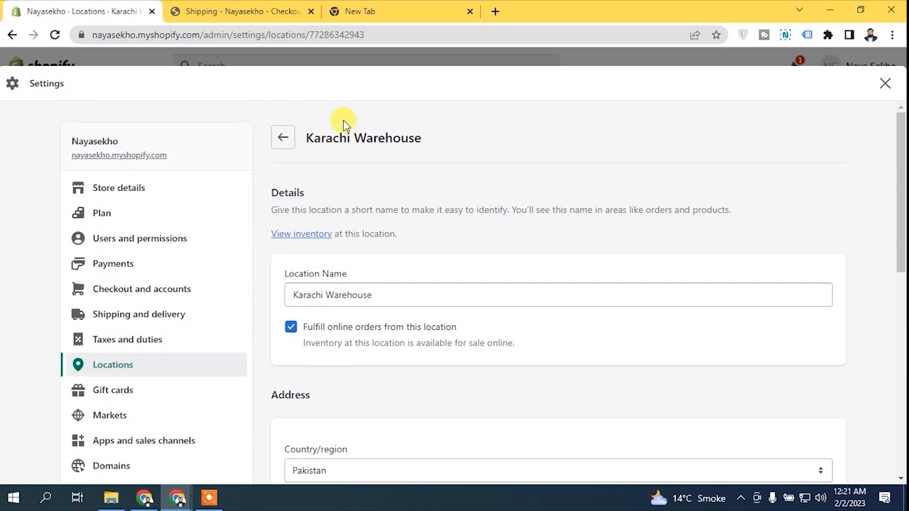
{"action": "left_click", "coordinate": [299, 138]}
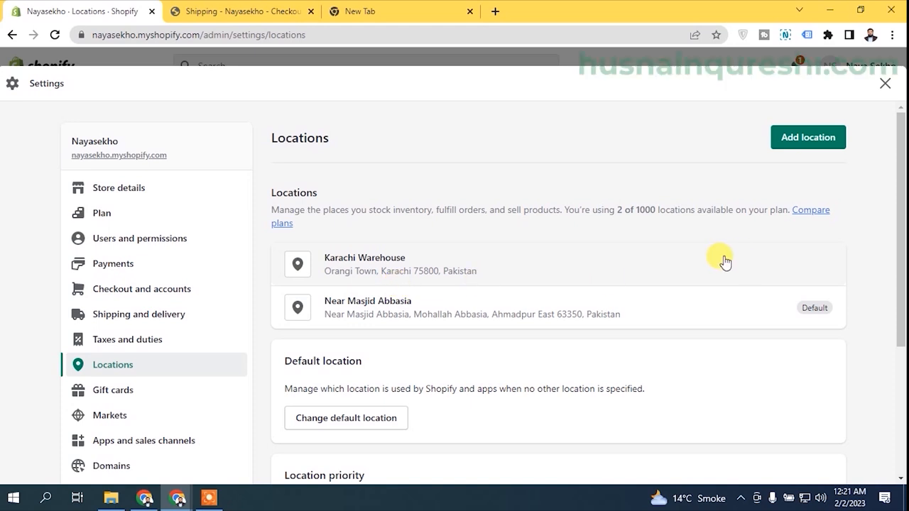
Step: Review the Karachi Warehouse location's details down to its deactivation option, and return to the locations list
{"action": "left_click", "coordinate": [588, 278]}
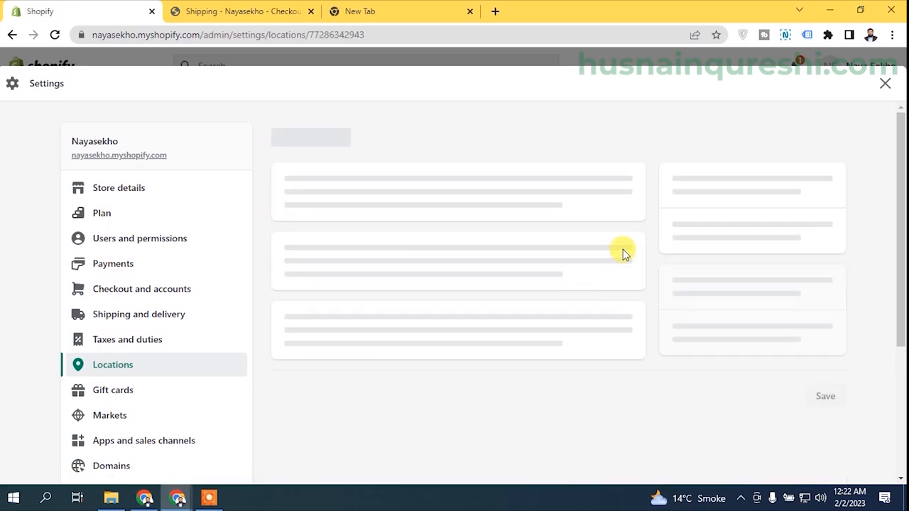
{"action": "left_click_drag", "start_coordinate": [899, 169], "coordinate": [903, 353]}
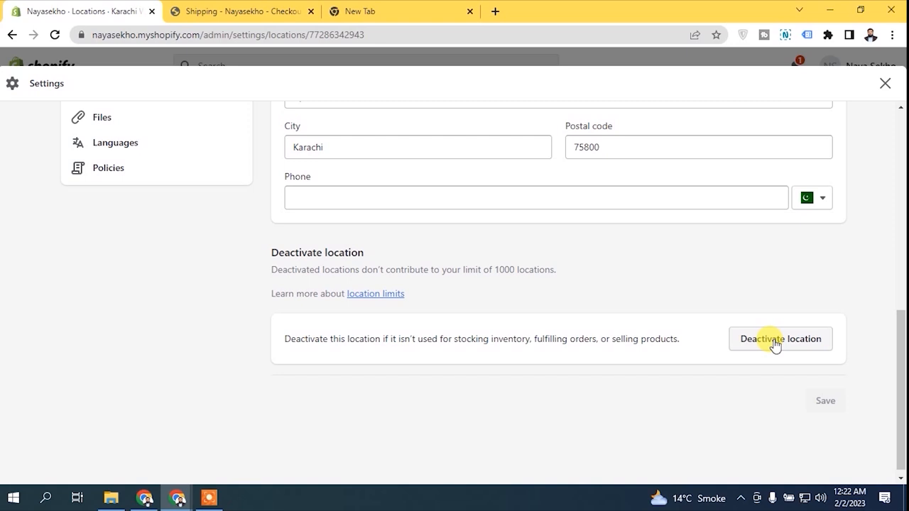
{"action": "scroll", "coordinate": [773, 328], "scroll_direction": "up", "scroll_amount": 10}
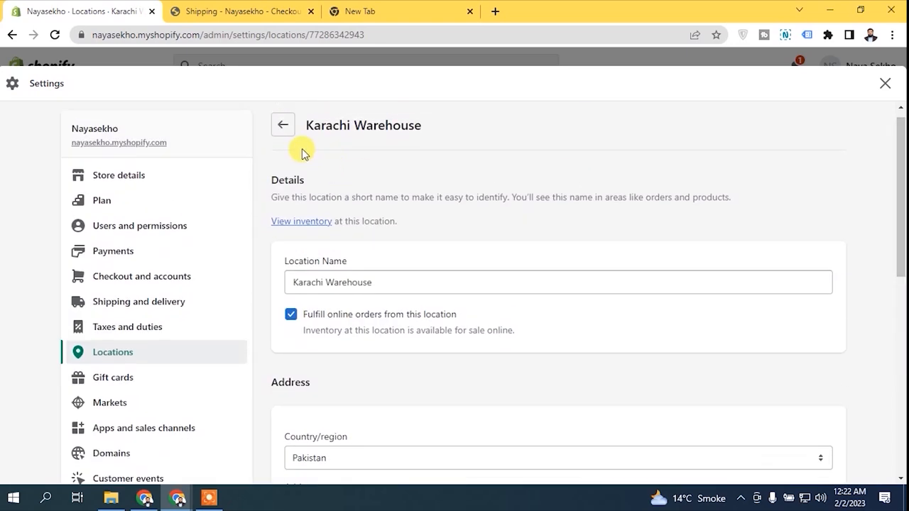
{"action": "left_click", "coordinate": [284, 127]}
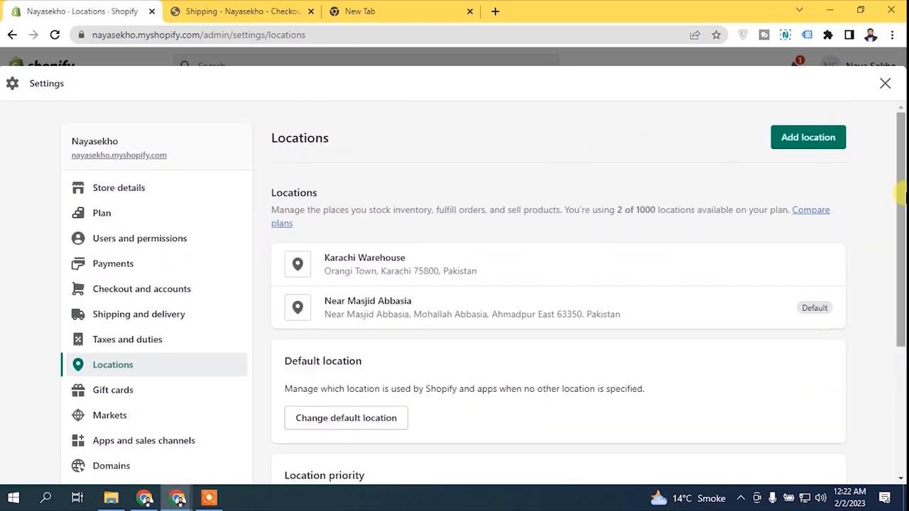
Step: Change the store's default location to Karachi Warehouse and save it
{"action": "scroll", "coordinate": [601, 245], "scroll_direction": "down", "scroll_amount": 1}
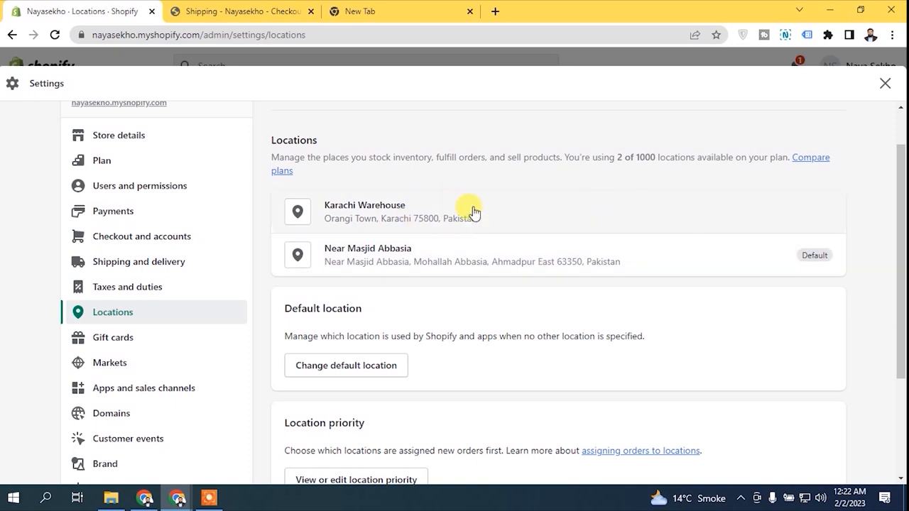
{"action": "scroll", "coordinate": [901, 253], "scroll_direction": "down", "scroll_amount": 2}
{"action": "scroll", "coordinate": [901, 257], "scroll_direction": "up", "scroll_amount": 2}
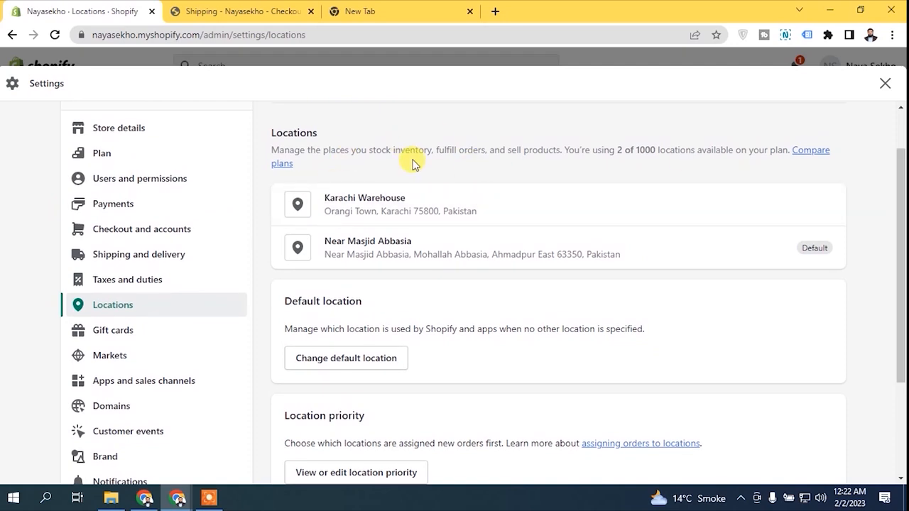
{"action": "scroll", "coordinate": [900, 269], "scroll_direction": "down", "scroll_amount": 1}
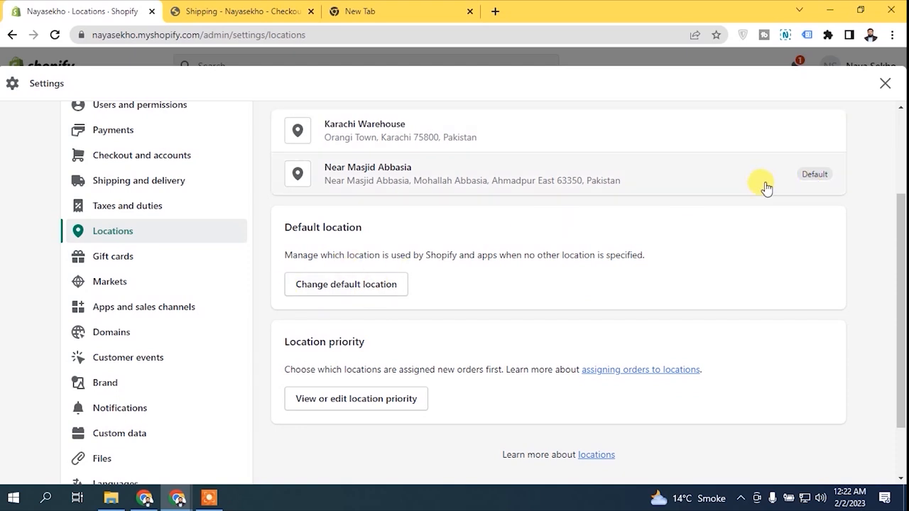
{"action": "left_click", "coordinate": [383, 280]}
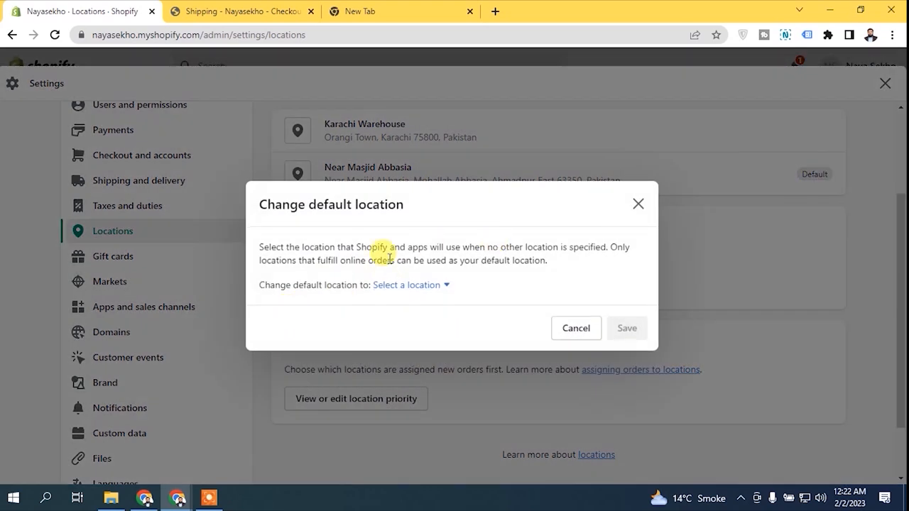
{"action": "left_click", "coordinate": [444, 287]}
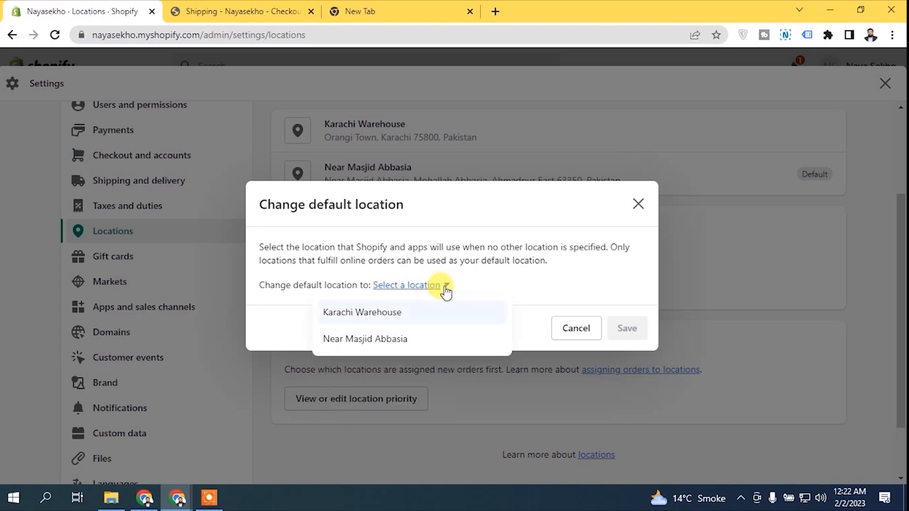
{"action": "left_click", "coordinate": [376, 313]}
{"action": "left_click", "coordinate": [628, 326]}
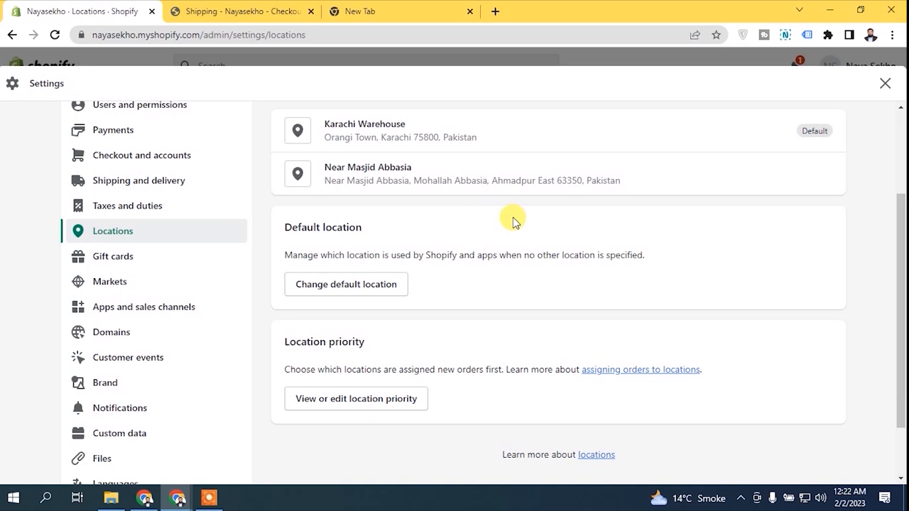
Step: Switch the default location back to Near Masjid Abbasia and save it
{"action": "left_click", "coordinate": [372, 284]}
{"action": "left_click", "coordinate": [407, 287]}
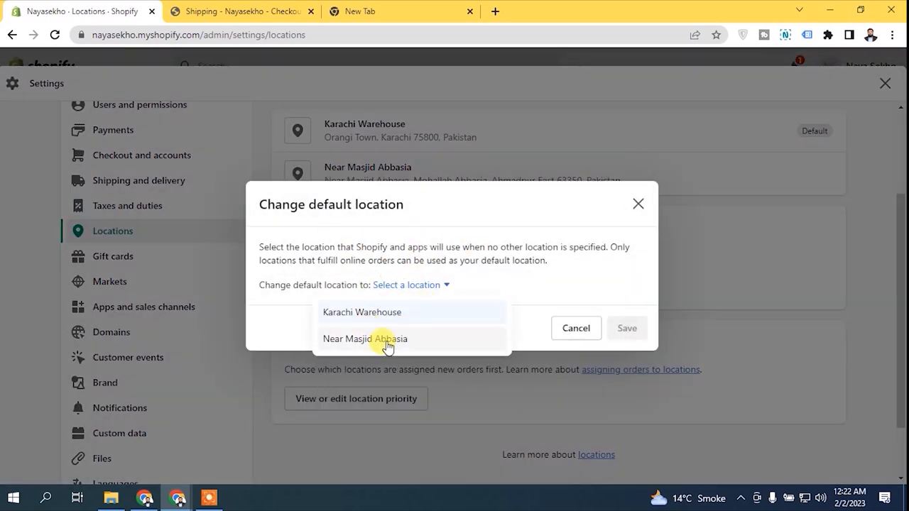
{"action": "left_click", "coordinate": [376, 338]}
{"action": "left_click", "coordinate": [633, 335]}
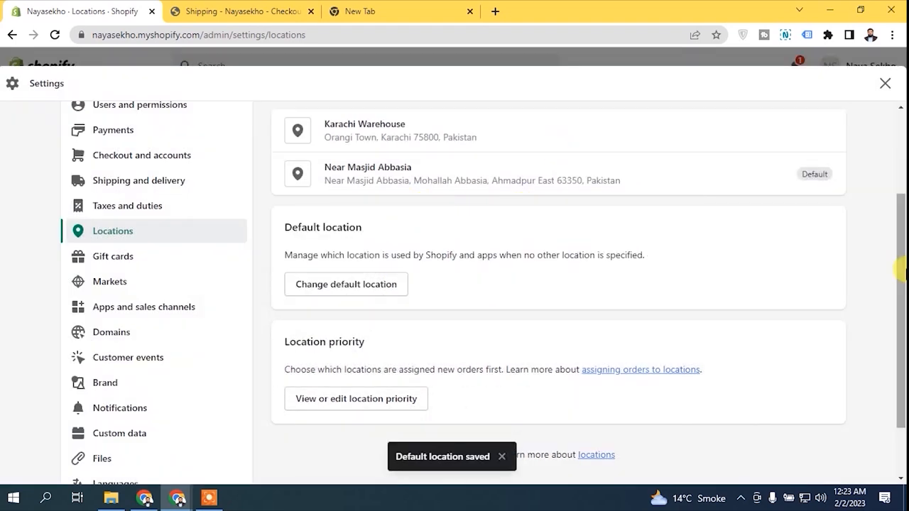
Step: Leave the location settings and open the product inventory to check which locations it can be viewed for
{"action": "scroll", "coordinate": [805, 324], "scroll_direction": "down", "scroll_amount": 1}
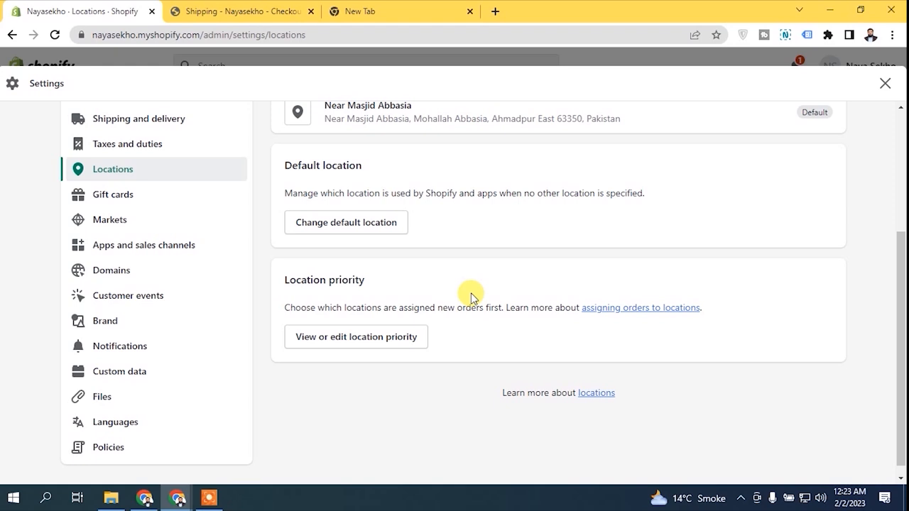
{"action": "left_click_drag", "start_coordinate": [900, 296], "coordinate": [896, 168]}
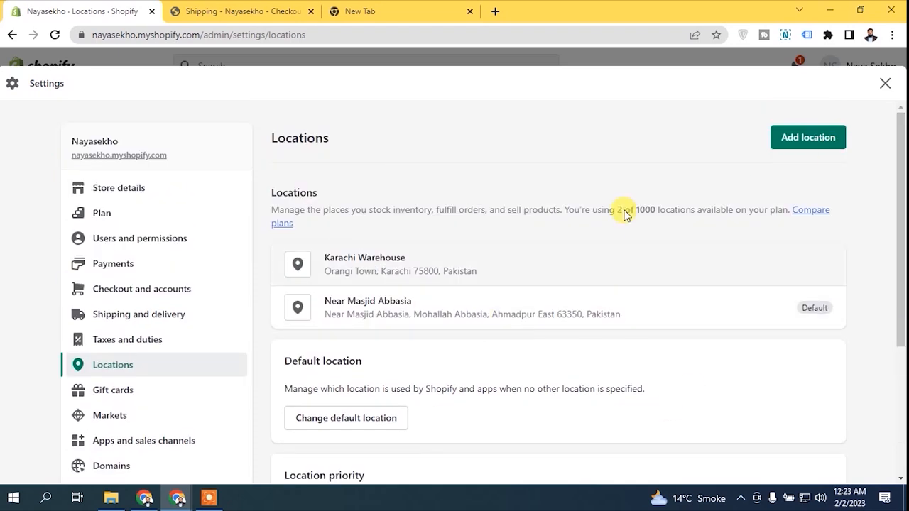
{"action": "left_click", "coordinate": [884, 81]}
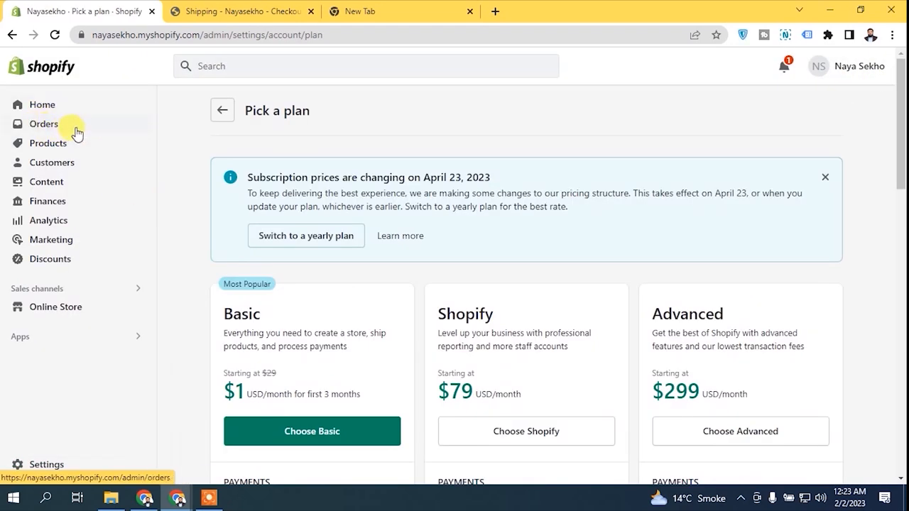
{"action": "left_click", "coordinate": [61, 145]}
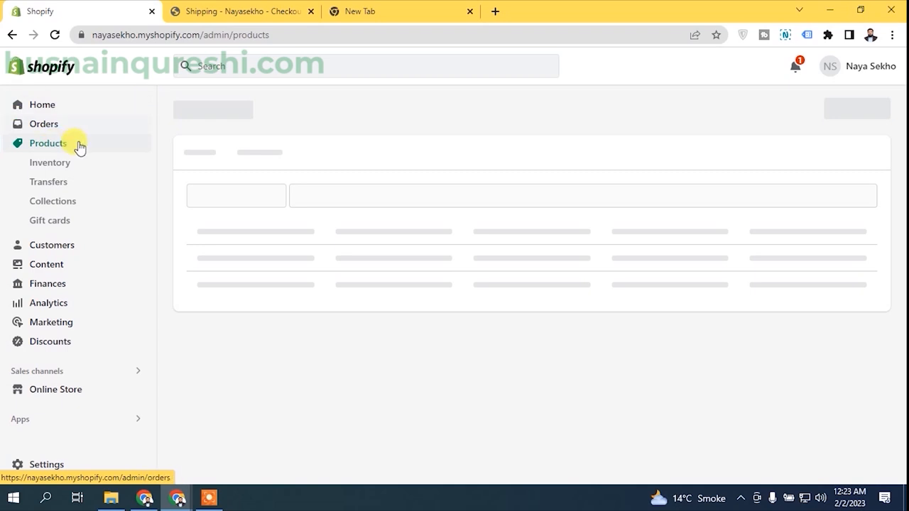
{"action": "left_click", "coordinate": [71, 166]}
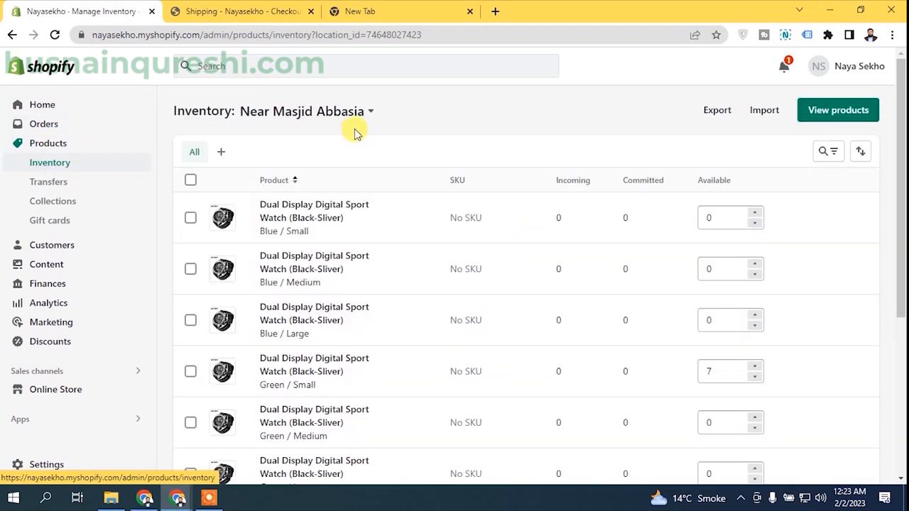
{"action": "left_click", "coordinate": [364, 113]}
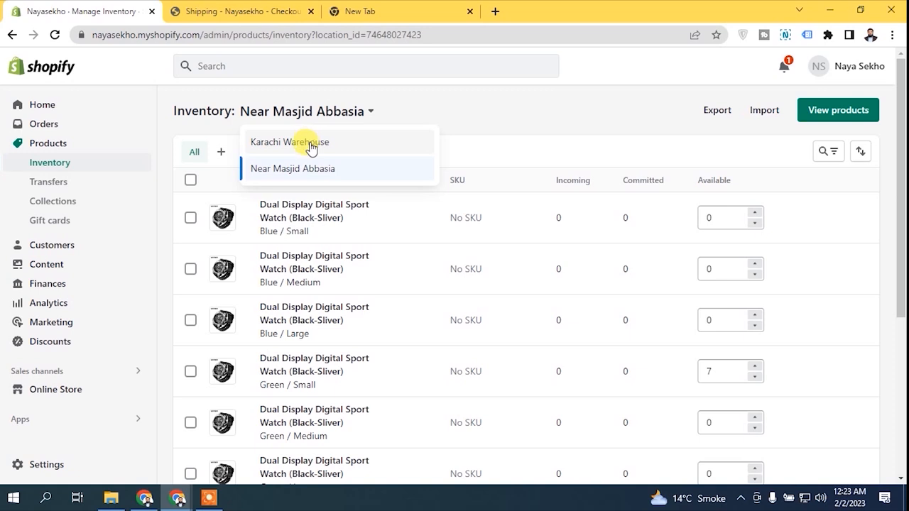
{"action": "left_click", "coordinate": [522, 139]}
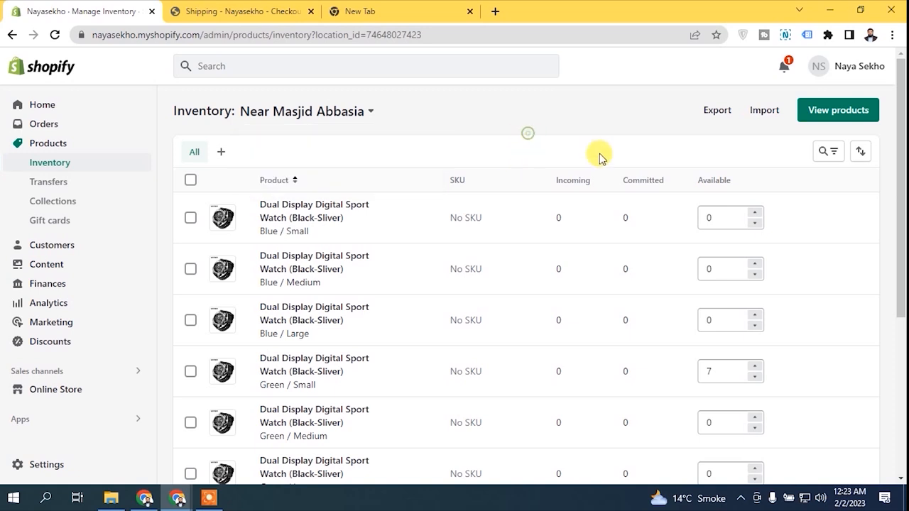
Step: Set the black-silver watch's available stock to 6 for Black / Large and 7 for Black / Medium, and save both
{"action": "scroll", "coordinate": [902, 171], "scroll_direction": "down", "scroll_amount": 1}
{"action": "left_click_drag", "start_coordinate": [900, 255], "coordinate": [899, 374]}
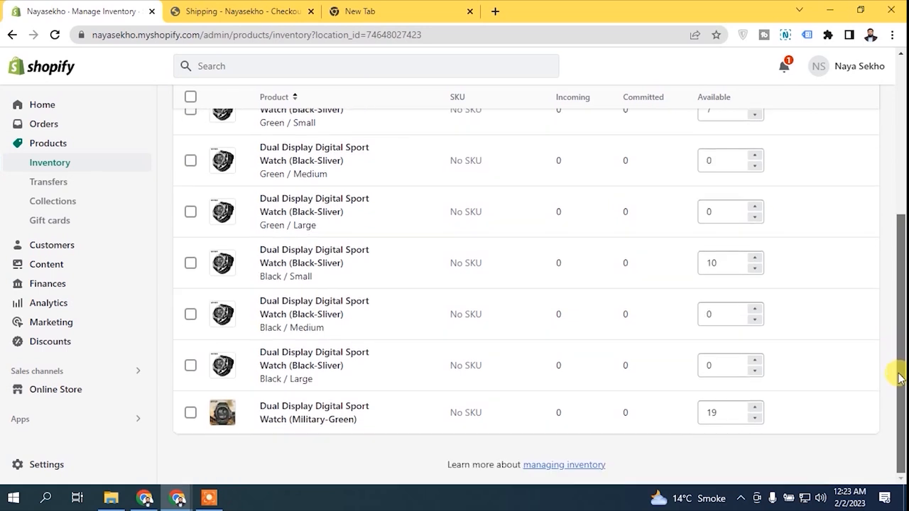
{"action": "left_click", "coordinate": [755, 360]}
{"action": "left_click", "coordinate": [755, 360]}
{"action": "left_click", "coordinate": [755, 360]}
{"action": "left_click", "coordinate": [755, 360]}
{"action": "left_click", "coordinate": [755, 360]}
{"action": "left_click", "coordinate": [754, 360]}
{"action": "left_click", "coordinate": [755, 309]}
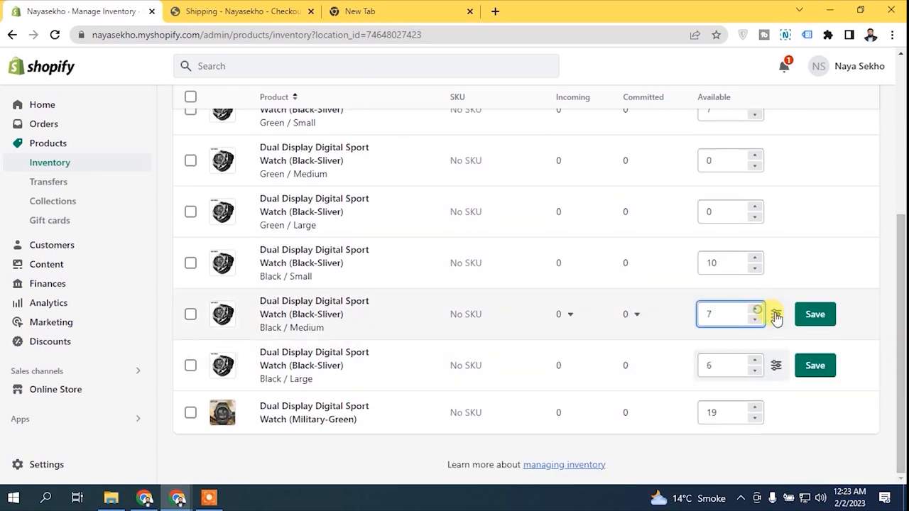
{"action": "left_click", "coordinate": [824, 314]}
{"action": "left_click", "coordinate": [815, 365]}
Step: Set the black-silver watch's available quantity to 6 for Green / Large and 5 for Green / Medium
{"action": "left_click", "coordinate": [755, 207]}
{"action": "left_click", "coordinate": [754, 206]}
{"action": "left_click", "coordinate": [755, 207]}
{"action": "left_click", "coordinate": [755, 207]}
{"action": "left_click", "coordinate": [754, 207]}
{"action": "left_click", "coordinate": [755, 207]}
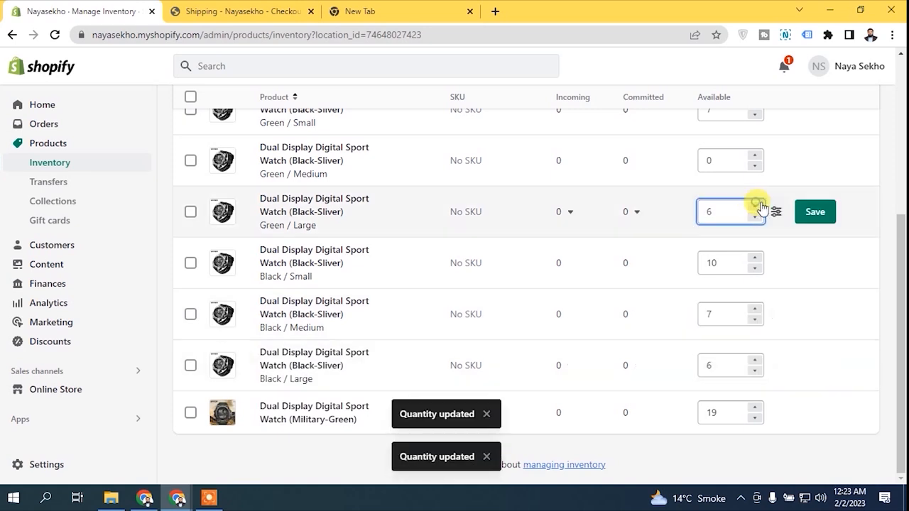
{"action": "left_click", "coordinate": [754, 156]}
{"action": "left_click", "coordinate": [754, 155]}
{"action": "left_click", "coordinate": [754, 155]}
{"action": "left_click", "coordinate": [755, 156]}
{"action": "left_click", "coordinate": [754, 156]}
Step: Set the Blue / Large variant's available quantity to 8 and save it along with the Green / Medium and Green / Large quantities
{"action": "left_click_drag", "start_coordinate": [900, 264], "coordinate": [896, 178]}
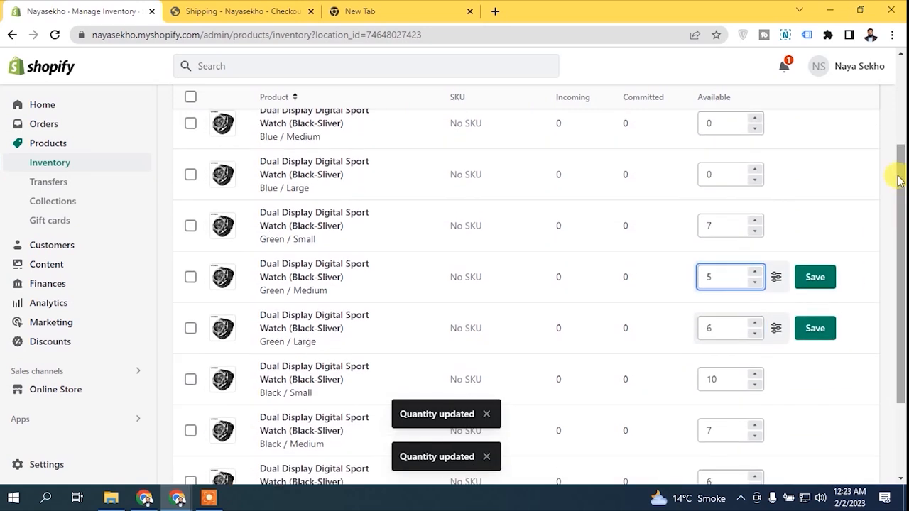
{"action": "left_click", "coordinate": [755, 170]}
{"action": "left_click", "coordinate": [755, 170]}
{"action": "left_click", "coordinate": [754, 171]}
{"action": "left_click", "coordinate": [755, 170]}
{"action": "left_click", "coordinate": [755, 170]}
{"action": "left_click", "coordinate": [754, 170]}
{"action": "left_click", "coordinate": [755, 171]}
{"action": "left_click", "coordinate": [812, 174]}
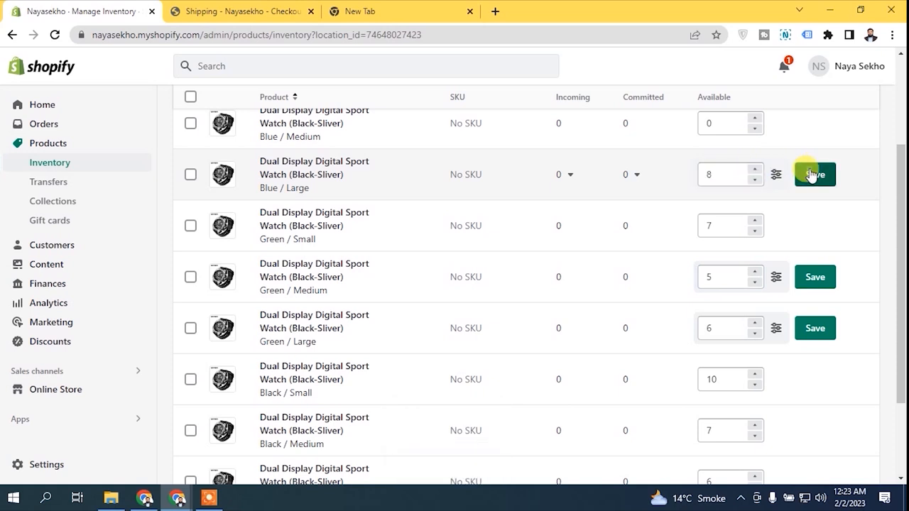
{"action": "left_click", "coordinate": [816, 278]}
{"action": "left_click", "coordinate": [824, 330]}
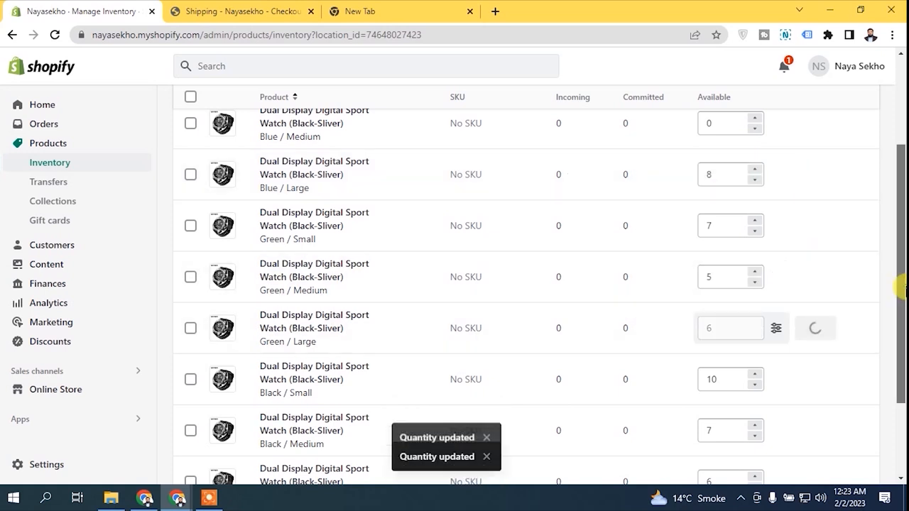
Step: Set the available quantity to 7 for Blue / Medium and 8 for Blue / Small, and save both
{"action": "scroll", "coordinate": [872, 209], "scroll_direction": "up", "scroll_amount": 3}
{"action": "left_click", "coordinate": [757, 265]}
{"action": "left_click", "coordinate": [756, 263]}
{"action": "left_click", "coordinate": [757, 263]}
{"action": "left_click", "coordinate": [757, 263]}
{"action": "left_click", "coordinate": [757, 263]}
{"action": "left_click", "coordinate": [757, 263]}
{"action": "left_click", "coordinate": [757, 262]}
{"action": "left_click", "coordinate": [756, 263]}
{"action": "left_click", "coordinate": [753, 210]}
{"action": "left_click", "coordinate": [815, 216]}
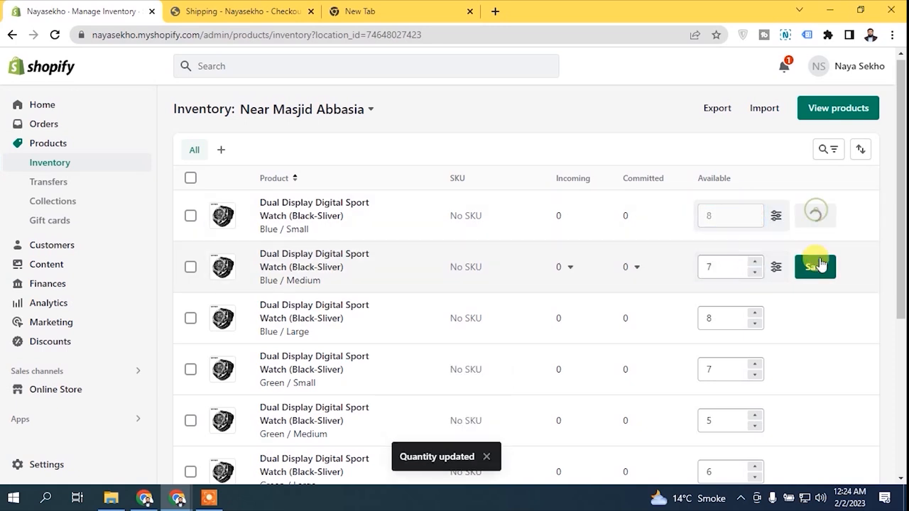
{"action": "left_click", "coordinate": [815, 266]}
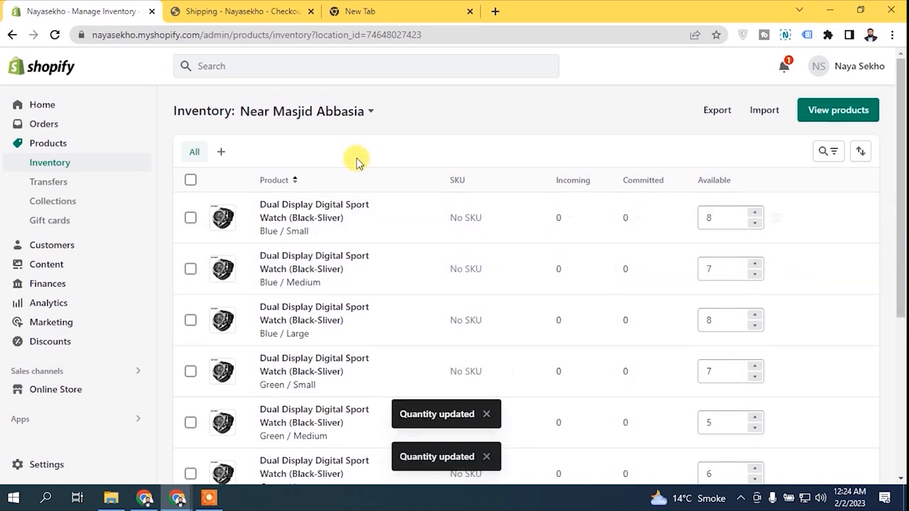
Step: View the Karachi Warehouse inventory with search and filters cleared, and go back to the store's location settings
{"action": "left_click", "coordinate": [323, 118]}
{"action": "left_click", "coordinate": [329, 145]}
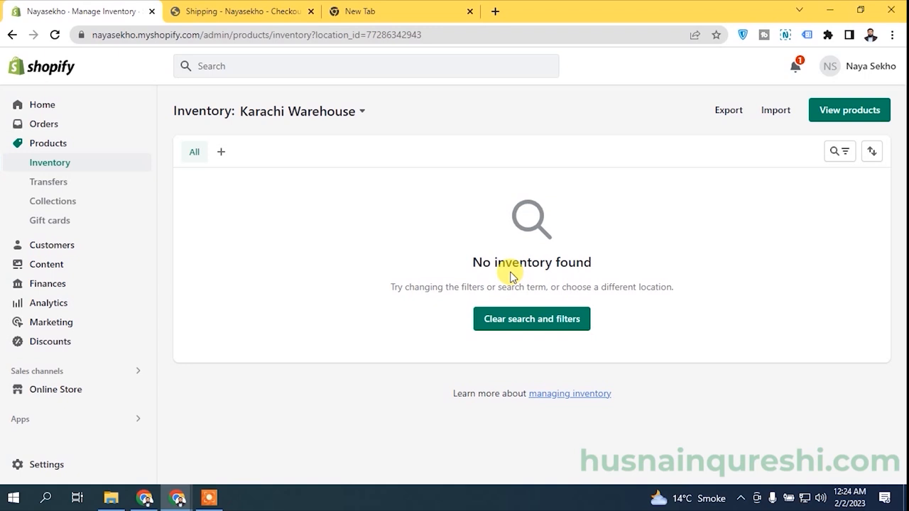
{"action": "left_click", "coordinate": [523, 319]}
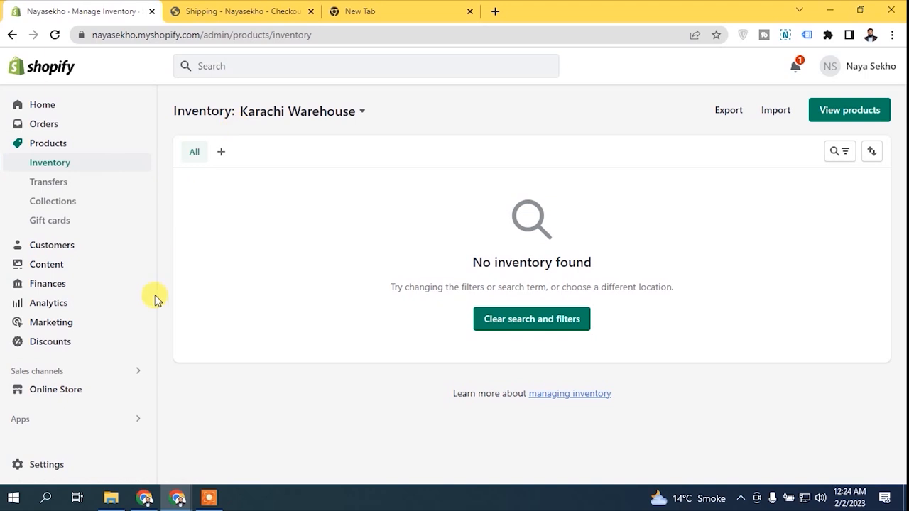
{"action": "left_click", "coordinate": [68, 465]}
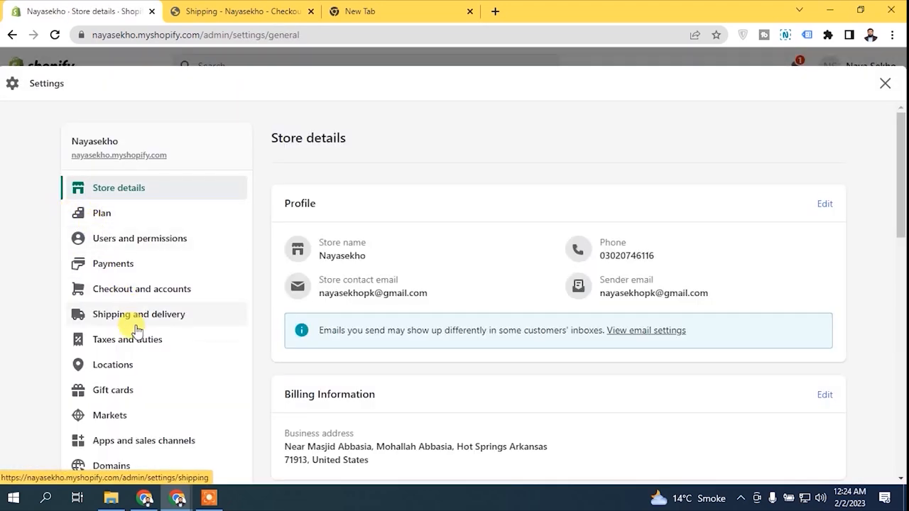
{"action": "left_click", "coordinate": [133, 367]}
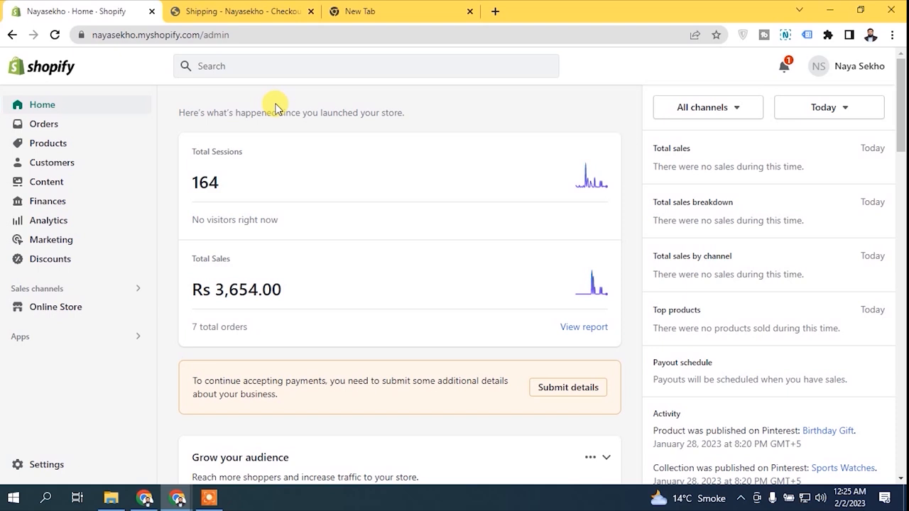
Step: Open the list of issued gift cards in the products area
{"action": "left_click", "coordinate": [48, 143]}
{"action": "left_click", "coordinate": [64, 221]}
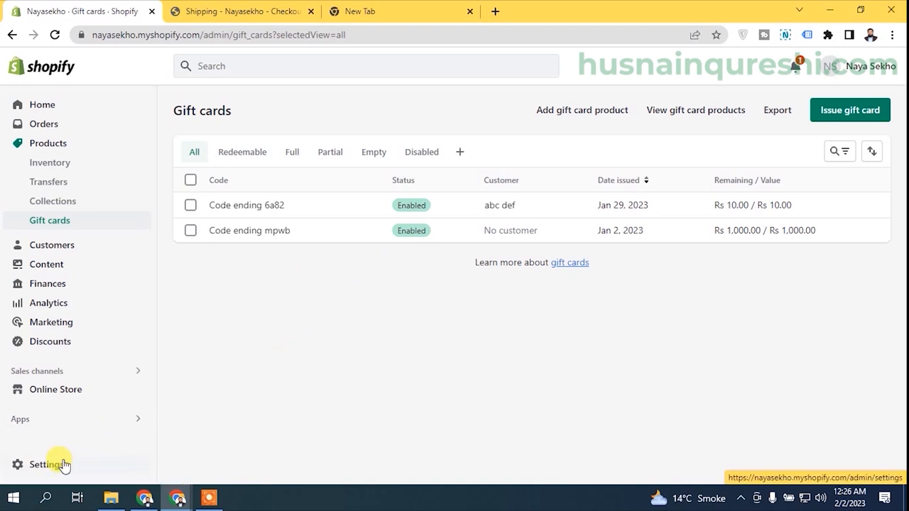
Step: Open the gift card settings of the store
{"action": "left_click", "coordinate": [22, 465]}
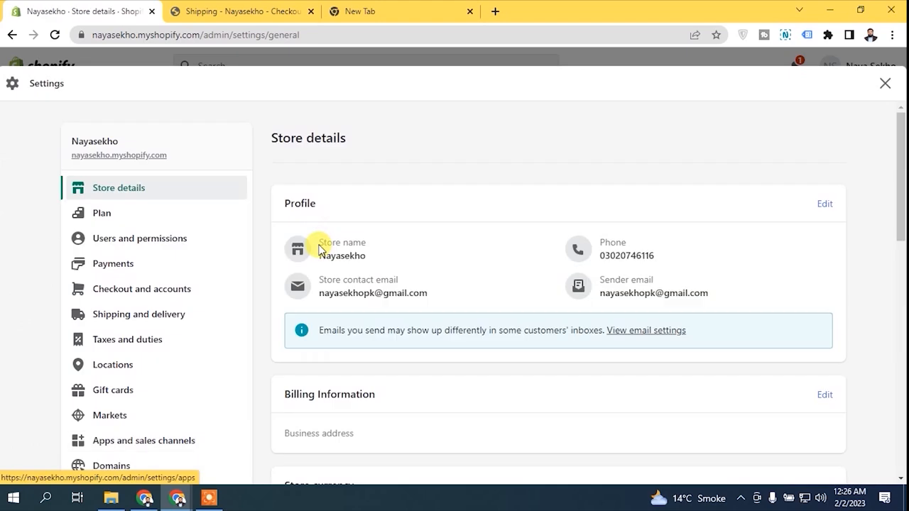
{"action": "left_click", "coordinate": [135, 398]}
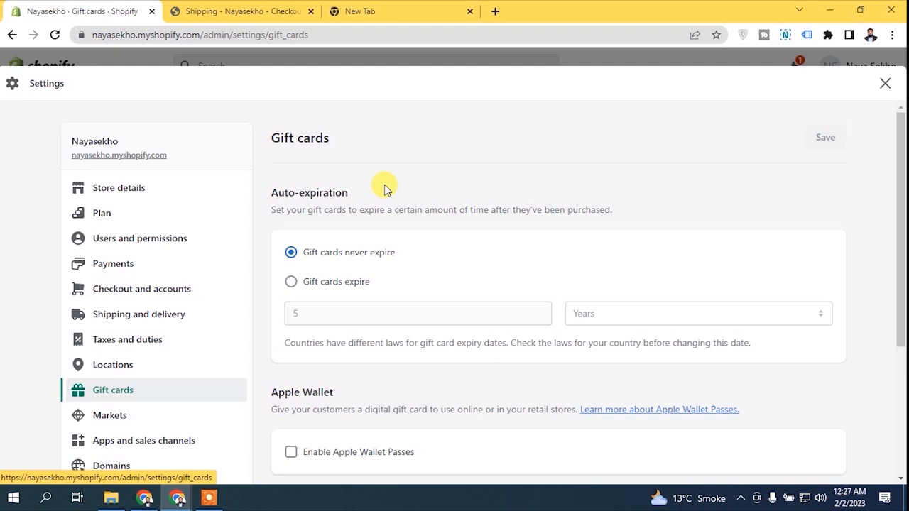
Step: Try the gift card expiry option, look at its time units, and switch back to gift cards that never expire
{"action": "left_click", "coordinate": [337, 283]}
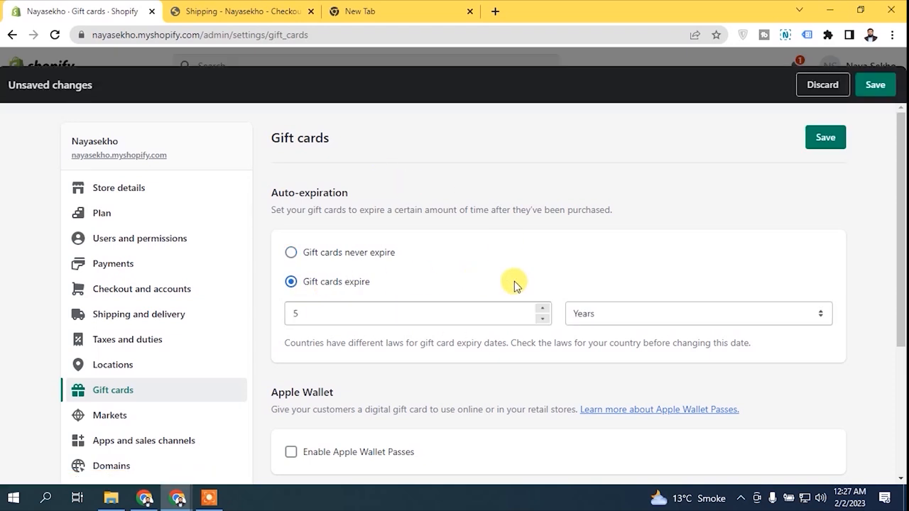
{"action": "left_click", "coordinate": [585, 315]}
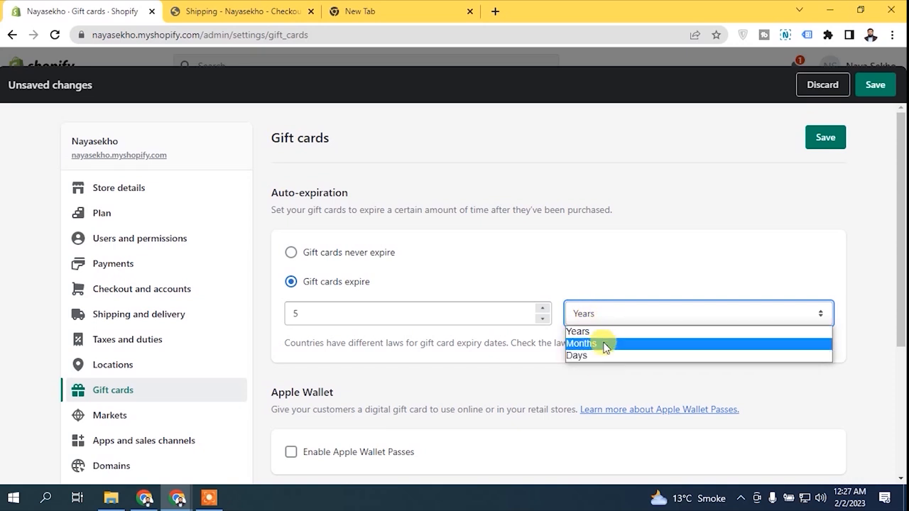
{"action": "left_click", "coordinate": [609, 319]}
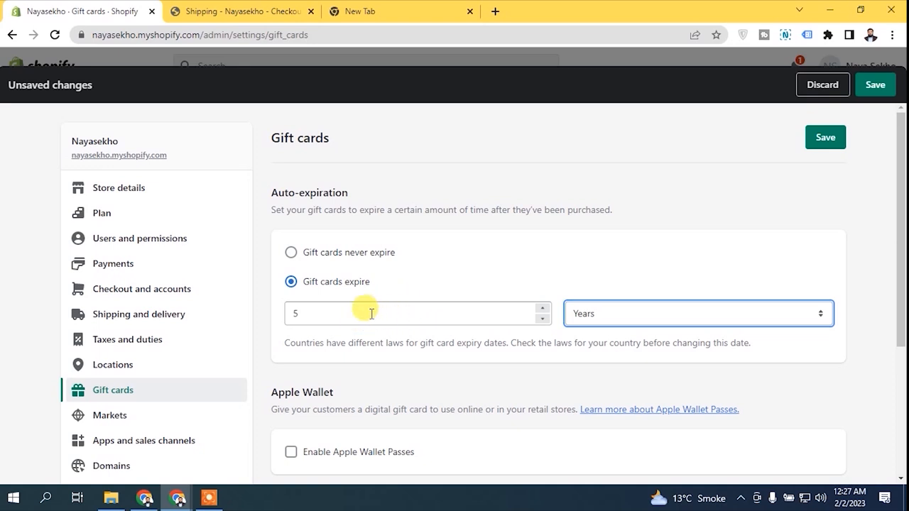
{"action": "left_click", "coordinate": [588, 289]}
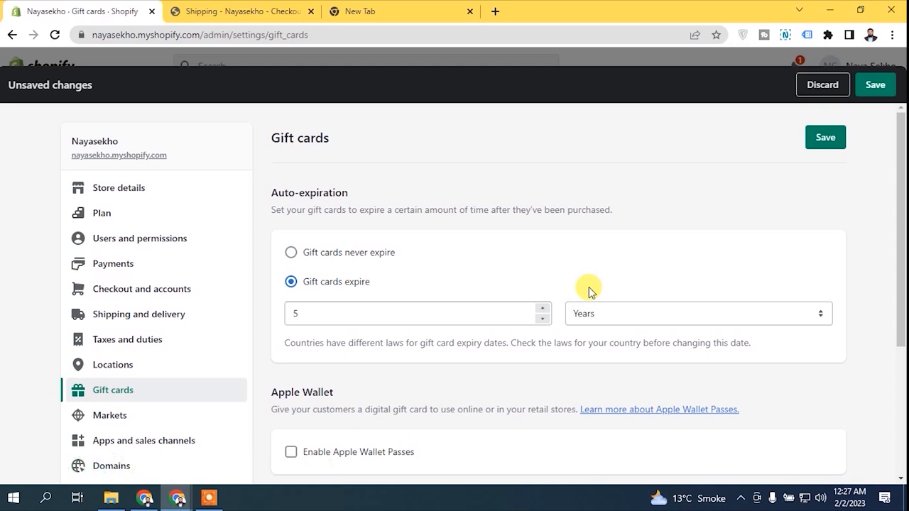
{"action": "left_click", "coordinate": [335, 260]}
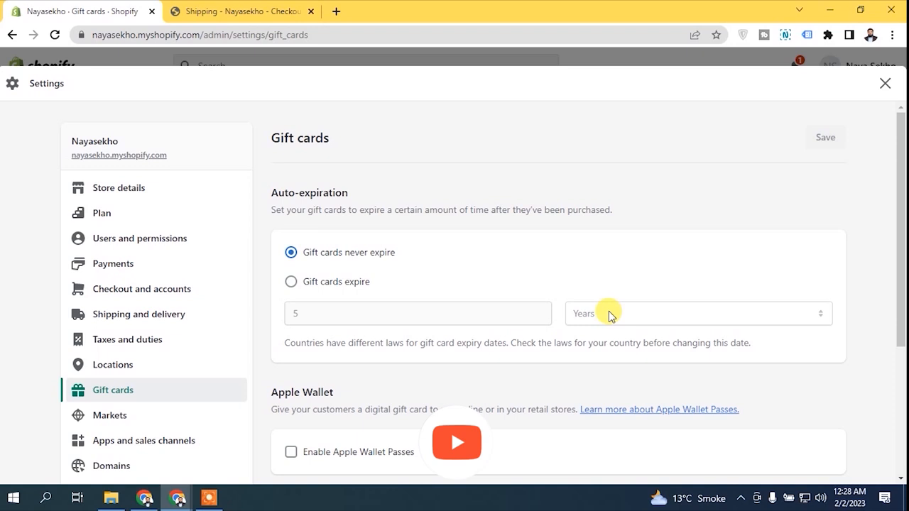
Step: Try enabling Apple Wallet Passes for gift cards, look over the pass customization options, and disable the passes again
{"action": "scroll", "coordinate": [902, 295], "scroll_direction": "down", "scroll_amount": 2}
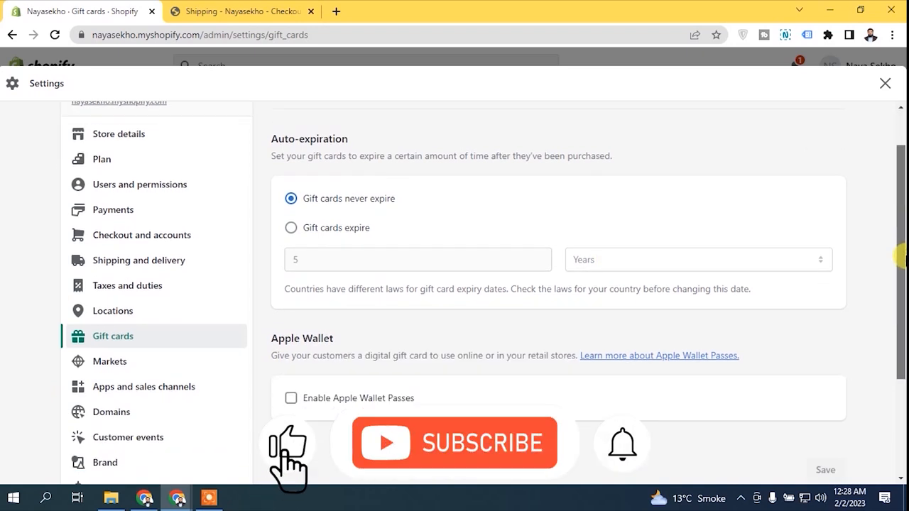
{"action": "left_click_drag", "start_coordinate": [901, 295], "coordinate": [898, 292]}
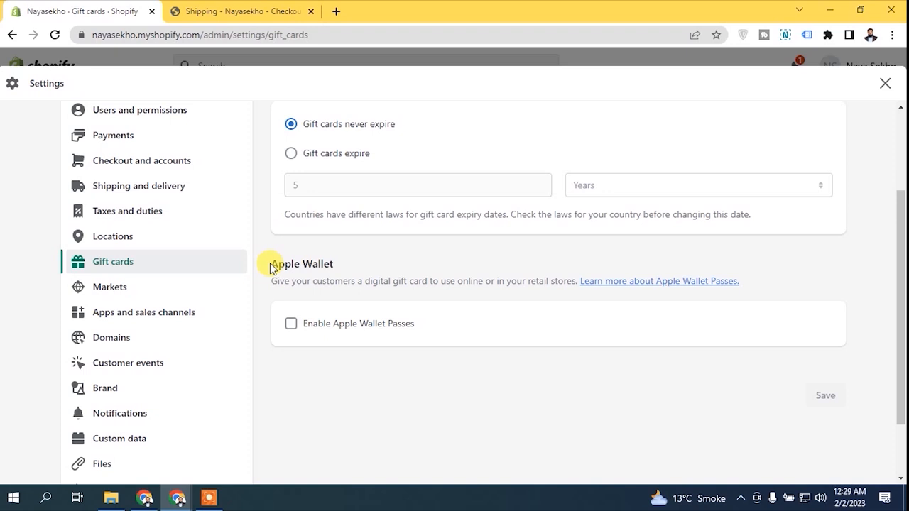
{"action": "left_click", "coordinate": [292, 323]}
{"action": "scroll", "coordinate": [901, 320], "scroll_direction": "down", "scroll_amount": 1}
{"action": "scroll", "coordinate": [904, 321], "scroll_direction": "down", "scroll_amount": 3}
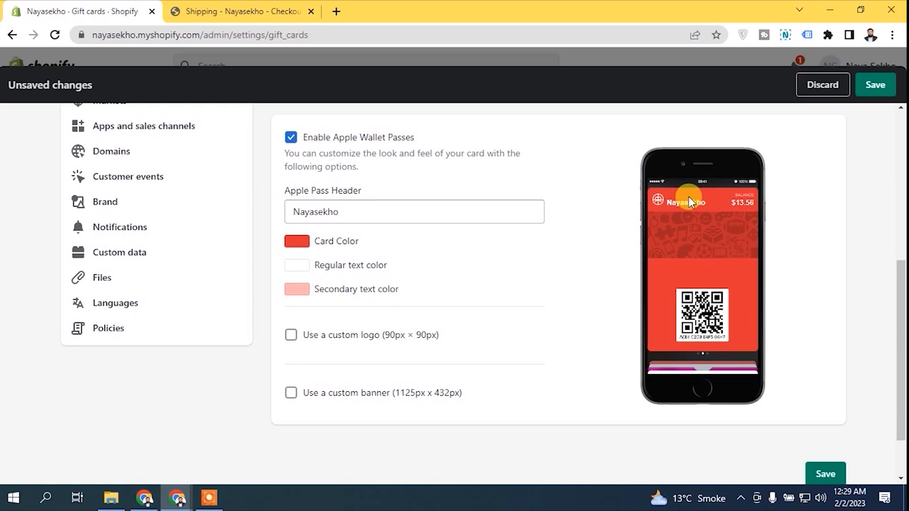
{"action": "left_click_drag", "start_coordinate": [901, 316], "coordinate": [896, 256]}
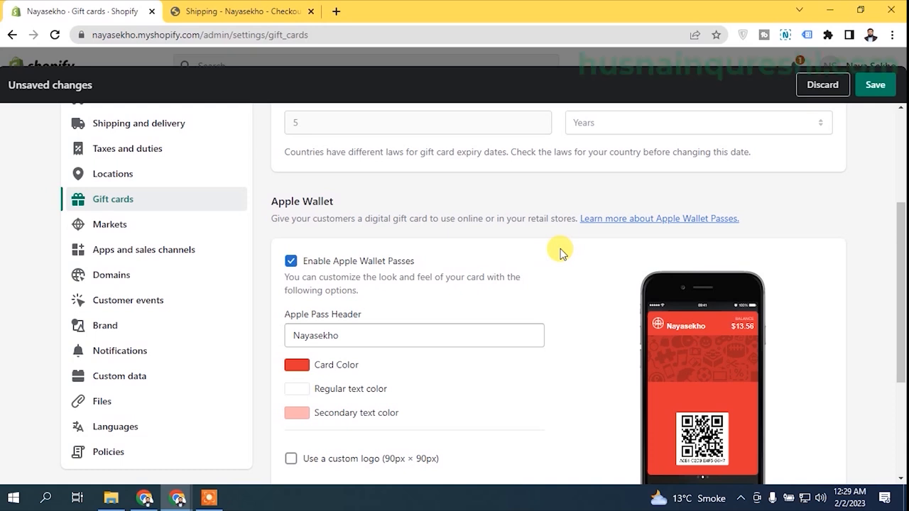
{"action": "left_click", "coordinate": [343, 262]}
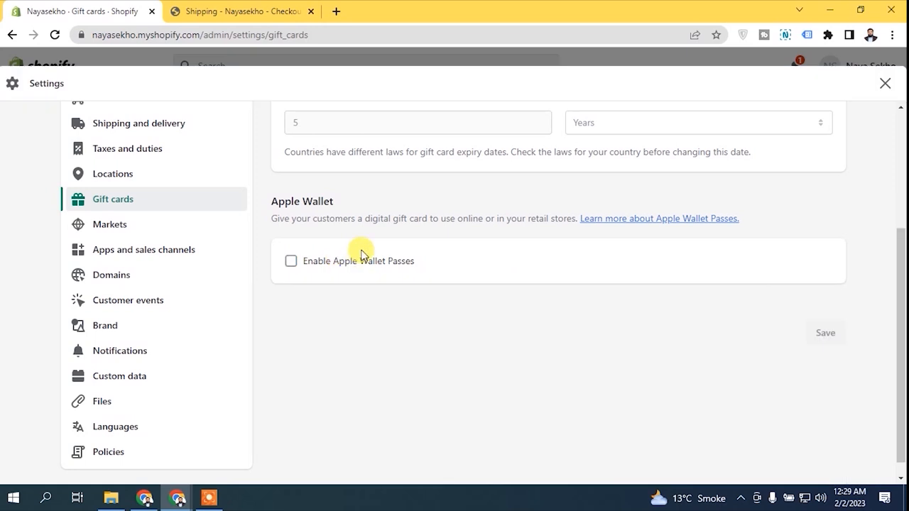
{"action": "scroll", "coordinate": [787, 207], "scroll_direction": "up", "scroll_amount": 1}
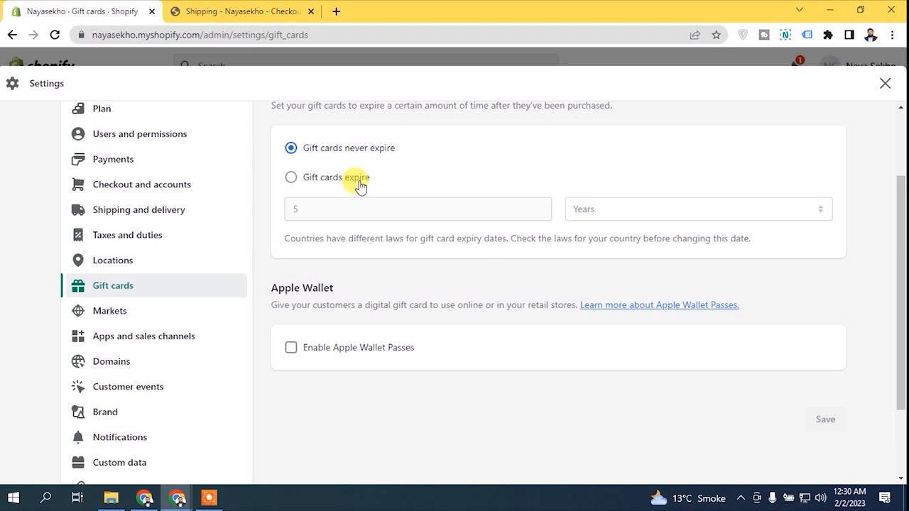
{"action": "scroll", "coordinate": [360, 186], "scroll_direction": "up", "scroll_amount": 3}
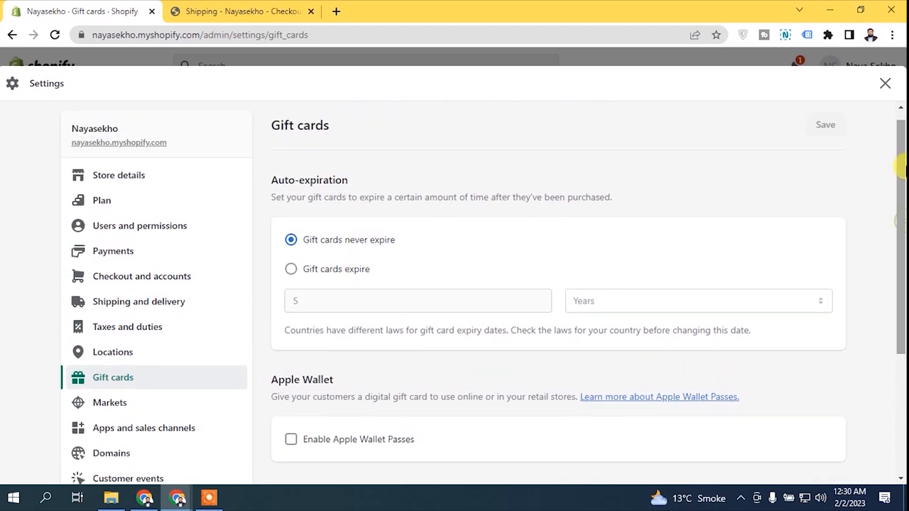
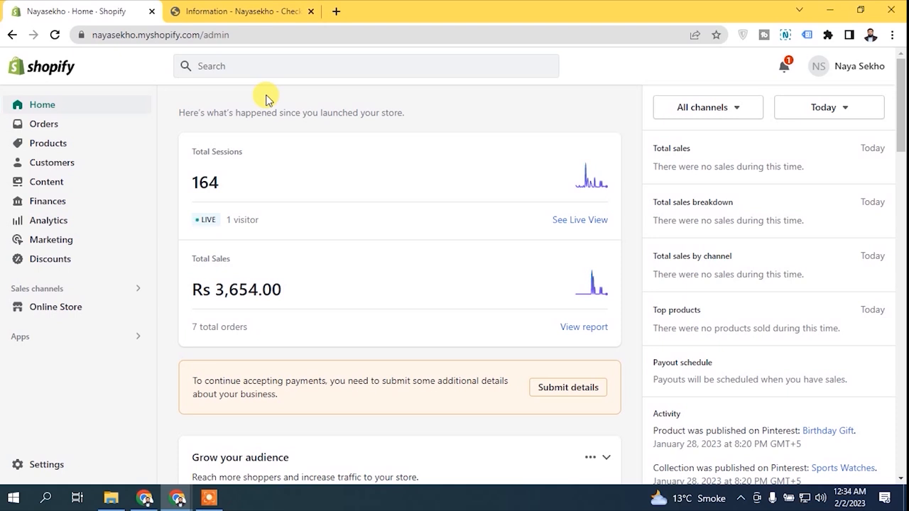
Step: Check which countries can be chosen for the shipping address in the store's checkout
{"action": "left_click", "coordinate": [260, 13]}
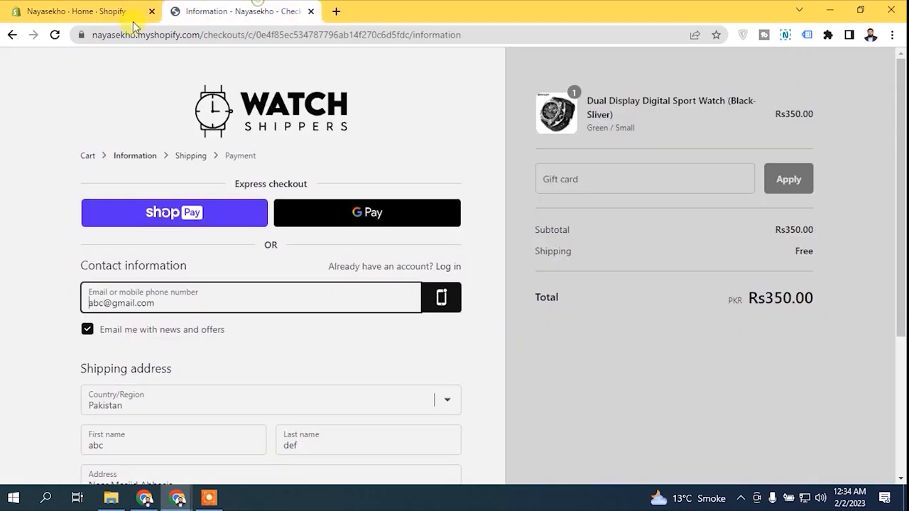
{"action": "scroll", "coordinate": [899, 284], "scroll_direction": "down", "scroll_amount": 2}
{"action": "left_click", "coordinate": [183, 257]}
{"action": "left_click", "coordinate": [185, 264]}
{"action": "left_click", "coordinate": [183, 264]}
{"action": "left_click", "coordinate": [183, 264]}
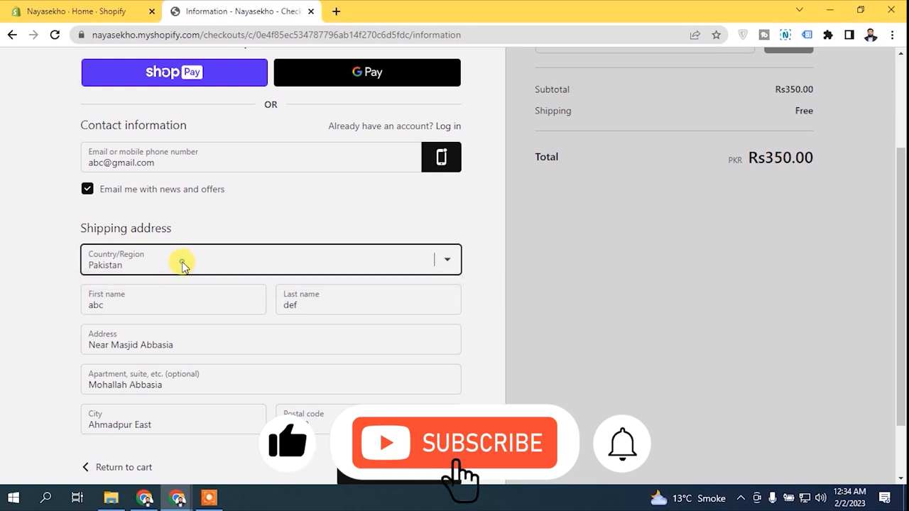
{"action": "left_click", "coordinate": [182, 264]}
{"action": "left_click", "coordinate": [182, 265]}
{"action": "left_click", "coordinate": [182, 265]}
{"action": "left_click", "coordinate": [182, 265]}
{"action": "left_click", "coordinate": [182, 264]}
{"action": "left_click", "coordinate": [182, 264]}
{"action": "left_click", "coordinate": [181, 265]}
{"action": "left_click", "coordinate": [182, 265]}
{"action": "left_click", "coordinate": [172, 219]}
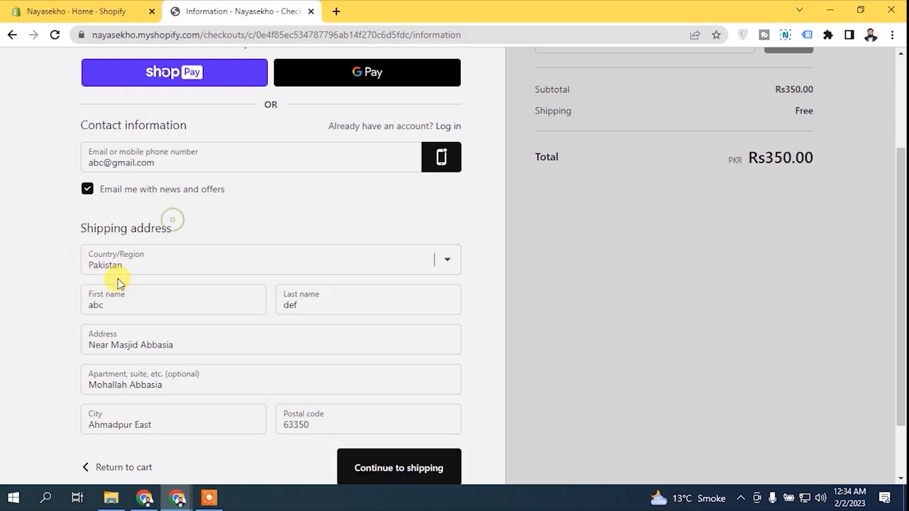
{"action": "left_click", "coordinate": [183, 257]}
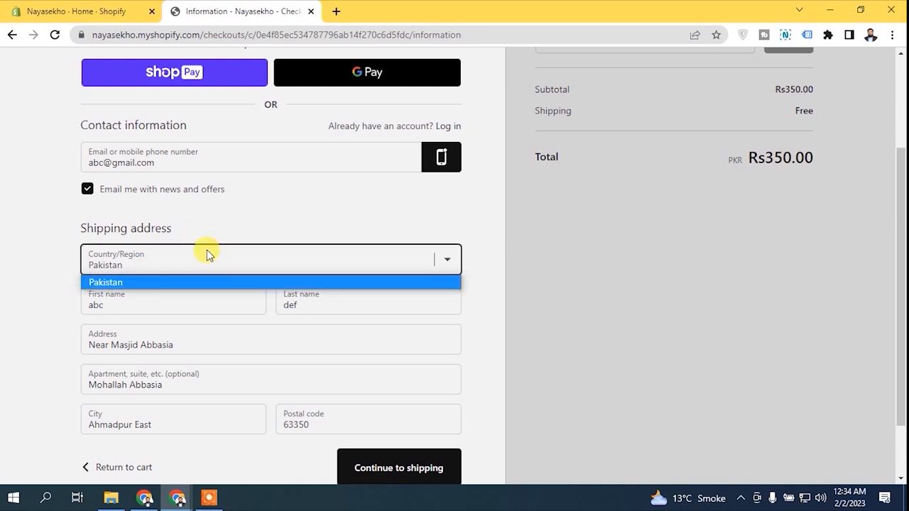
{"action": "left_click", "coordinate": [155, 218]}
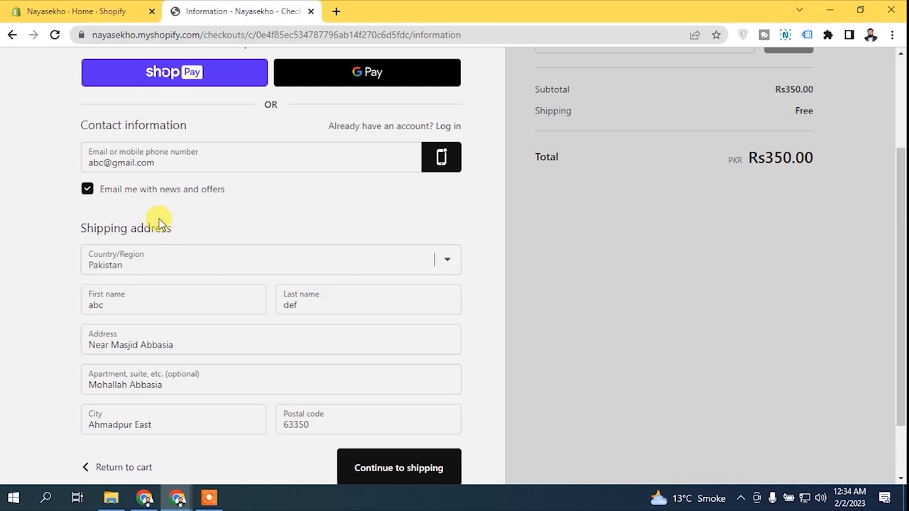
Step: Go back to the store admin, open the Markets settings, and examine the primary and other markets
{"action": "left_click", "coordinate": [68, 10]}
{"action": "left_click", "coordinate": [25, 472]}
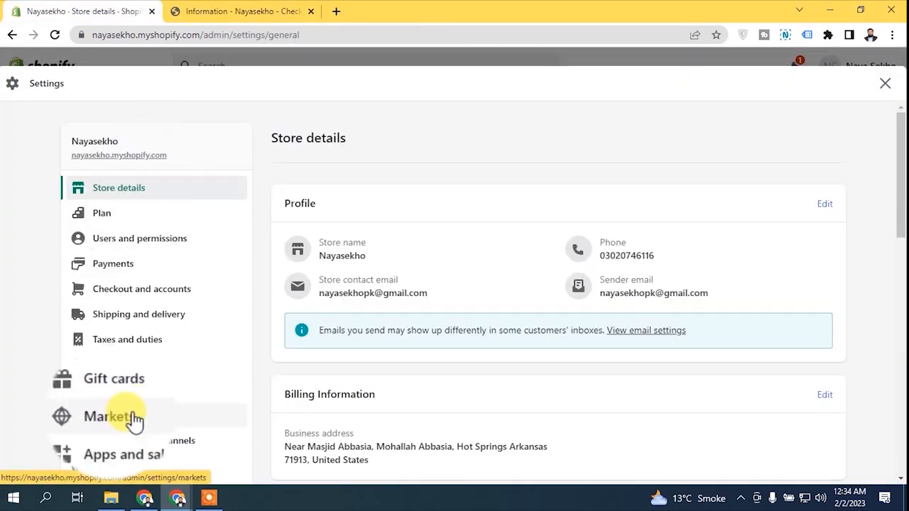
{"action": "left_click", "coordinate": [134, 419]}
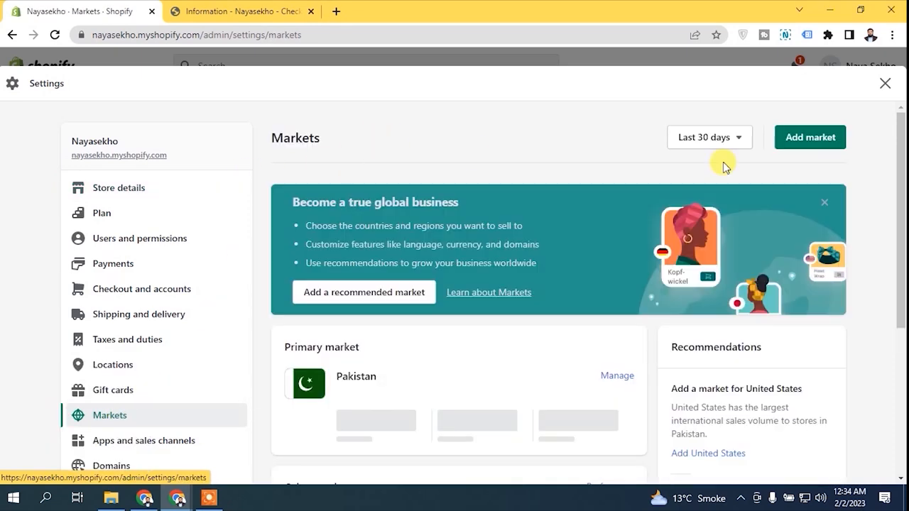
{"action": "left_click_drag", "start_coordinate": [901, 169], "coordinate": [901, 258]}
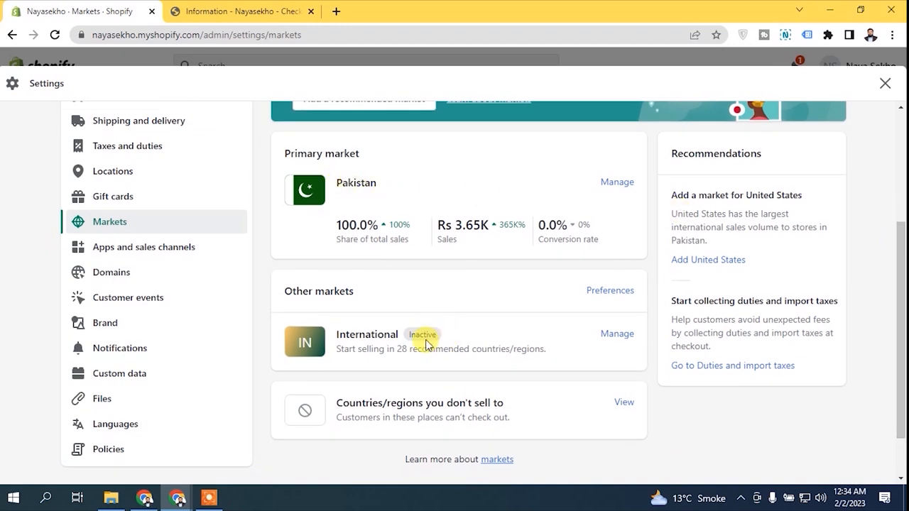
Step: Open the Pakistan primary market for managing and examine its market settings, store settings and performance data
{"action": "scroll", "coordinate": [426, 344], "scroll_direction": "up", "scroll_amount": 3}
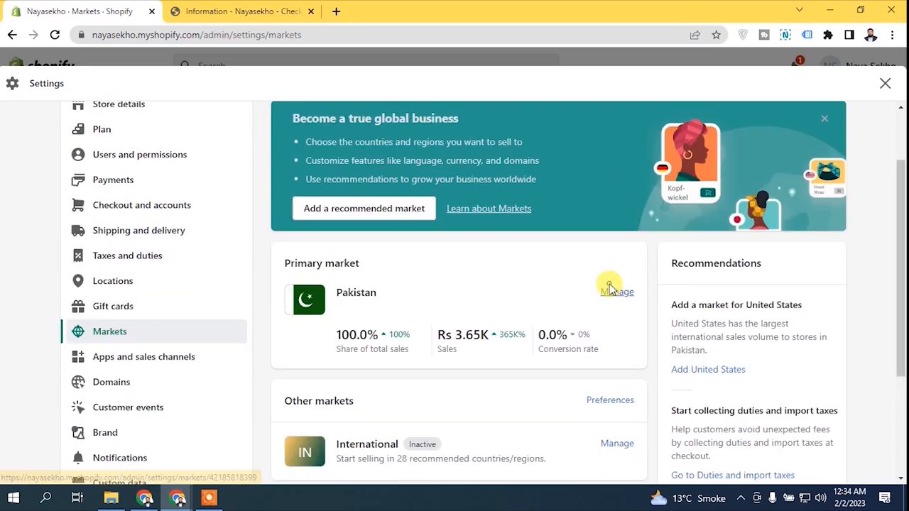
{"action": "left_click", "coordinate": [609, 289]}
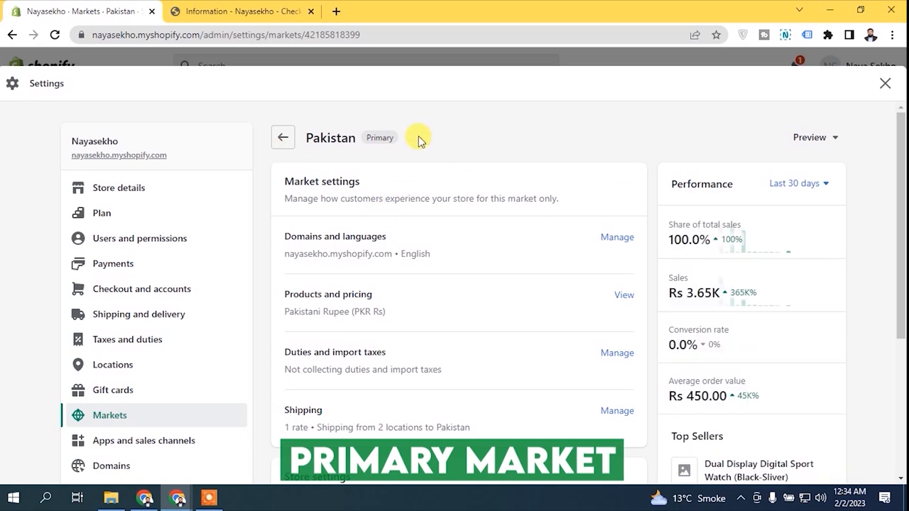
{"action": "left_click_drag", "start_coordinate": [902, 121], "coordinate": [903, 320]}
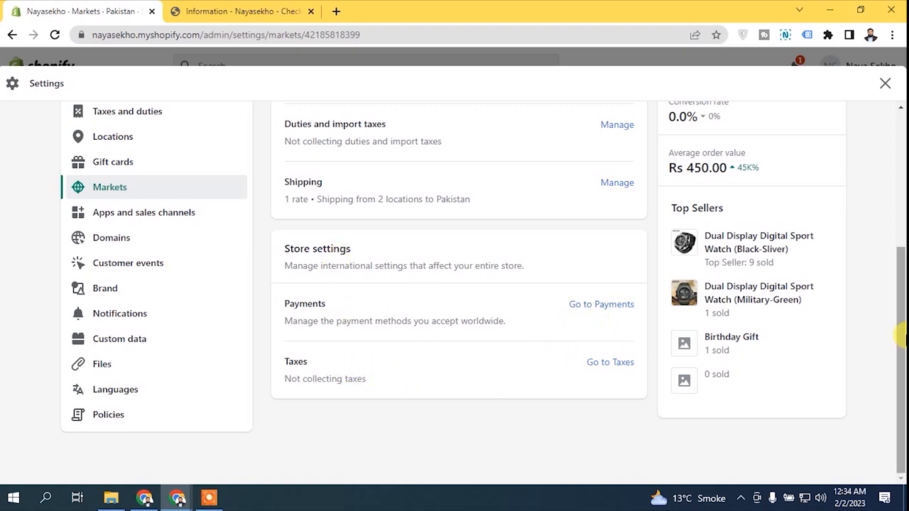
{"action": "scroll", "coordinate": [896, 325], "scroll_direction": "up", "scroll_amount": 1}
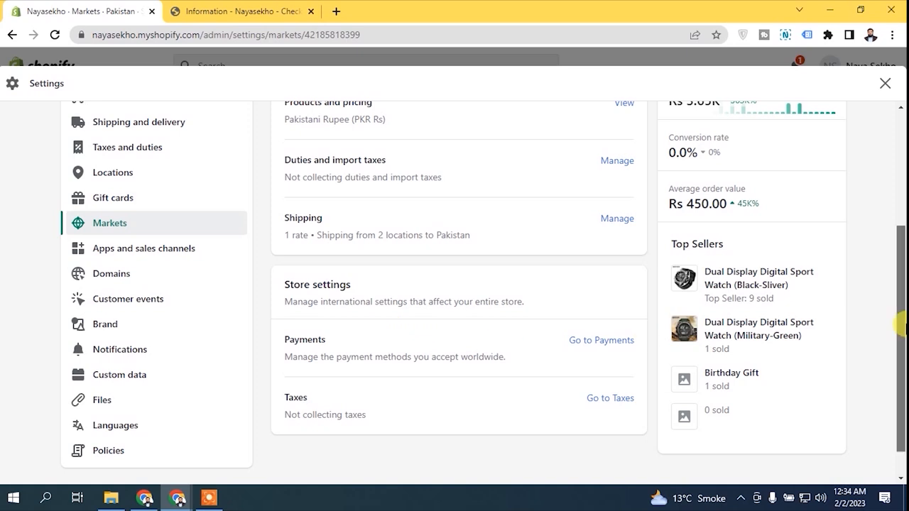
{"action": "scroll", "coordinate": [376, 320], "scroll_direction": "up", "scroll_amount": 1}
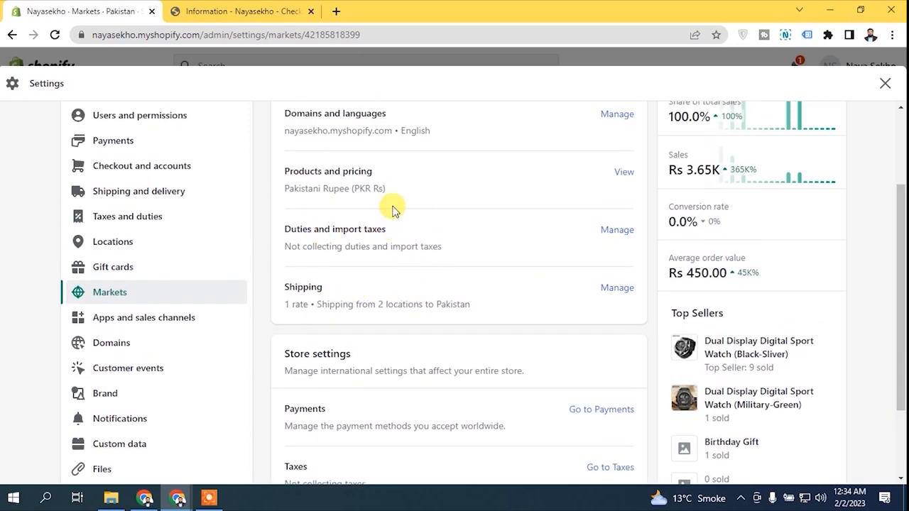
{"action": "mouse_move", "coordinate": [901, 268]}
{"action": "left_mouse_down"}
{"action": "mouse_move", "coordinate": [900, 214]}
{"action": "mouse_move", "coordinate": [900, 256]}
{"action": "left_mouse_up"}
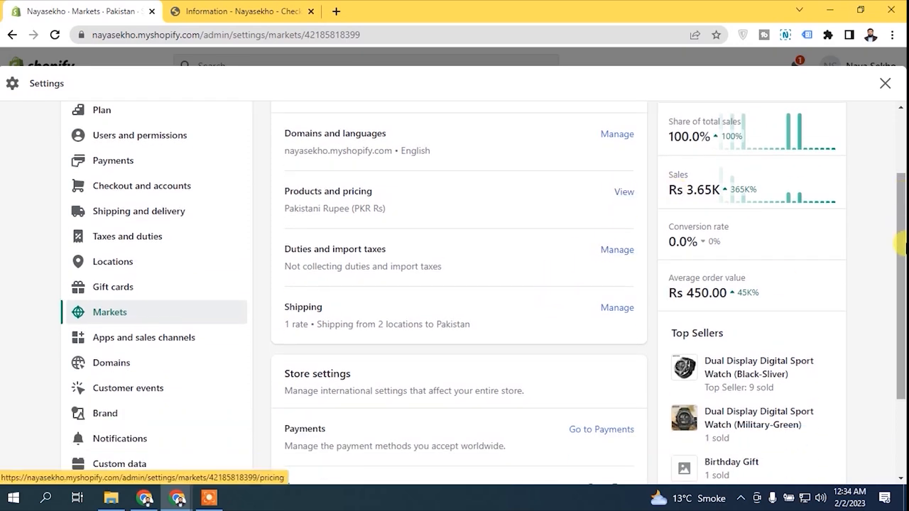
{"action": "left_click_drag", "start_coordinate": [900, 243], "coordinate": [901, 158]}
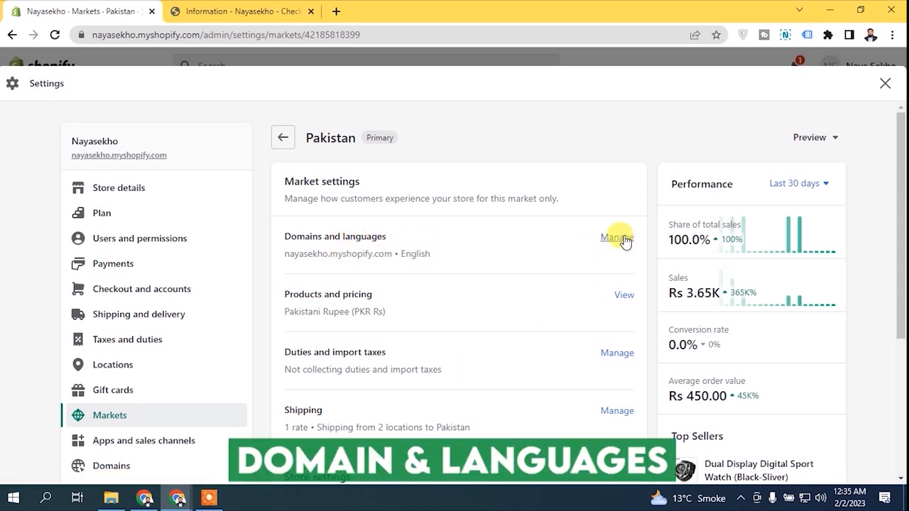
Step: Return to the markets overview and examine the recommendations, the International market and the countries not sold to
{"action": "left_click", "coordinate": [277, 147]}
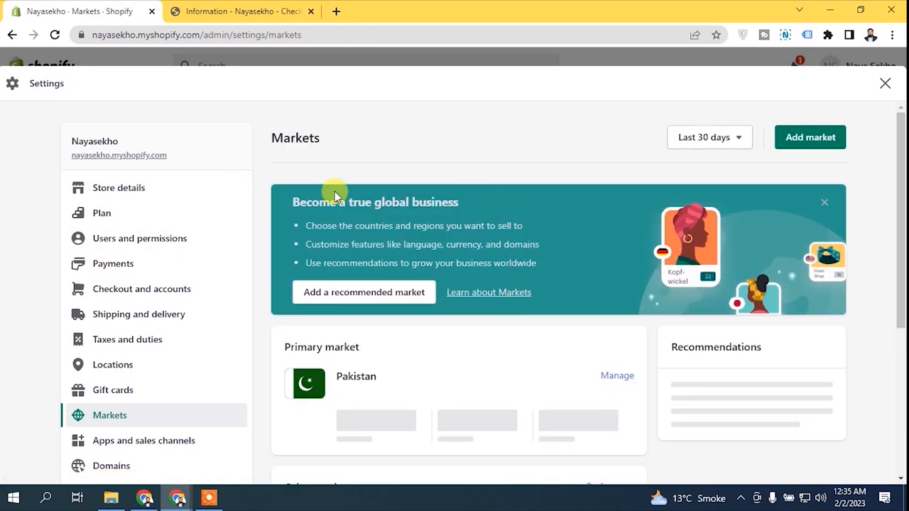
{"action": "scroll", "coordinate": [902, 242], "scroll_direction": "down", "scroll_amount": 1}
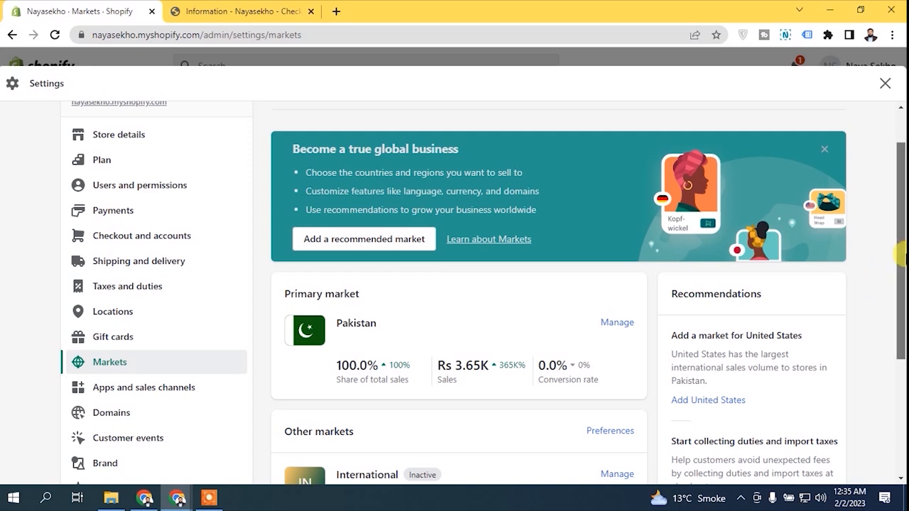
{"action": "scroll", "coordinate": [902, 254], "scroll_direction": "down", "scroll_amount": 2}
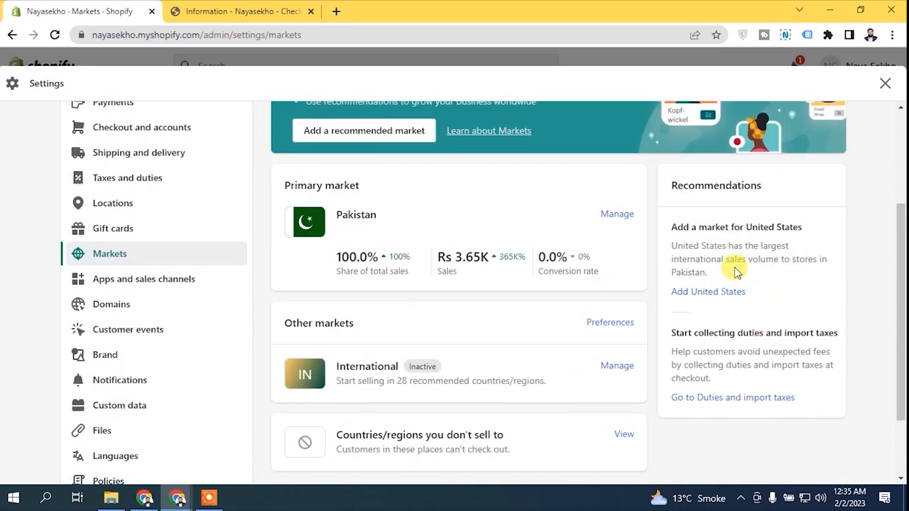
{"action": "left_click_drag", "start_coordinate": [899, 274], "coordinate": [901, 197]}
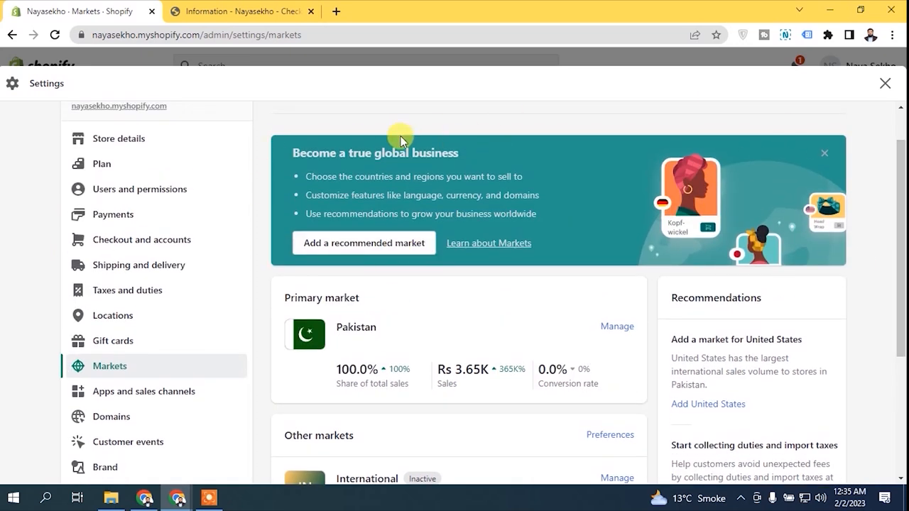
{"action": "left_click_drag", "start_coordinate": [900, 203], "coordinate": [902, 299]}
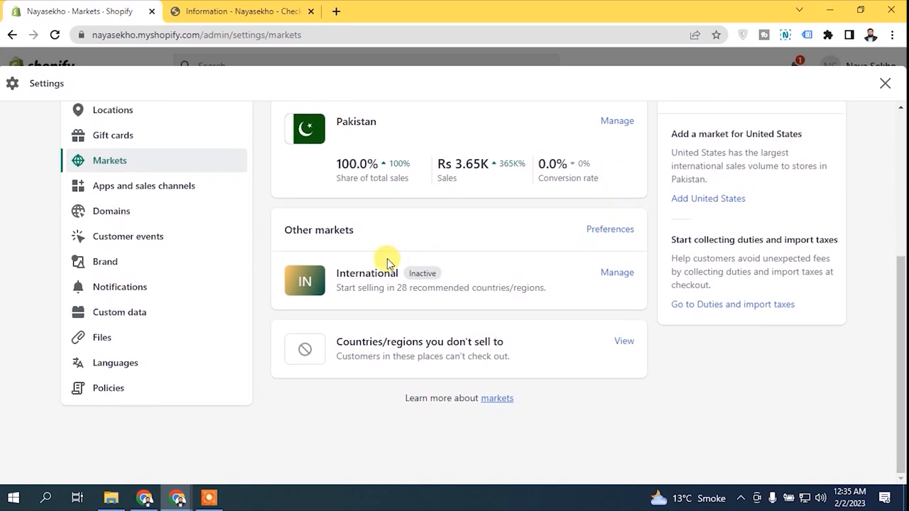
Step: Open the inactive International market for managing and examine its activation notice, market settings and store settings
{"action": "left_click", "coordinate": [617, 275]}
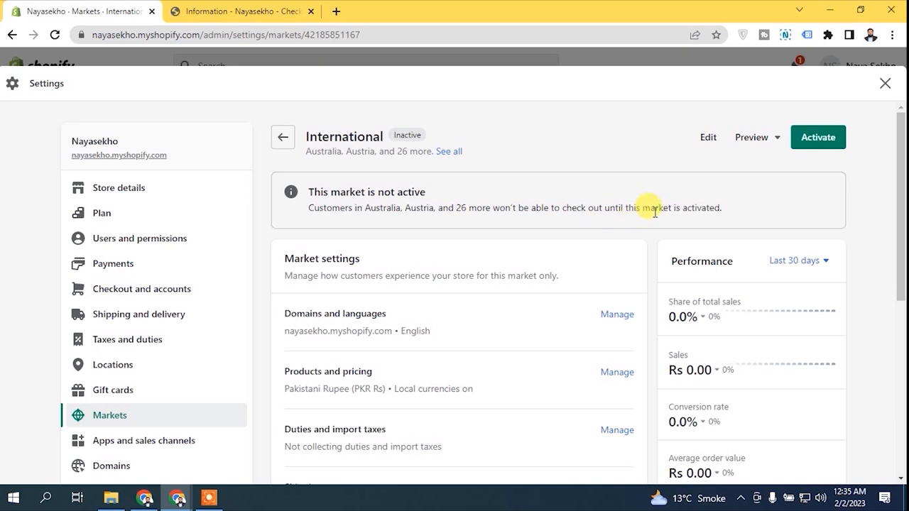
{"action": "left_click_drag", "start_coordinate": [642, 207], "coordinate": [767, 214]}
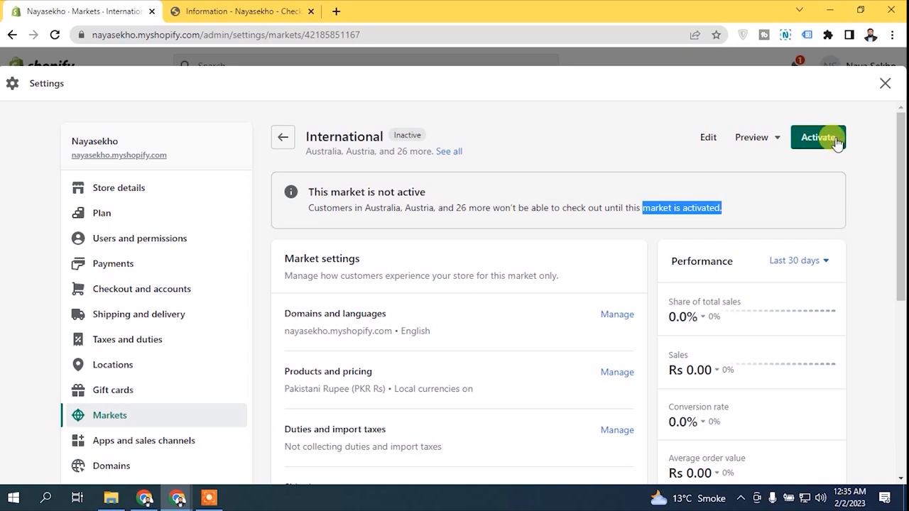
{"action": "left_click_drag", "start_coordinate": [902, 221], "coordinate": [901, 340]}
{"action": "mouse_move", "coordinate": [903, 306]}
{"action": "left_mouse_down"}
{"action": "mouse_move", "coordinate": [902, 291]}
{"action": "mouse_move", "coordinate": [899, 316]}
{"action": "left_mouse_up"}
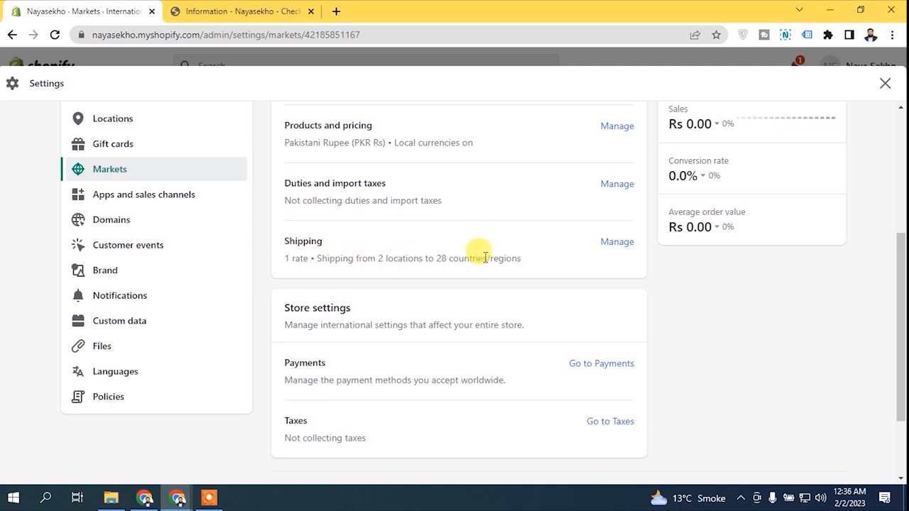
{"action": "left_click_drag", "start_coordinate": [901, 334], "coordinate": [903, 153]}
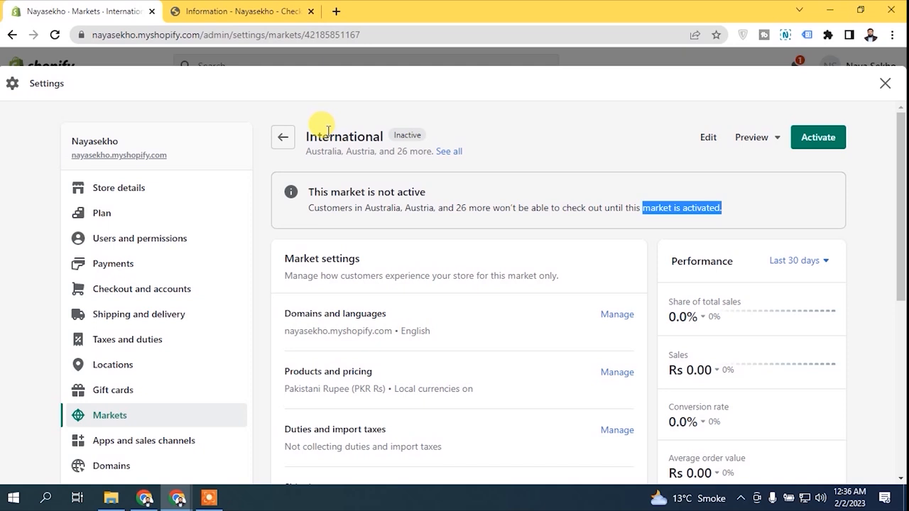
{"action": "left_click", "coordinate": [632, 206]}
Step: Examine the countries in the International market's shipping settings, including Australia's shipping rate details, and return to the market
{"action": "left_click_drag", "start_coordinate": [898, 200], "coordinate": [887, 270]}
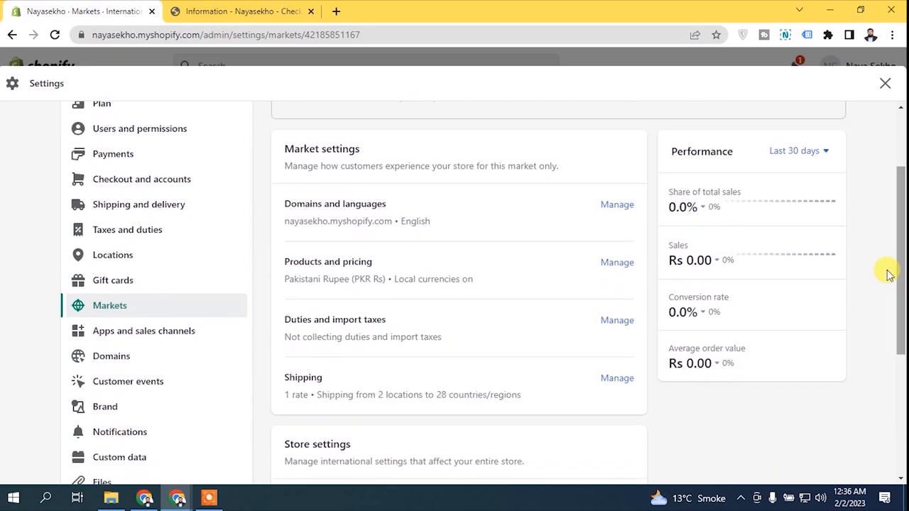
{"action": "left_click", "coordinate": [626, 382]}
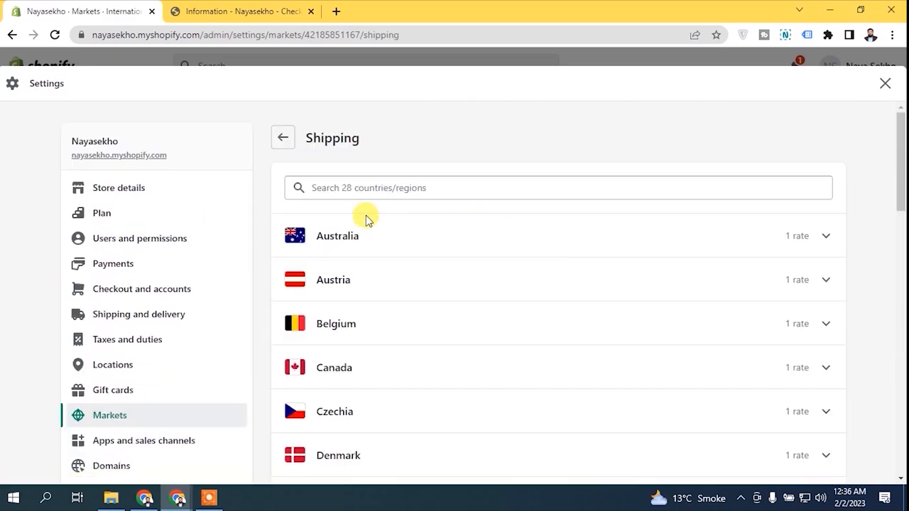
{"action": "left_click_drag", "start_coordinate": [901, 177], "coordinate": [821, 151]}
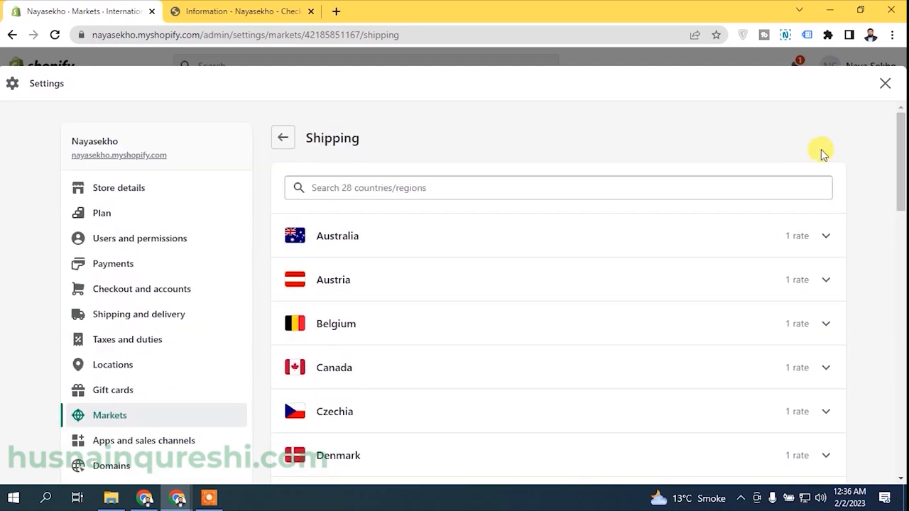
{"action": "left_click", "coordinate": [281, 137]}
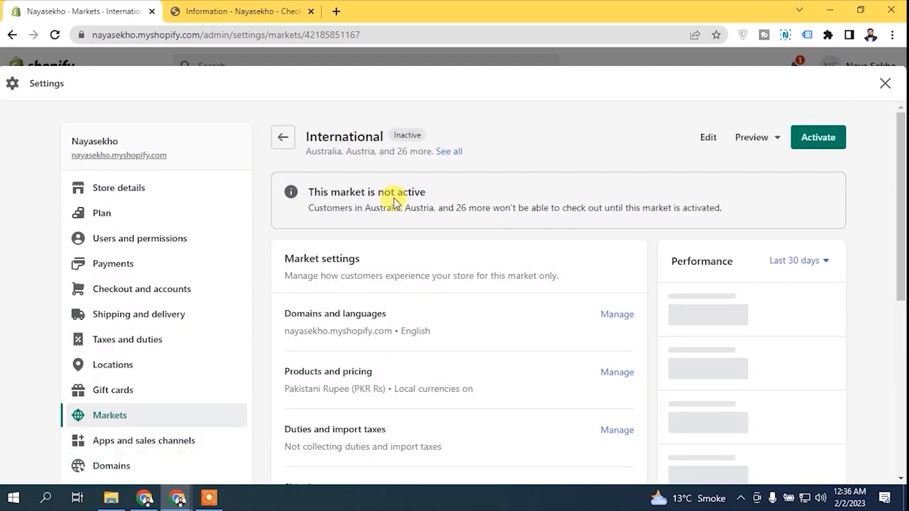
{"action": "scroll", "coordinate": [596, 227], "scroll_direction": "down", "scroll_amount": 10}
{"action": "left_click", "coordinate": [539, 163]}
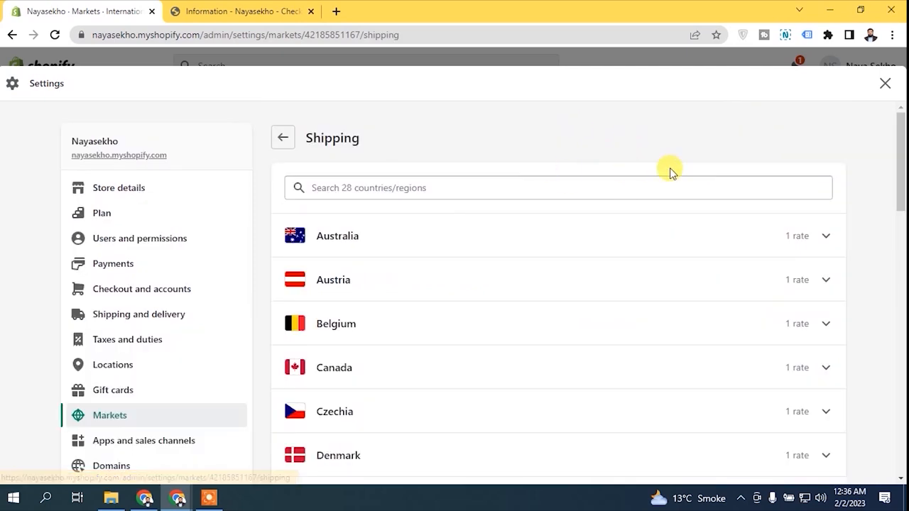
{"action": "left_click", "coordinate": [827, 236]}
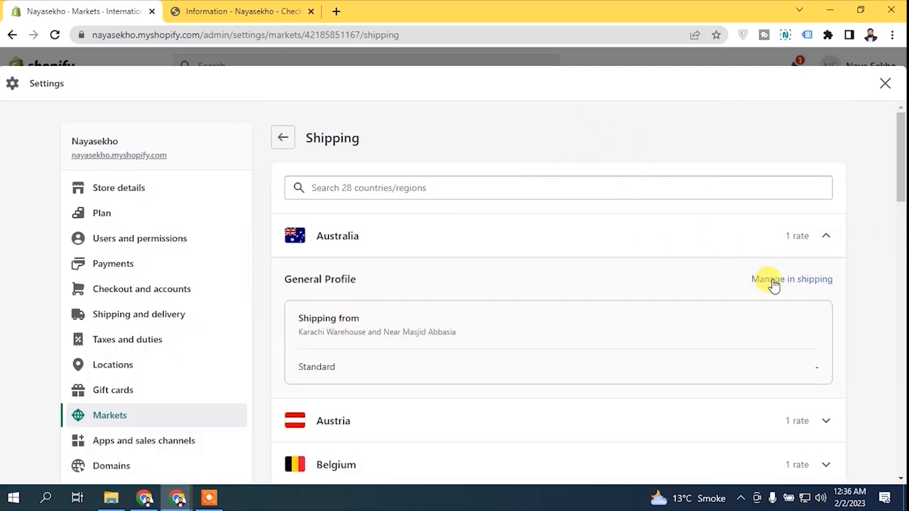
{"action": "left_click", "coordinate": [827, 234]}
{"action": "scroll", "coordinate": [856, 264], "scroll_direction": "down", "scroll_amount": 3}
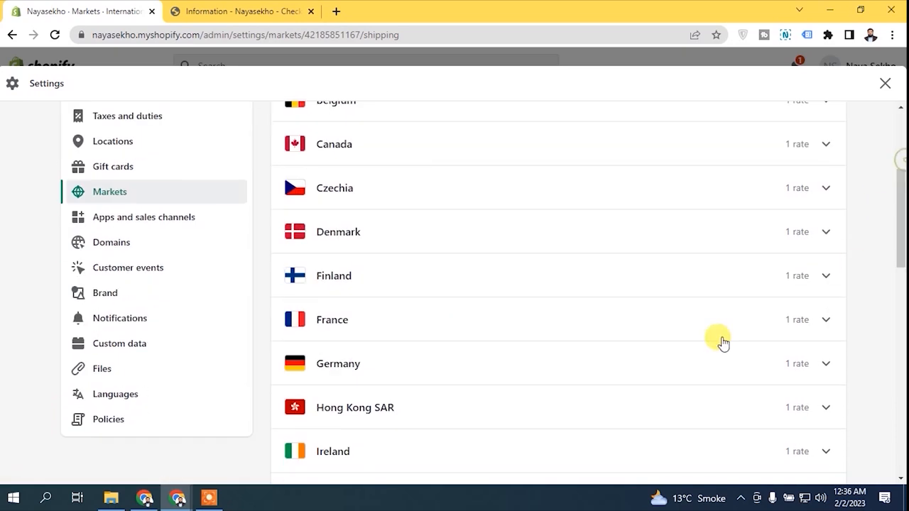
{"action": "scroll", "coordinate": [257, 175], "scroll_direction": "up", "scroll_amount": 3}
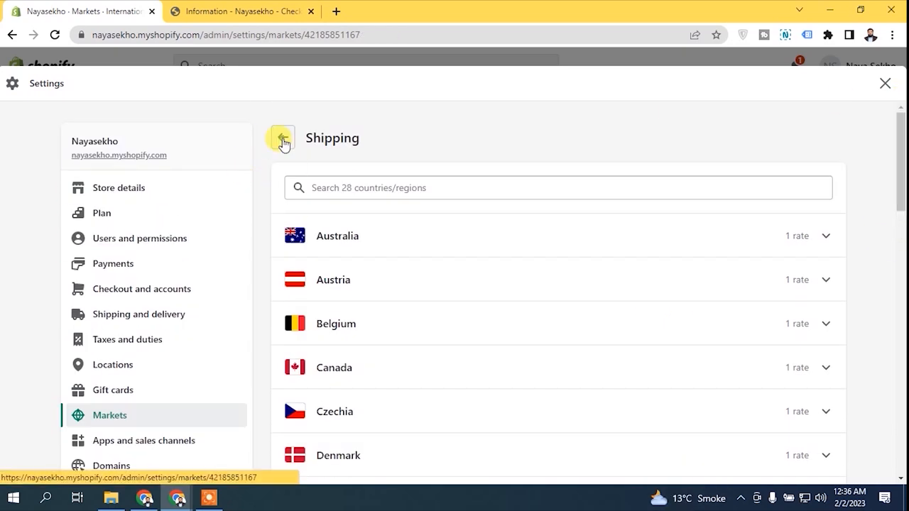
{"action": "left_click", "coordinate": [280, 138]}
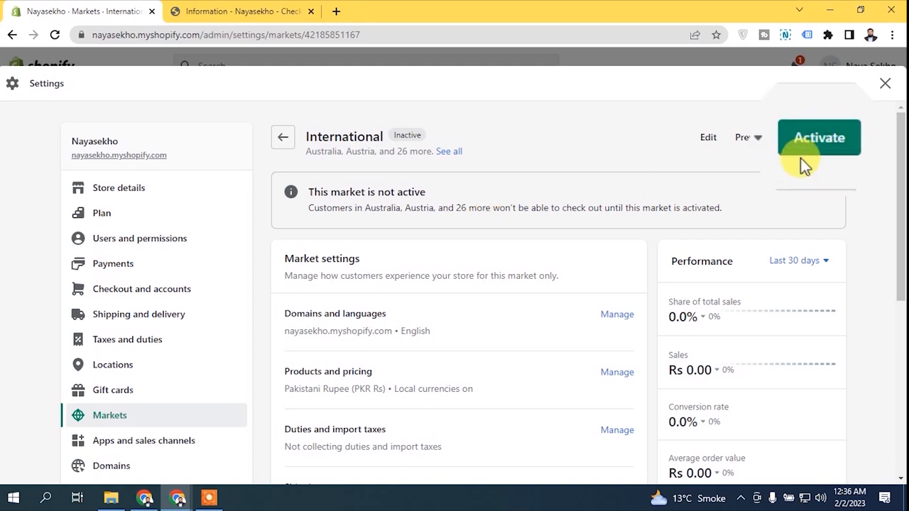
Step: Activate the International market and acknowledge the notice about localized experience recommendations
{"action": "left_click", "coordinate": [816, 138]}
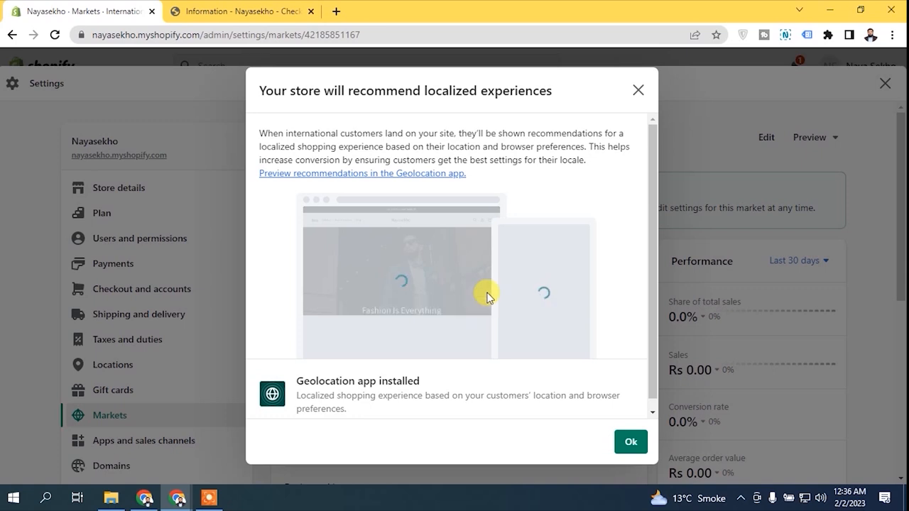
{"action": "scroll", "coordinate": [656, 296], "scroll_direction": "down", "scroll_amount": 1}
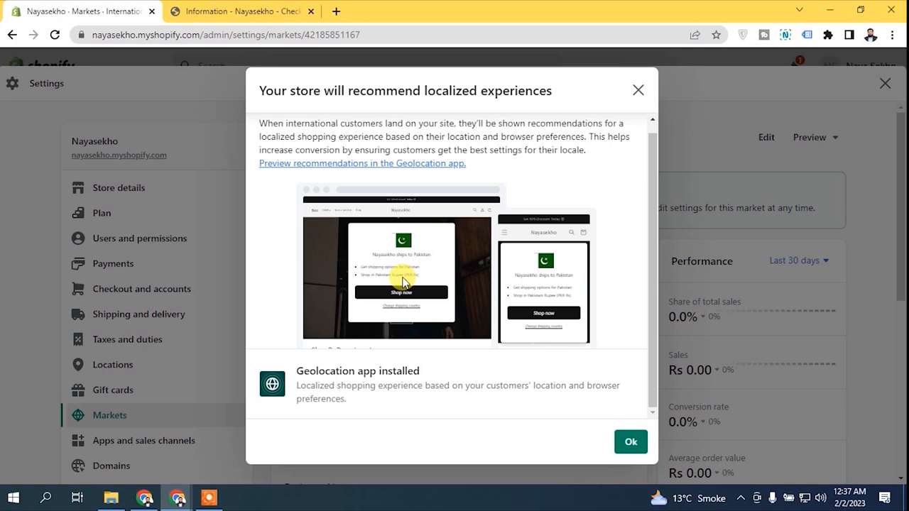
{"action": "left_click", "coordinate": [631, 443]}
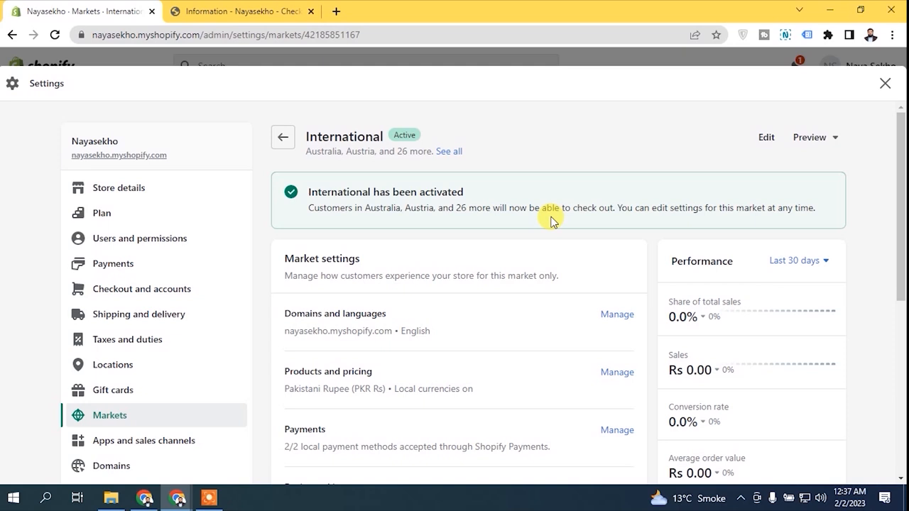
Step: Edit the International market to remove Israel from its countries, save it, and return to the market's page
{"action": "left_click", "coordinate": [767, 139]}
{"action": "left_click_drag", "start_coordinate": [900, 167], "coordinate": [852, 277]}
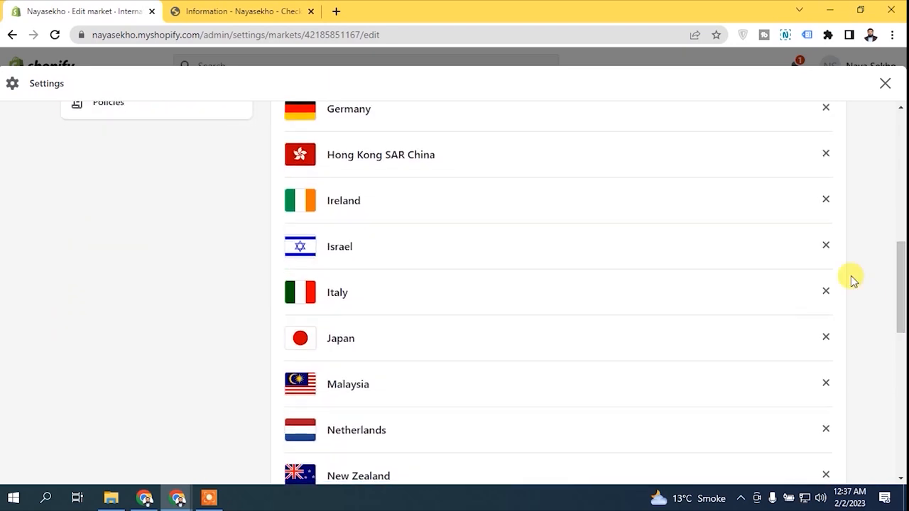
{"action": "left_click", "coordinate": [825, 245]}
{"action": "left_click_drag", "start_coordinate": [901, 259], "coordinate": [901, 142]}
{"action": "left_click", "coordinate": [876, 85]}
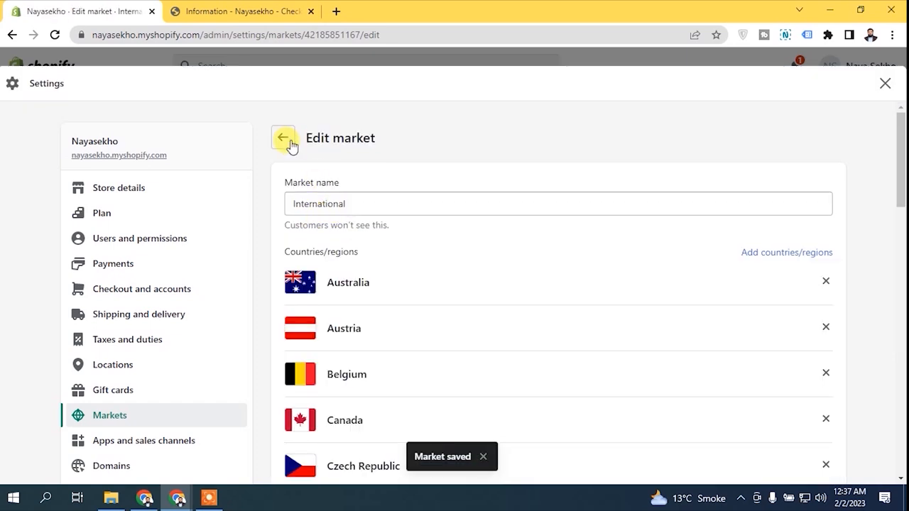
{"action": "left_click", "coordinate": [282, 138]}
Step: Open the International market's domains and languages settings, examine the domain options and market languages, and return to the market
{"action": "mouse_move", "coordinate": [901, 174]}
{"action": "left_mouse_down"}
{"action": "mouse_move", "coordinate": [901, 193]}
{"action": "mouse_move", "coordinate": [902, 172]}
{"action": "left_mouse_up"}
{"action": "scroll", "coordinate": [377, 167], "scroll_direction": "down", "scroll_amount": 1}
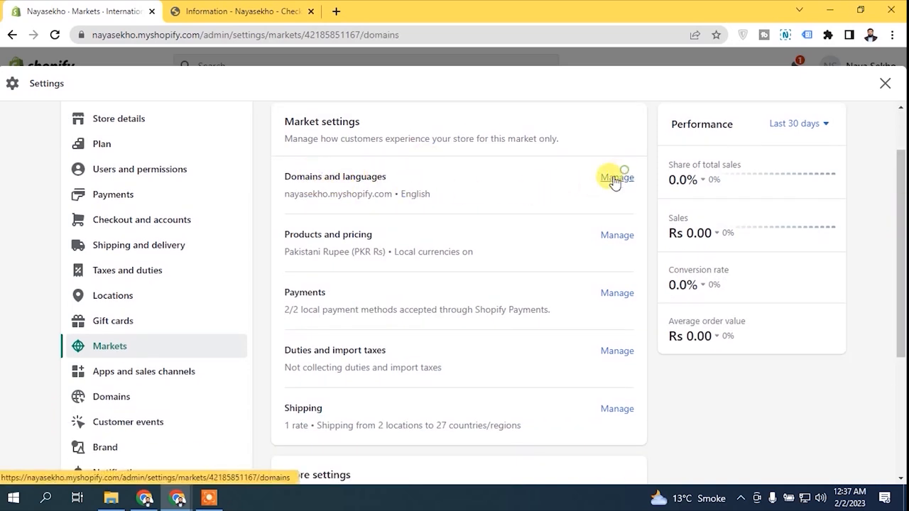
{"action": "left_click", "coordinate": [614, 177]}
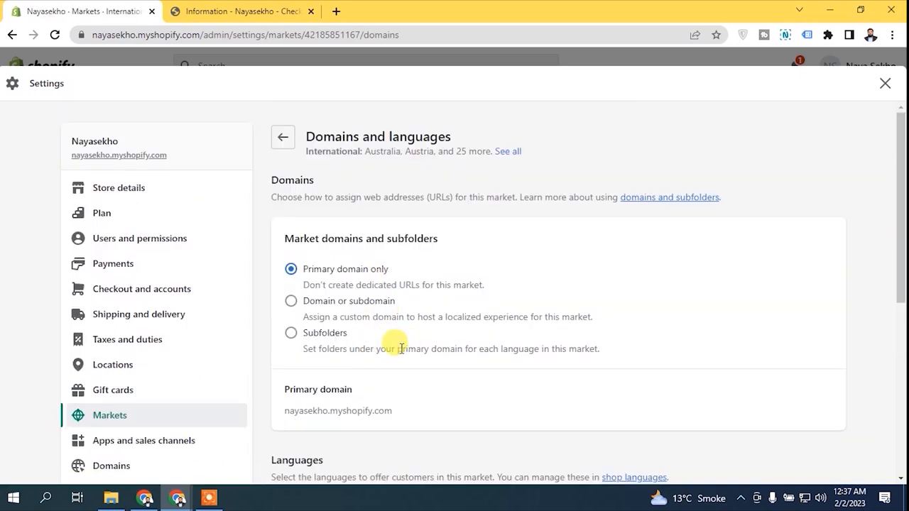
{"action": "scroll", "coordinate": [355, 364], "scroll_direction": "down", "scroll_amount": 1}
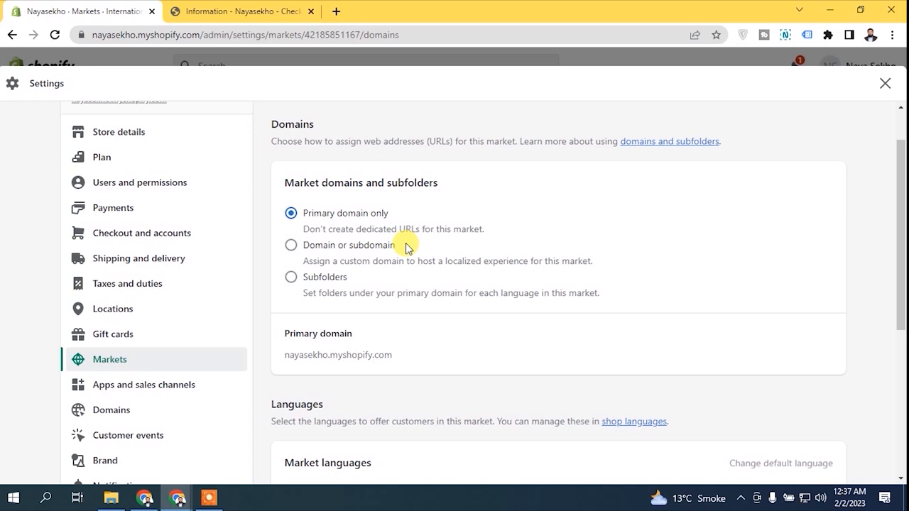
{"action": "scroll", "coordinate": [868, 253], "scroll_direction": "down", "scroll_amount": 3}
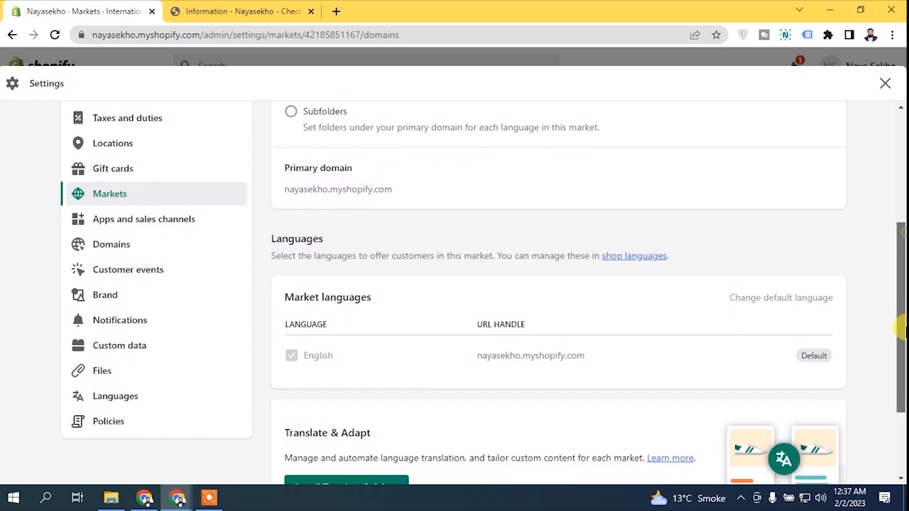
{"action": "scroll", "coordinate": [539, 436], "scroll_direction": "down", "scroll_amount": 2}
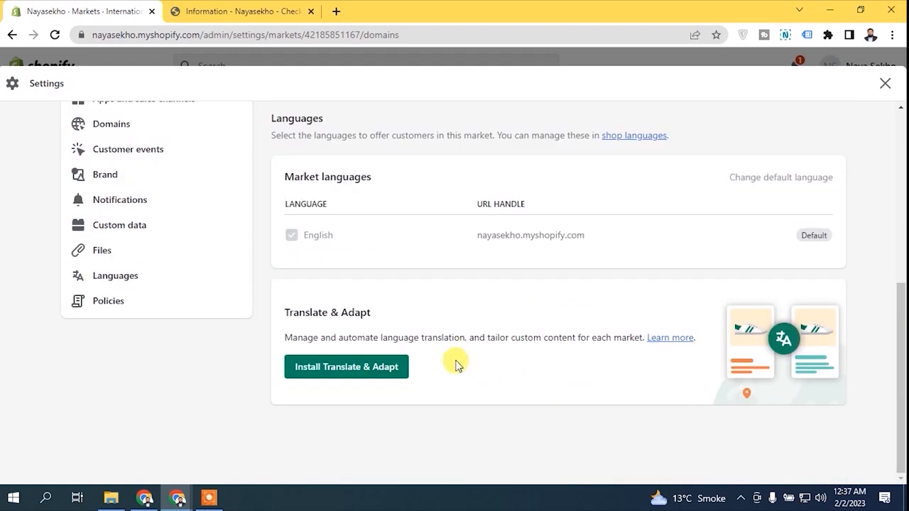
{"action": "scroll", "coordinate": [507, 223], "scroll_direction": "up", "scroll_amount": 5}
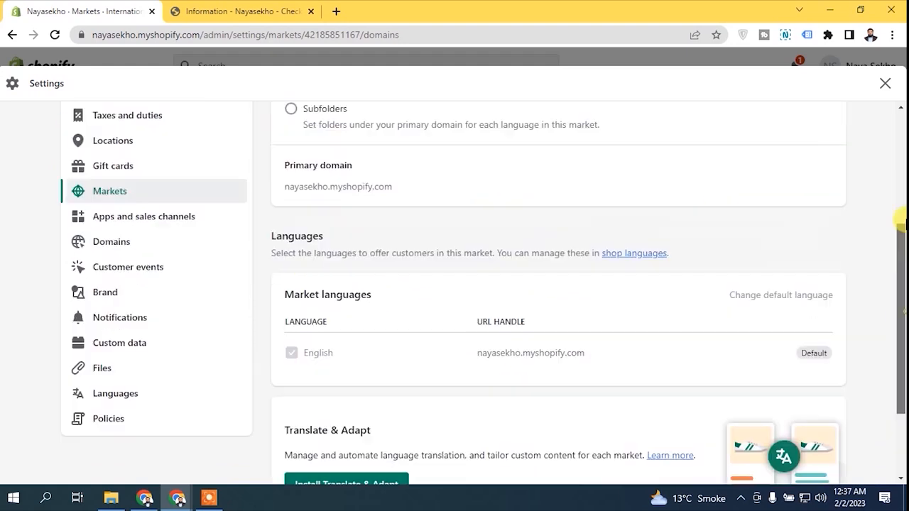
{"action": "left_click", "coordinate": [280, 139]}
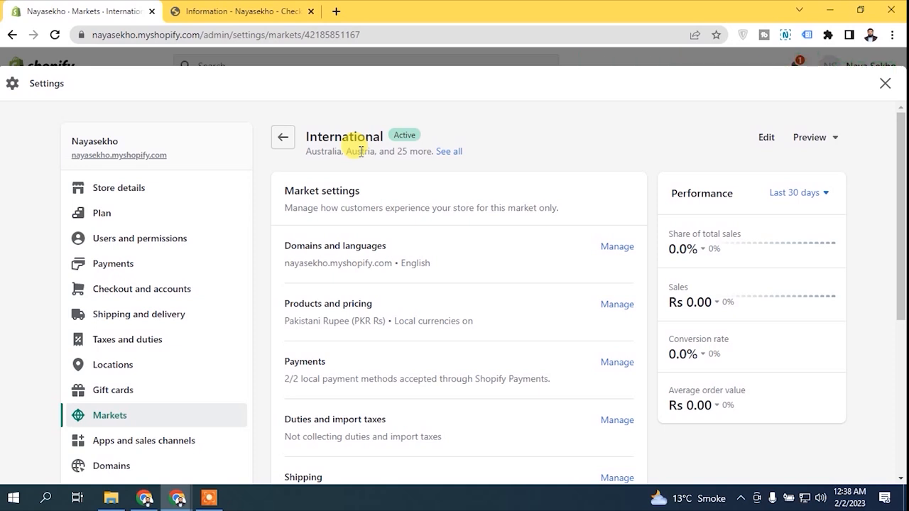
Step: Examine the International market's remaining settings, from products, payments, duties and shipping to taxes and the deactivate and remove options
{"action": "scroll", "coordinate": [471, 211], "scroll_direction": "down", "scroll_amount": 2}
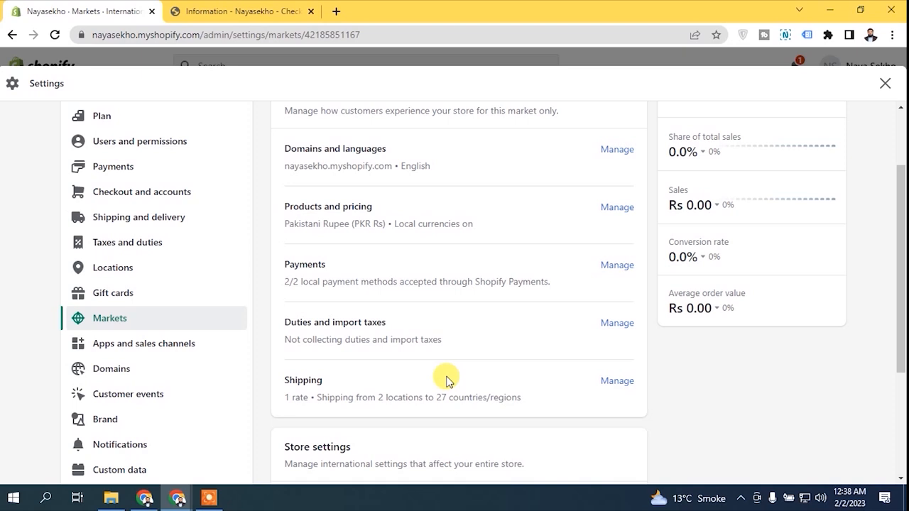
{"action": "scroll", "coordinate": [900, 270], "scroll_direction": "down", "scroll_amount": 1}
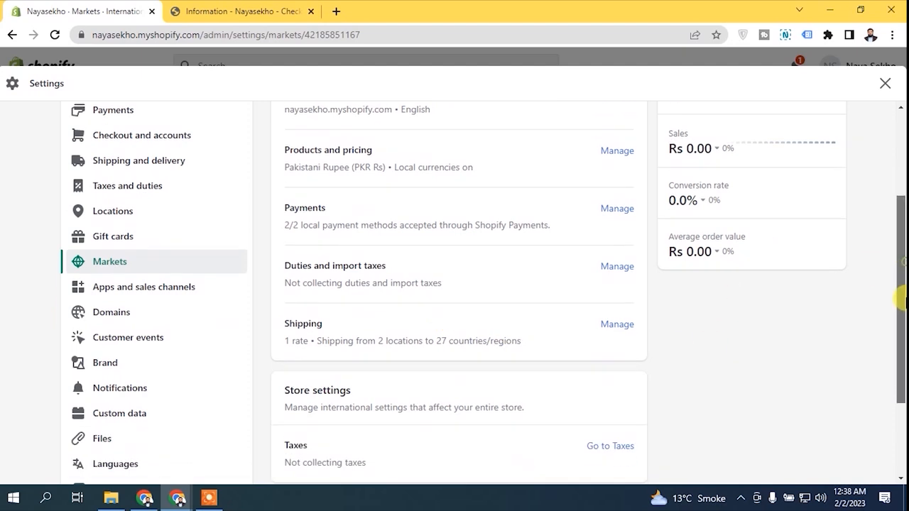
{"action": "scroll", "coordinate": [899, 291], "scroll_direction": "down", "scroll_amount": 1}
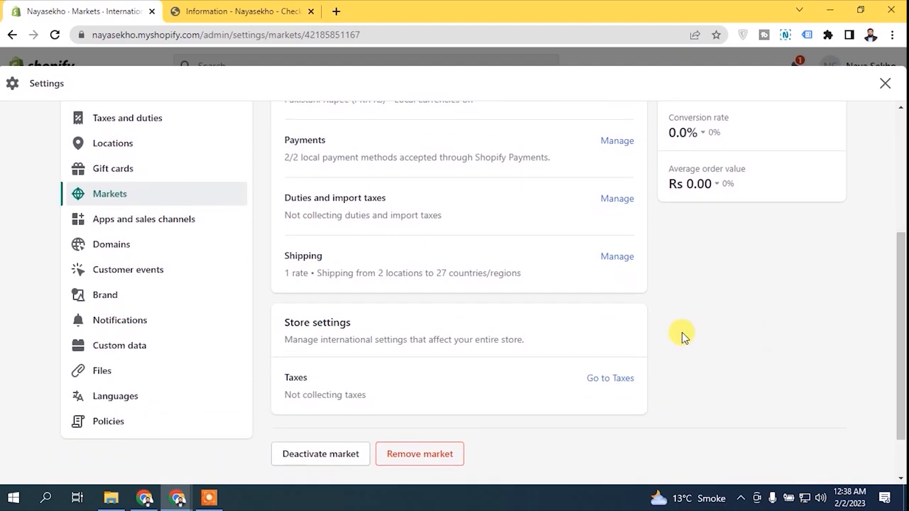
{"action": "scroll", "coordinate": [838, 343], "scroll_direction": "down", "scroll_amount": 1}
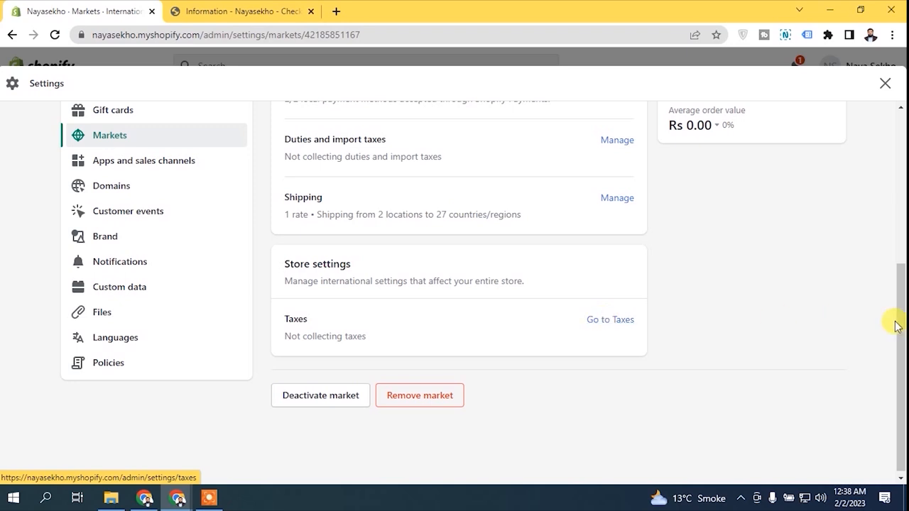
Step: Return to the markets overview and review the primary market and the International market listed under other markets
{"action": "left_click_drag", "start_coordinate": [898, 320], "coordinate": [898, 171]}
{"action": "left_click", "coordinate": [289, 135]}
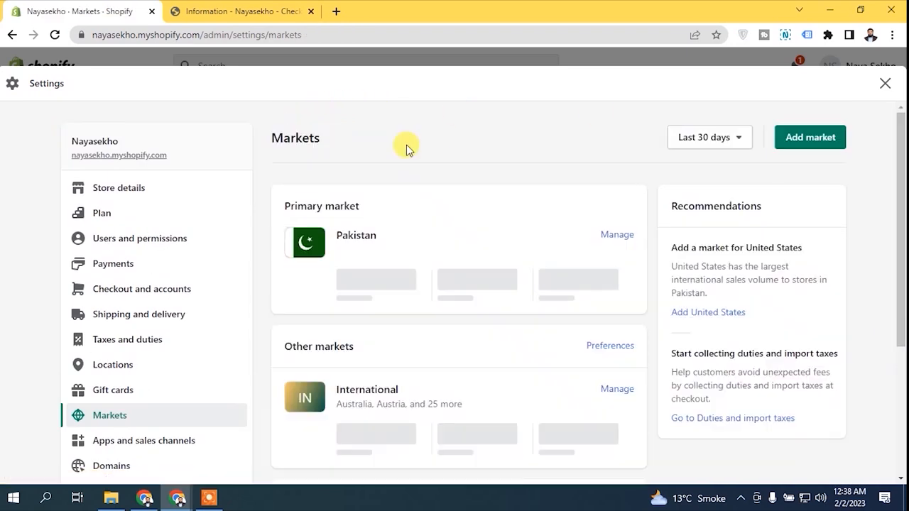
{"action": "scroll", "coordinate": [654, 293], "scroll_direction": "down", "scroll_amount": 1}
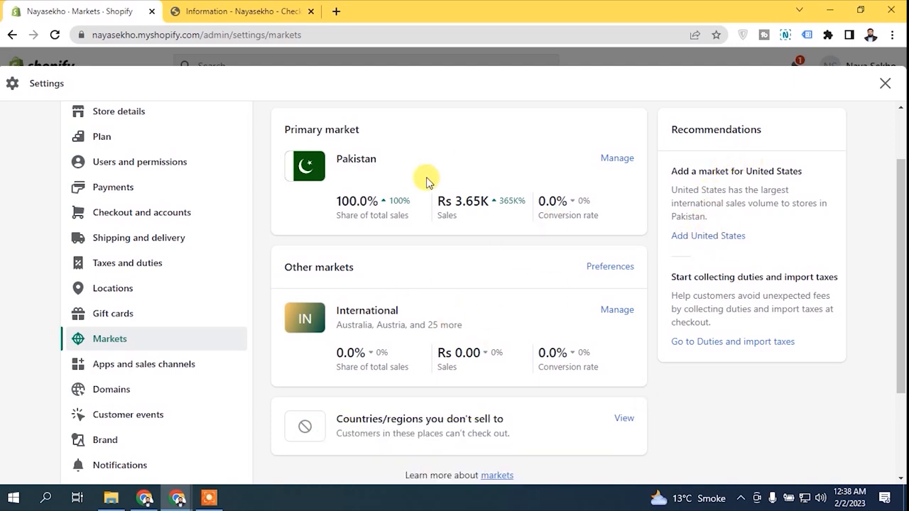
{"action": "left_click_drag", "start_coordinate": [901, 271], "coordinate": [899, 208]}
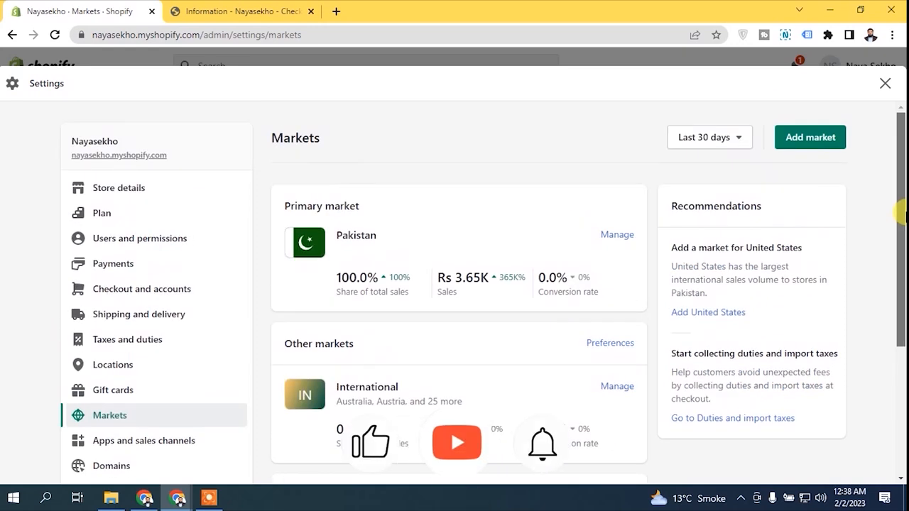
Step: Add a new market named United States with the United States as its only country, and save it
{"action": "left_click", "coordinate": [810, 138]}
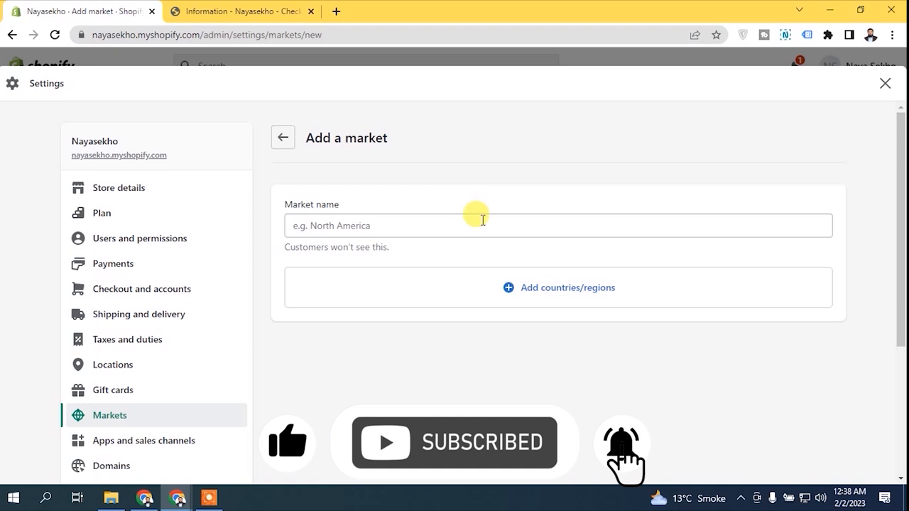
{"action": "left_click", "coordinate": [568, 278]}
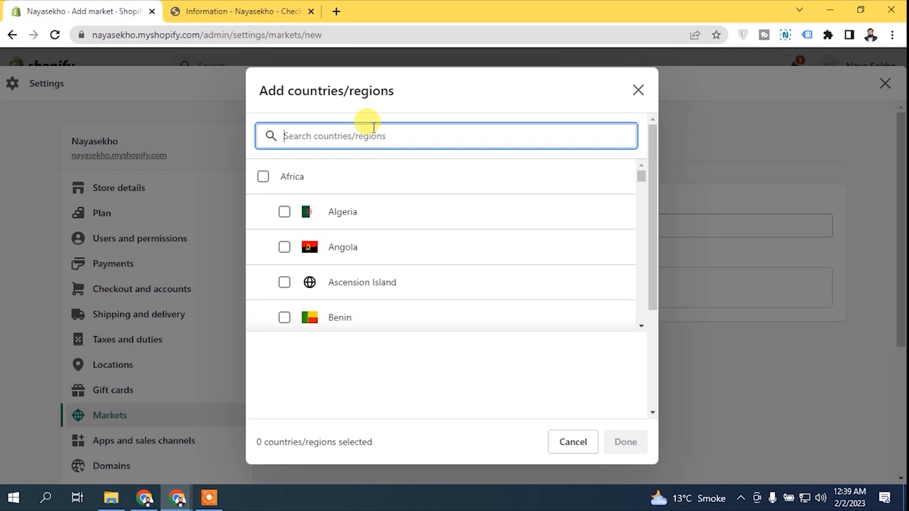
{"action": "type", "text": "unitr"}
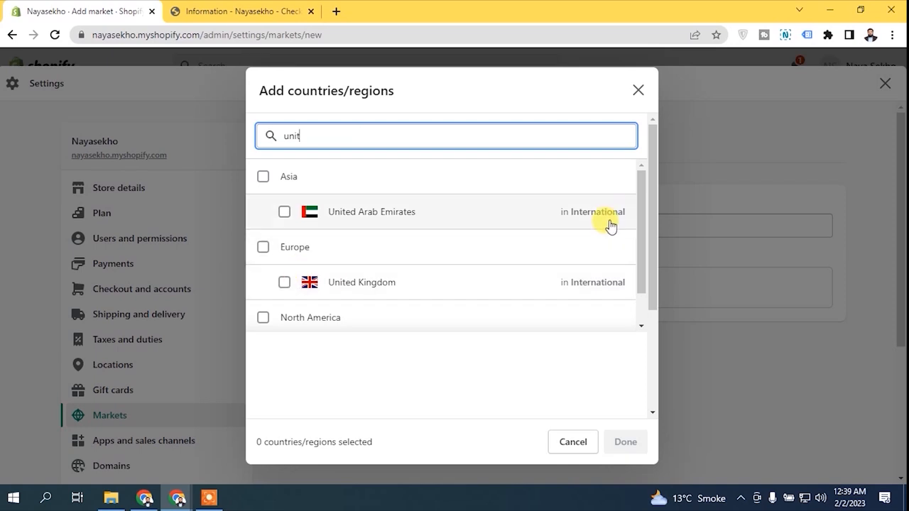
{"action": "left_click_drag", "start_coordinate": [636, 196], "coordinate": [646, 167]}
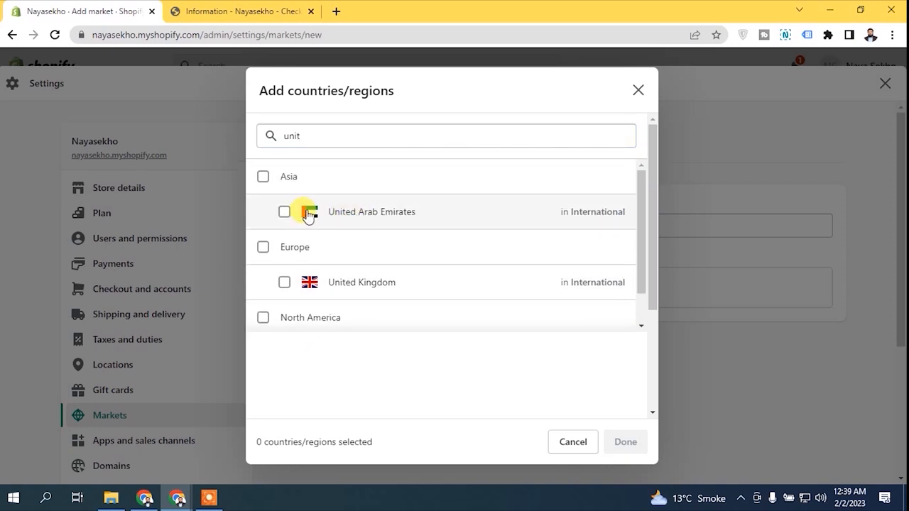
{"action": "left_click", "coordinate": [285, 213]}
{"action": "left_click", "coordinate": [284, 213]}
{"action": "scroll", "coordinate": [592, 289], "scroll_direction": "down", "scroll_amount": 1}
{"action": "left_click", "coordinate": [283, 312]}
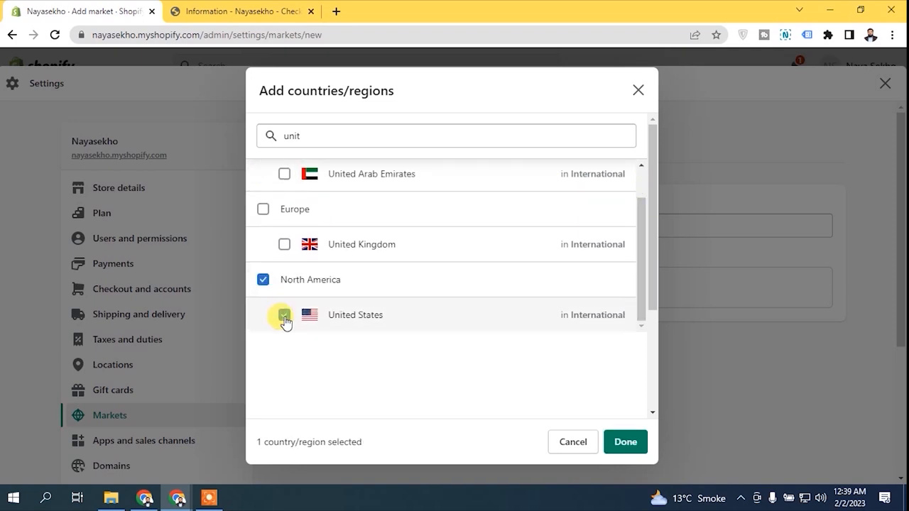
{"action": "left_click", "coordinate": [627, 441]}
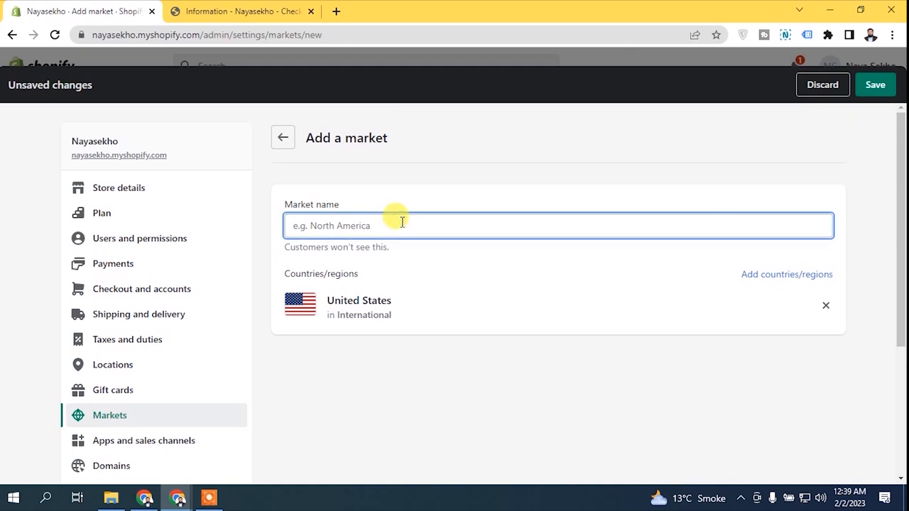
{"action": "type", "text": "United States"}
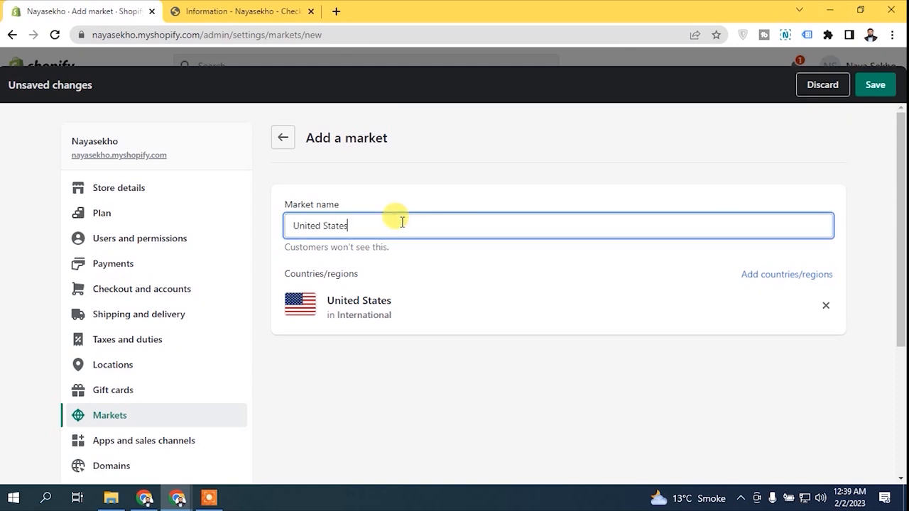
{"action": "left_click", "coordinate": [875, 85]}
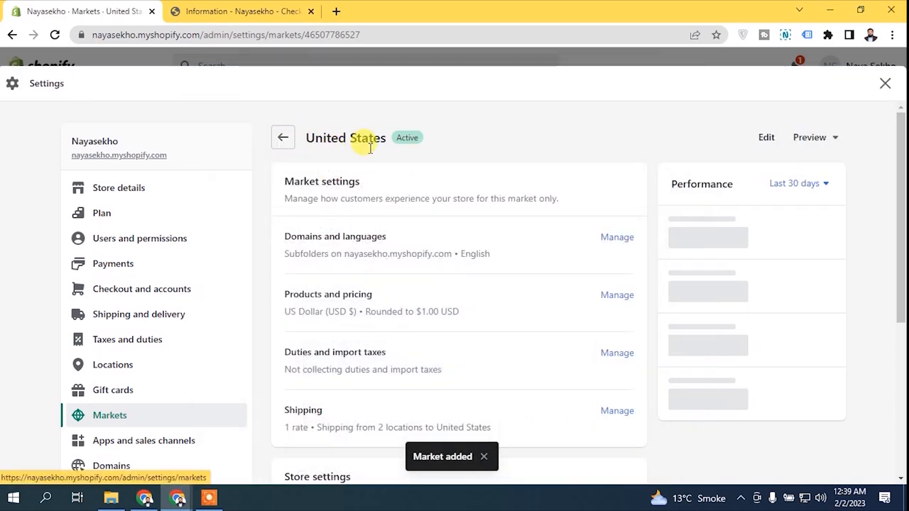
Step: Examine the United States market's settings, return to the markets overview, and review the primary market and other markets
{"action": "scroll", "coordinate": [859, 244], "scroll_direction": "down", "scroll_amount": 4}
{"action": "scroll", "coordinate": [298, 130], "scroll_direction": "up", "scroll_amount": 4}
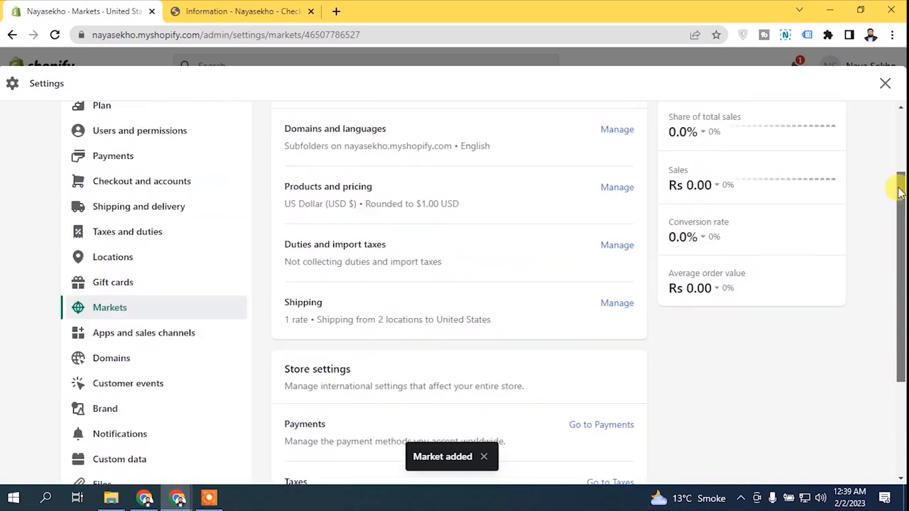
{"action": "left_click", "coordinate": [283, 137]}
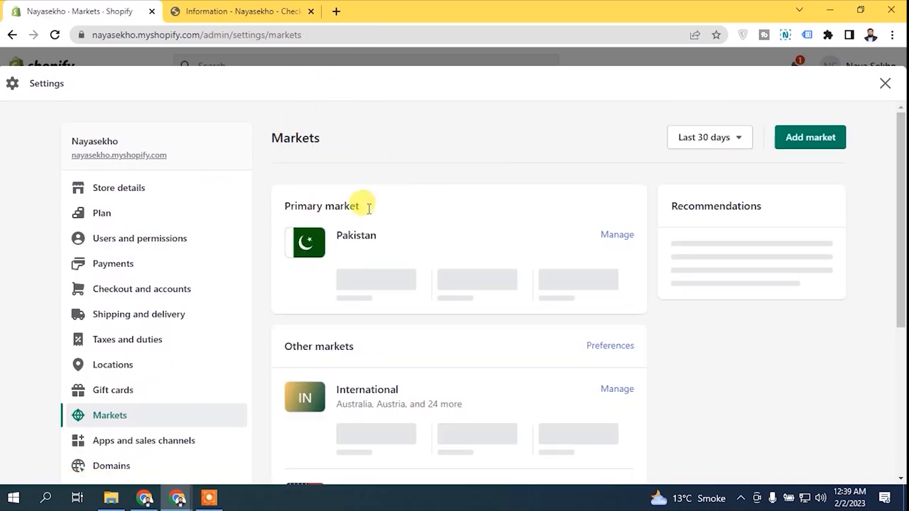
{"action": "scroll", "coordinate": [341, 213], "scroll_direction": "down", "scroll_amount": 3}
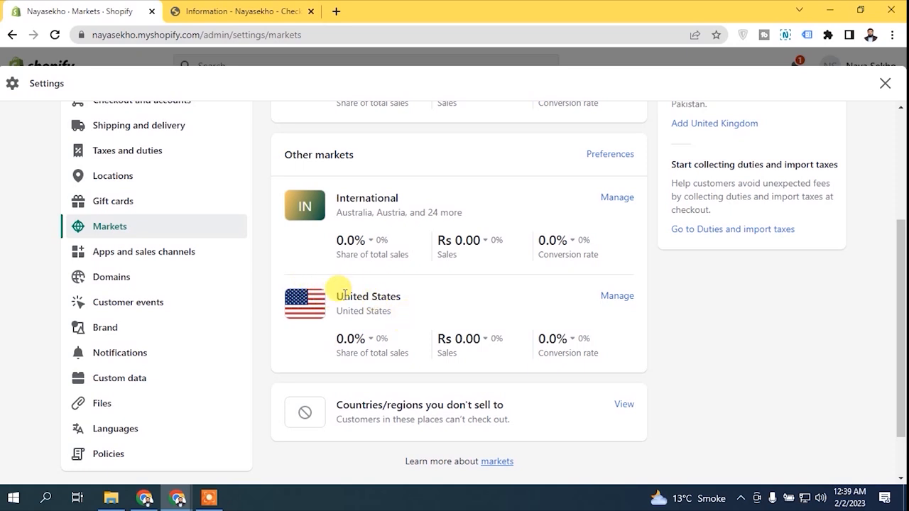
{"action": "scroll", "coordinate": [607, 195], "scroll_direction": "up", "scroll_amount": 3}
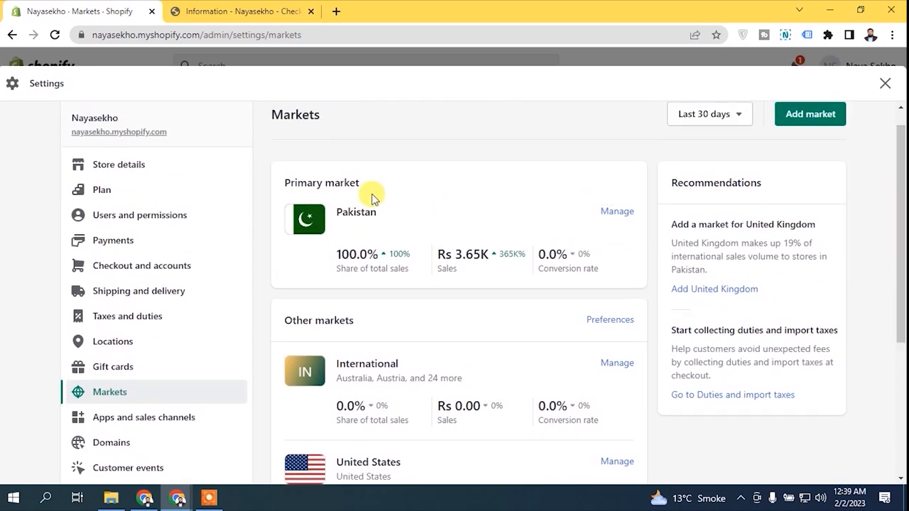
{"action": "mouse_move", "coordinate": [902, 210]}
{"action": "left_mouse_down"}
{"action": "mouse_move", "coordinate": [900, 246]}
{"action": "mouse_move", "coordinate": [898, 201]}
{"action": "left_mouse_up"}
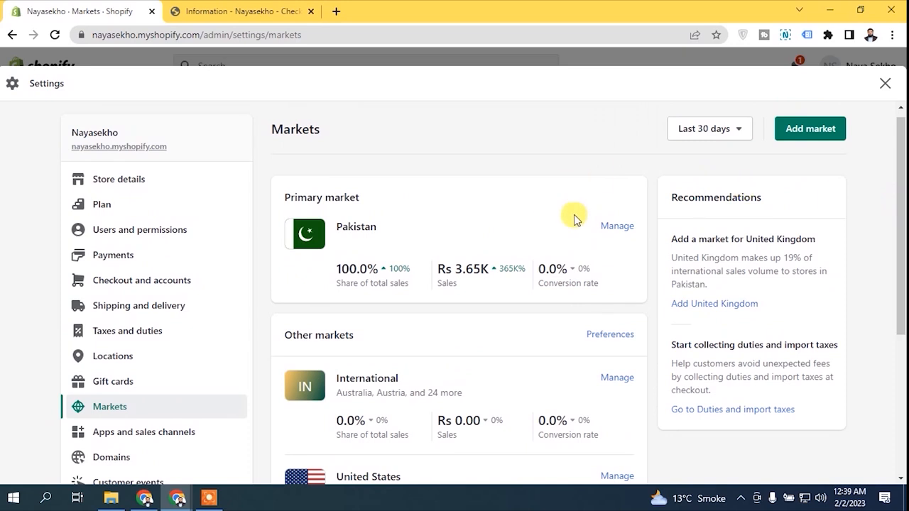
Step: Reload the store's checkout page, return to its shipping address form, and examine the countries offered for delivery
{"action": "left_click", "coordinate": [222, 11]}
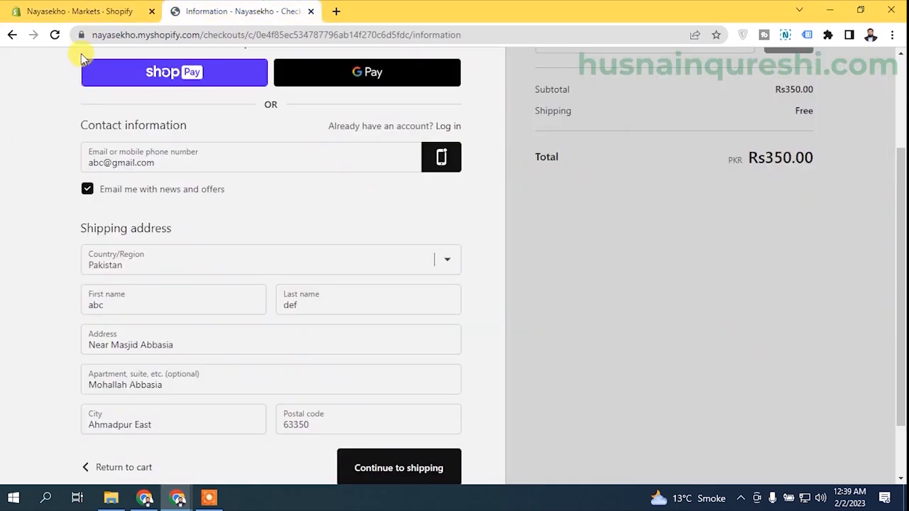
{"action": "left_click", "coordinate": [55, 35]}
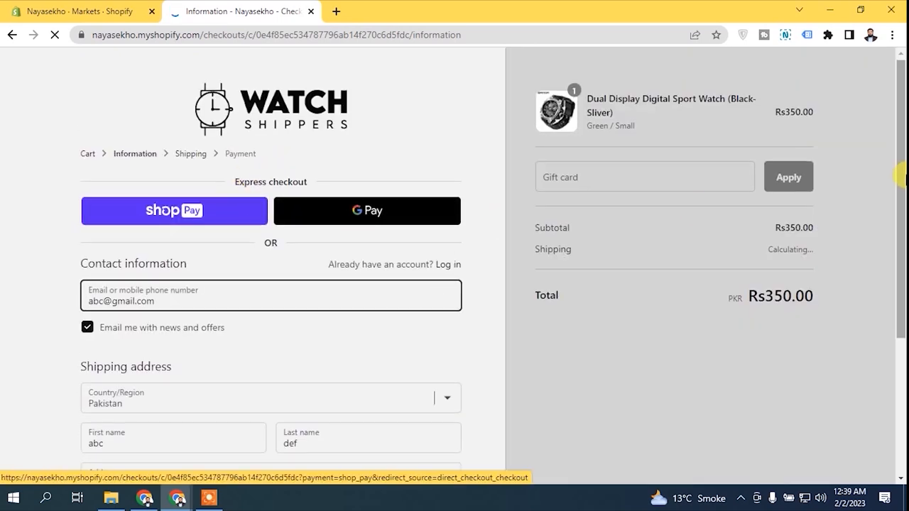
{"action": "left_click_drag", "start_coordinate": [903, 177], "coordinate": [900, 244]}
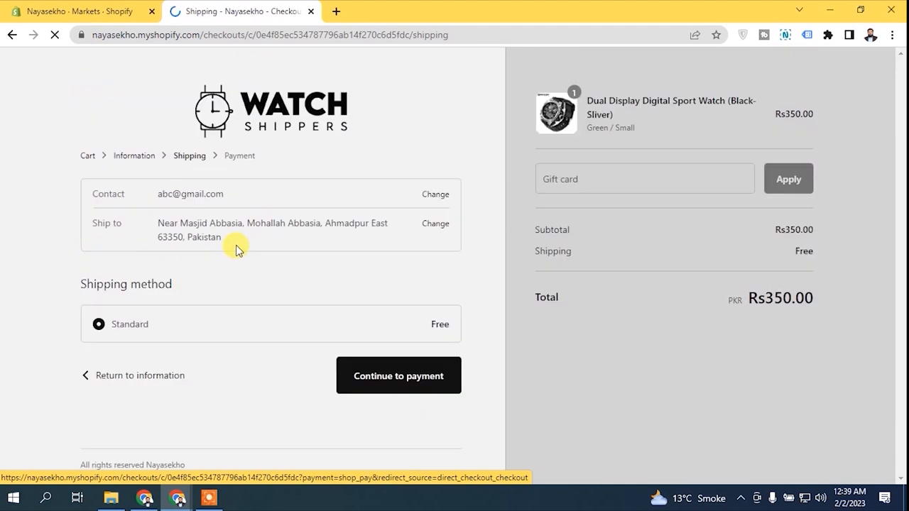
{"action": "left_click", "coordinate": [428, 225]}
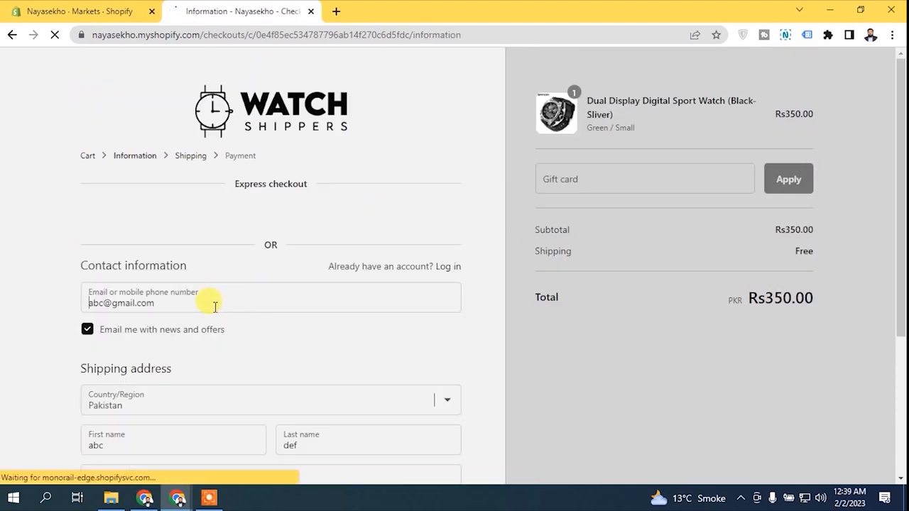
{"action": "scroll", "coordinate": [638, 275], "scroll_direction": "down", "scroll_amount": 2}
{"action": "left_click", "coordinate": [195, 286]}
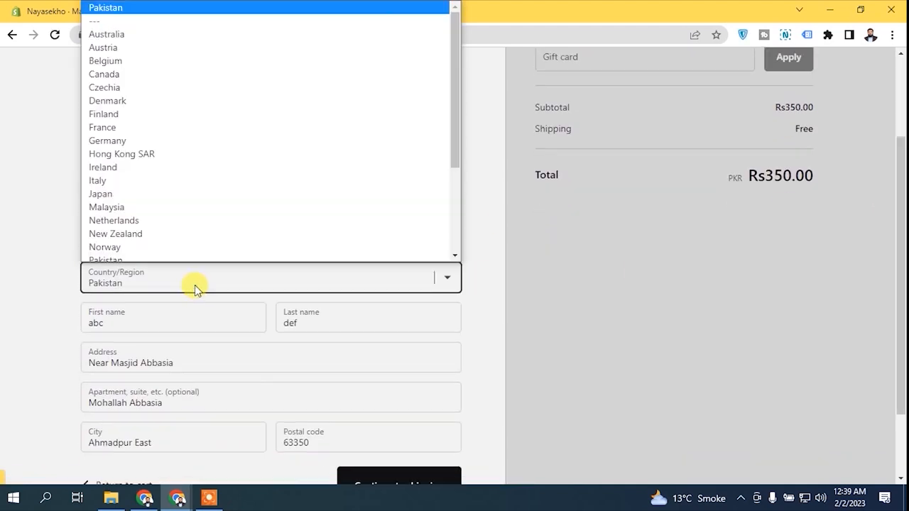
{"action": "left_click_drag", "start_coordinate": [452, 41], "coordinate": [457, 16]}
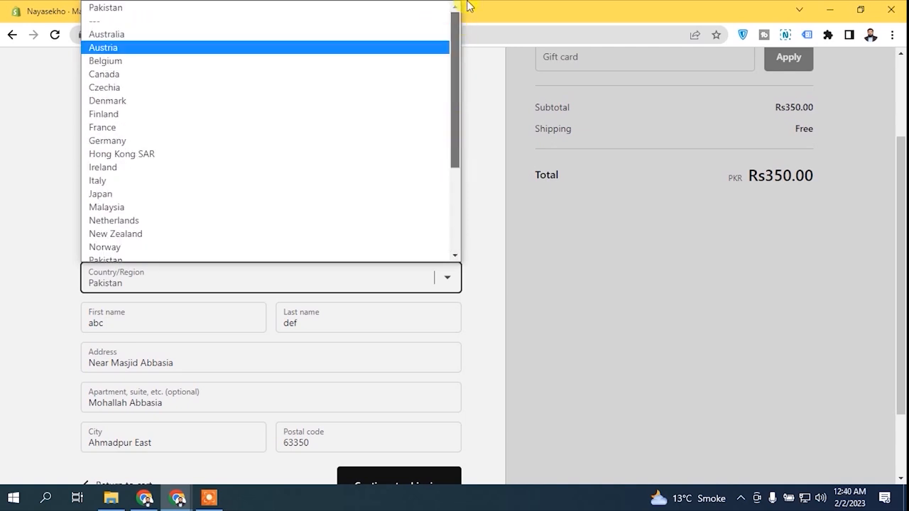
{"action": "left_click", "coordinate": [151, 10]}
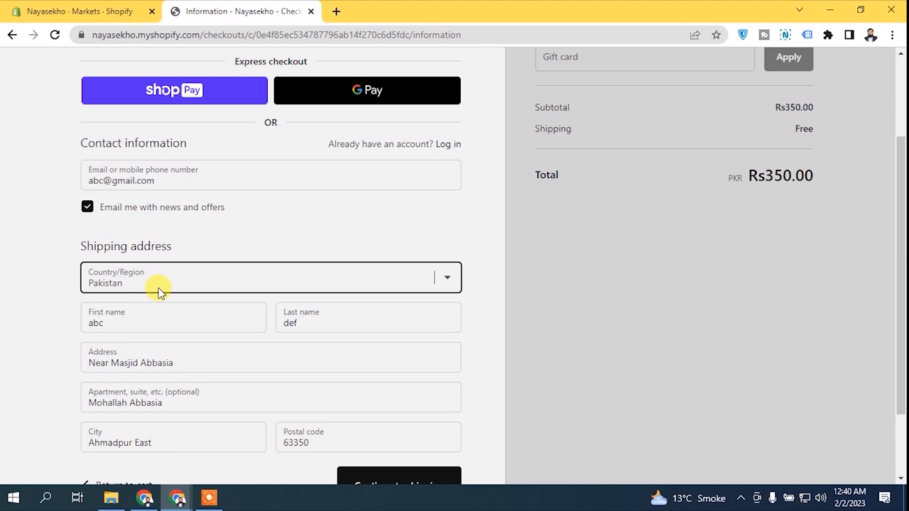
Step: Return to the store's market settings, search the countries/regions not sold to for "isr", and go back to the overview
{"action": "left_click", "coordinate": [64, 9]}
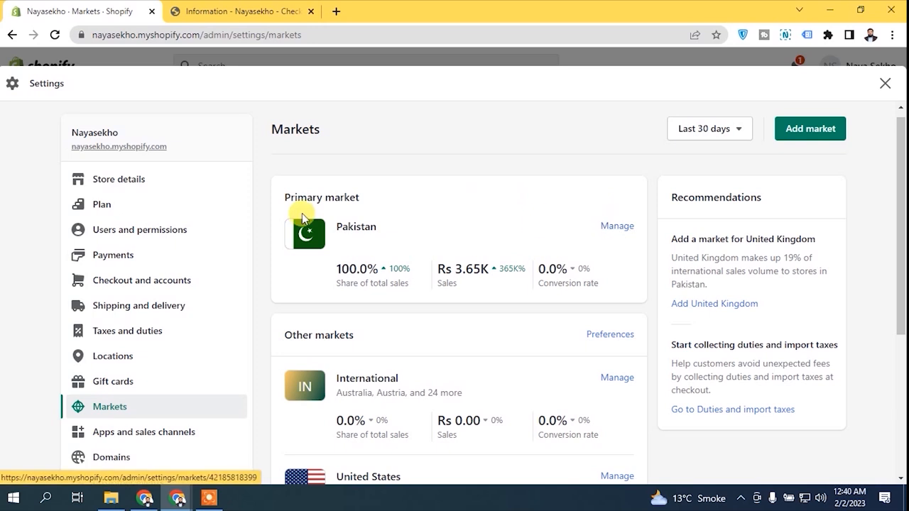
{"action": "scroll", "coordinate": [341, 213], "scroll_direction": "down", "scroll_amount": 1}
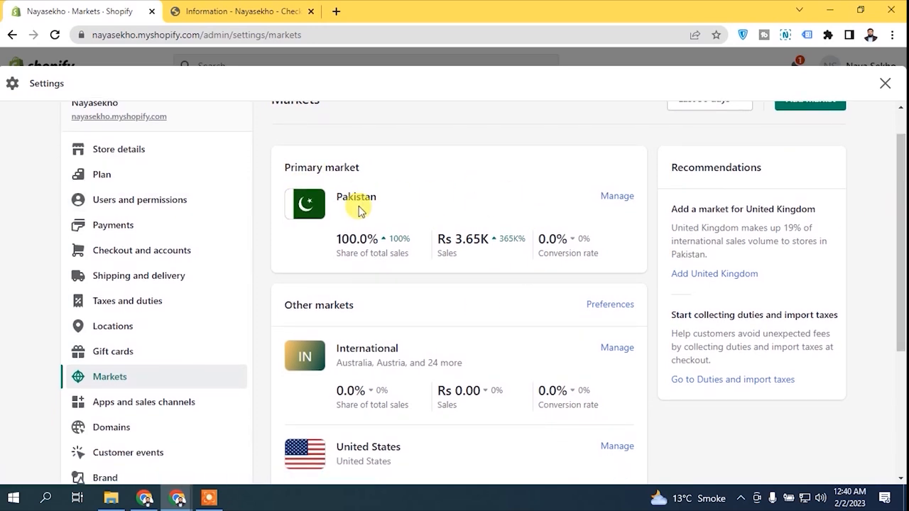
{"action": "scroll", "coordinate": [899, 305], "scroll_direction": "down", "scroll_amount": 2}
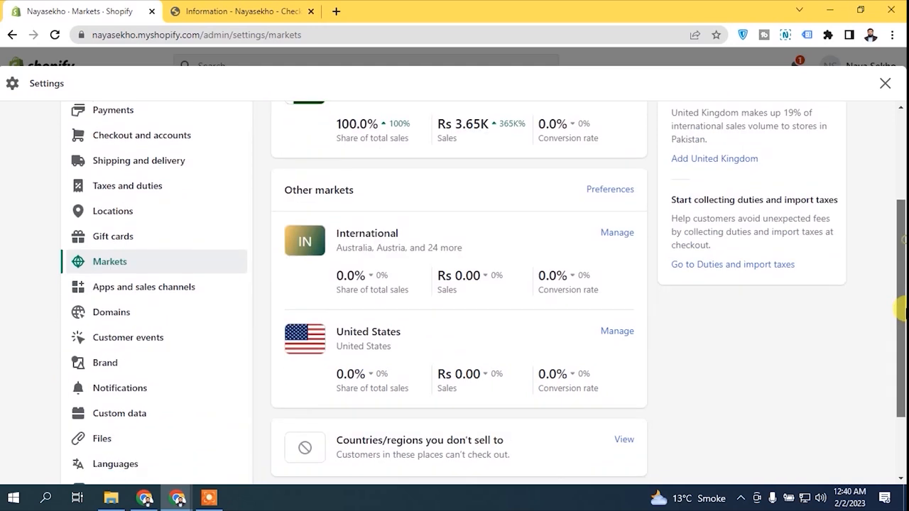
{"action": "left_click_drag", "start_coordinate": [900, 309], "coordinate": [899, 367]}
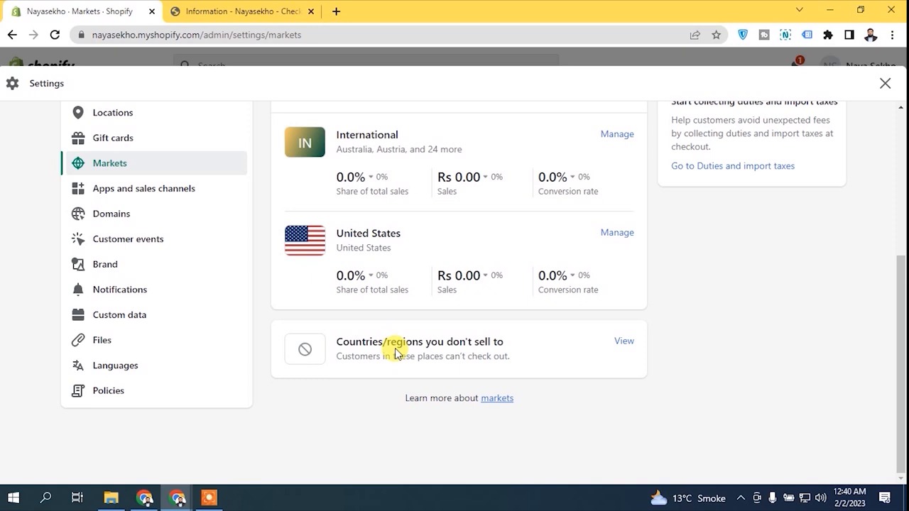
{"action": "left_click", "coordinate": [624, 341]}
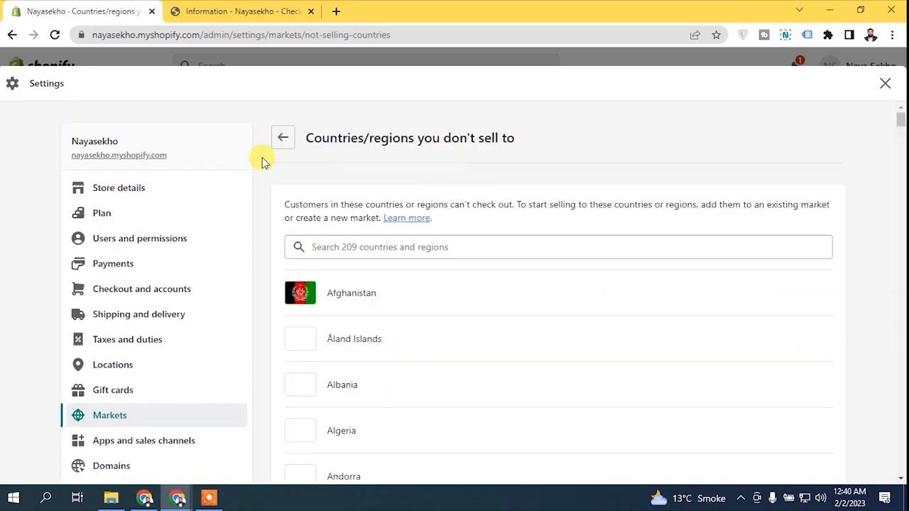
{"action": "left_click", "coordinate": [385, 247]}
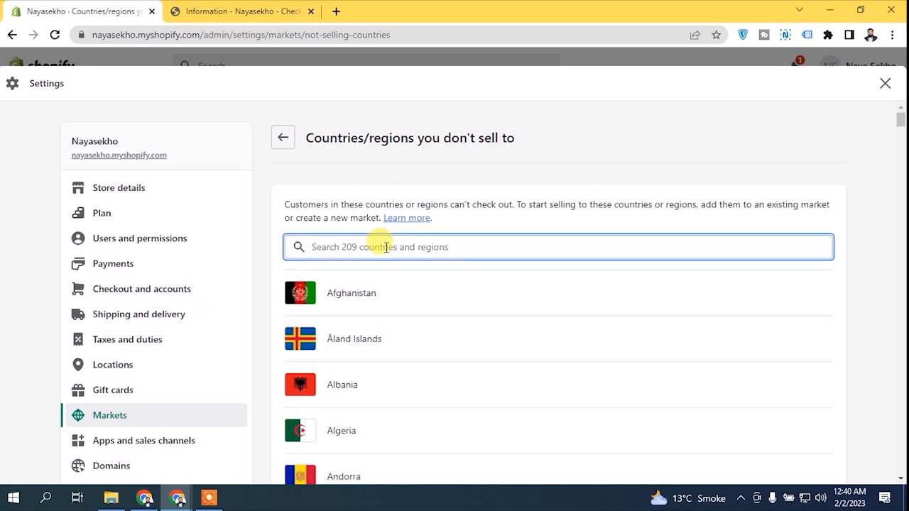
{"action": "type", "text": "isr"}
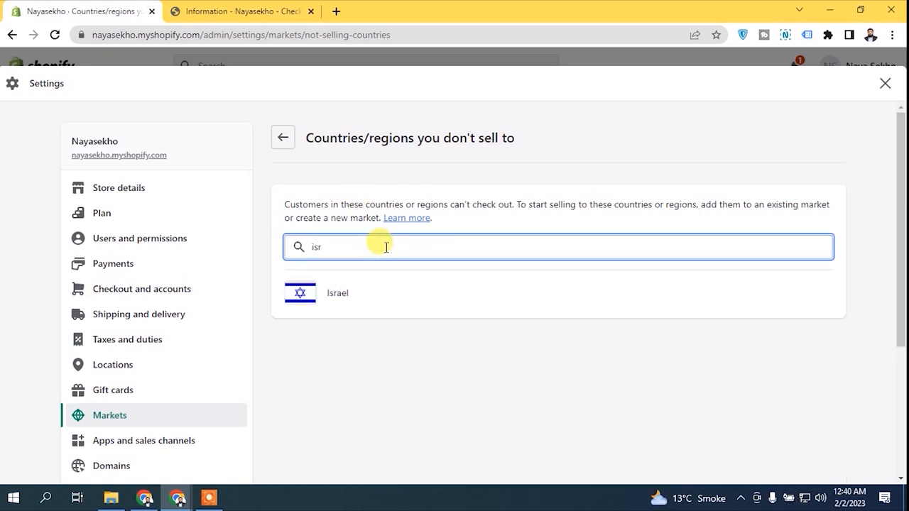
{"action": "left_click", "coordinate": [337, 293]}
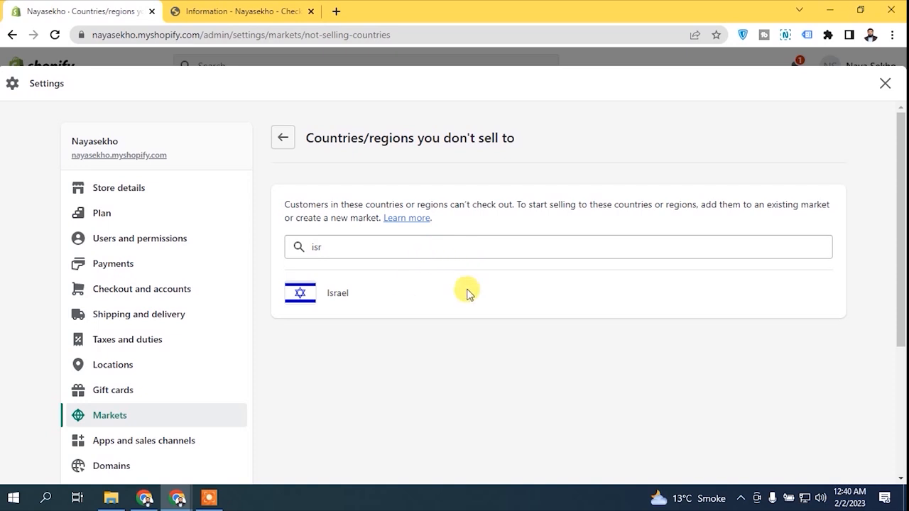
{"action": "left_click", "coordinate": [404, 240]}
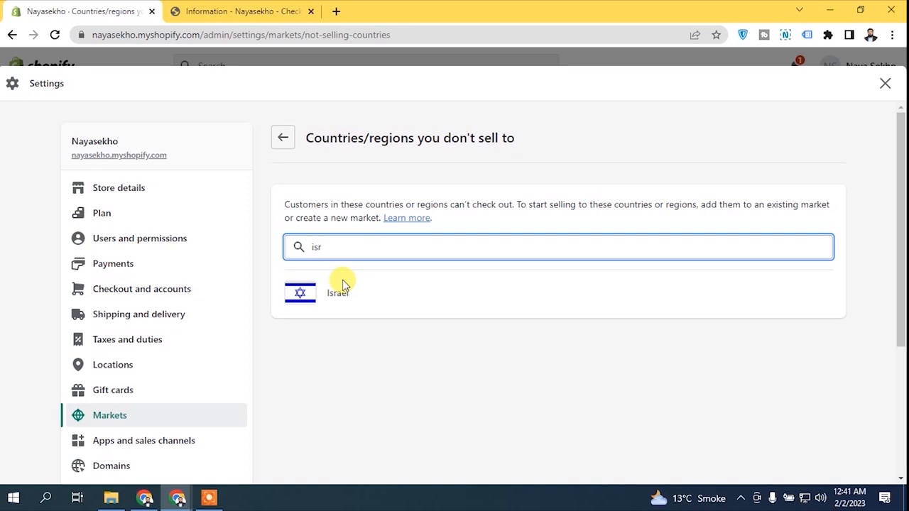
{"action": "left_click", "coordinate": [288, 142]}
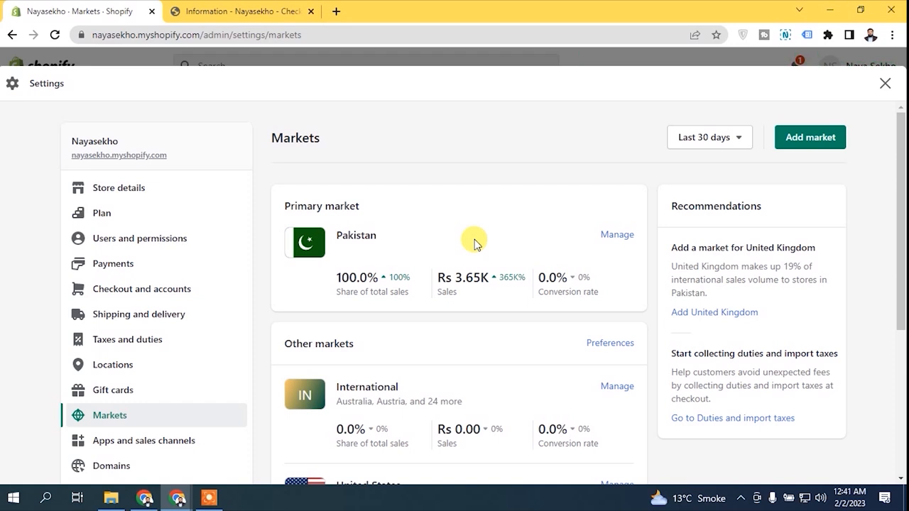
Step: Open the International market for editing and bring up the selection of countries/regions to add
{"action": "scroll", "coordinate": [573, 324], "scroll_direction": "down", "scroll_amount": 2}
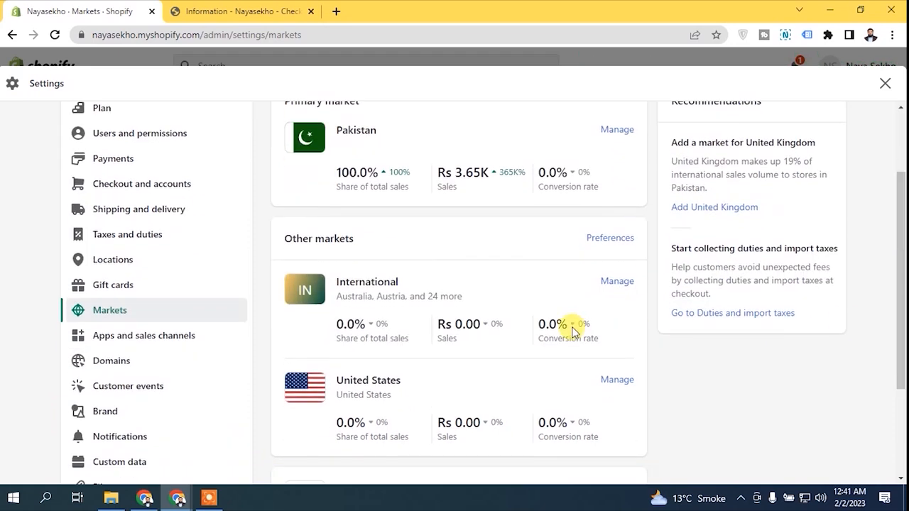
{"action": "left_click", "coordinate": [615, 283]}
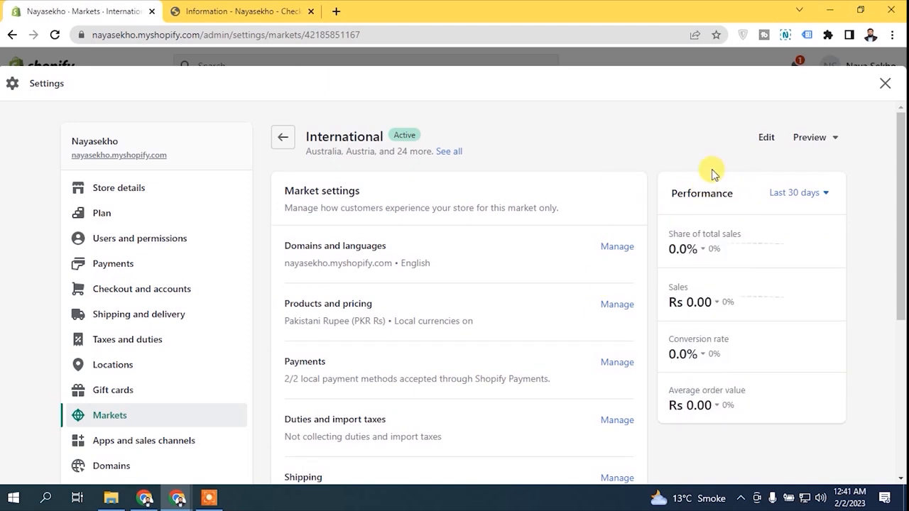
{"action": "left_click", "coordinate": [764, 137]}
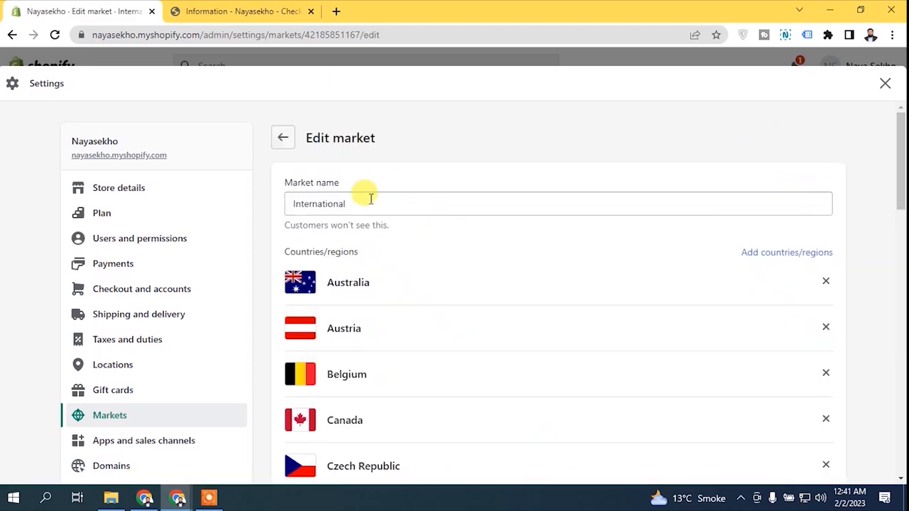
{"action": "scroll", "coordinate": [873, 209], "scroll_direction": "down", "scroll_amount": 2}
{"action": "left_click", "coordinate": [777, 131]}
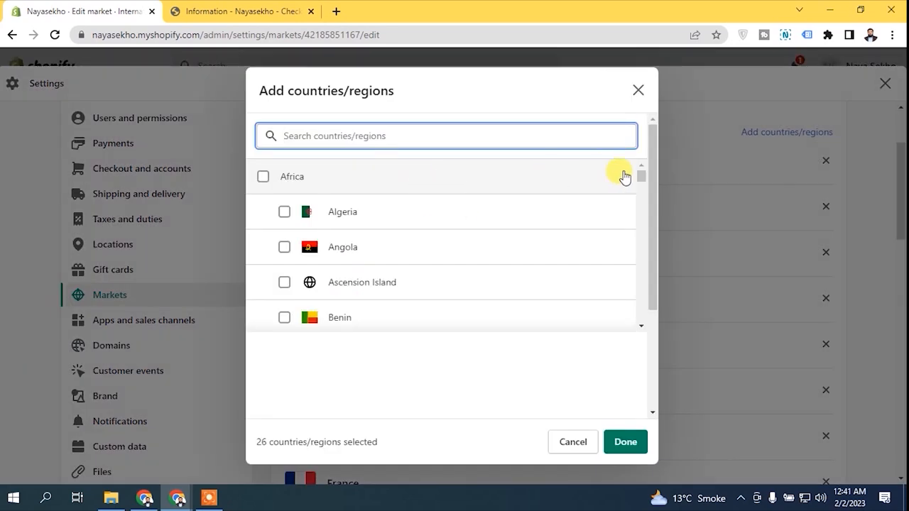
Step: Select all countries of Africa and Asia for the International market
{"action": "left_click", "coordinate": [264, 176]}
{"action": "left_click_drag", "start_coordinate": [638, 177], "coordinate": [629, 215]}
{"action": "left_click", "coordinate": [264, 231]}
{"action": "left_click", "coordinate": [264, 230]}
{"action": "left_click", "coordinate": [264, 233]}
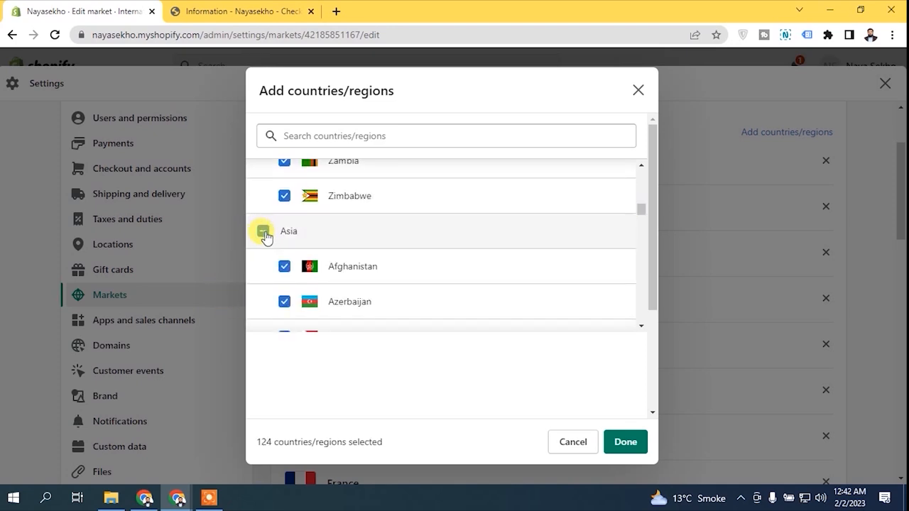
Step: Add all countries of Central America and Europe to the International market's selection
{"action": "left_click_drag", "start_coordinate": [643, 211], "coordinate": [637, 243]}
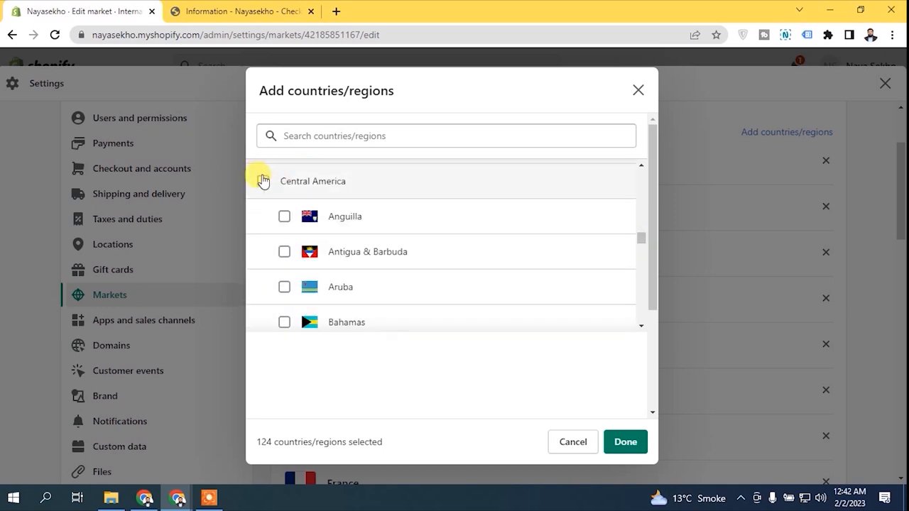
{"action": "mouse_move", "coordinate": [641, 238]}
{"action": "left_mouse_down"}
{"action": "mouse_move", "coordinate": [640, 266]}
{"action": "mouse_move", "coordinate": [639, 253]}
{"action": "left_mouse_up"}
{"action": "scroll", "coordinate": [600, 272], "scroll_direction": "down", "scroll_amount": 1}
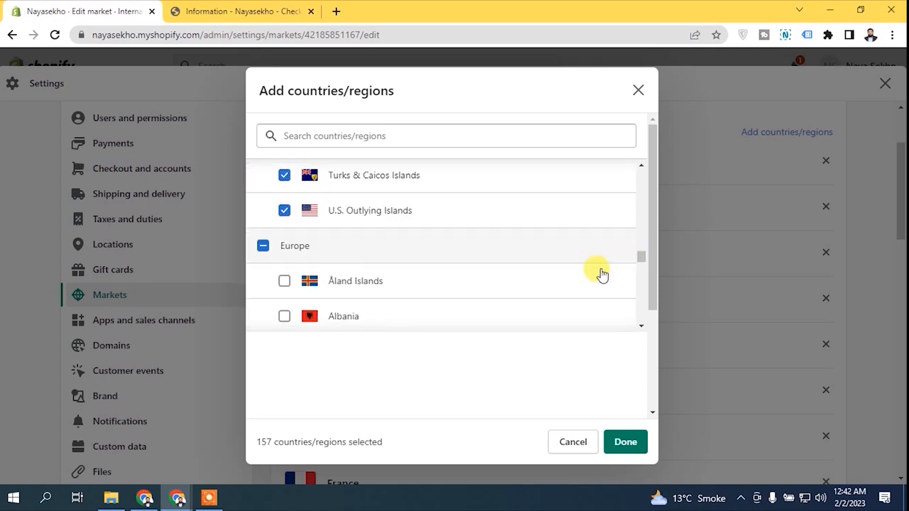
{"action": "left_click", "coordinate": [264, 245]}
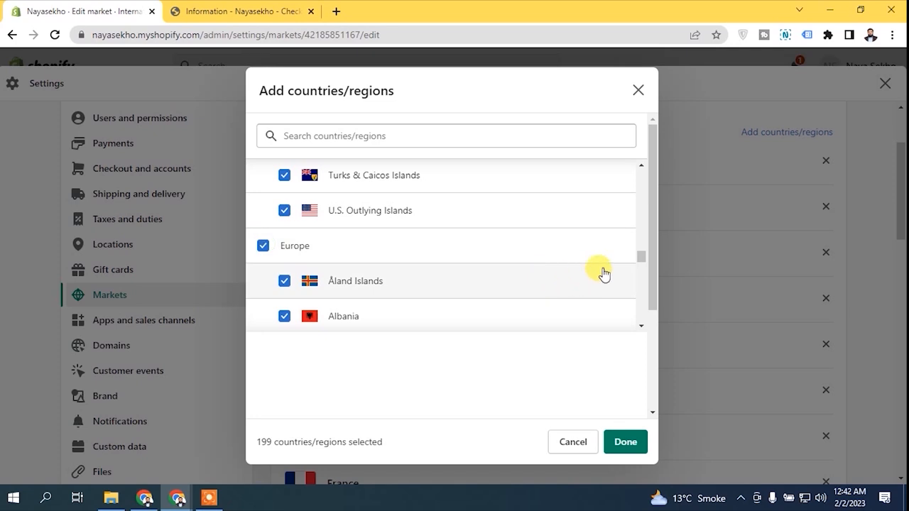
Step: Add all countries of North America and Oceania to the selection, including the United States
{"action": "left_click_drag", "start_coordinate": [637, 257], "coordinate": [635, 294]}
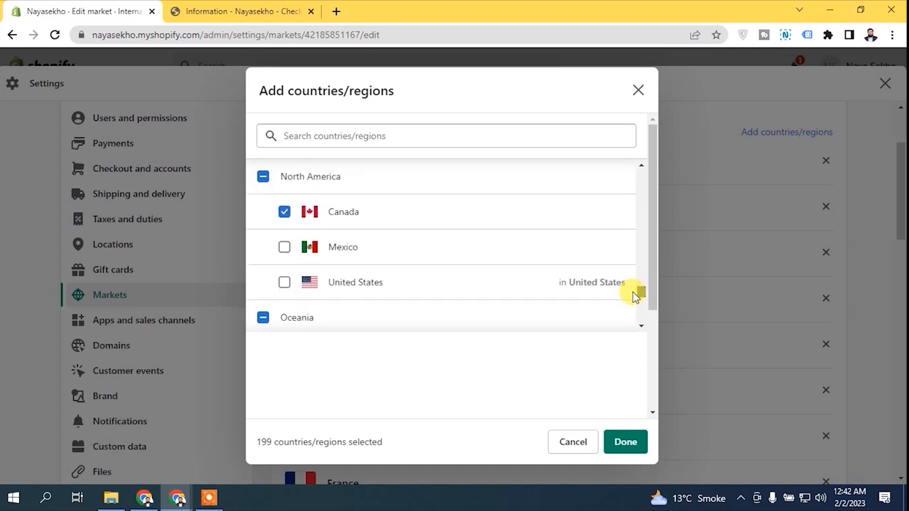
{"action": "scroll", "coordinate": [299, 229], "scroll_direction": "up", "scroll_amount": 1}
{"action": "left_click", "coordinate": [264, 257]}
{"action": "scroll", "coordinate": [252, 249], "scroll_direction": "down", "scroll_amount": 2}
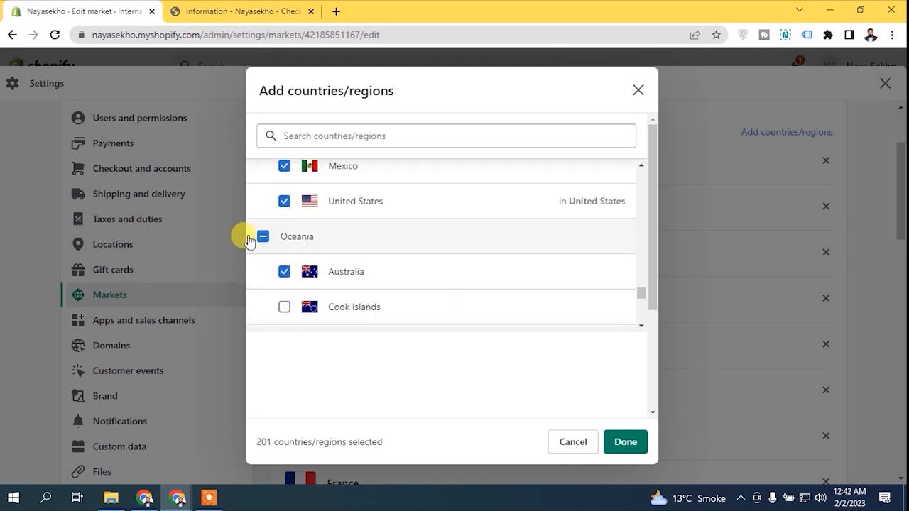
{"action": "left_click_drag", "start_coordinate": [637, 293], "coordinate": [636, 307]}
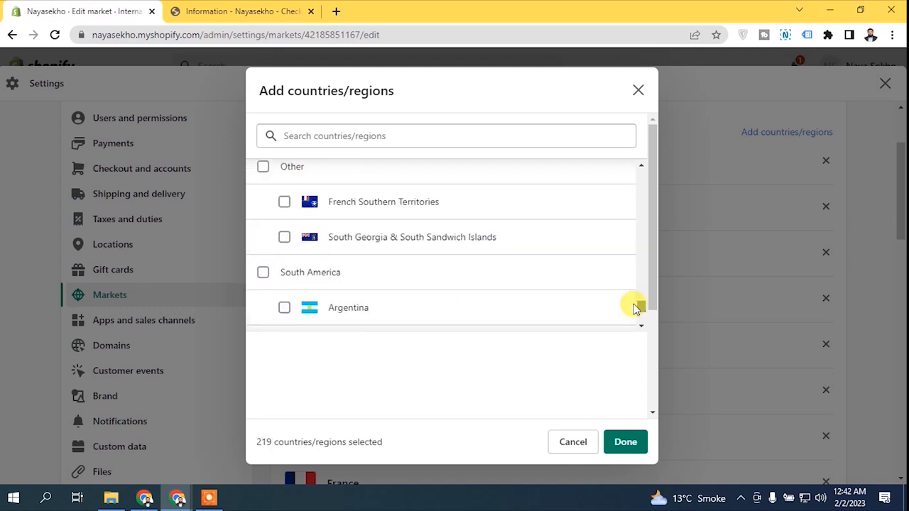
Step: Add the South America and Other regions to the International market's country selection
{"action": "left_click", "coordinate": [263, 274]}
{"action": "left_click", "coordinate": [263, 166]}
{"action": "left_click_drag", "start_coordinate": [641, 307], "coordinate": [637, 317]}
{"action": "scroll", "coordinate": [640, 311], "scroll_direction": "up", "scroll_amount": 20}
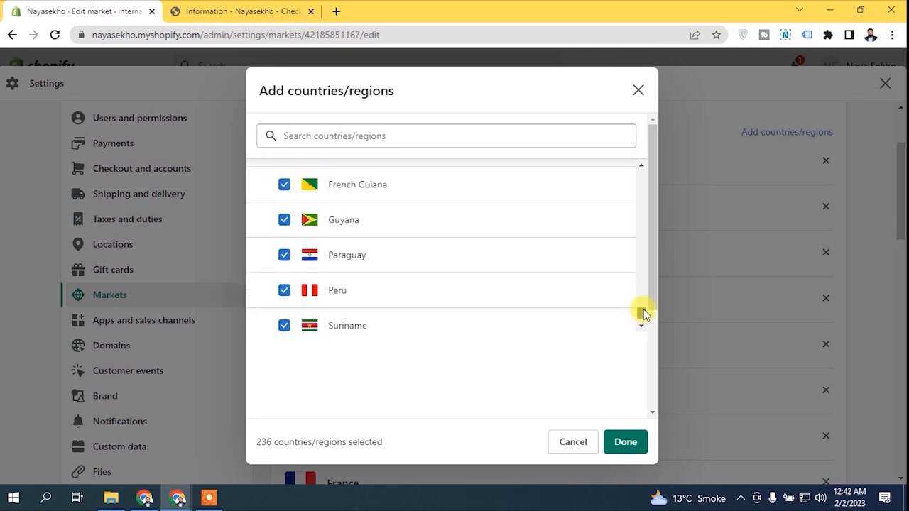
Step: Search the countries for "isr", deselect the match, and save the International market, accepting the deletion of the United States market
{"action": "left_click", "coordinate": [461, 135]}
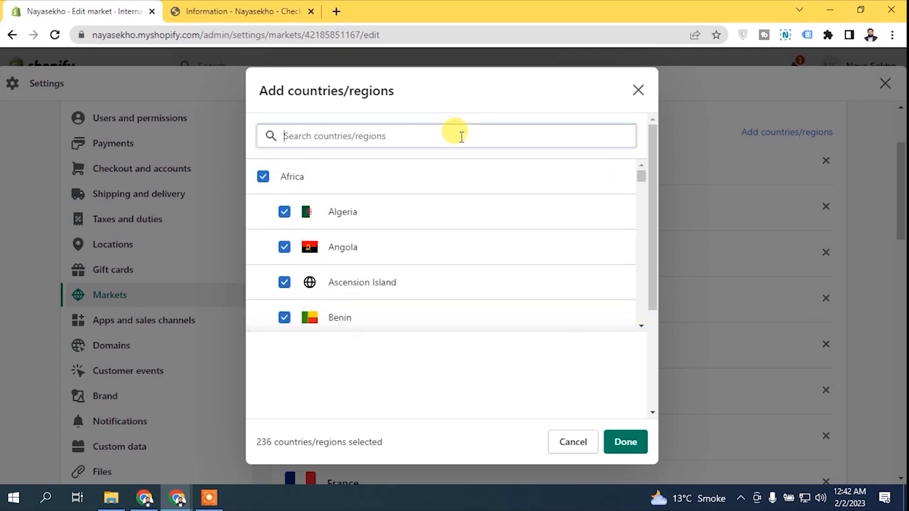
{"action": "type", "text": "isr"}
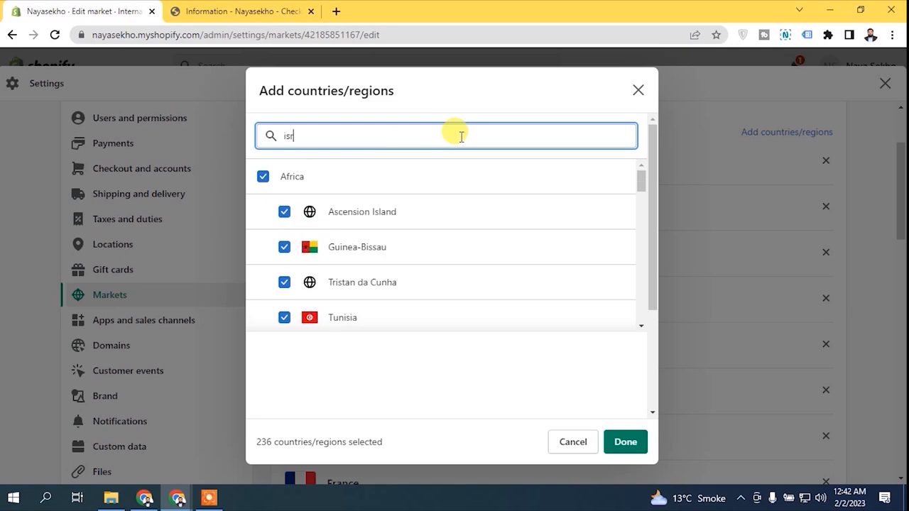
{"action": "left_click", "coordinate": [284, 211]}
{"action": "left_click", "coordinate": [624, 441]}
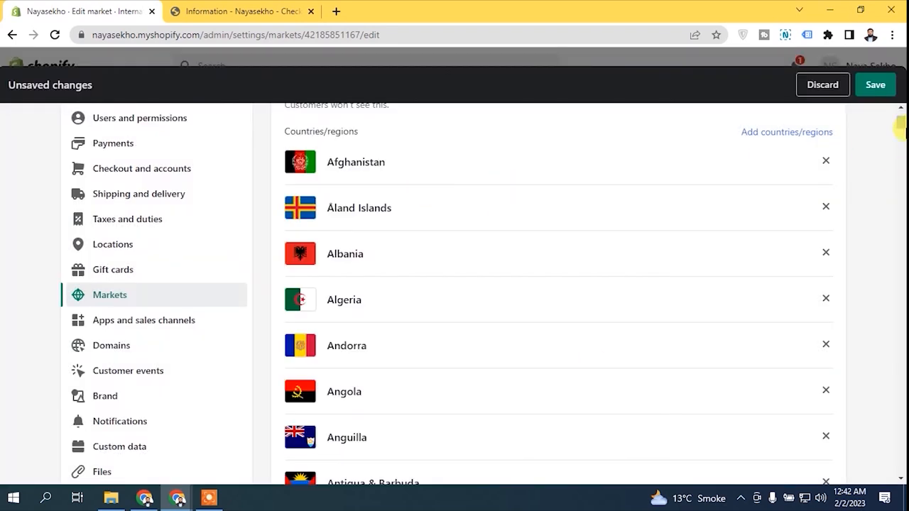
{"action": "left_click", "coordinate": [880, 89]}
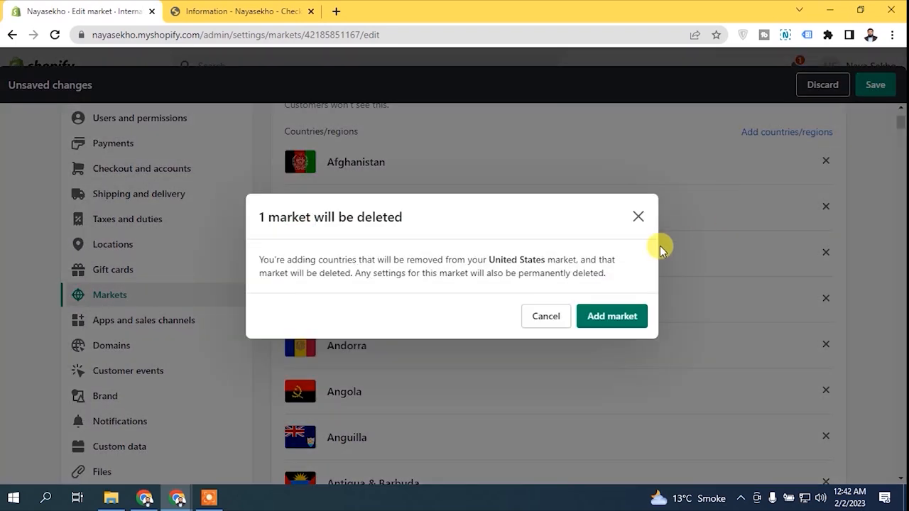
{"action": "left_click", "coordinate": [634, 318]}
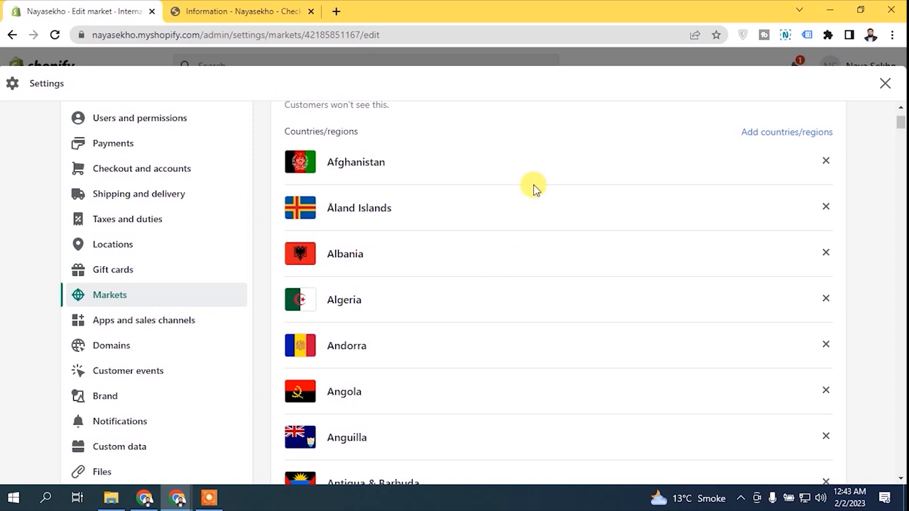
Step: Return from the International market to the markets overview and review the primary and other markets
{"action": "left_click_drag", "start_coordinate": [900, 123], "coordinate": [900, 108]}
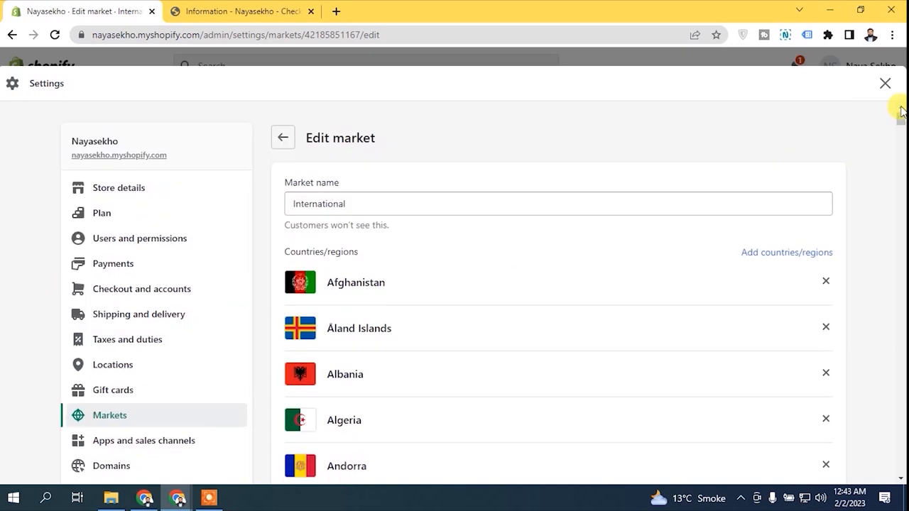
{"action": "left_click", "coordinate": [282, 137]}
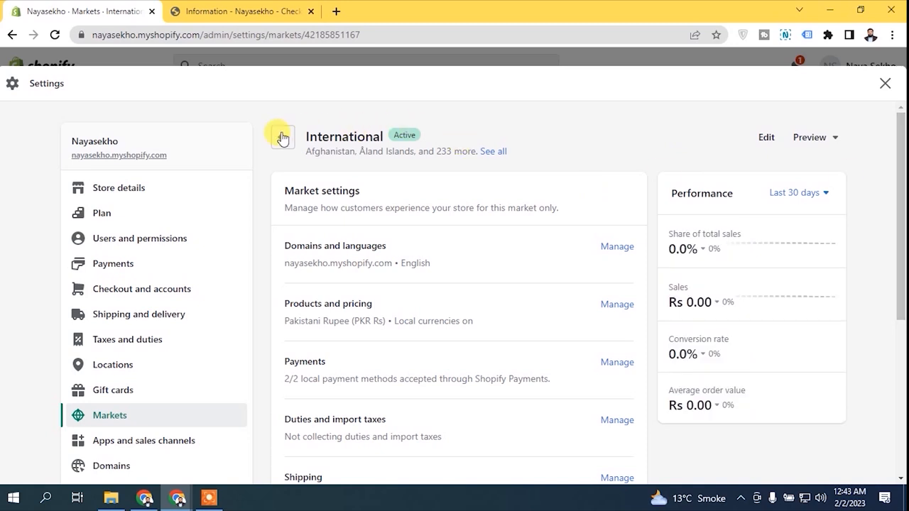
{"action": "left_click", "coordinate": [282, 137]}
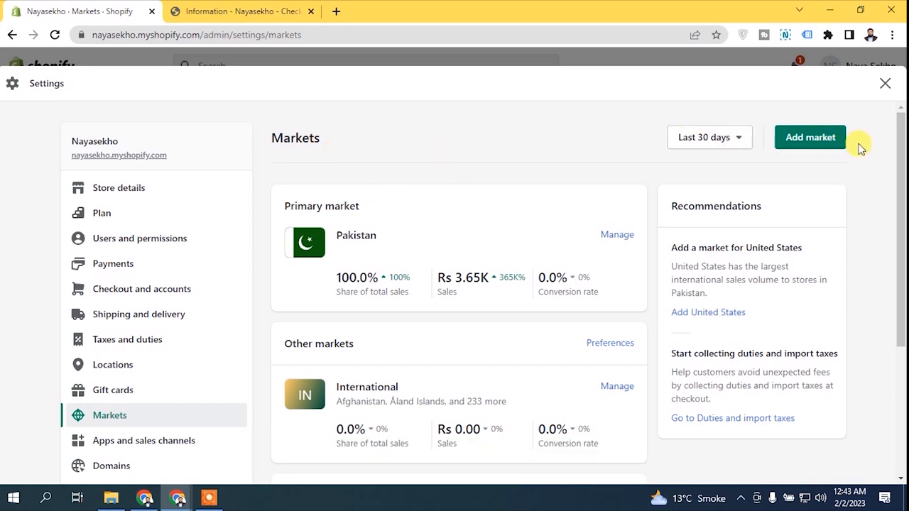
{"action": "scroll", "coordinate": [901, 274], "scroll_direction": "down", "scroll_amount": 1}
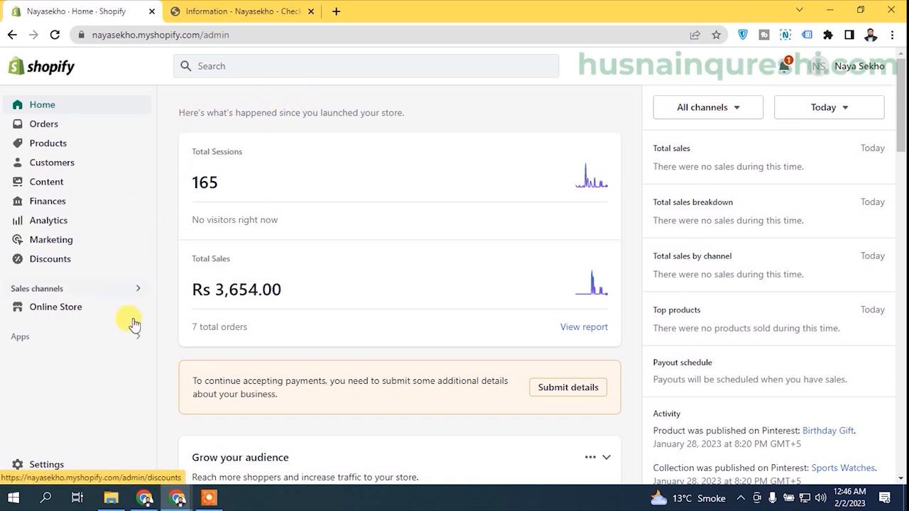
Step: Open the store's settings from the admin home, reload the page, and go to the apps and sales channels
{"action": "left_click", "coordinate": [63, 464]}
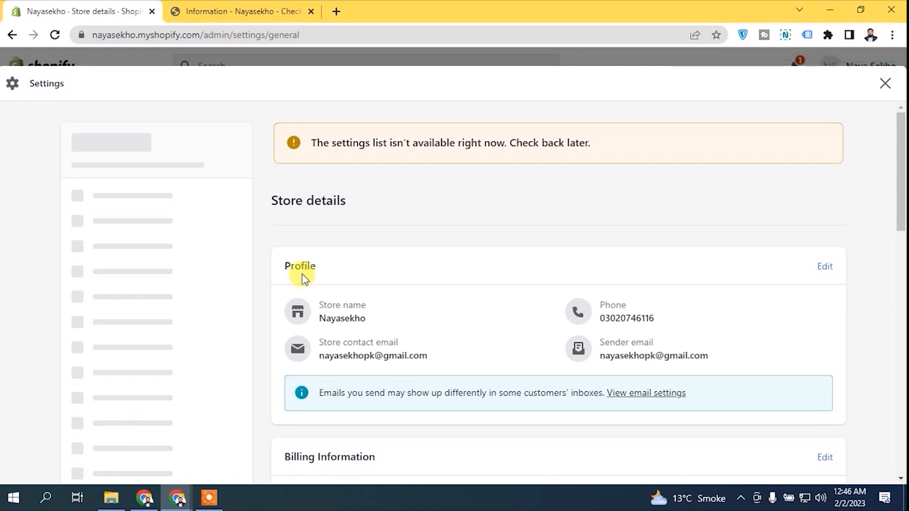
{"action": "key", "text": "F5"}
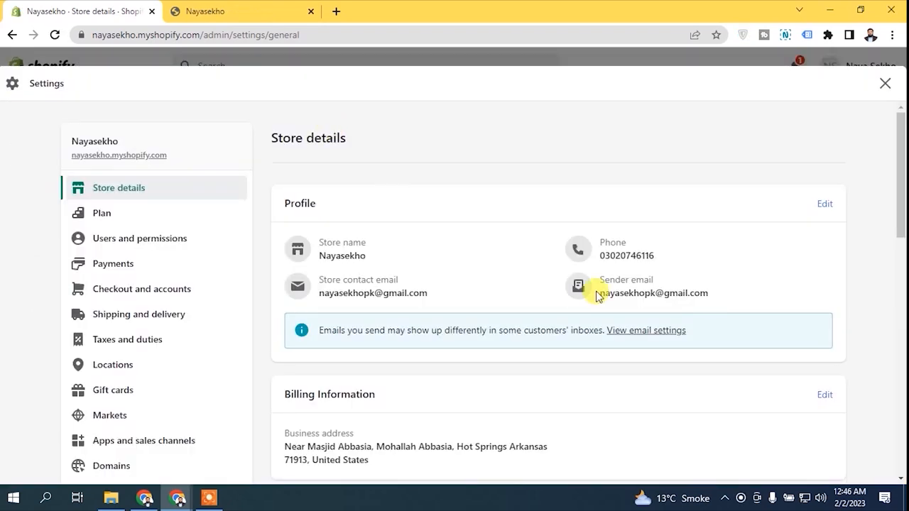
{"action": "scroll", "coordinate": [900, 250], "scroll_direction": "down", "scroll_amount": 2}
{"action": "mouse_move", "coordinate": [901, 250]}
{"action": "left_mouse_down"}
{"action": "mouse_move", "coordinate": [901, 280]}
{"action": "mouse_move", "coordinate": [900, 260]}
{"action": "left_mouse_up"}
{"action": "left_click", "coordinate": [176, 269]}
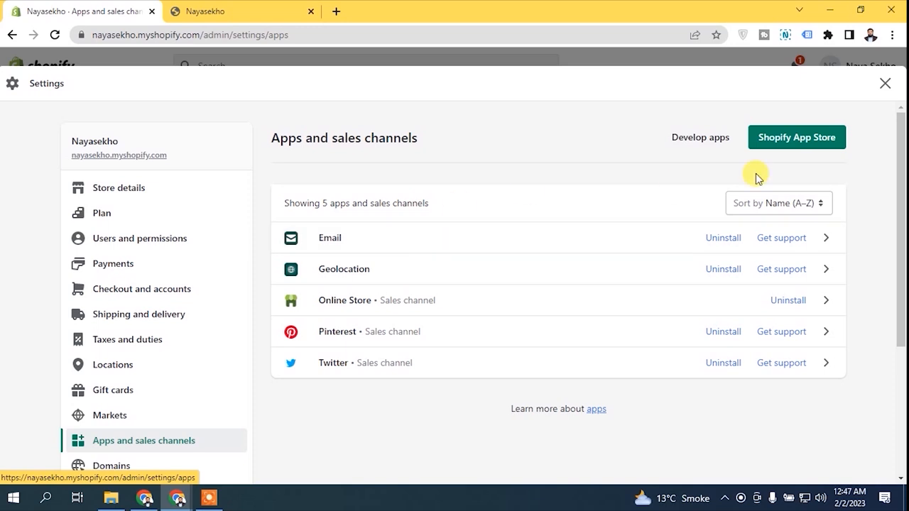
Step: Browse the Shopify App Store's apps and categories, remove "pinterest" from the recent searches, and return to the installed apps and sales channels
{"action": "left_click", "coordinate": [813, 143]}
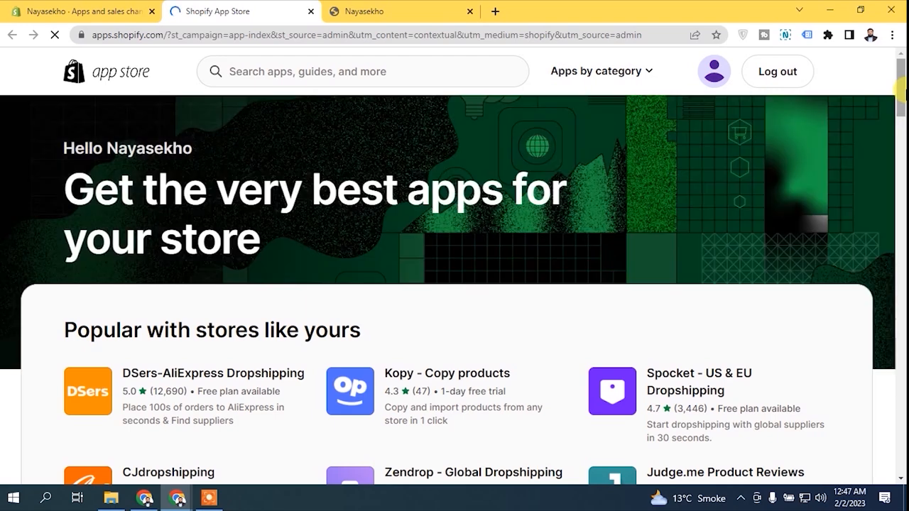
{"action": "left_click_drag", "start_coordinate": [901, 151], "coordinate": [896, 372]}
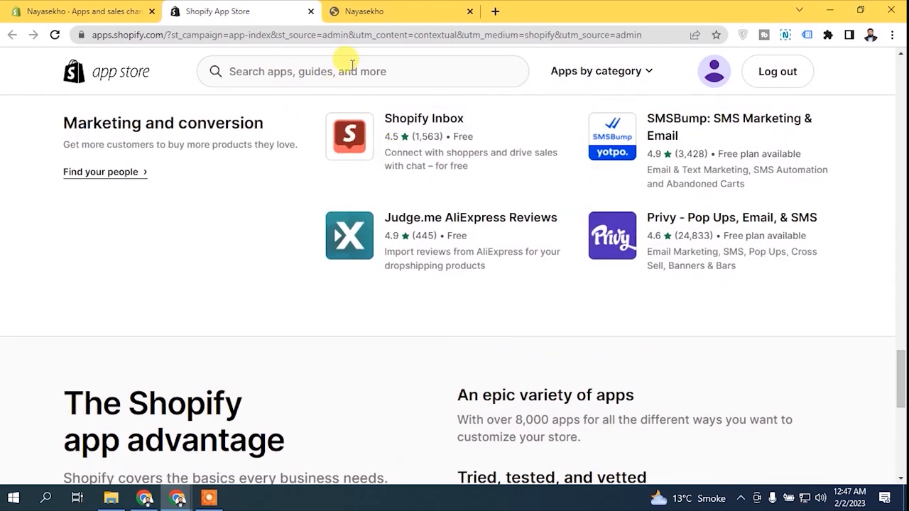
{"action": "left_click", "coordinate": [619, 74]}
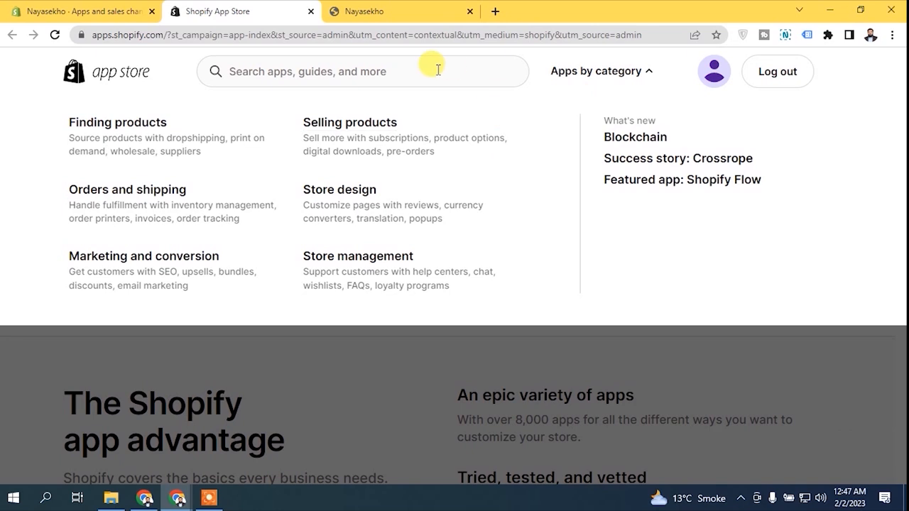
{"action": "left_click", "coordinate": [457, 71]}
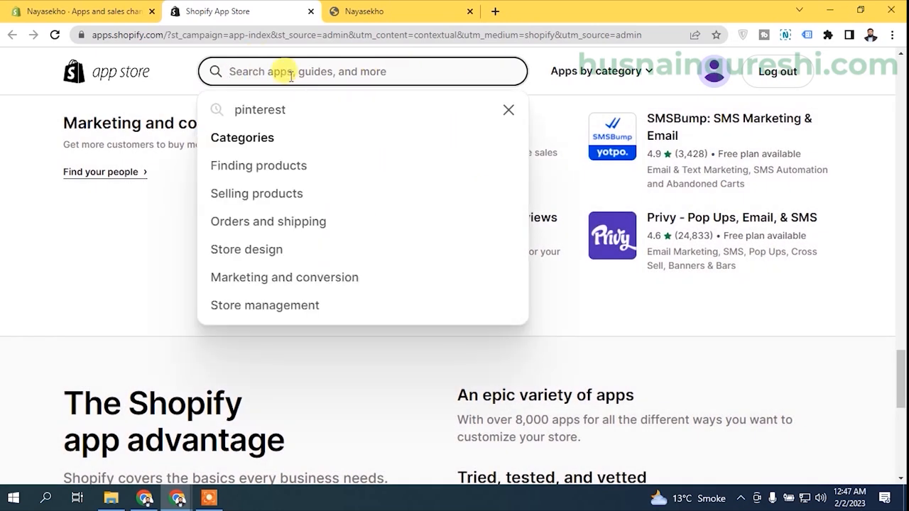
{"action": "left_click", "coordinate": [509, 109]}
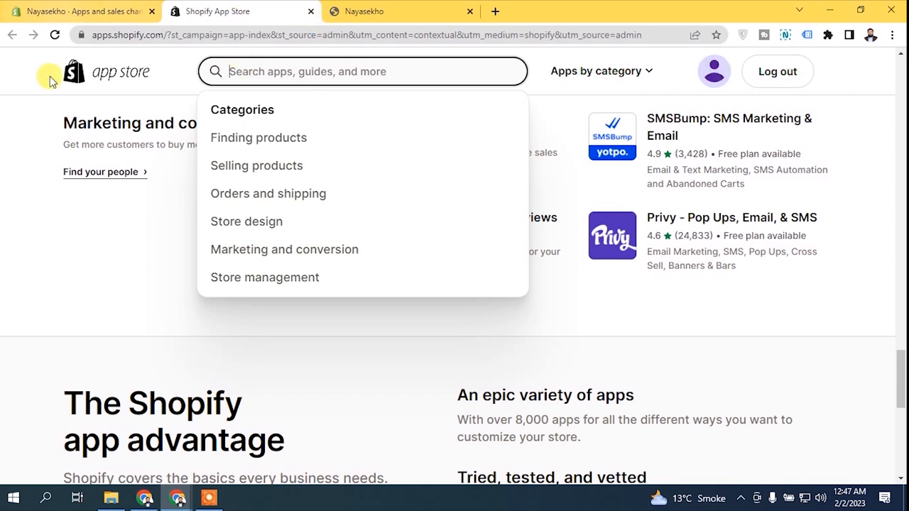
{"action": "left_click", "coordinate": [310, 10]}
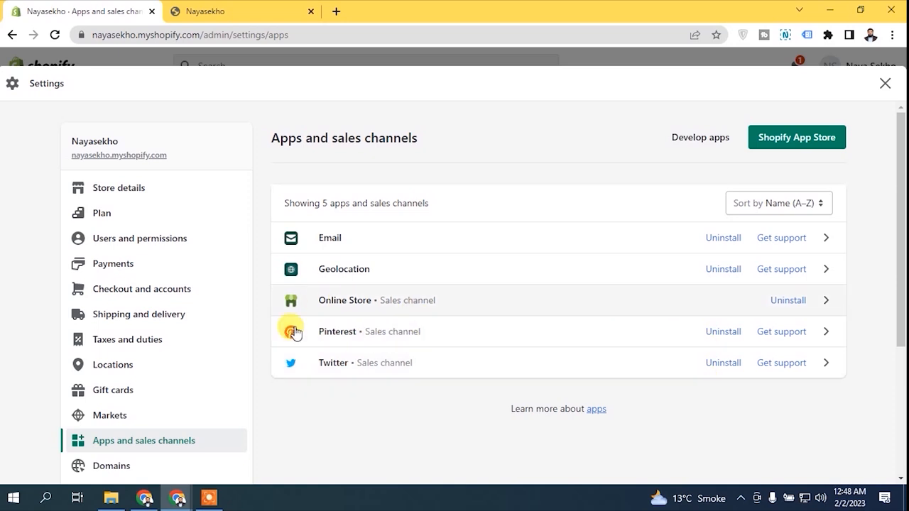
Step: Open the Pinterest sales channel's details and read its notice about setup and billing information
{"action": "left_click", "coordinate": [404, 347]}
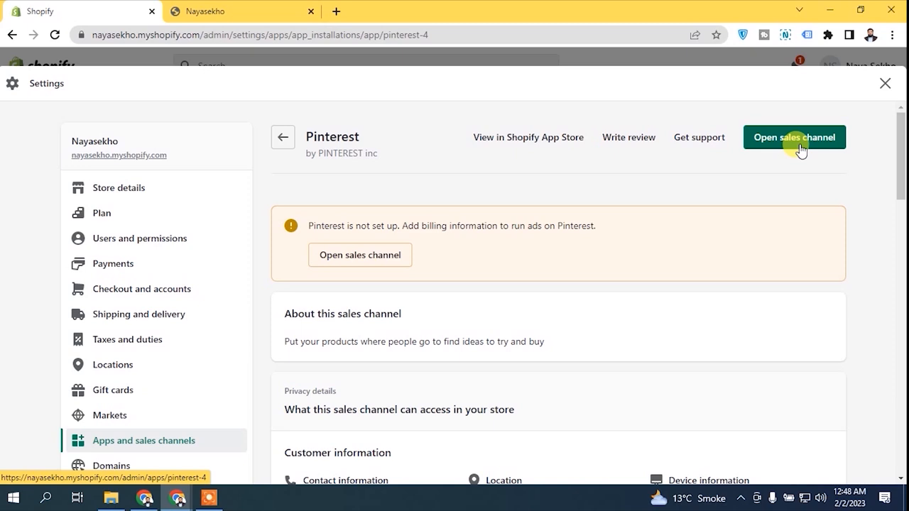
{"action": "left_click_drag", "start_coordinate": [902, 147], "coordinate": [903, 156]}
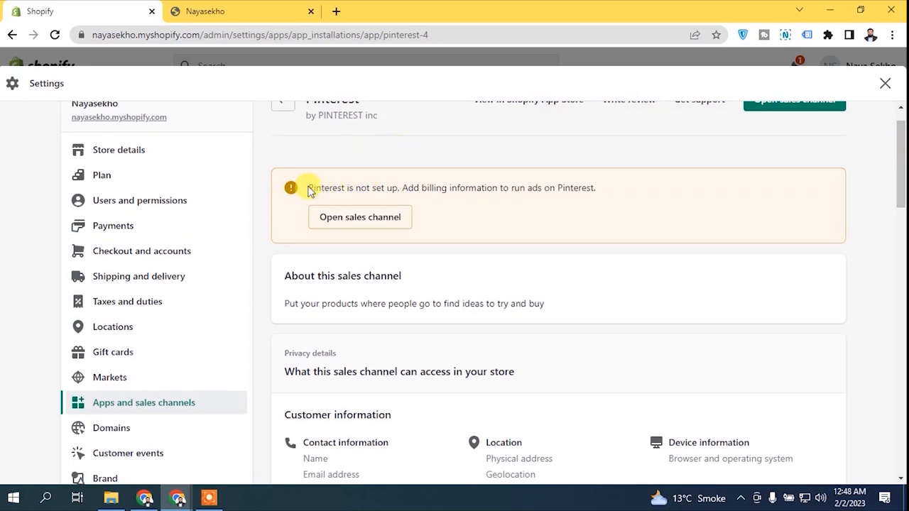
{"action": "left_click_drag", "start_coordinate": [307, 189], "coordinate": [679, 207]}
{"action": "left_click", "coordinate": [574, 190]}
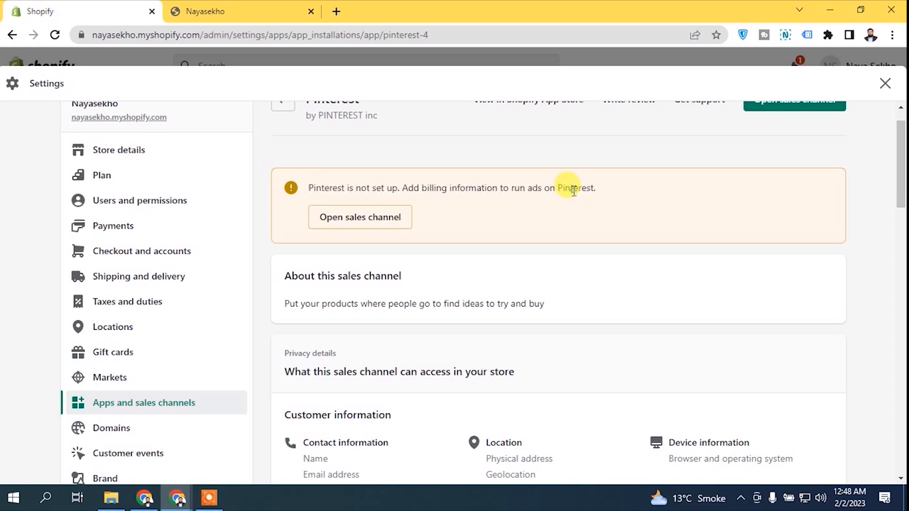
{"action": "mouse_move", "coordinate": [900, 178]}
{"action": "left_mouse_down"}
{"action": "mouse_move", "coordinate": [898, 198]}
{"action": "mouse_move", "coordinate": [896, 172]}
{"action": "left_mouse_up"}
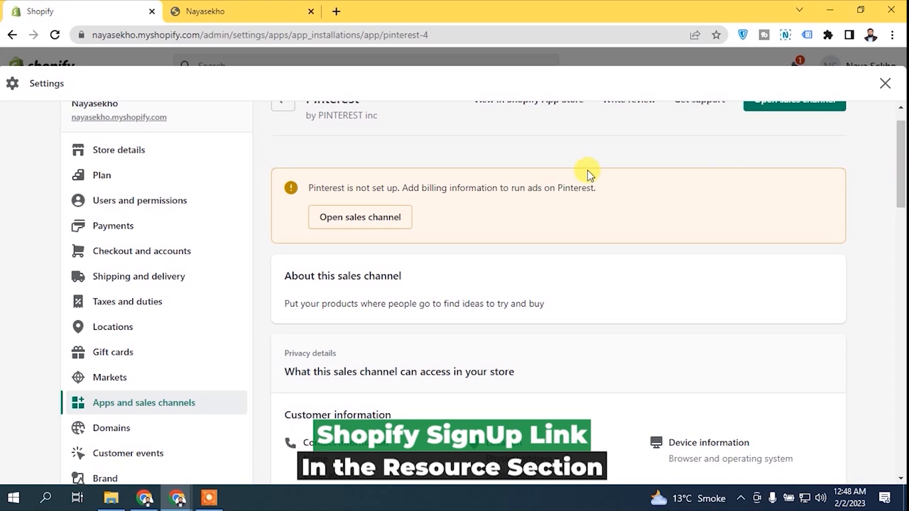
{"action": "left_click_drag", "start_coordinate": [403, 186], "coordinate": [624, 188]}
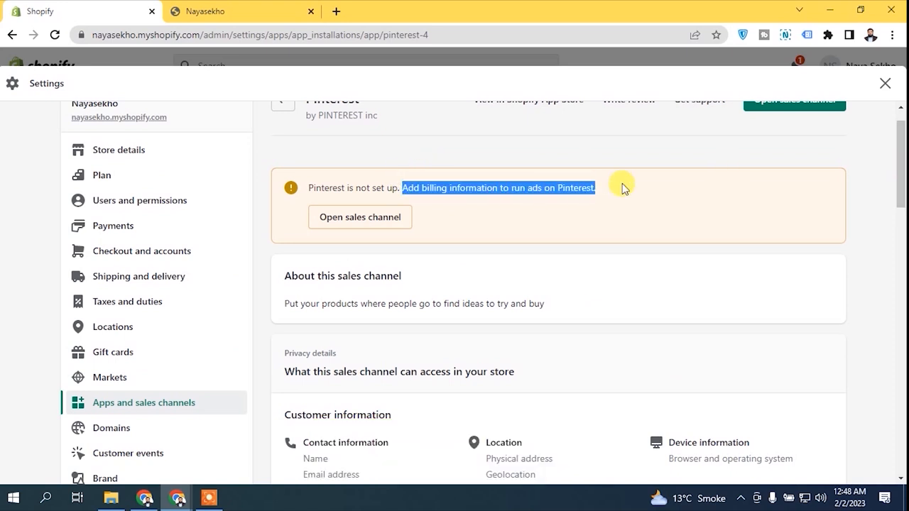
Step: Read the Pinterest channel's description and the customer and store owner information it can access
{"action": "left_click", "coordinate": [595, 186]}
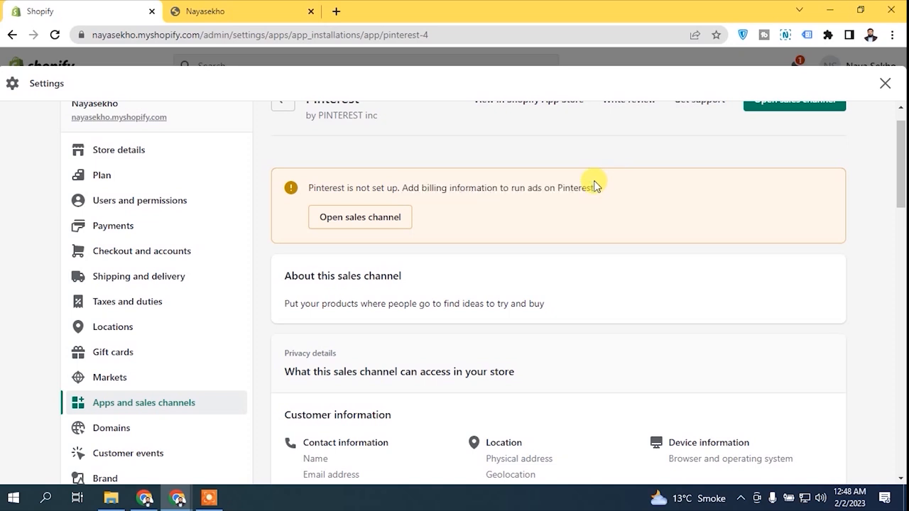
{"action": "left_click_drag", "start_coordinate": [902, 178], "coordinate": [896, 215]}
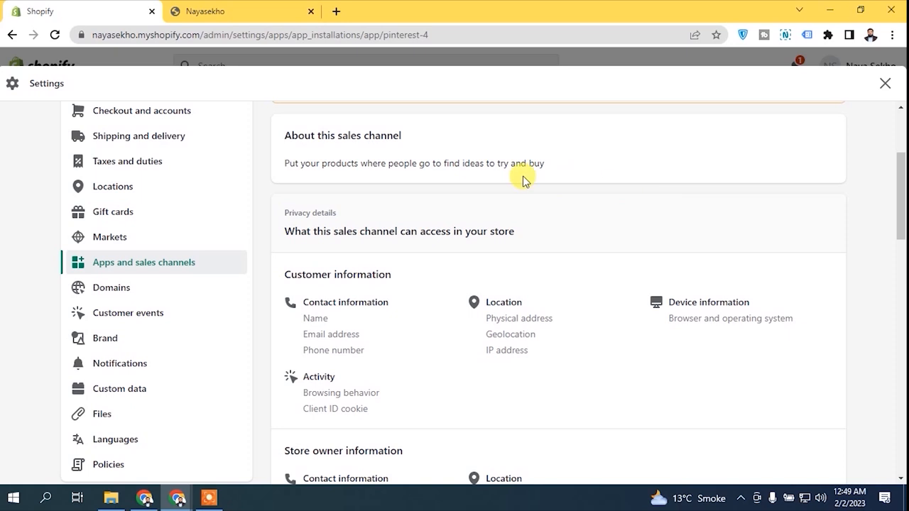
{"action": "left_click_drag", "start_coordinate": [283, 162], "coordinate": [545, 177]}
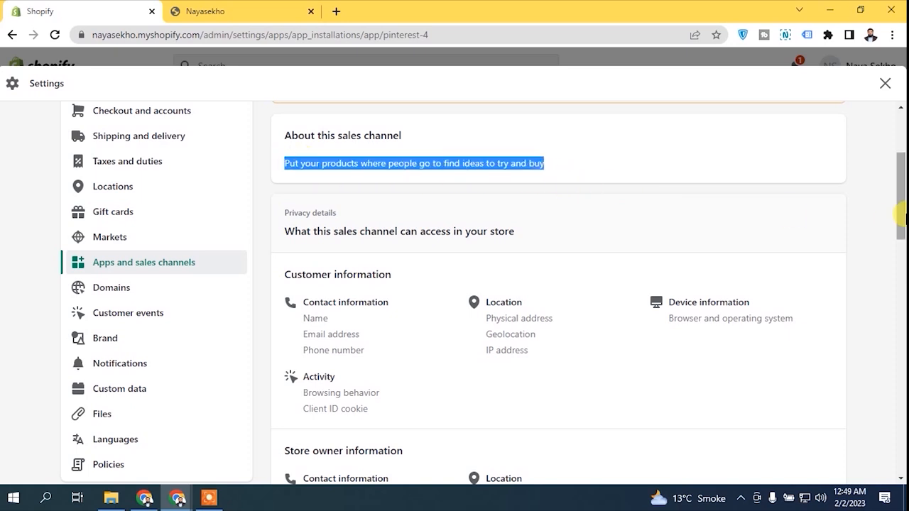
{"action": "left_click_drag", "start_coordinate": [901, 193], "coordinate": [900, 208]}
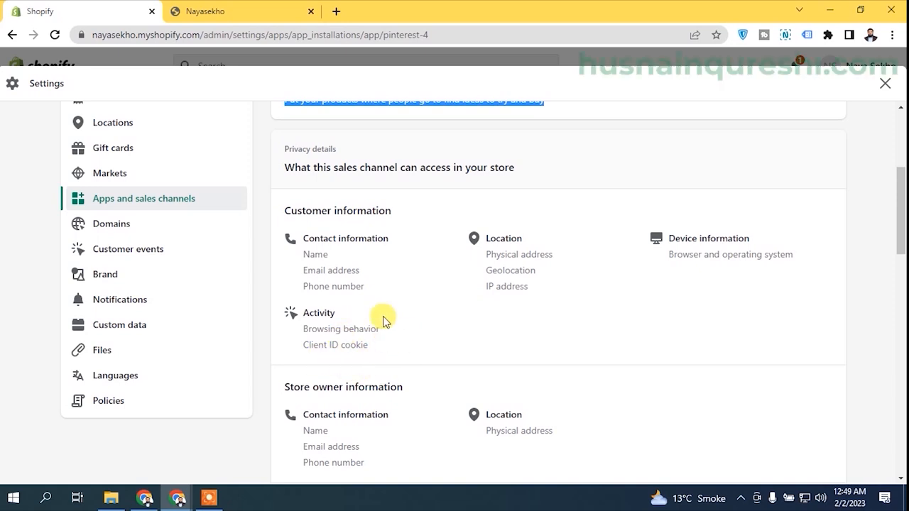
{"action": "left_click_drag", "start_coordinate": [283, 206], "coordinate": [675, 378]}
{"action": "left_click", "coordinate": [406, 277]}
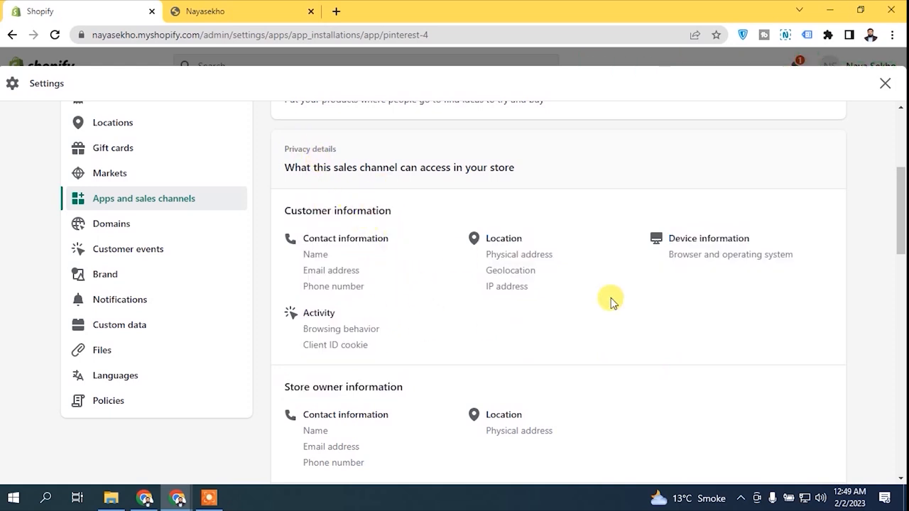
{"action": "left_click_drag", "start_coordinate": [900, 241], "coordinate": [900, 282]}
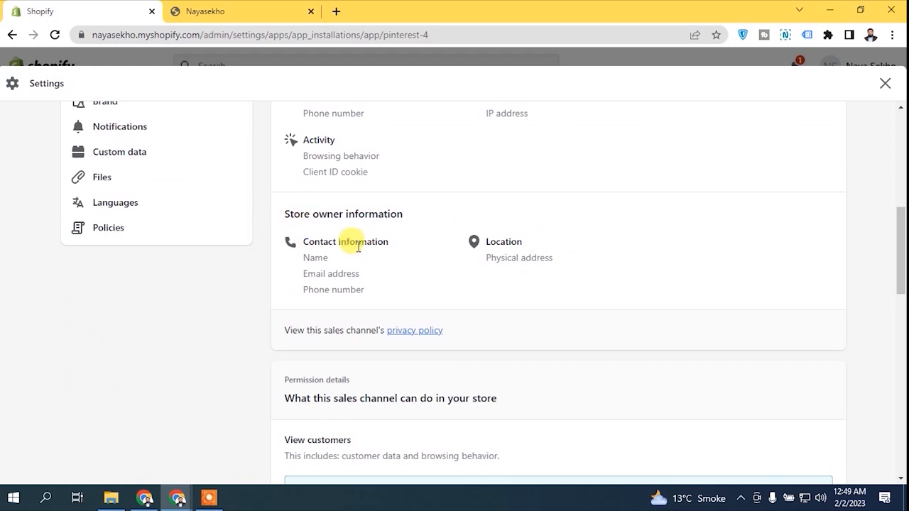
Step: Review the Pinterest channel's permissions in the store and its removal section, and return to the apps and sales channels list
{"action": "scroll", "coordinate": [902, 295], "scroll_direction": "down", "scroll_amount": 2}
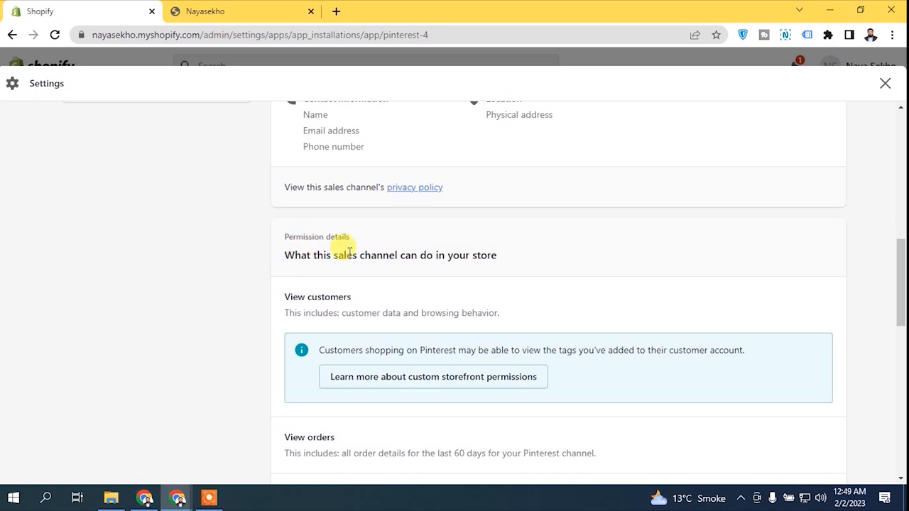
{"action": "scroll", "coordinate": [356, 216], "scroll_direction": "down", "scroll_amount": 1}
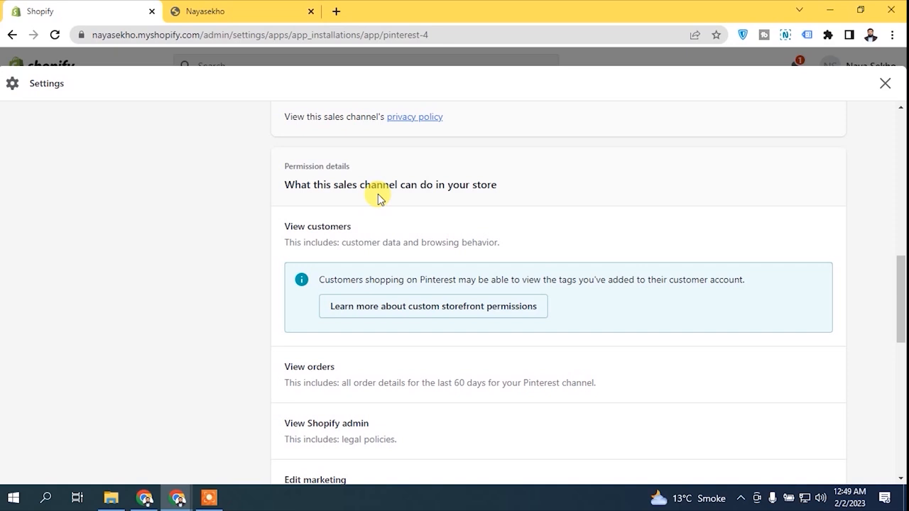
{"action": "left_click_drag", "start_coordinate": [278, 226], "coordinate": [361, 225]}
{"action": "left_click", "coordinate": [369, 232]}
{"action": "left_click_drag", "start_coordinate": [902, 281], "coordinate": [902, 294]}
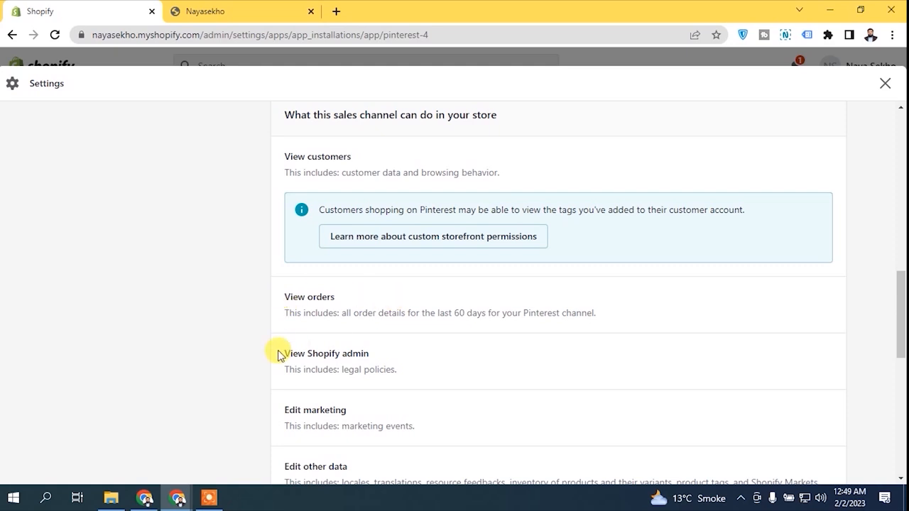
{"action": "left_click_drag", "start_coordinate": [278, 355], "coordinate": [410, 365]}
{"action": "left_click_drag", "start_coordinate": [284, 410], "coordinate": [420, 414]}
{"action": "left_click_drag", "start_coordinate": [902, 369], "coordinate": [902, 405]}
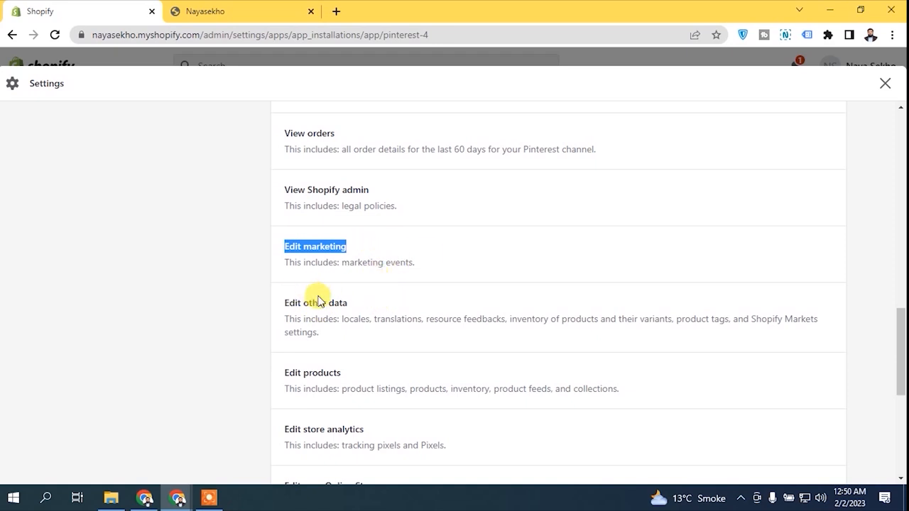
{"action": "left_click", "coordinate": [279, 300]}
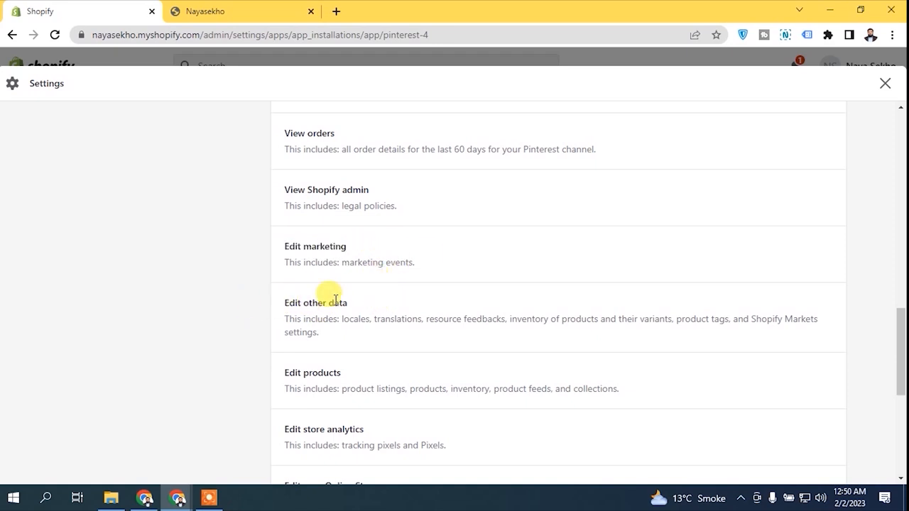
{"action": "left_click_drag", "start_coordinate": [901, 340], "coordinate": [901, 404]}
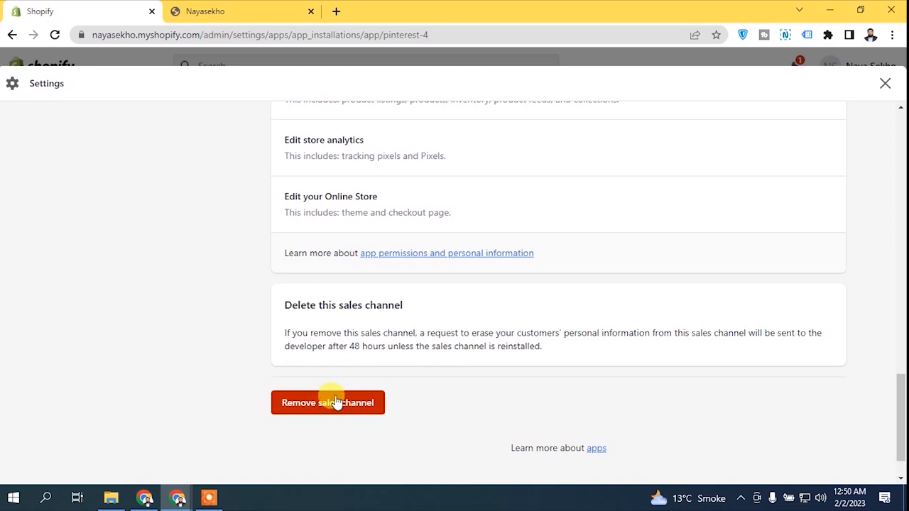
{"action": "left_click_drag", "start_coordinate": [900, 419], "coordinate": [900, 121]}
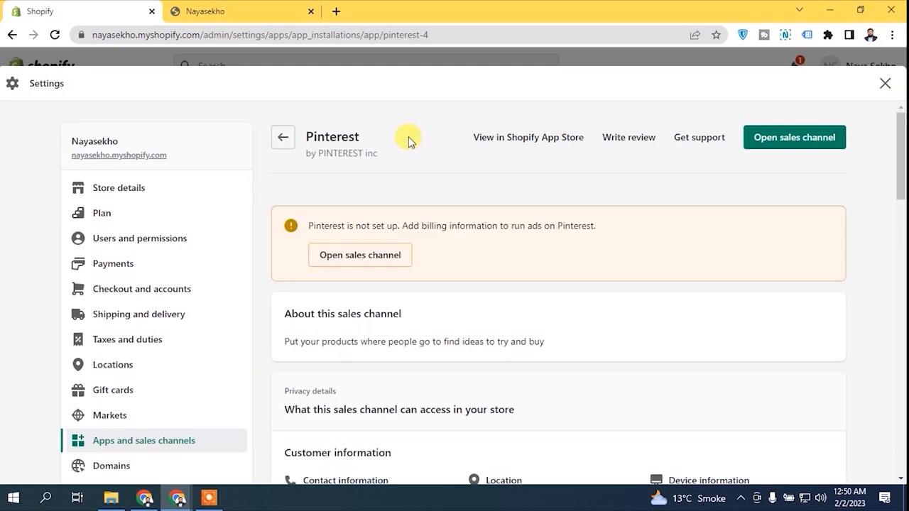
{"action": "left_click", "coordinate": [283, 137]}
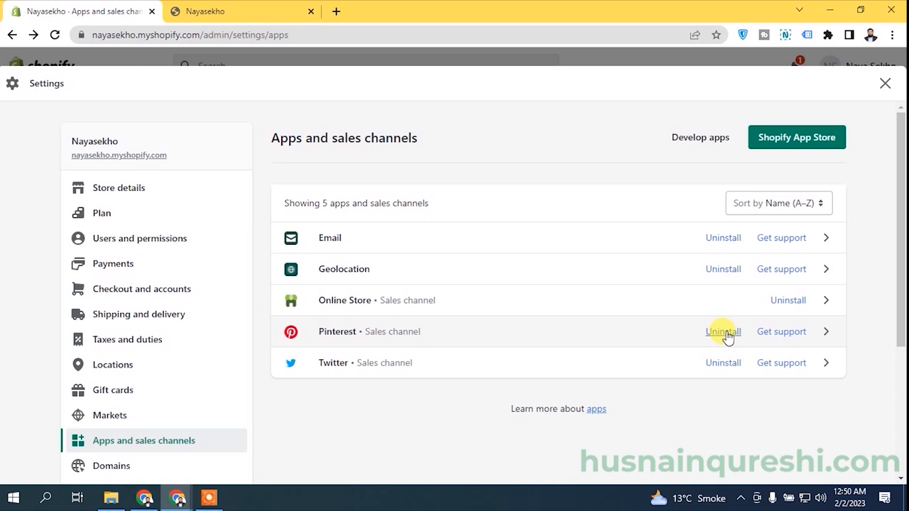
Step: View the details of the Online Store channel and the Email app, returning to the apps and sales channels list after each
{"action": "left_click", "coordinate": [416, 301]}
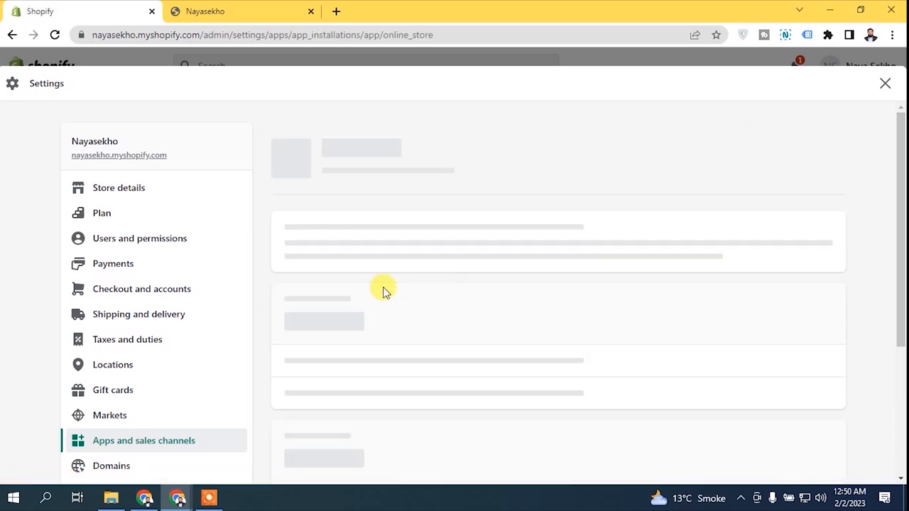
{"action": "left_click_drag", "start_coordinate": [898, 172], "coordinate": [696, 97]}
{"action": "left_click", "coordinate": [288, 139]}
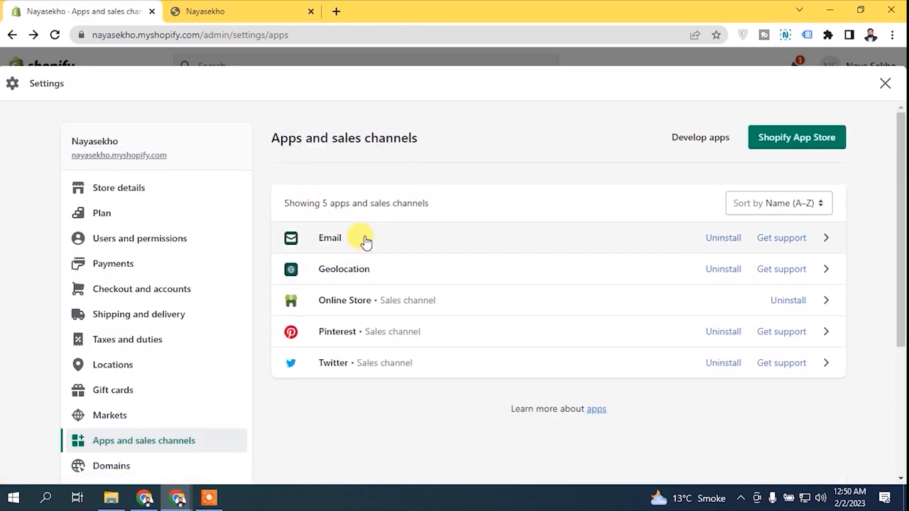
{"action": "left_click", "coordinate": [364, 253]}
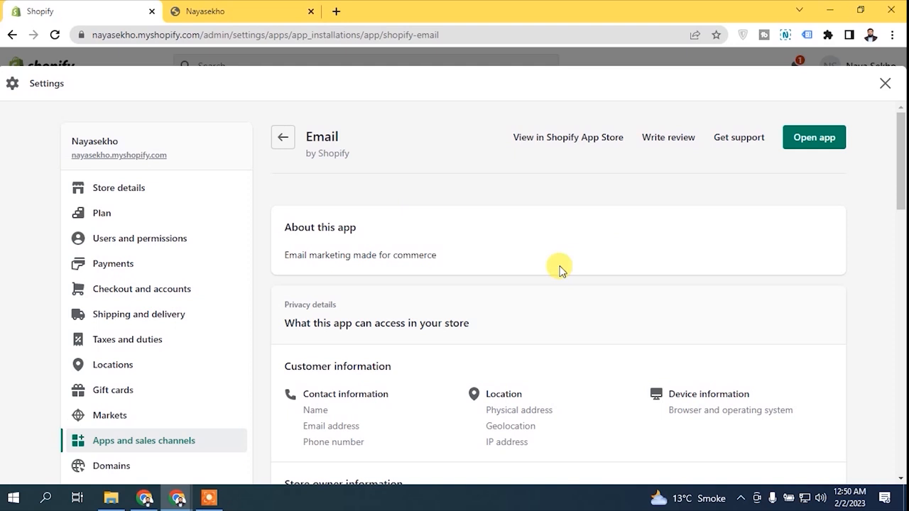
{"action": "left_click_drag", "start_coordinate": [902, 203], "coordinate": [900, 121]}
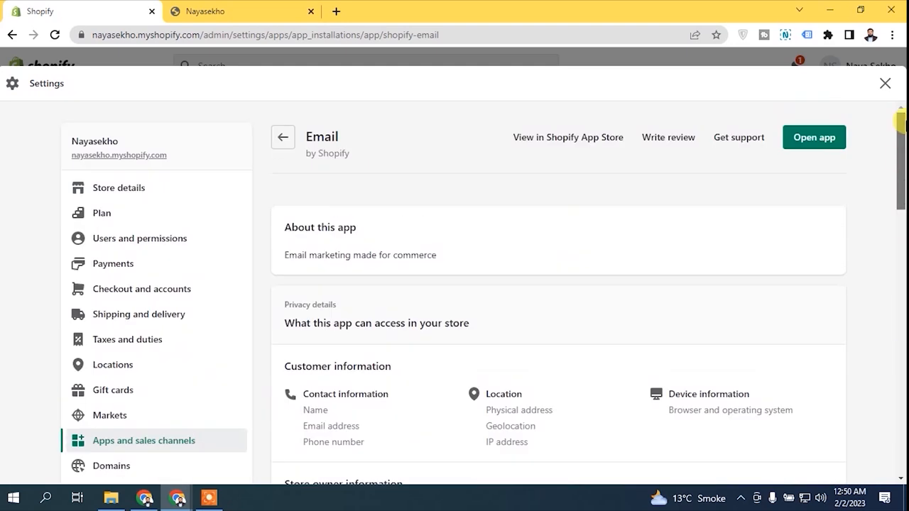
{"action": "left_click", "coordinate": [288, 137]}
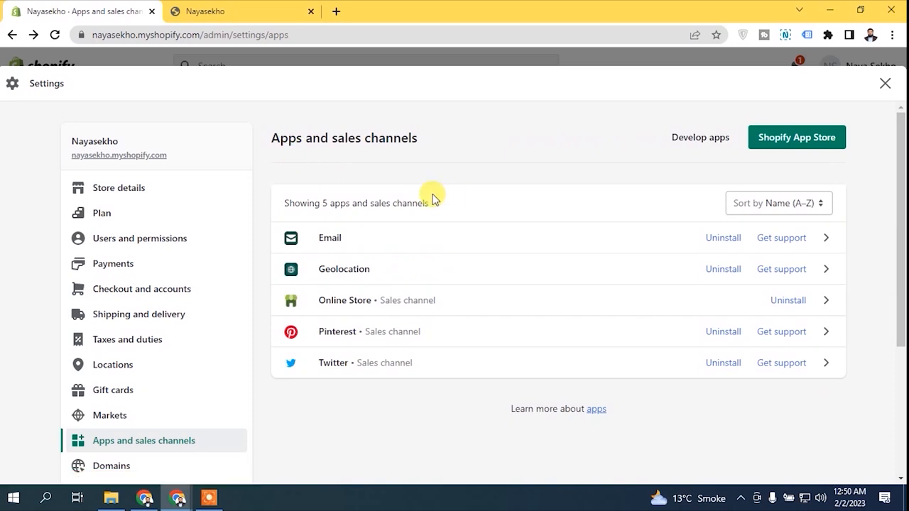
Step: Reopen the Pinterest channel's details and check the section on deleting the sales channel
{"action": "left_click", "coordinate": [474, 331]}
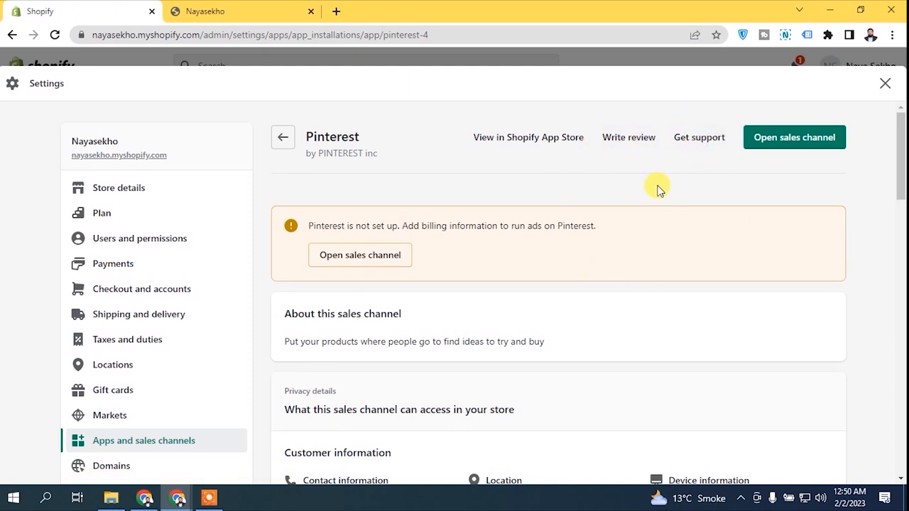
{"action": "left_click_drag", "start_coordinate": [899, 197], "coordinate": [899, 465]}
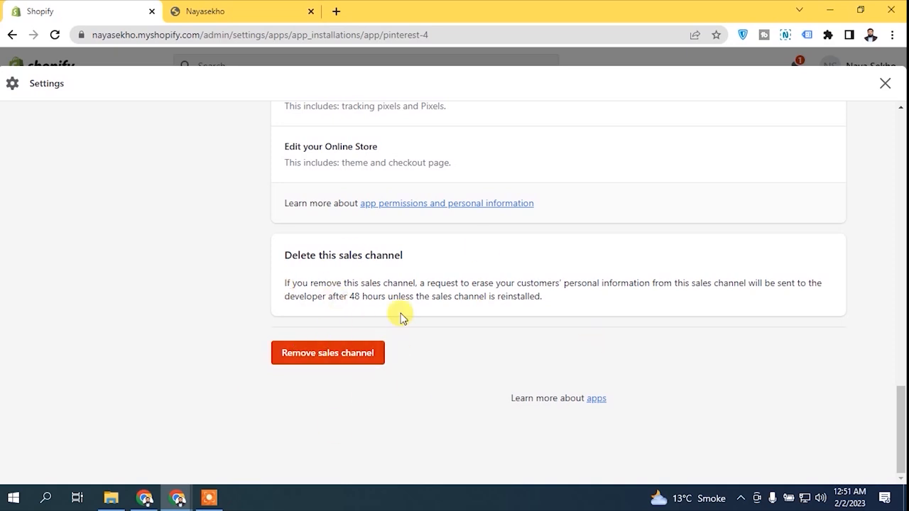
{"action": "left_click_drag", "start_coordinate": [899, 412], "coordinate": [899, 114]}
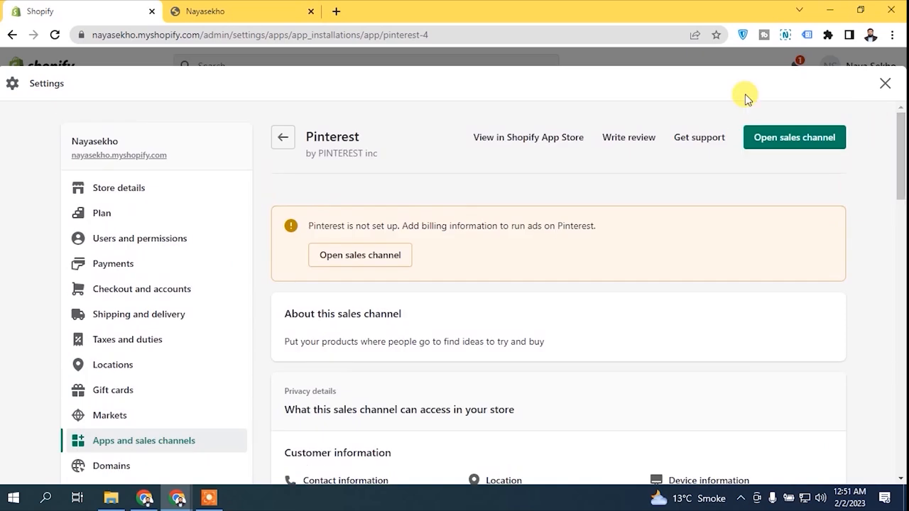
Step: Examine the Pinterest support contact form and its reply address, close it without sending a message, and leave the channel's details
{"action": "left_click", "coordinate": [697, 137]}
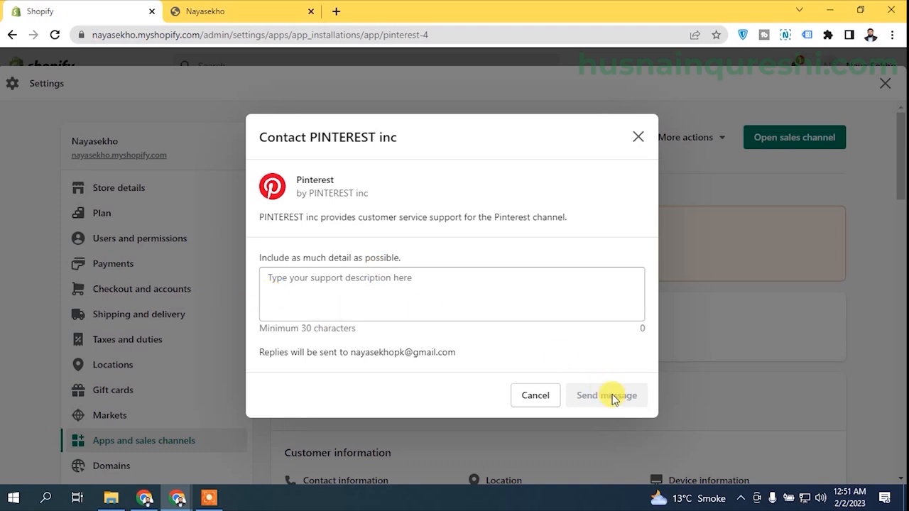
{"action": "left_click_drag", "start_coordinate": [349, 352], "coordinate": [556, 364]}
{"action": "left_click", "coordinate": [433, 301]}
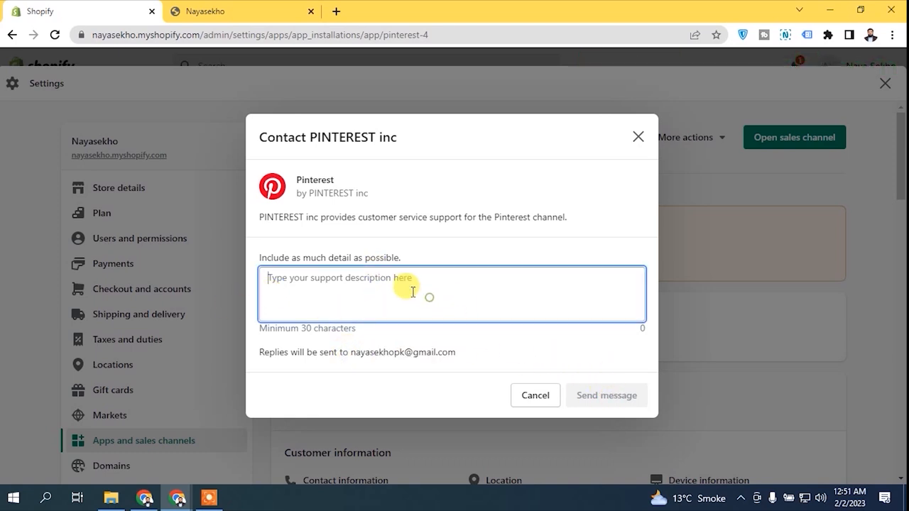
{"action": "left_click", "coordinate": [637, 137]}
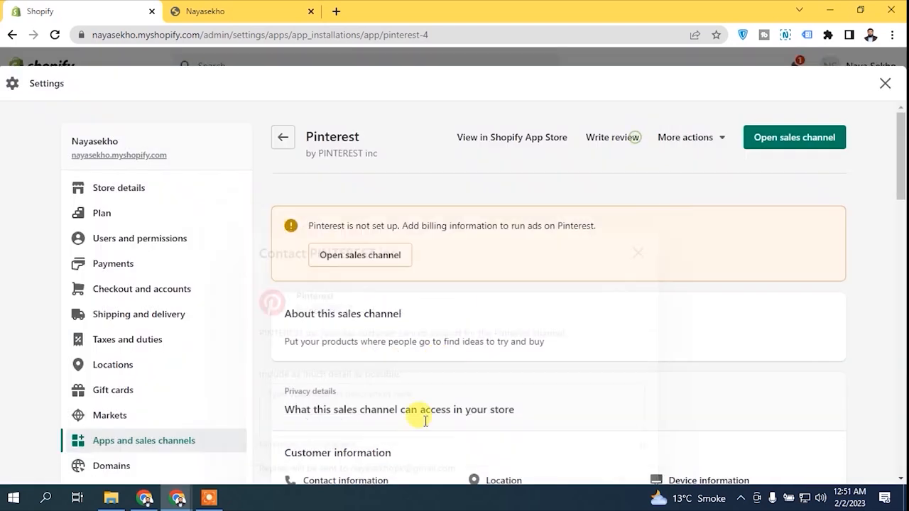
{"action": "left_click", "coordinate": [289, 142]}
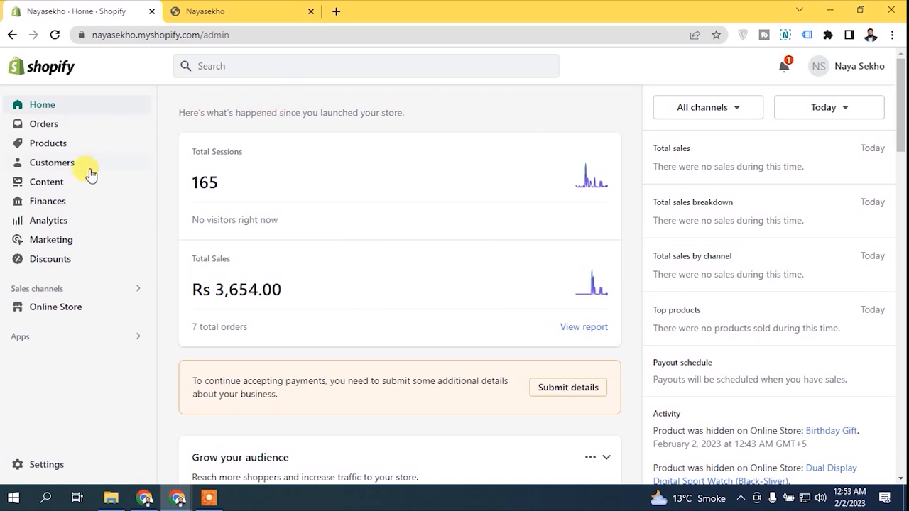
Step: Open the store's settings from the admin home and go to the Brand settings
{"action": "left_click", "coordinate": [56, 463]}
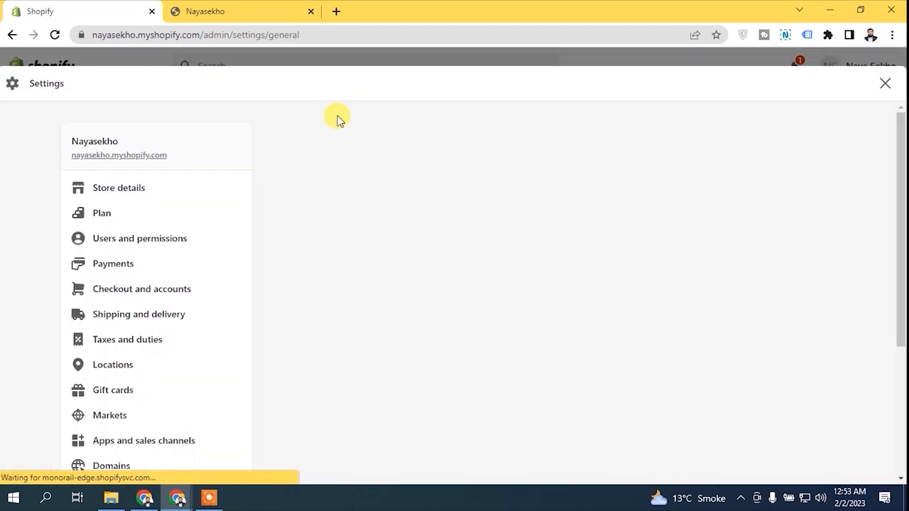
{"action": "left_click_drag", "start_coordinate": [902, 157], "coordinate": [901, 222]}
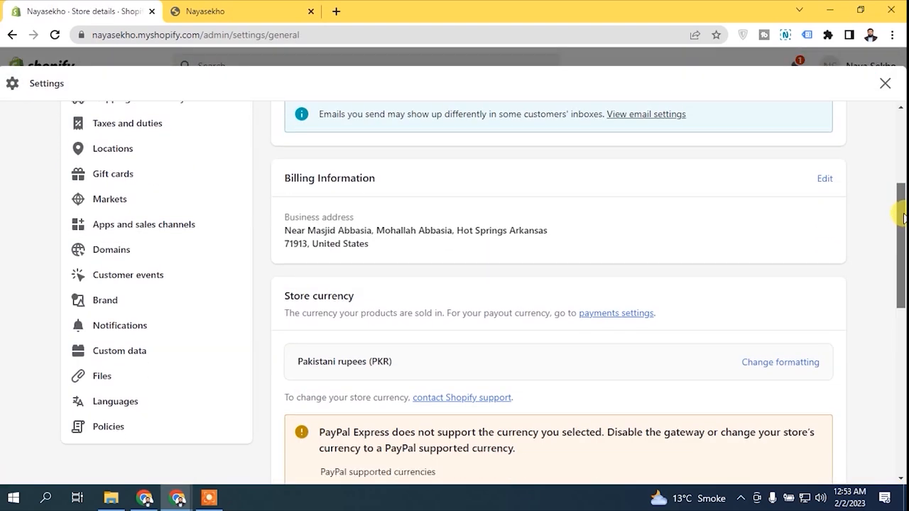
{"action": "left_click", "coordinate": [107, 301]}
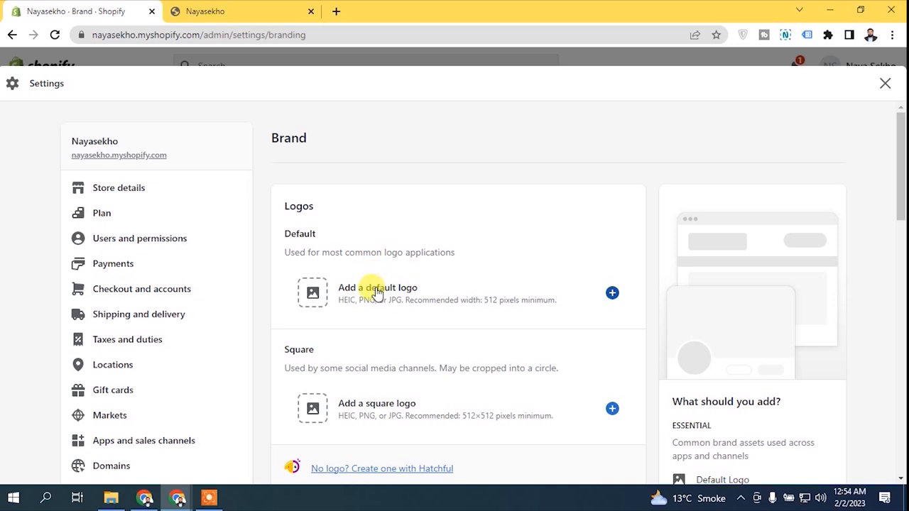
Step: Compare the storefront's header with the default and square logo options in the Brand settings
{"action": "left_click", "coordinate": [265, 10]}
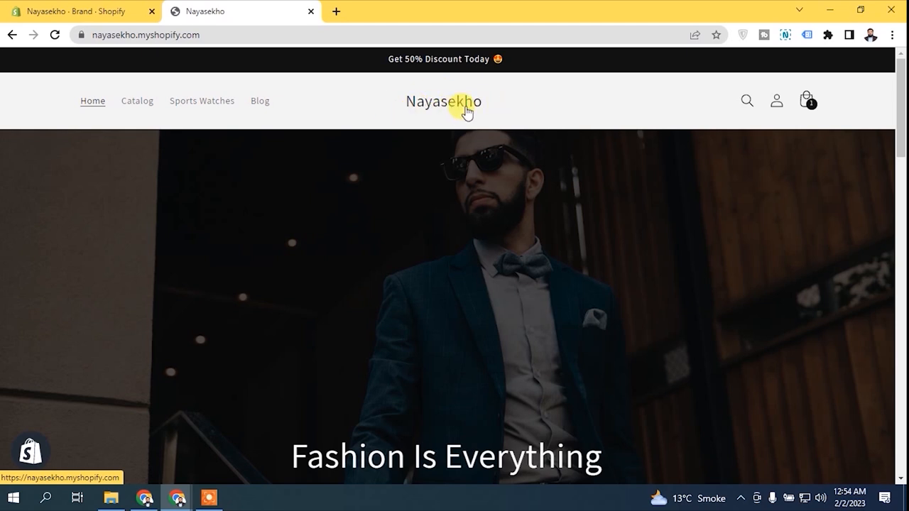
{"action": "left_click", "coordinate": [128, 13]}
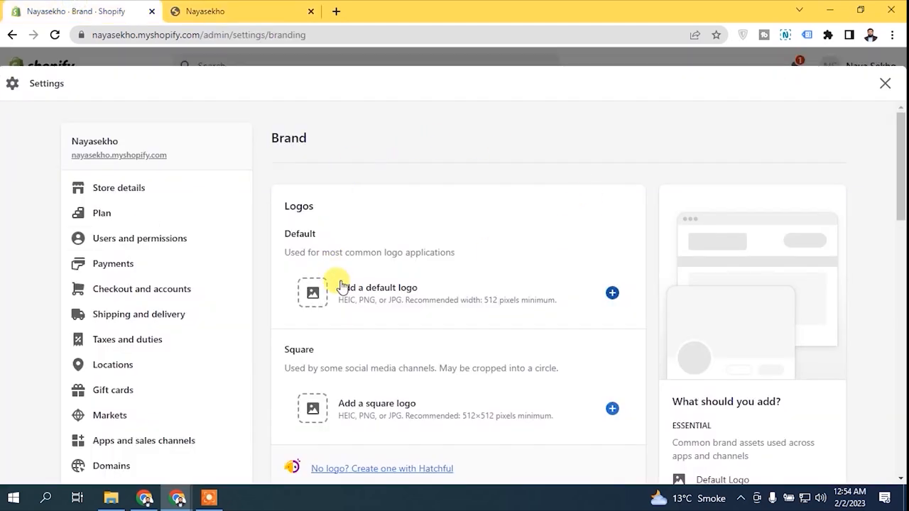
{"action": "left_click", "coordinate": [270, 10]}
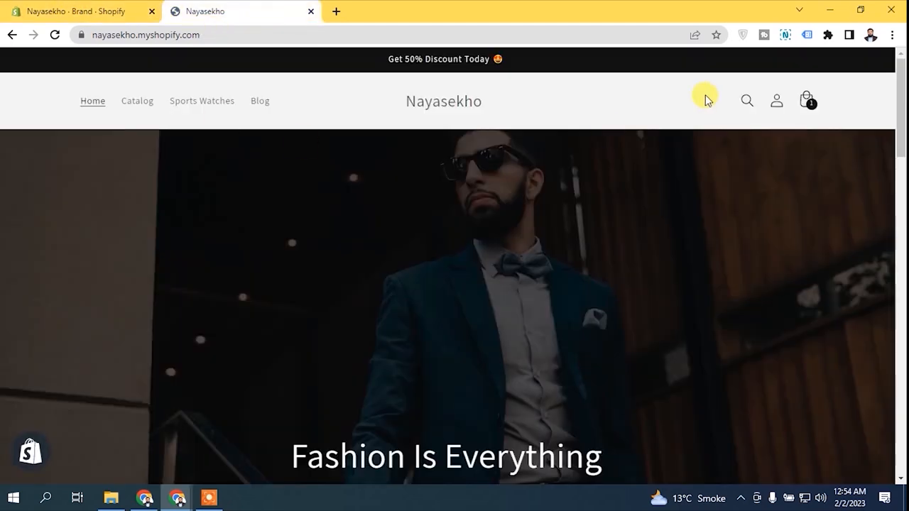
{"action": "left_click", "coordinate": [131, 11]}
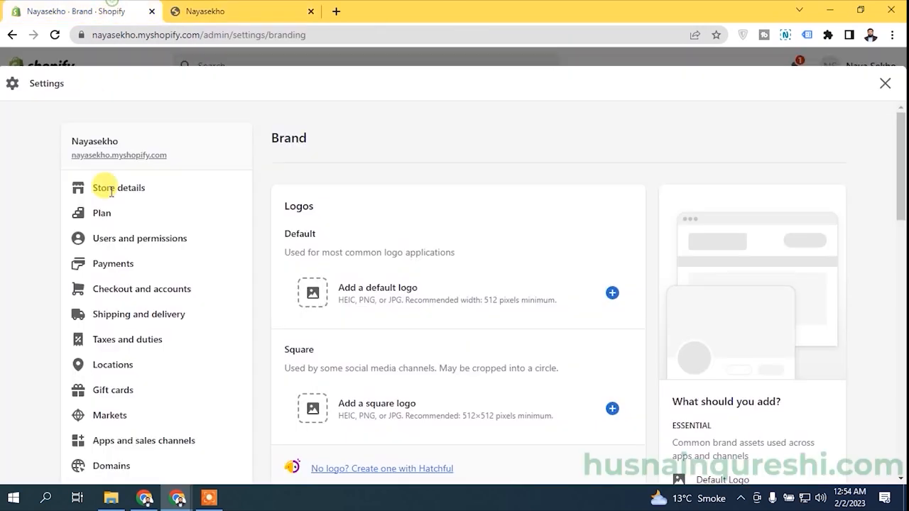
{"action": "scroll", "coordinate": [903, 181], "scroll_direction": "down", "scroll_amount": 1}
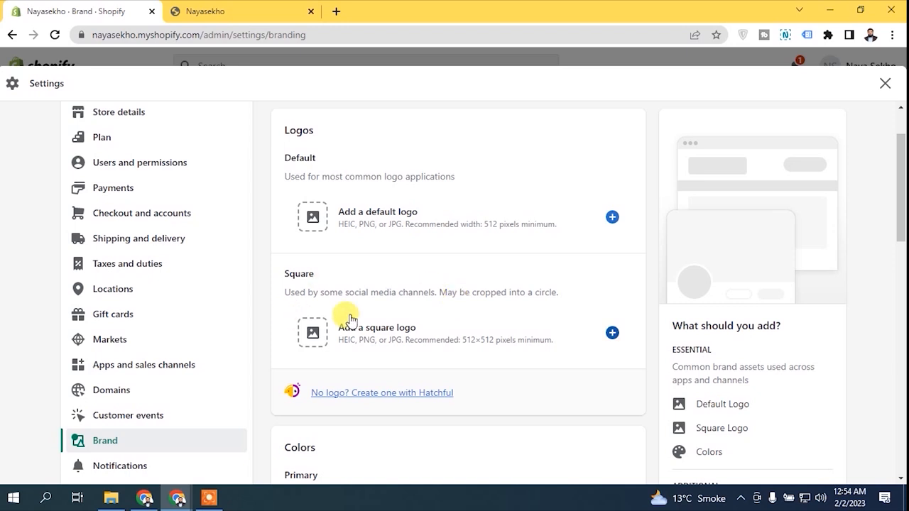
{"action": "left_click", "coordinate": [186, 12]}
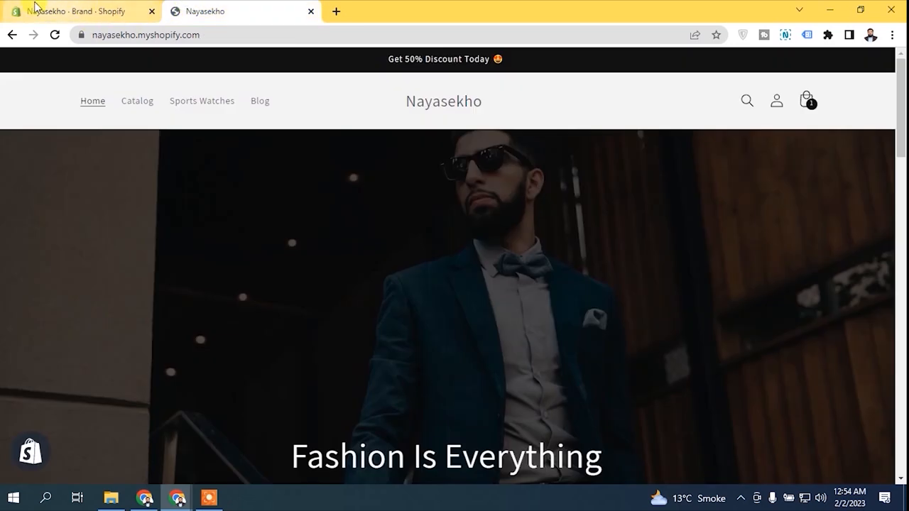
Step: Examine the logo and Hatchful options and the colors section in the Brand settings, comparing them with the storefront
{"action": "left_click", "coordinate": [17, 14]}
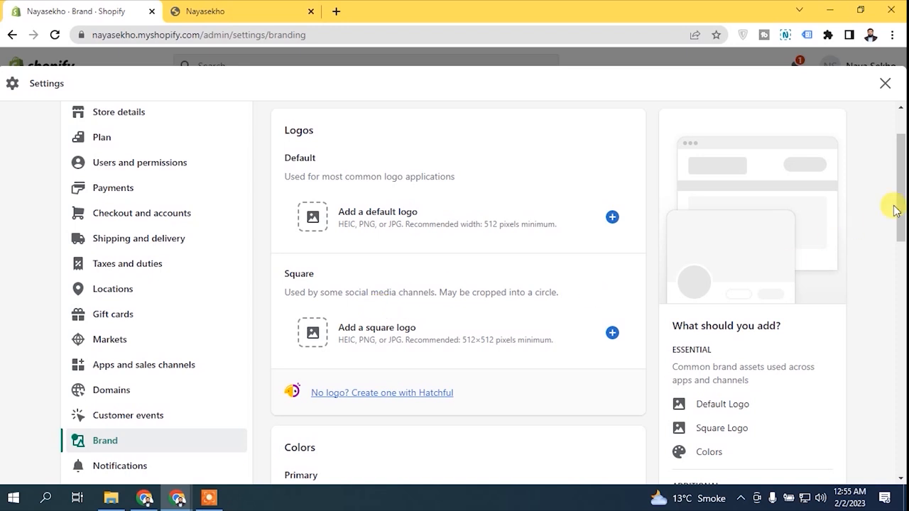
{"action": "scroll", "coordinate": [901, 218], "scroll_direction": "down", "scroll_amount": 2}
{"action": "scroll", "coordinate": [901, 206], "scroll_direction": "up", "scroll_amount": 2}
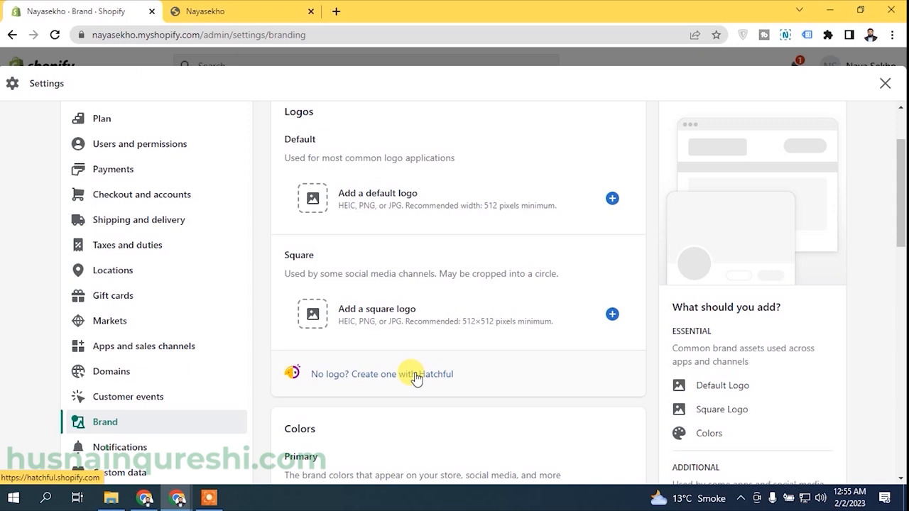
{"action": "mouse_move", "coordinate": [894, 228]}
{"action": "left_mouse_down"}
{"action": "mouse_move", "coordinate": [893, 308]}
{"action": "mouse_move", "coordinate": [896, 300]}
{"action": "mouse_move", "coordinate": [888, 313]}
{"action": "left_mouse_up"}
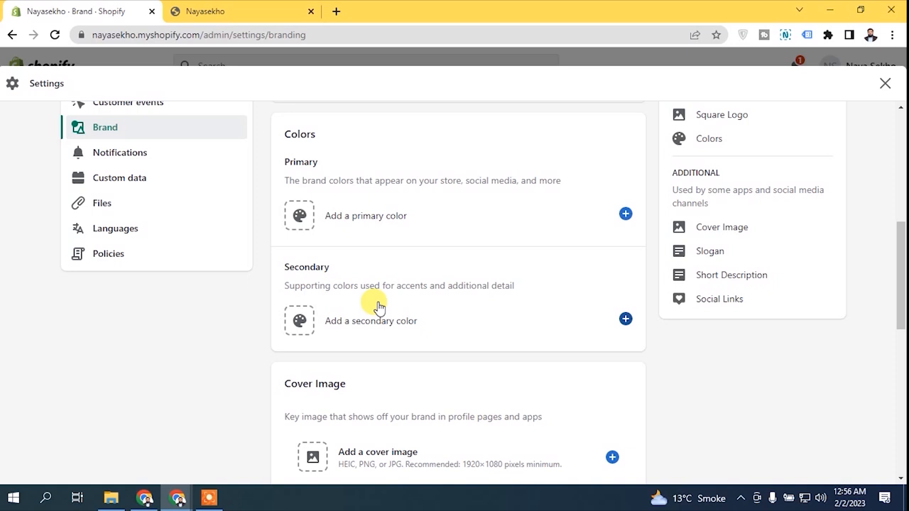
{"action": "left_click", "coordinate": [270, 10]}
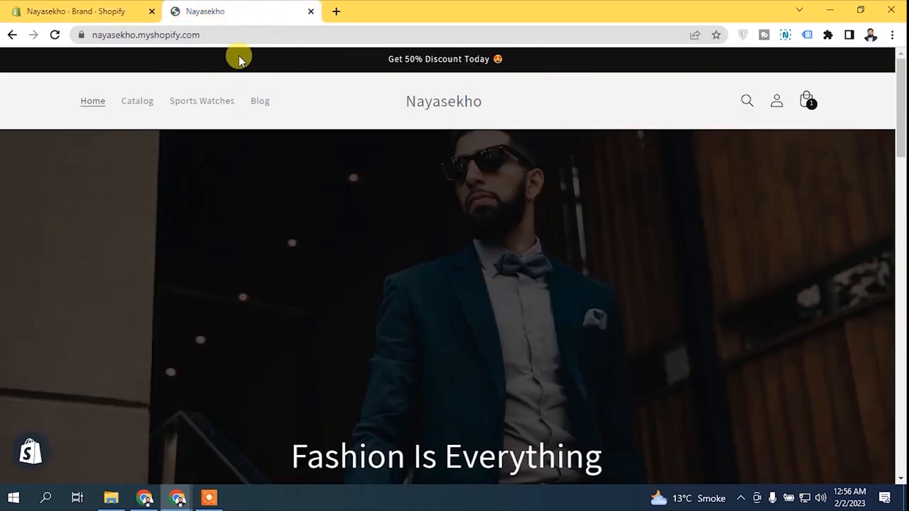
{"action": "mouse_move", "coordinate": [900, 135]}
{"action": "left_mouse_down"}
{"action": "mouse_move", "coordinate": [902, 366]}
{"action": "mouse_move", "coordinate": [900, 128]}
{"action": "left_mouse_up"}
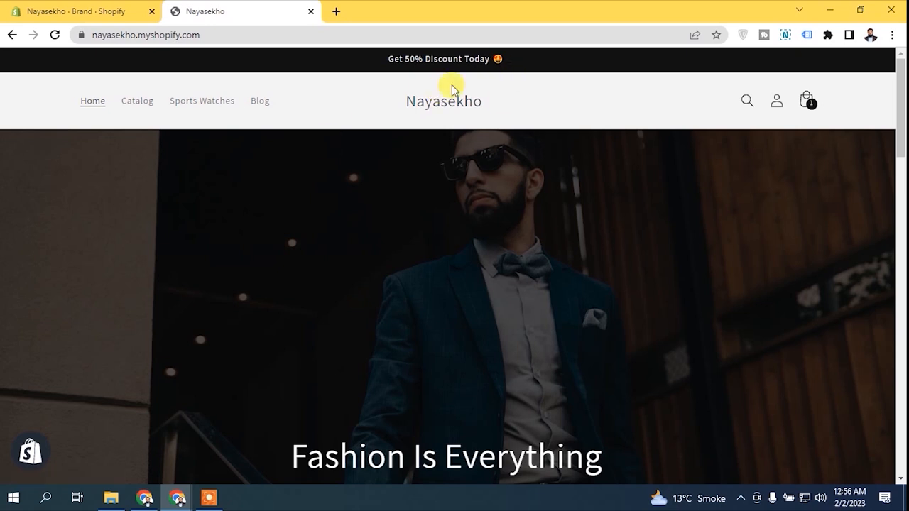
{"action": "left_click", "coordinate": [85, 11]}
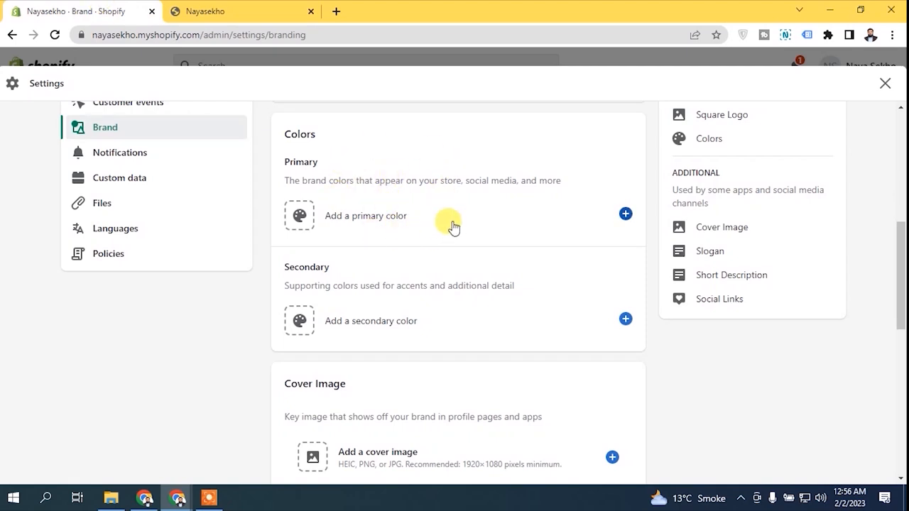
Step: Open the primary and secondary brand color pickers and close them without choosing a color
{"action": "left_click", "coordinate": [364, 216]}
{"action": "left_click", "coordinate": [275, 382]}
{"action": "left_click", "coordinate": [467, 279]}
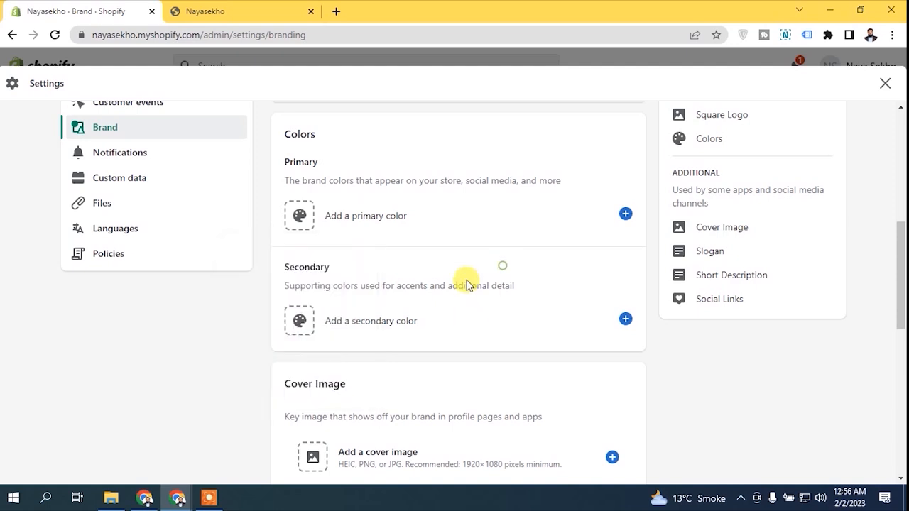
{"action": "left_click", "coordinate": [391, 320]}
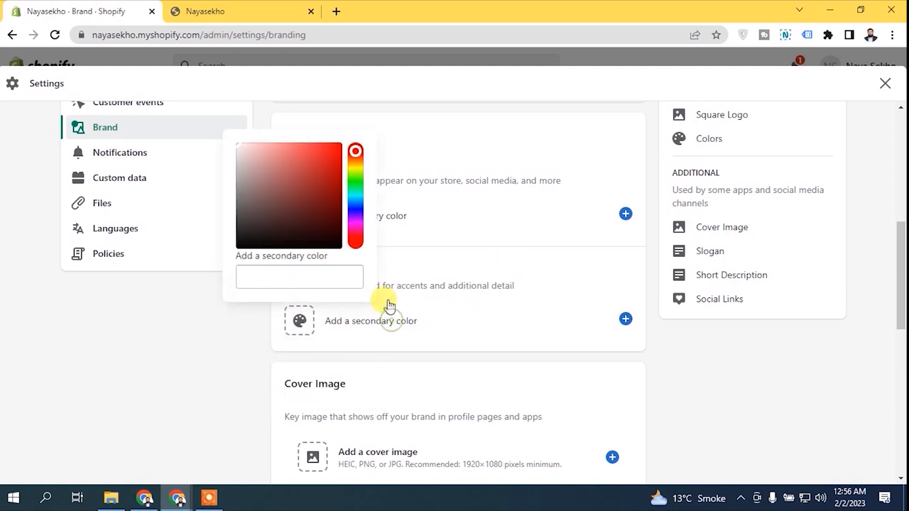
{"action": "left_click", "coordinate": [230, 340]}
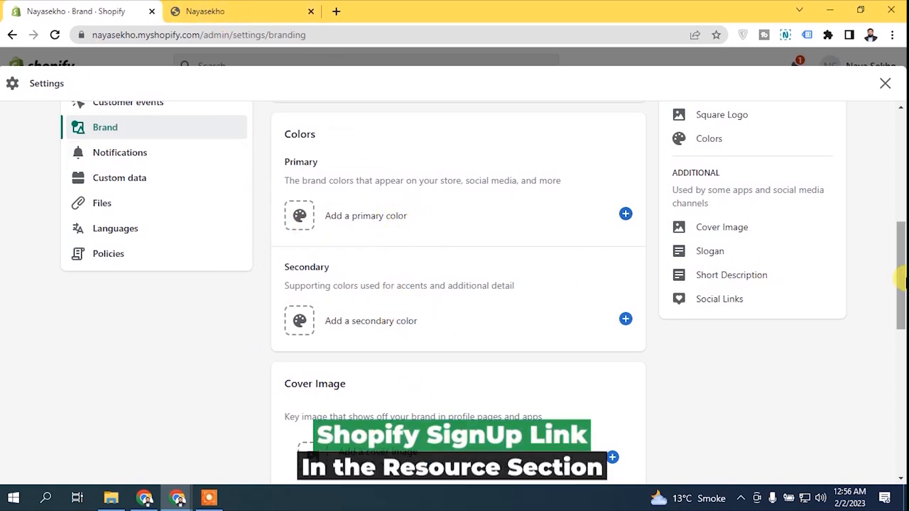
Step: Examine the cover image and slogan options in the Brand settings alongside the storefront's home page
{"action": "left_click", "coordinate": [298, 12]}
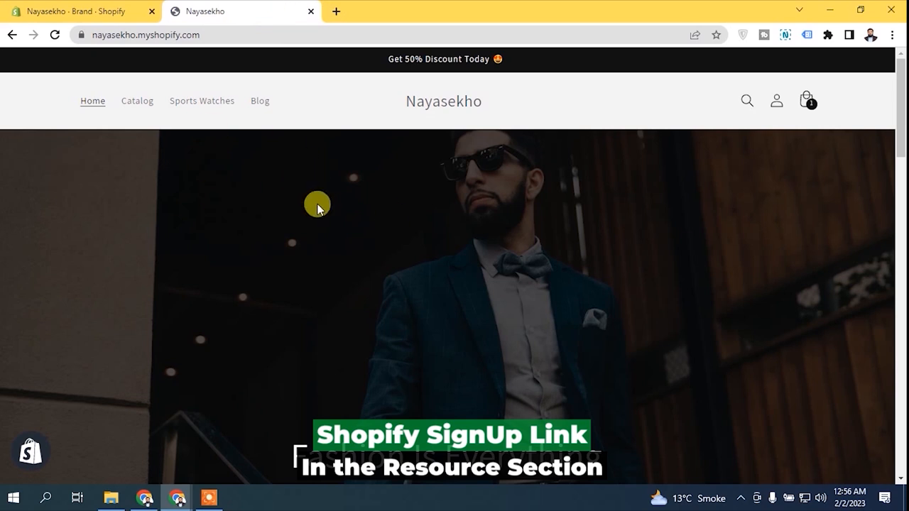
{"action": "left_click", "coordinate": [67, 11]}
{"action": "left_click_drag", "start_coordinate": [902, 262], "coordinate": [887, 299]}
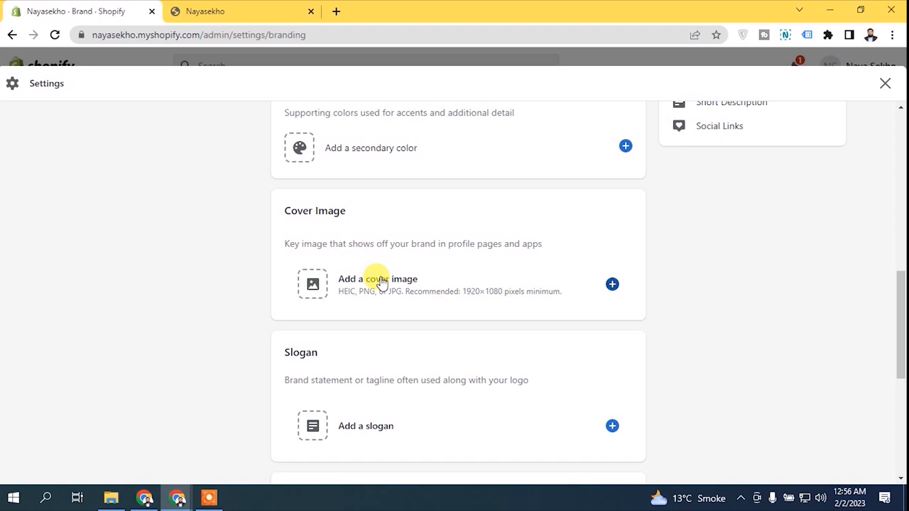
{"action": "scroll", "coordinate": [900, 313], "scroll_direction": "down", "scroll_amount": 1}
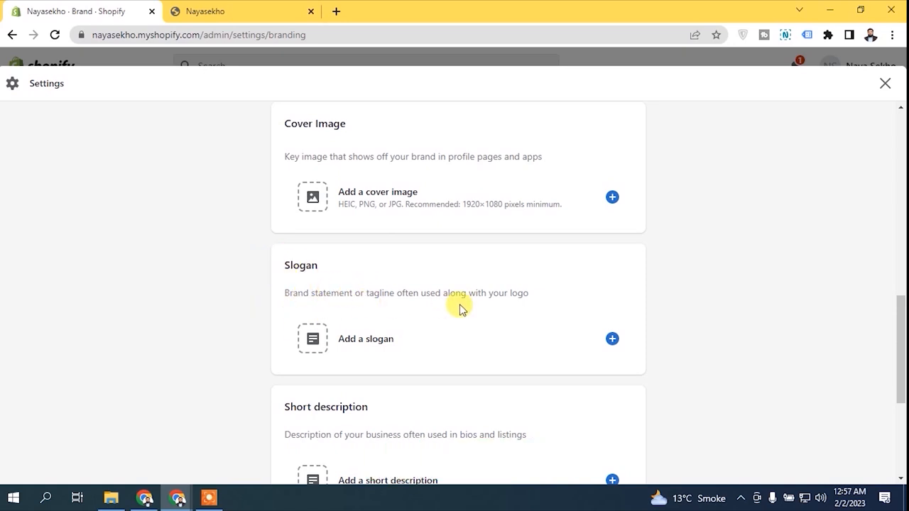
{"action": "left_click", "coordinate": [229, 9]}
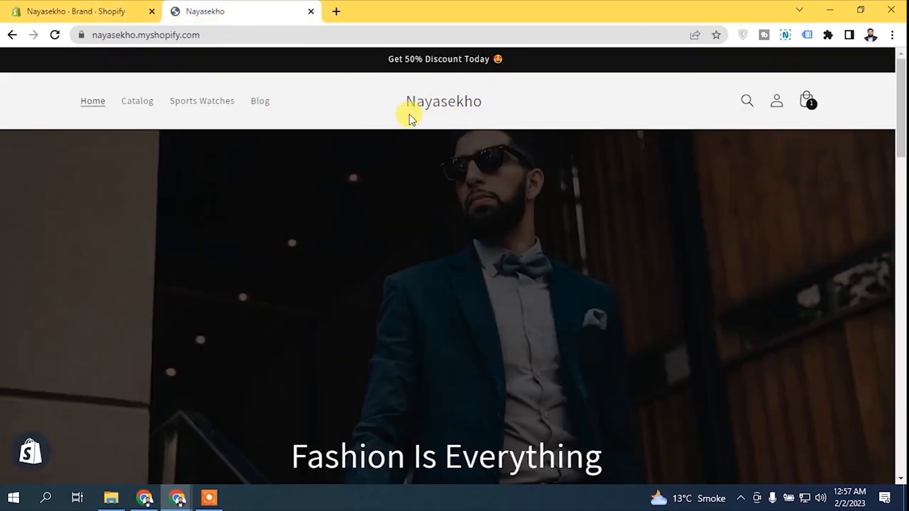
{"action": "left_click", "coordinate": [31, 11]}
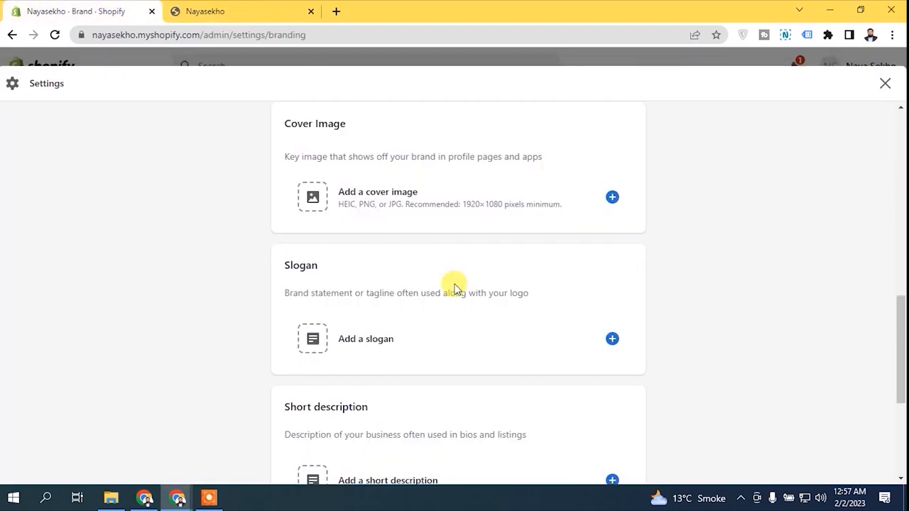
Step: Add the brand slogan "Buy With Confidence" and save the branding
{"action": "left_click", "coordinate": [378, 331]}
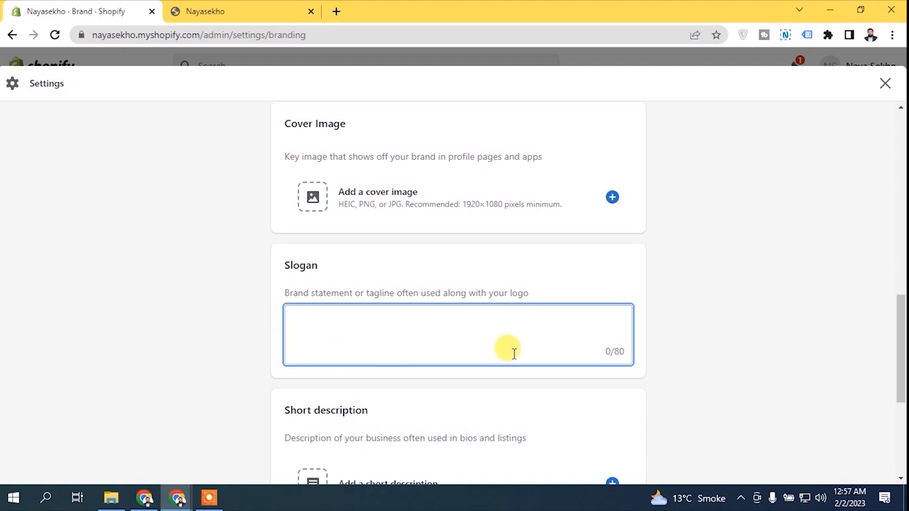
{"action": "type", "text": "Buy With Confidence"}
{"action": "left_click", "coordinate": [872, 85]}
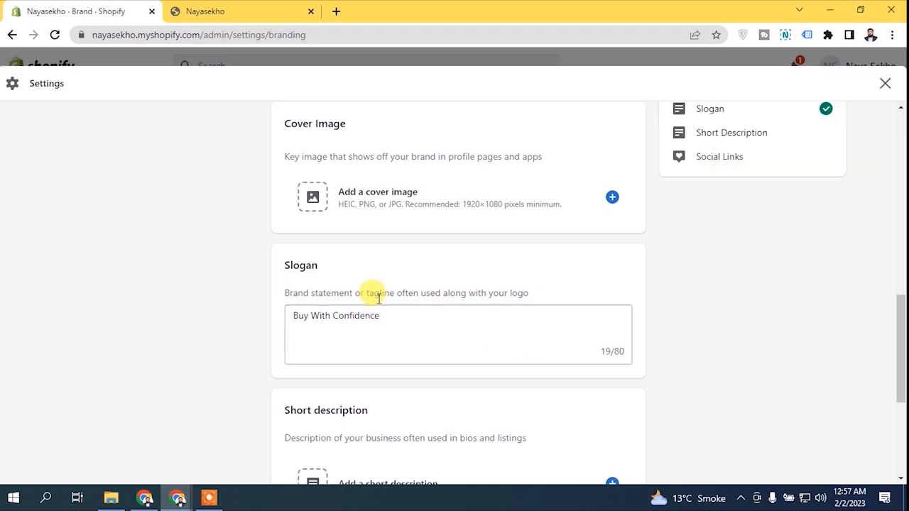
Step: Open the brand's short description for editing and leave it empty
{"action": "scroll", "coordinate": [441, 298], "scroll_direction": "down", "scroll_amount": 1}
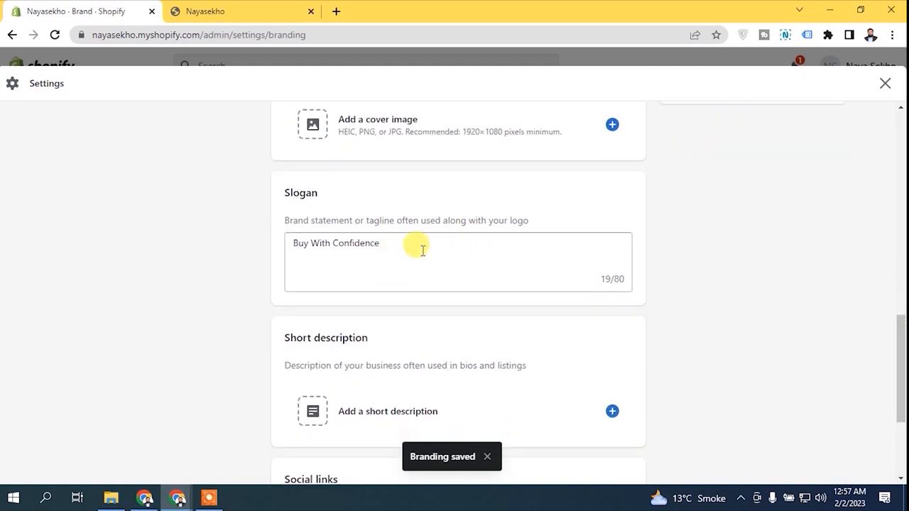
{"action": "left_click_drag", "start_coordinate": [902, 360], "coordinate": [901, 412]}
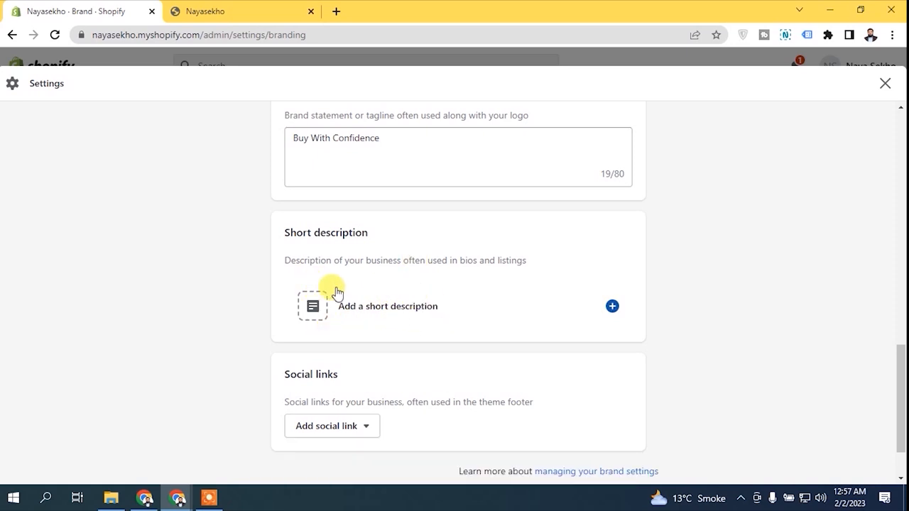
{"action": "left_click", "coordinate": [434, 318]}
{"action": "left_click", "coordinate": [491, 261]}
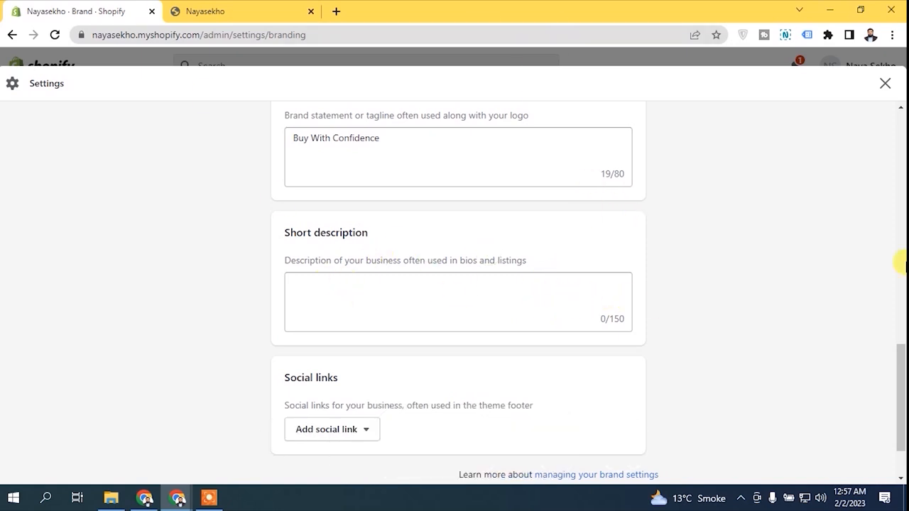
{"action": "scroll", "coordinate": [455, 377], "scroll_direction": "down", "scroll_amount": 2}
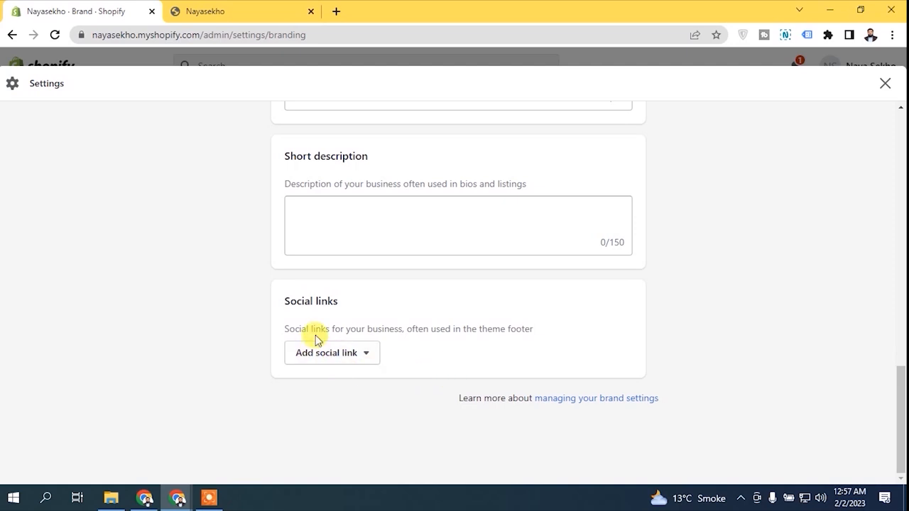
Step: Add a YouTube entry to the brand's social links and try "#" as its link
{"action": "left_click", "coordinate": [348, 351]}
{"action": "scroll", "coordinate": [391, 284], "scroll_direction": "down", "scroll_amount": 1}
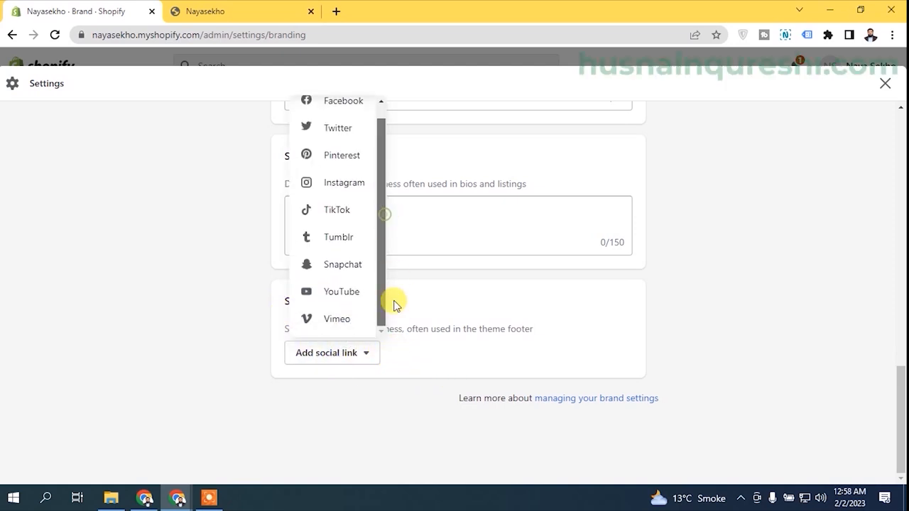
{"action": "left_click", "coordinate": [353, 291]}
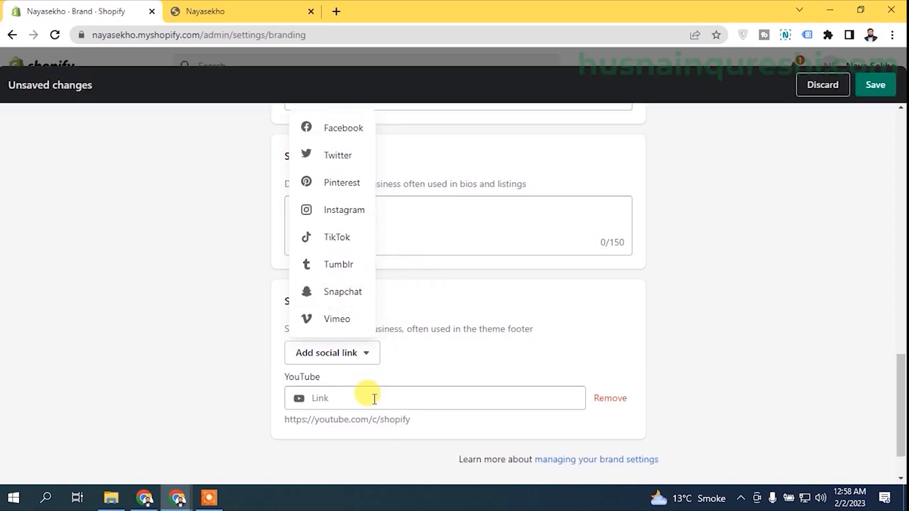
{"action": "left_click", "coordinate": [371, 397]}
{"action": "type", "text": "#"}
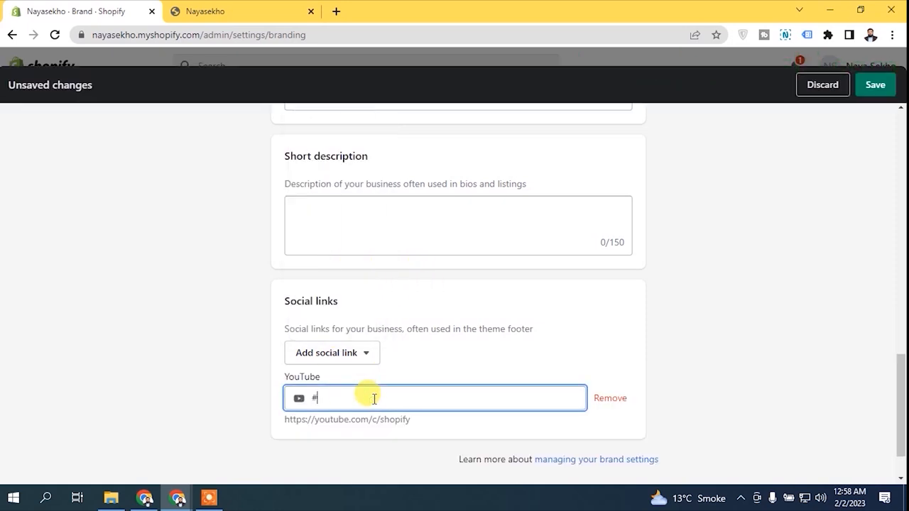
{"action": "left_click", "coordinate": [365, 350]}
{"action": "left_click", "coordinate": [349, 393]}
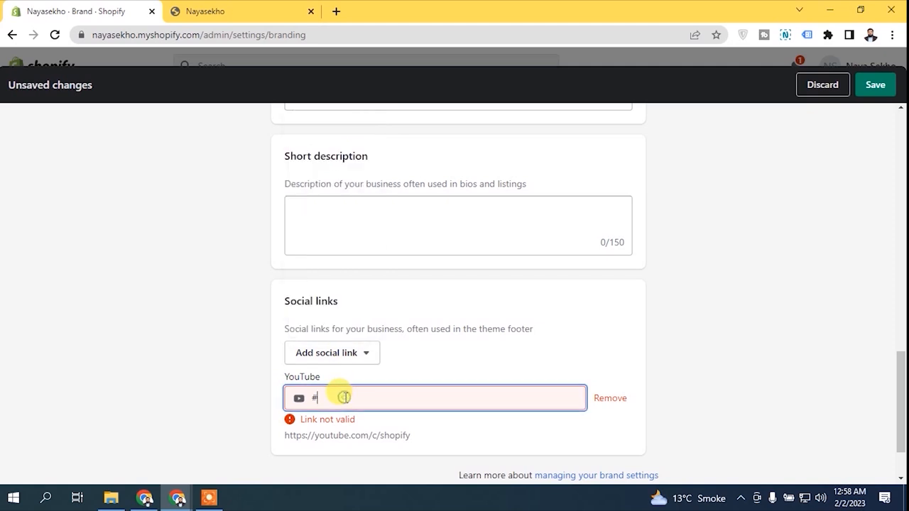
{"action": "key", "text": "BackSpace"}
{"action": "type", "text": "youtube.com/abc"}
{"action": "left_click", "coordinate": [376, 375]}
{"action": "left_click", "coordinate": [313, 399]}
{"action": "type", "text": "https://"}
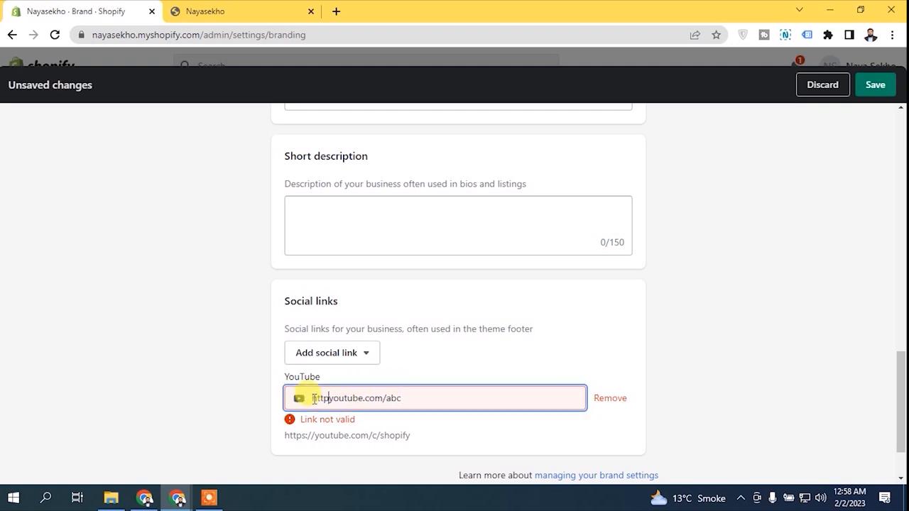
{"action": "left_click", "coordinate": [396, 398]}
{"action": "type", "text": "@"}
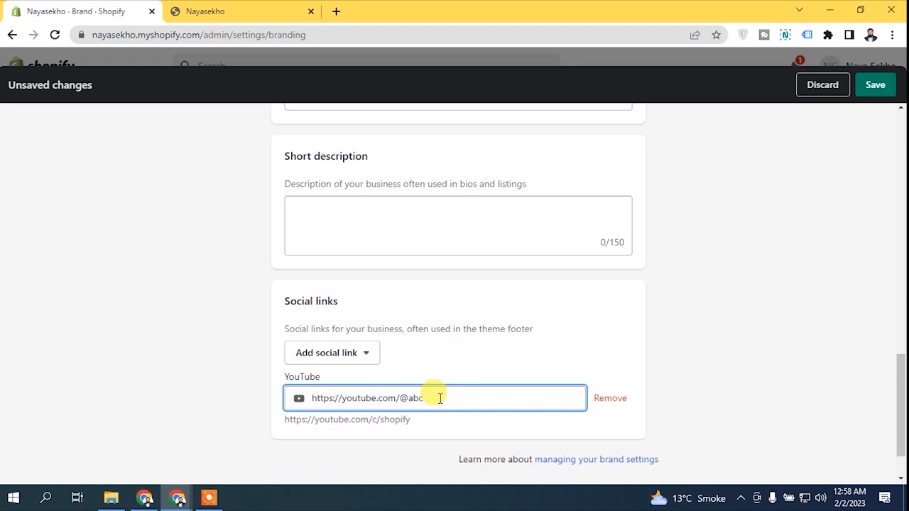
{"action": "left_click", "coordinate": [433, 367]}
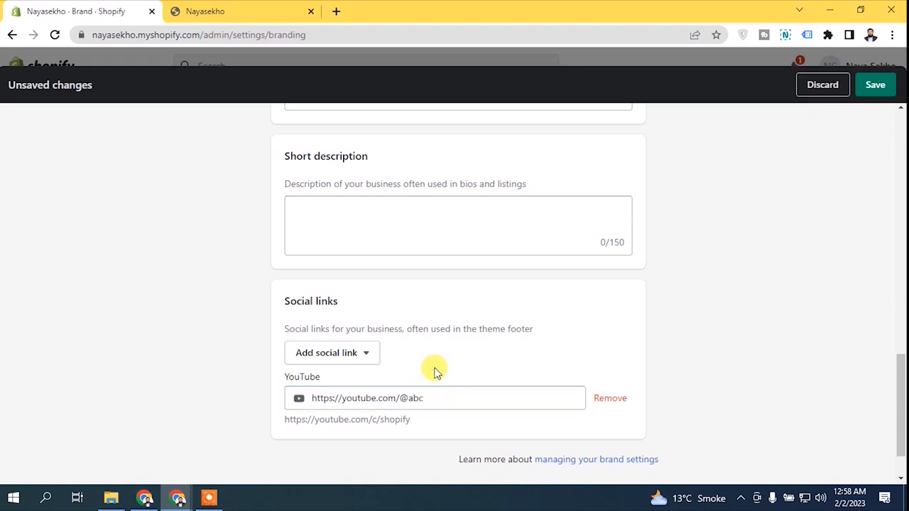
Step: Check the other platforms offered for social links and remove the YouTube link
{"action": "left_click", "coordinate": [356, 354]}
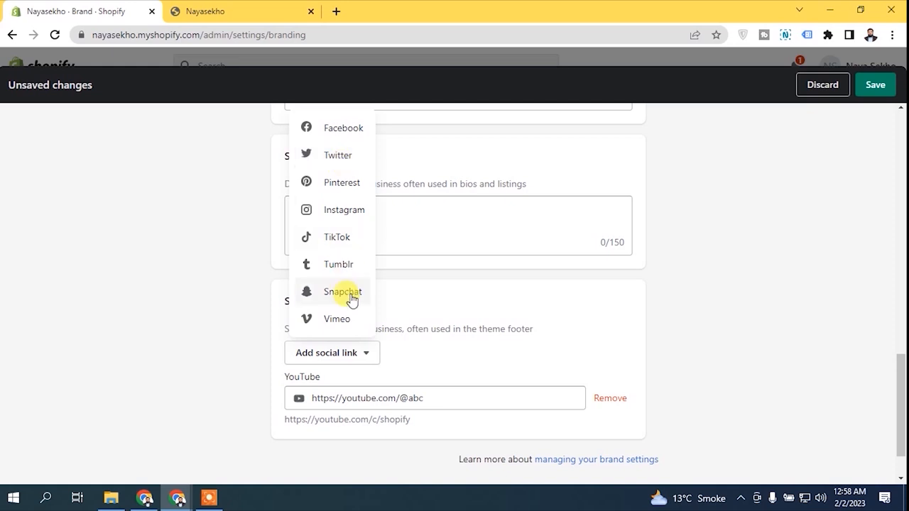
{"action": "left_click", "coordinate": [423, 347]}
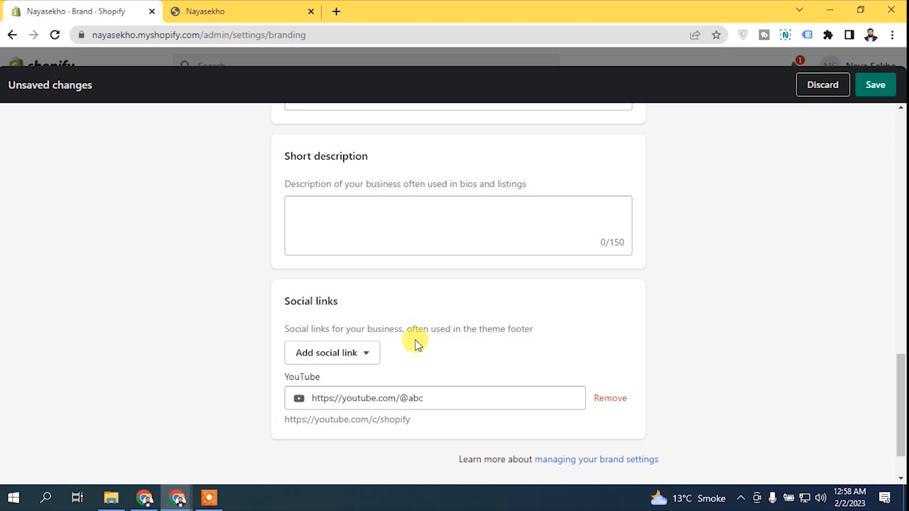
{"action": "left_click", "coordinate": [345, 351]}
{"action": "left_click", "coordinate": [610, 398]}
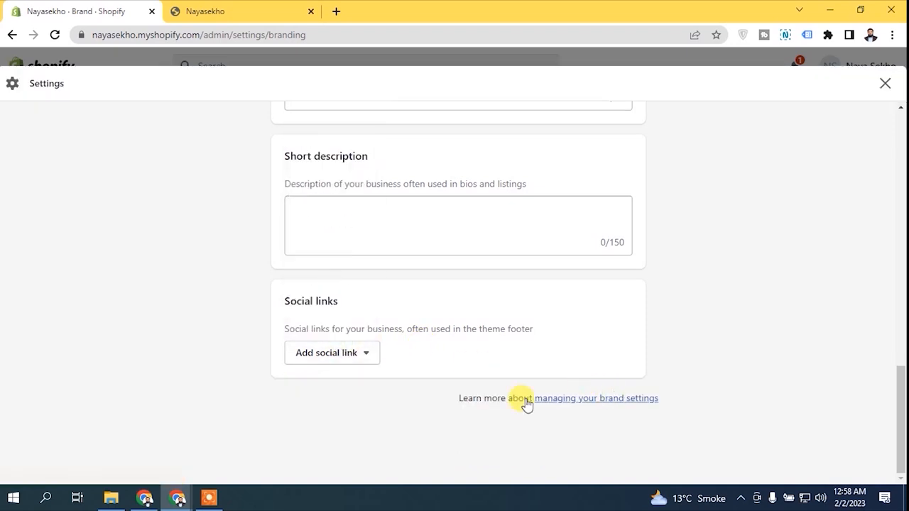
Step: Review the Brand settings from the social links back up through the slogan, cover image and colors
{"action": "left_click", "coordinate": [513, 350]}
{"action": "left_click_drag", "start_coordinate": [901, 386], "coordinate": [896, 438]}
{"action": "mouse_move", "coordinate": [900, 371]}
{"action": "left_mouse_down"}
{"action": "mouse_move", "coordinate": [900, 124]}
{"action": "mouse_move", "coordinate": [900, 435]}
{"action": "mouse_move", "coordinate": [900, 164]}
{"action": "mouse_move", "coordinate": [902, 355]}
{"action": "left_mouse_up"}
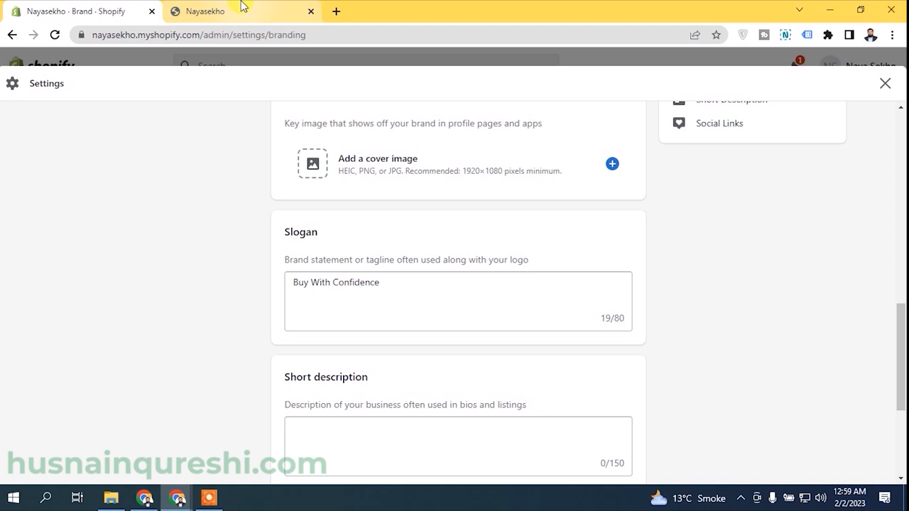
{"action": "scroll", "coordinate": [900, 415], "scroll_direction": "up", "scroll_amount": 6}
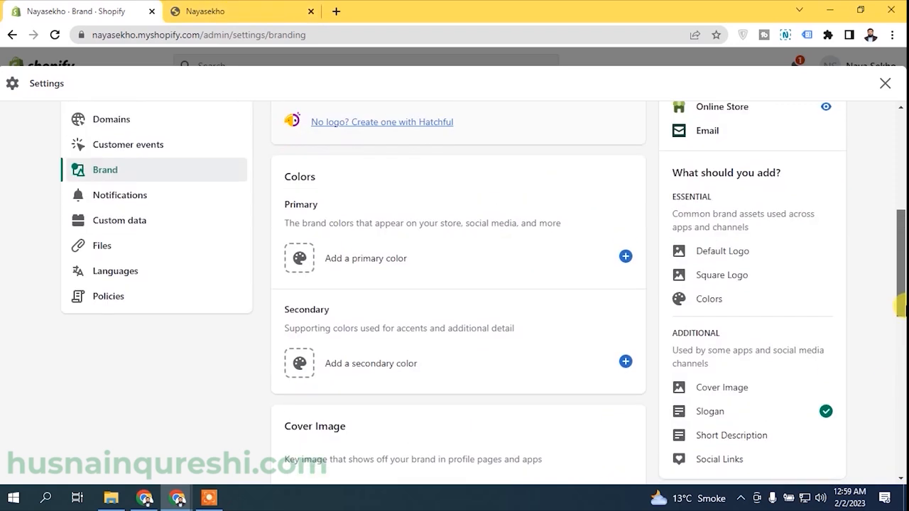
{"action": "left_click_drag", "start_coordinate": [901, 280], "coordinate": [901, 233]}
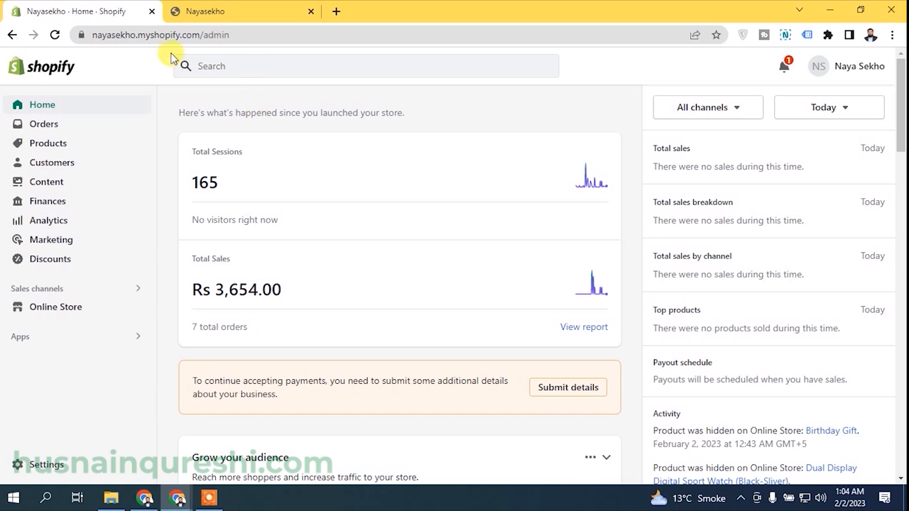
Step: Open the store settings and go to the Customer events section
{"action": "left_click", "coordinate": [39, 461]}
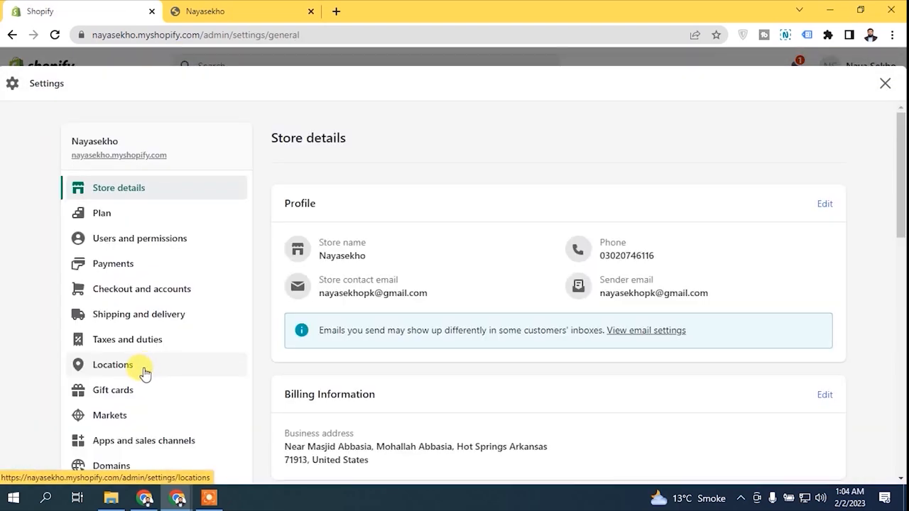
{"action": "scroll", "coordinate": [629, 225], "scroll_direction": "down", "scroll_amount": 1}
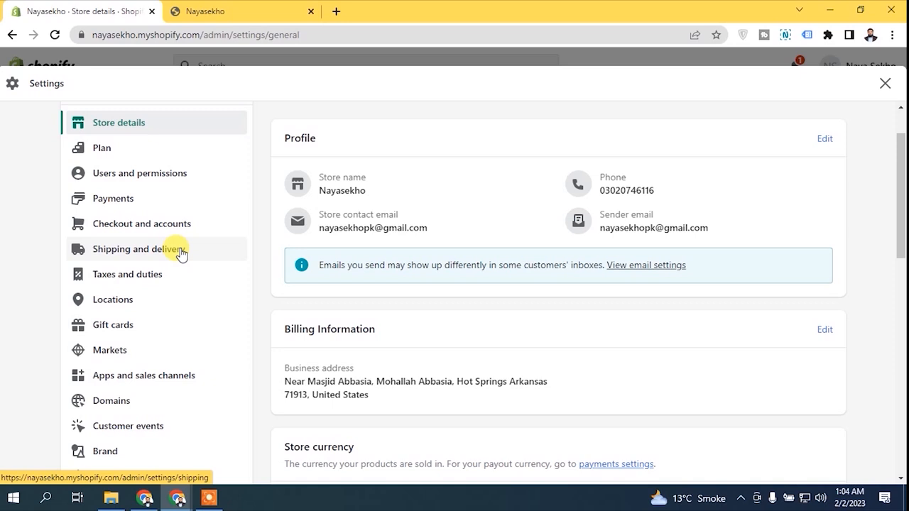
{"action": "scroll", "coordinate": [305, 340], "scroll_direction": "down", "scroll_amount": 1}
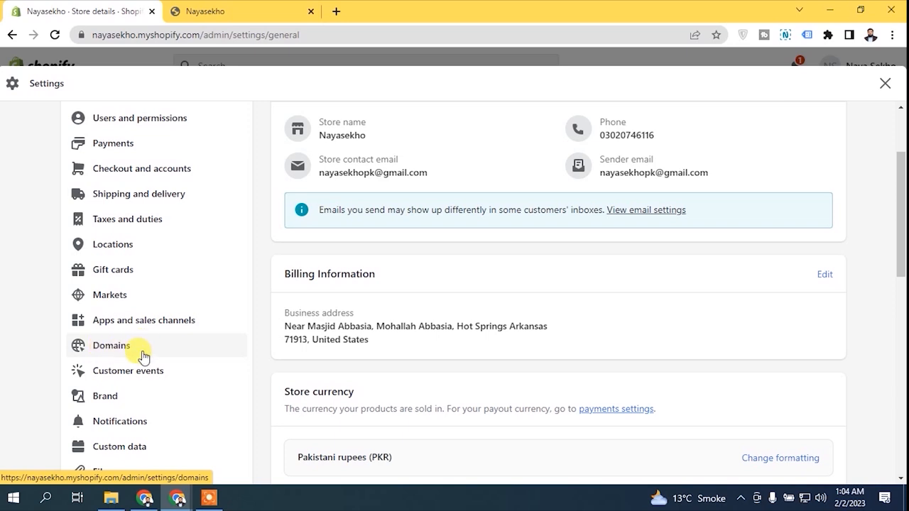
{"action": "left_click_drag", "start_coordinate": [901, 216], "coordinate": [898, 257]}
{"action": "left_click", "coordinate": [125, 252]}
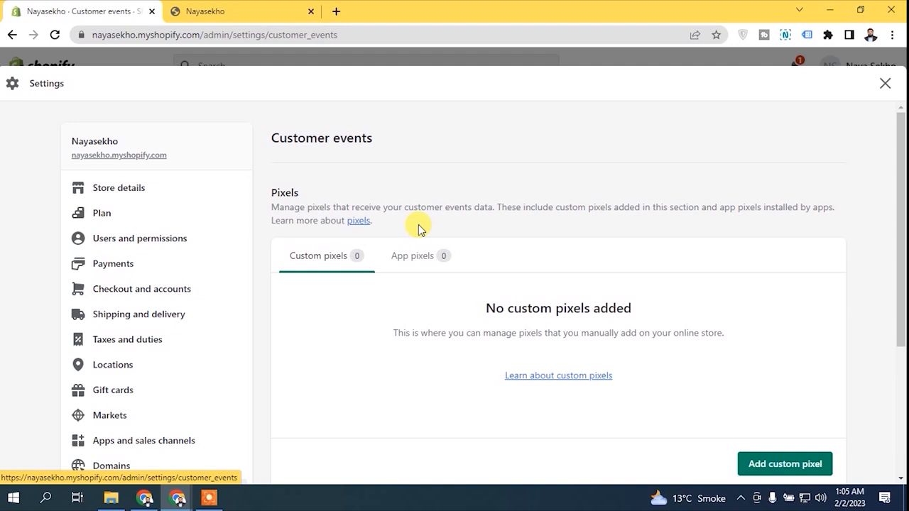
Step: Review the custom pixels and app pixels under Customer events, including the guide on analyzing customer behavior
{"action": "mouse_move", "coordinate": [900, 195]}
{"action": "left_mouse_down"}
{"action": "mouse_move", "coordinate": [900, 311]}
{"action": "mouse_move", "coordinate": [903, 193]}
{"action": "left_mouse_up"}
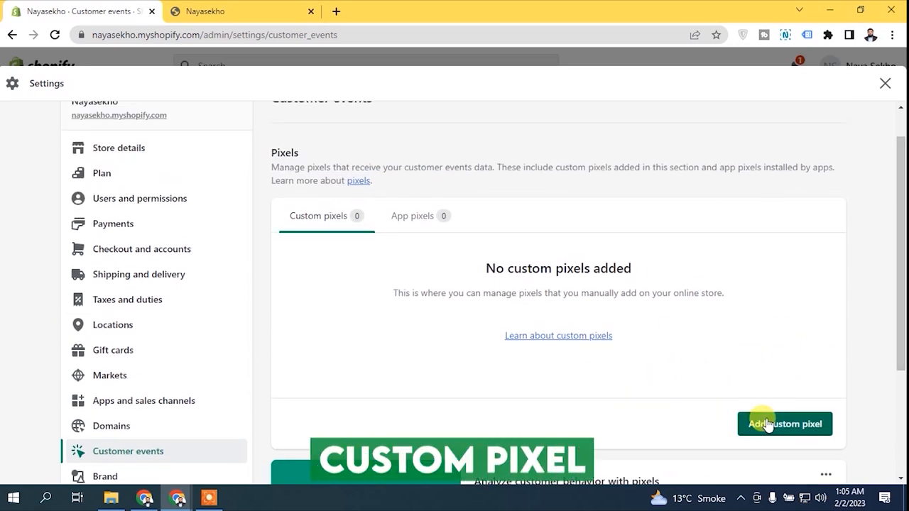
{"action": "left_click", "coordinate": [418, 215]}
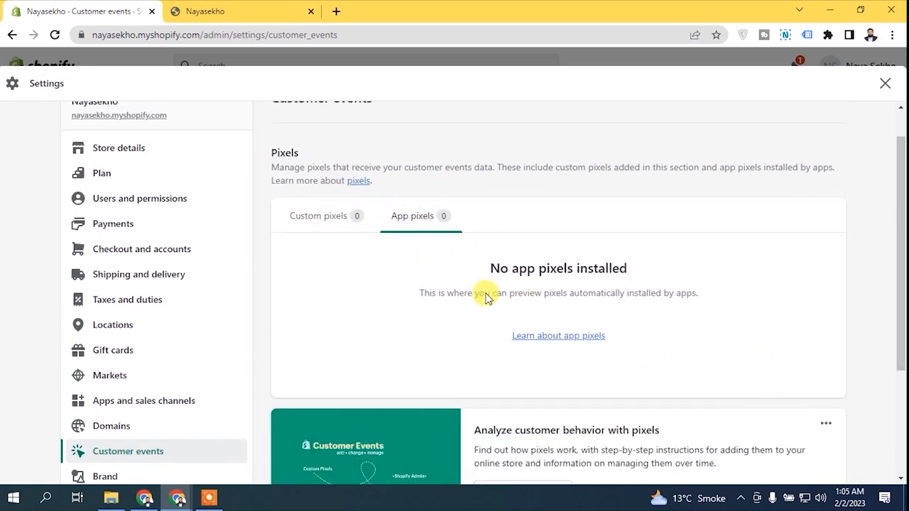
{"action": "left_click_drag", "start_coordinate": [900, 179], "coordinate": [877, 173]}
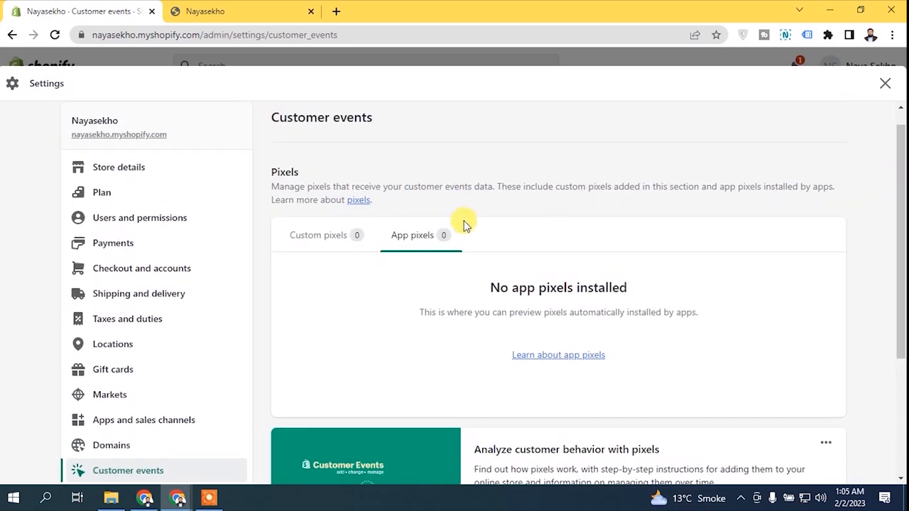
{"action": "scroll", "coordinate": [821, 237], "scroll_direction": "down", "scroll_amount": 2}
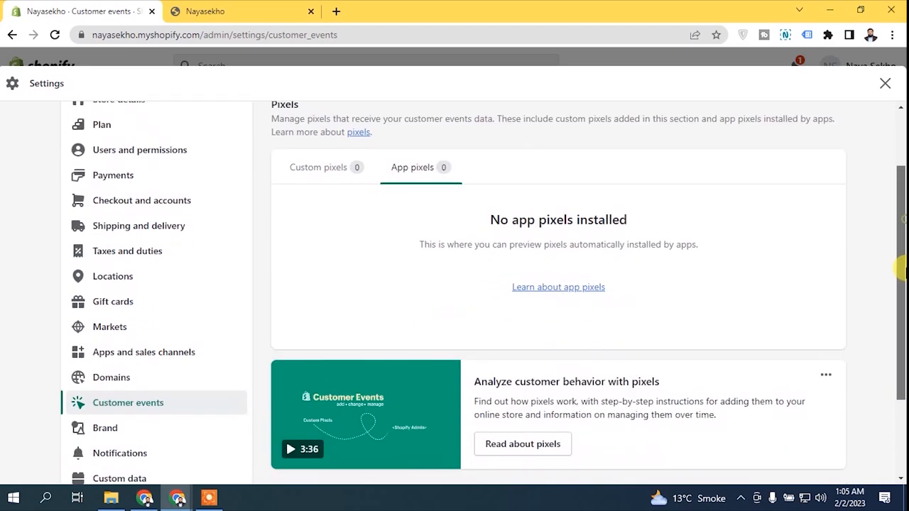
{"action": "left_click_drag", "start_coordinate": [902, 266], "coordinate": [901, 315]}
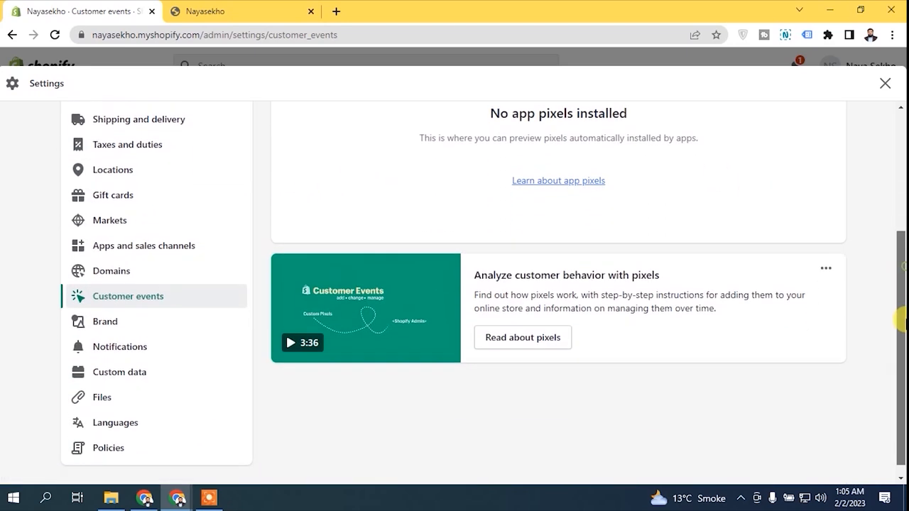
Step: Open the Notifications settings and review the customer notifications for orders, shipping and local delivery
{"action": "left_click", "coordinate": [119, 334]}
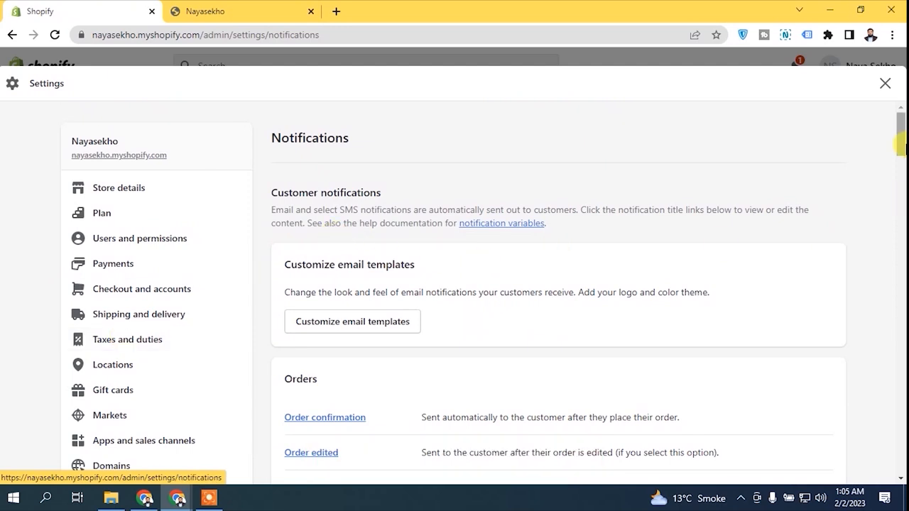
{"action": "scroll", "coordinate": [900, 141], "scroll_direction": "down", "scroll_amount": 3}
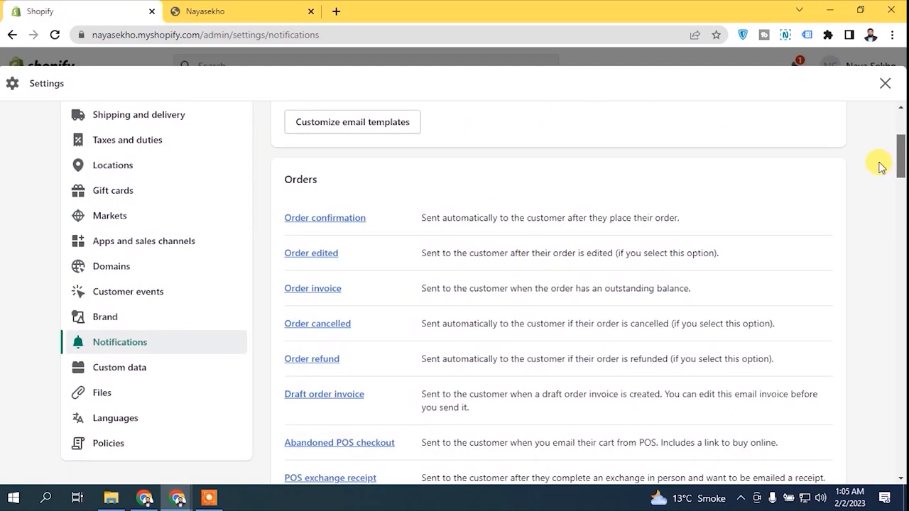
{"action": "scroll", "coordinate": [896, 131], "scroll_direction": "up", "scroll_amount": 3}
{"action": "scroll", "coordinate": [896, 133], "scroll_direction": "down", "scroll_amount": 3}
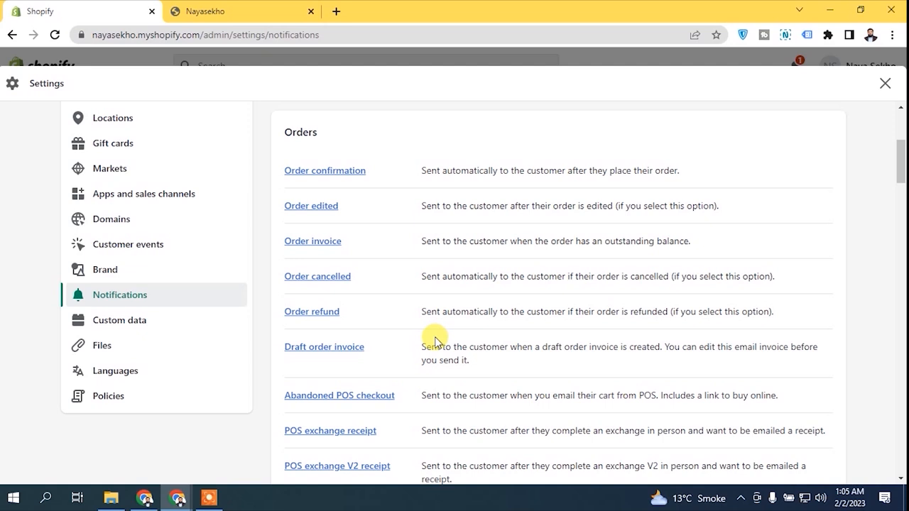
{"action": "left_click_drag", "start_coordinate": [900, 170], "coordinate": [903, 232]}
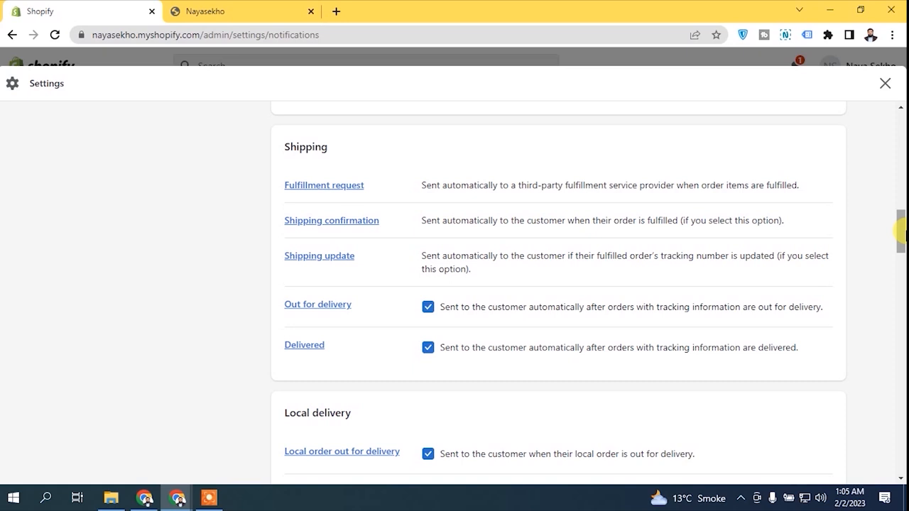
{"action": "left_click_drag", "start_coordinate": [901, 230], "coordinate": [899, 159]}
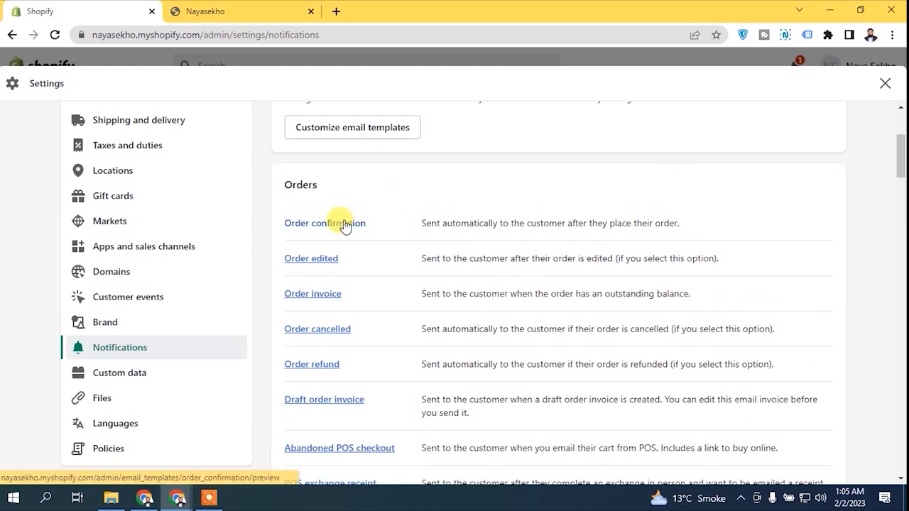
Step: Preview the Order confirmation notification in its email and SMS versions, and return to the notifications list
{"action": "left_click", "coordinate": [359, 221]}
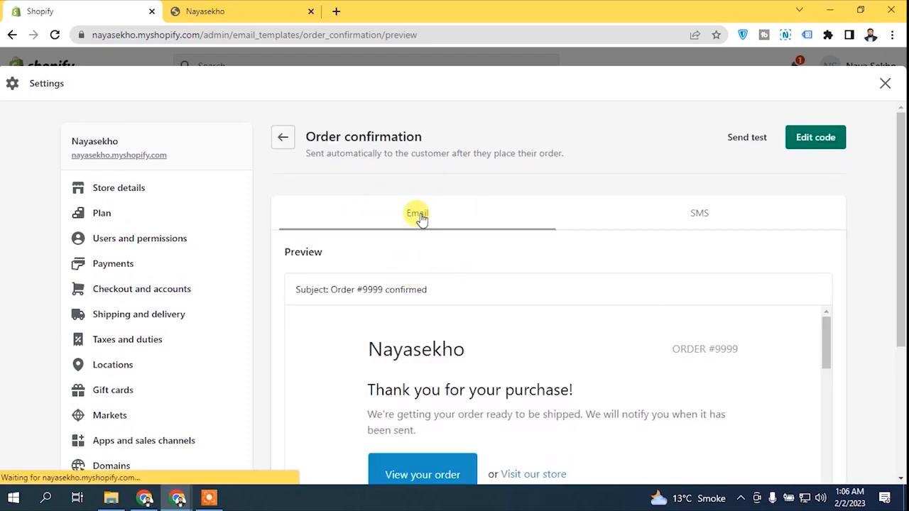
{"action": "left_click_drag", "start_coordinate": [899, 195], "coordinate": [883, 221]}
{"action": "left_click_drag", "start_coordinate": [903, 257], "coordinate": [903, 173]}
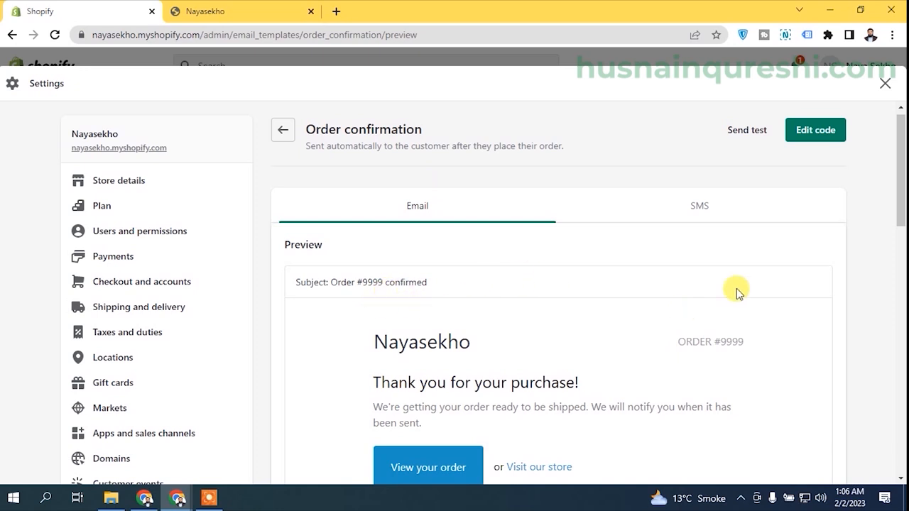
{"action": "left_click", "coordinate": [708, 206]}
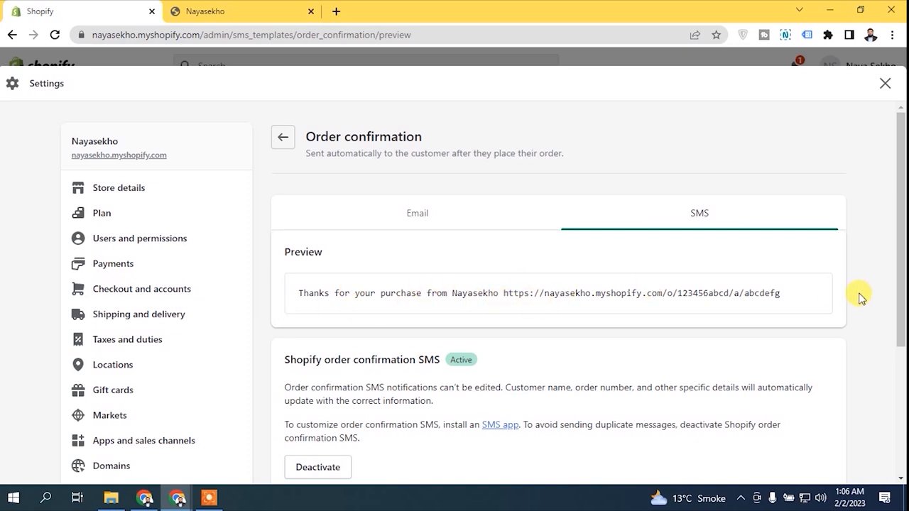
{"action": "scroll", "coordinate": [900, 284], "scroll_direction": "down", "scroll_amount": 2}
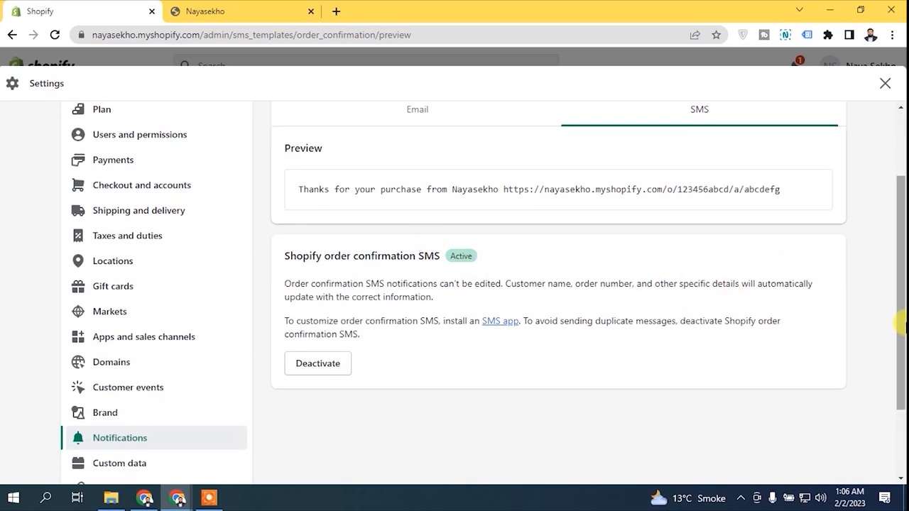
{"action": "scroll", "coordinate": [900, 319], "scroll_direction": "up", "scroll_amount": 2}
{"action": "left_click", "coordinate": [397, 215]}
{"action": "left_click", "coordinate": [283, 140]}
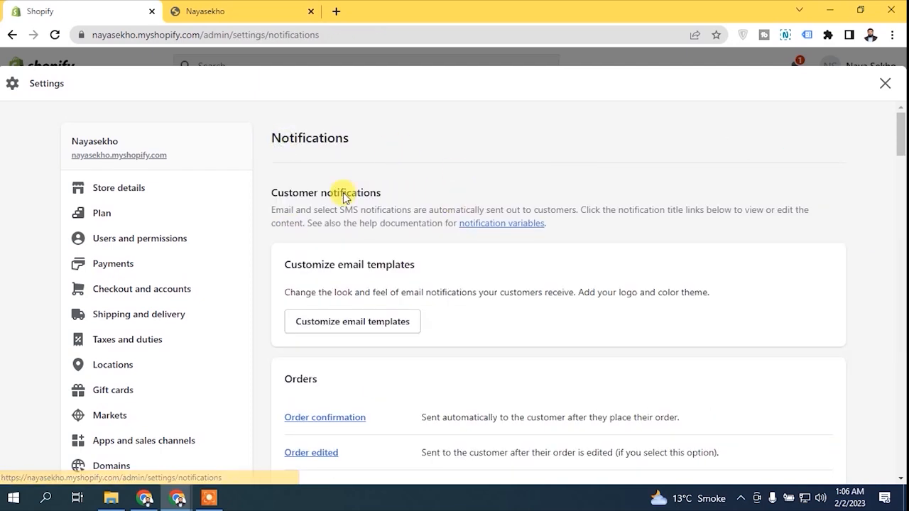
Step: Open the Custom data settings and review the metafield categories and the metaobjects section
{"action": "mouse_move", "coordinate": [900, 142]}
{"action": "left_mouse_down"}
{"action": "mouse_move", "coordinate": [901, 465]}
{"action": "mouse_move", "coordinate": [900, 132]}
{"action": "left_mouse_up"}
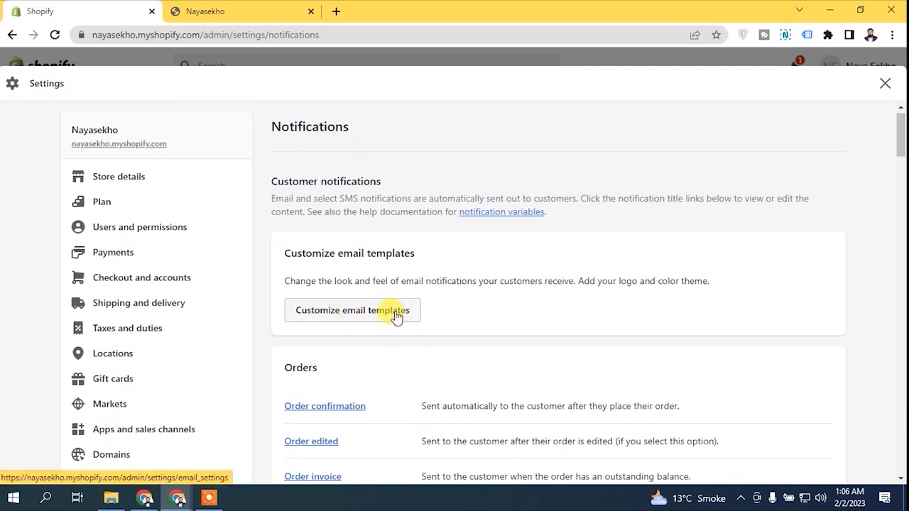
{"action": "left_click_drag", "start_coordinate": [902, 134], "coordinate": [903, 142]}
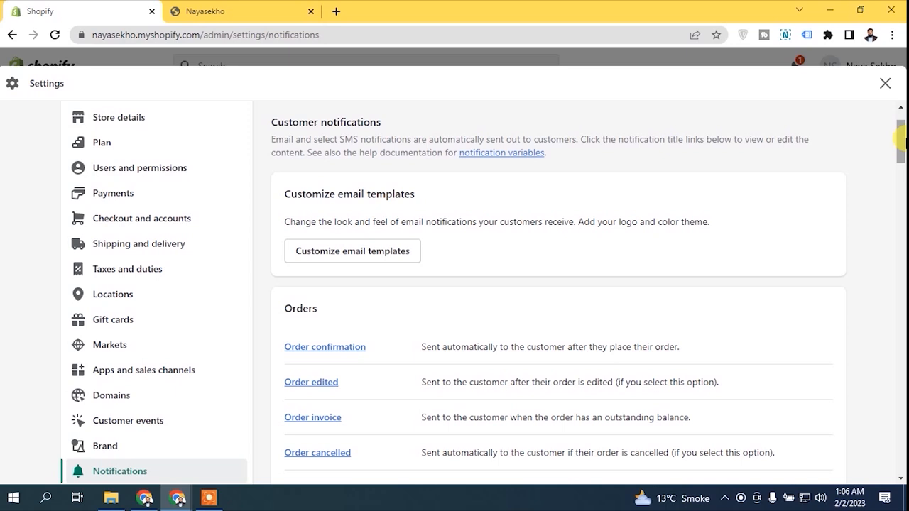
{"action": "left_click_drag", "start_coordinate": [901, 140], "coordinate": [899, 173]}
{"action": "left_click", "coordinate": [110, 225]}
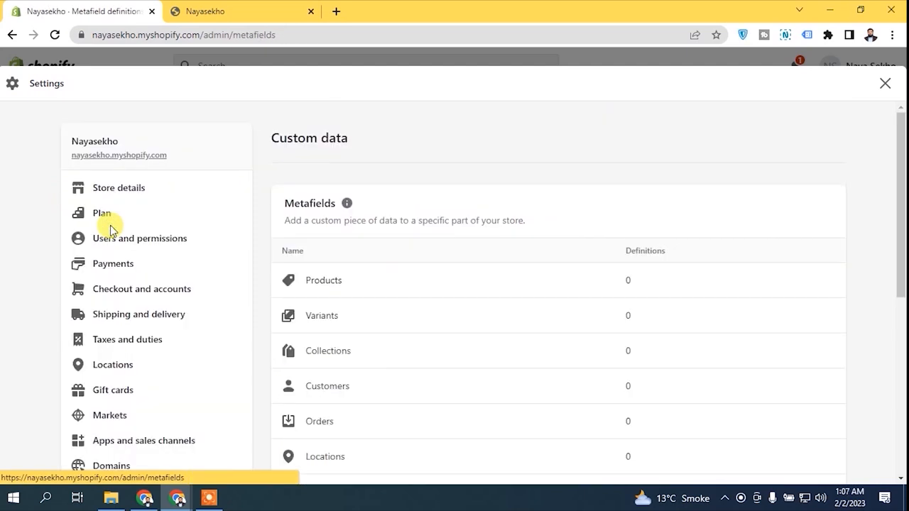
{"action": "scroll", "coordinate": [898, 244], "scroll_direction": "down", "scroll_amount": 2}
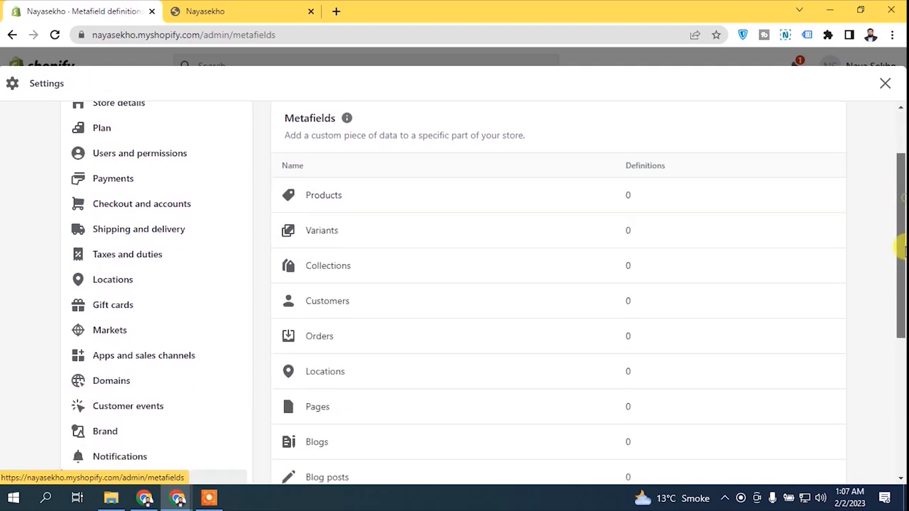
{"action": "left_click_drag", "start_coordinate": [903, 248], "coordinate": [861, 187]}
{"action": "scroll", "coordinate": [901, 203], "scroll_direction": "down", "scroll_amount": 5}
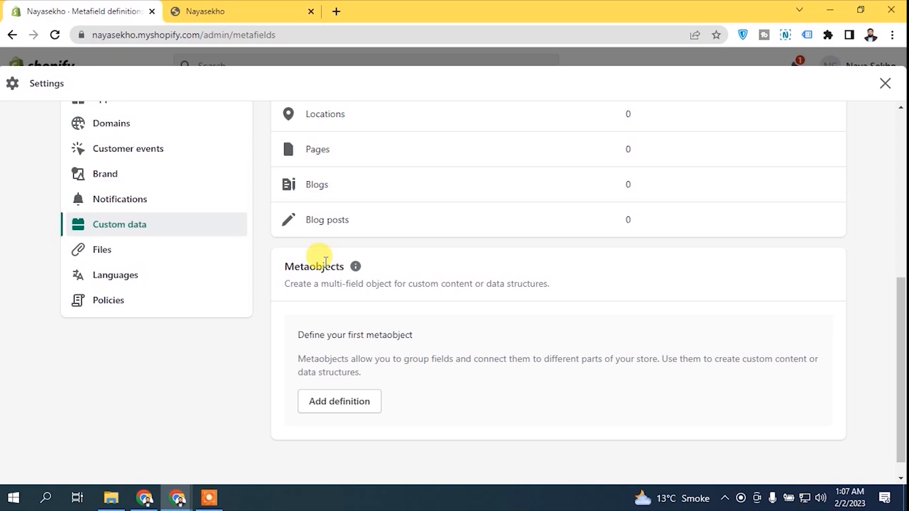
{"action": "scroll", "coordinate": [355, 241], "scroll_direction": "up", "scroll_amount": 5}
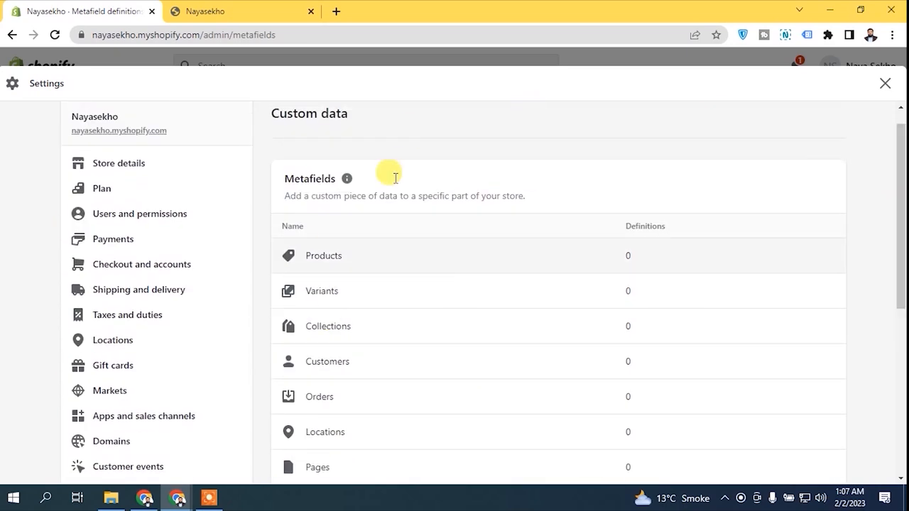
{"action": "left_click_drag", "start_coordinate": [900, 227], "coordinate": [902, 250]}
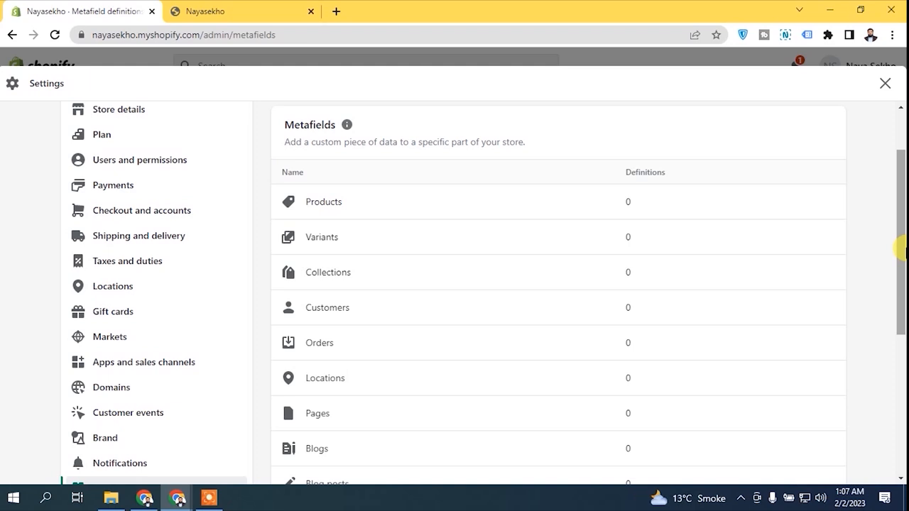
{"action": "left_click_drag", "start_coordinate": [900, 197], "coordinate": [900, 310]}
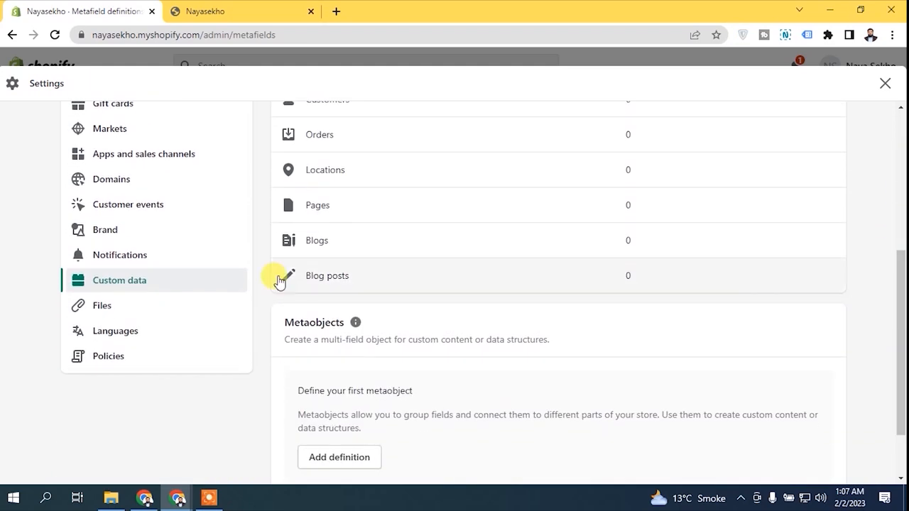
Step: Open the Files settings, read the notice about the Content section, and go to the new Files location
{"action": "left_click", "coordinate": [96, 305]}
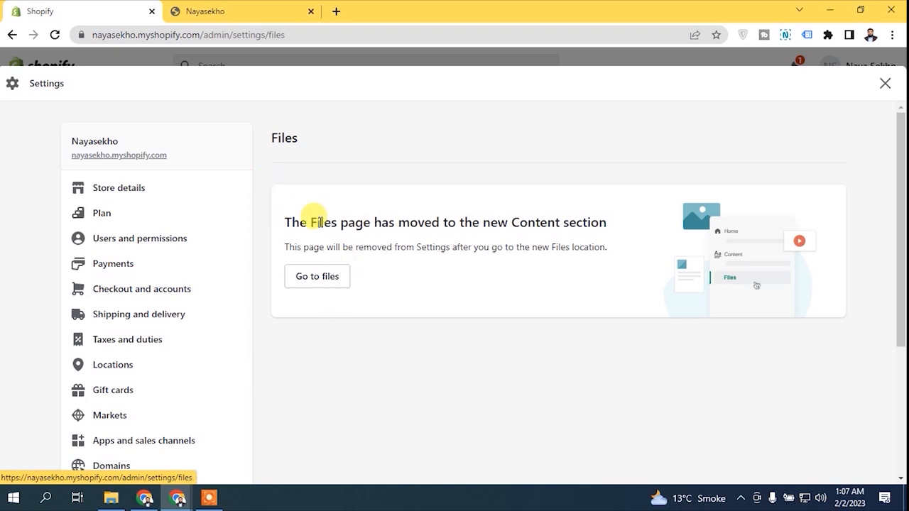
{"action": "left_click_drag", "start_coordinate": [511, 221], "coordinate": [603, 220]}
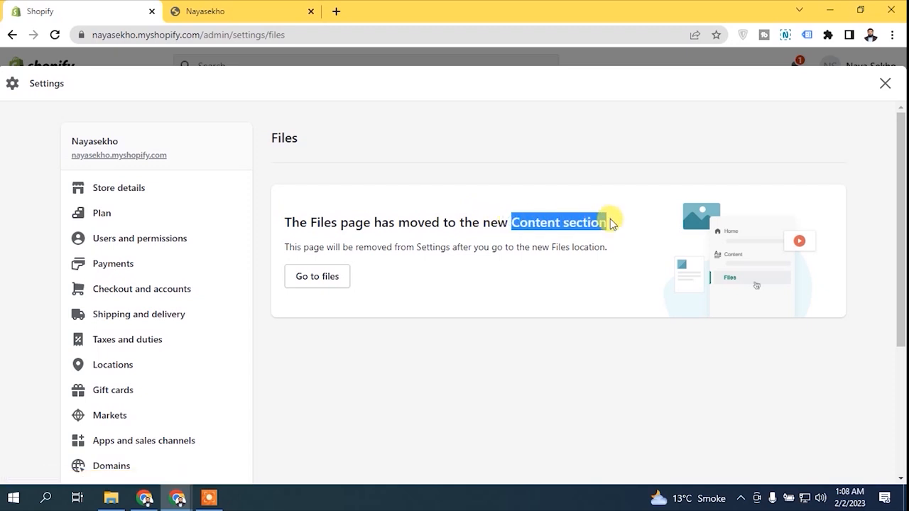
{"action": "left_click", "coordinate": [456, 277]}
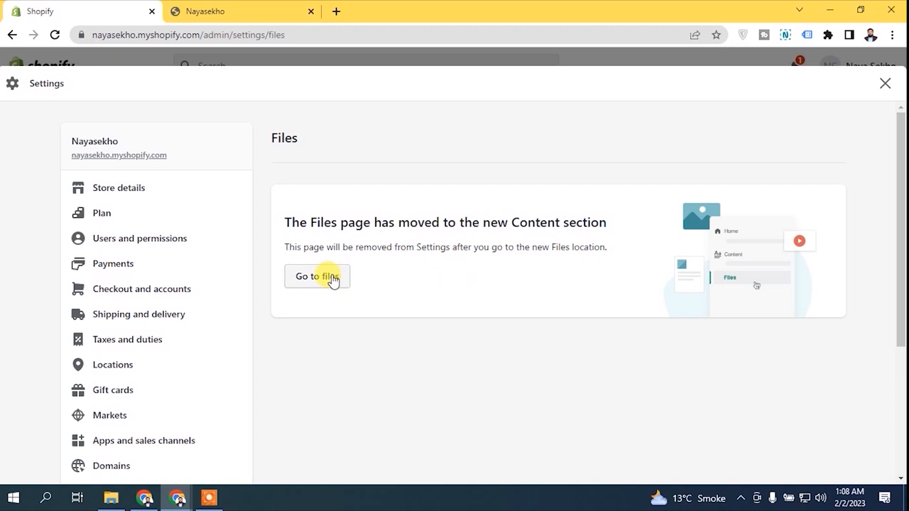
{"action": "scroll", "coordinate": [357, 367], "scroll_direction": "down", "scroll_amount": 1}
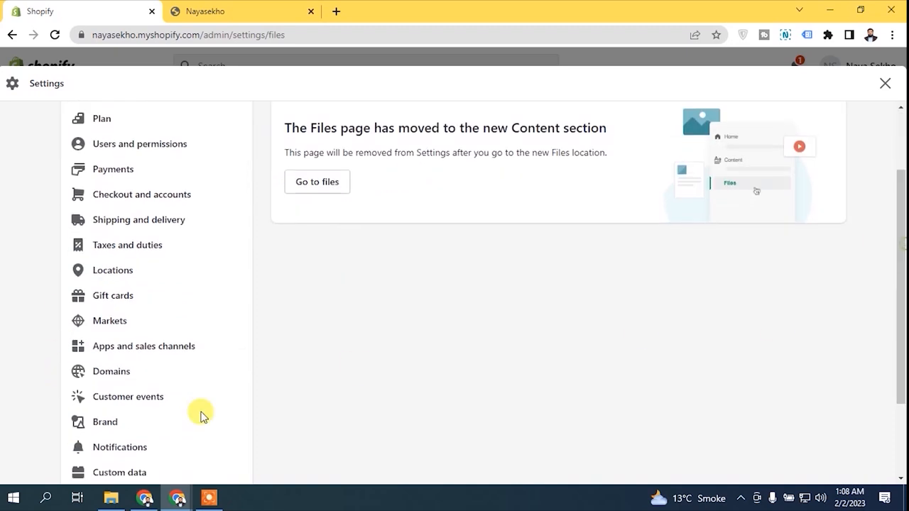
{"action": "scroll", "coordinate": [899, 229], "scroll_direction": "up", "scroll_amount": 1}
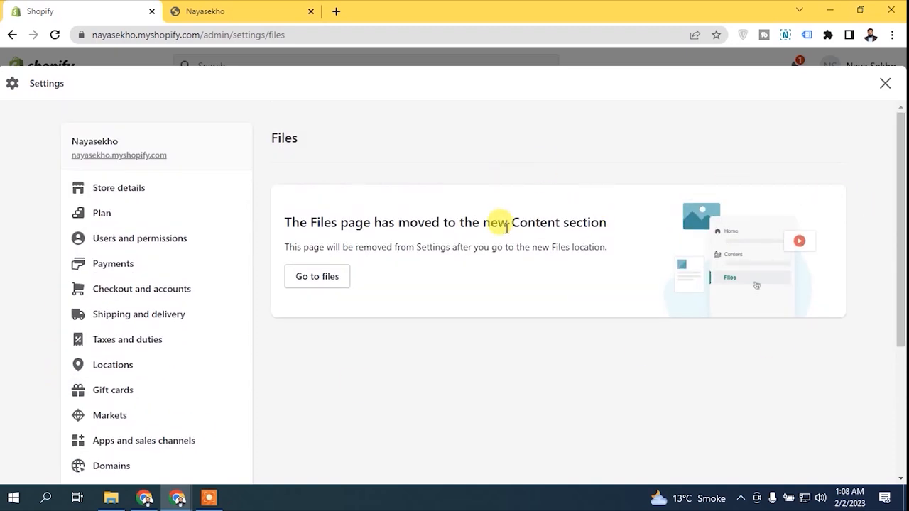
{"action": "left_click", "coordinate": [333, 276]}
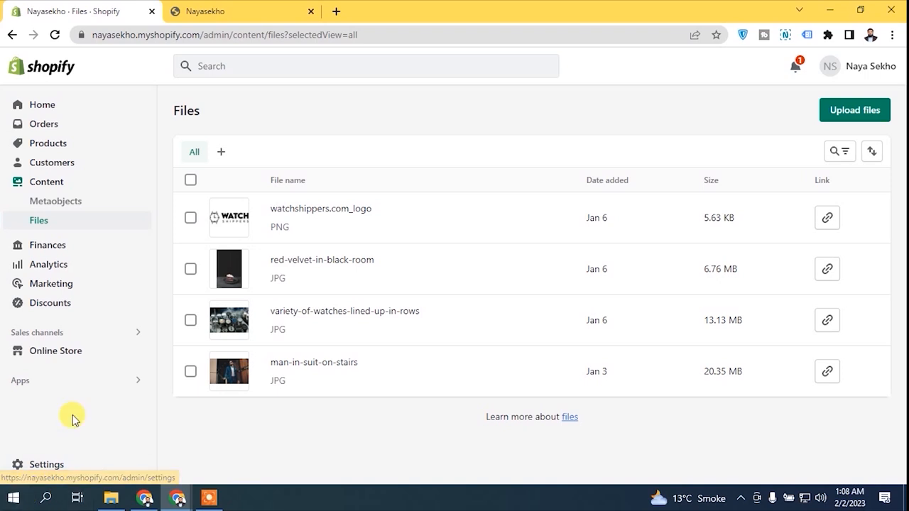
Step: Return to the store settings and open the Languages section
{"action": "left_click", "coordinate": [47, 463]}
{"action": "left_click_drag", "start_coordinate": [900, 183], "coordinate": [900, 236]}
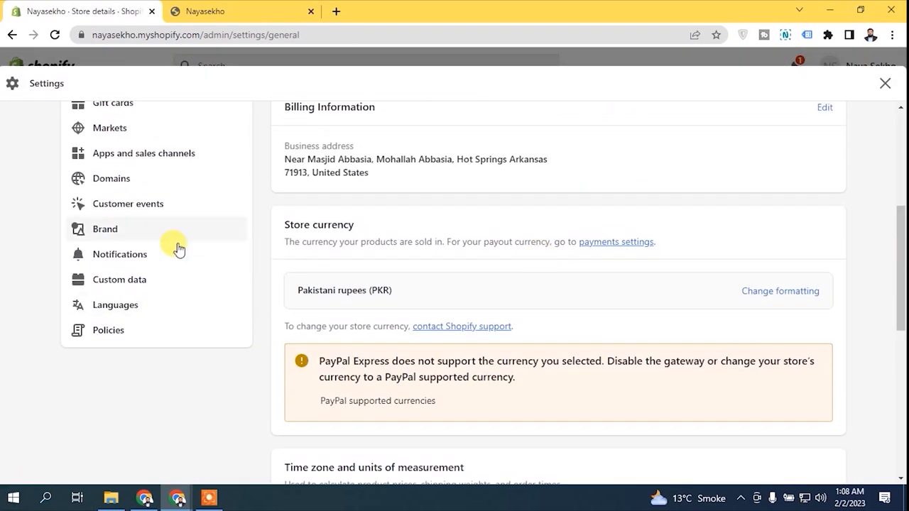
{"action": "left_click", "coordinate": [114, 309]}
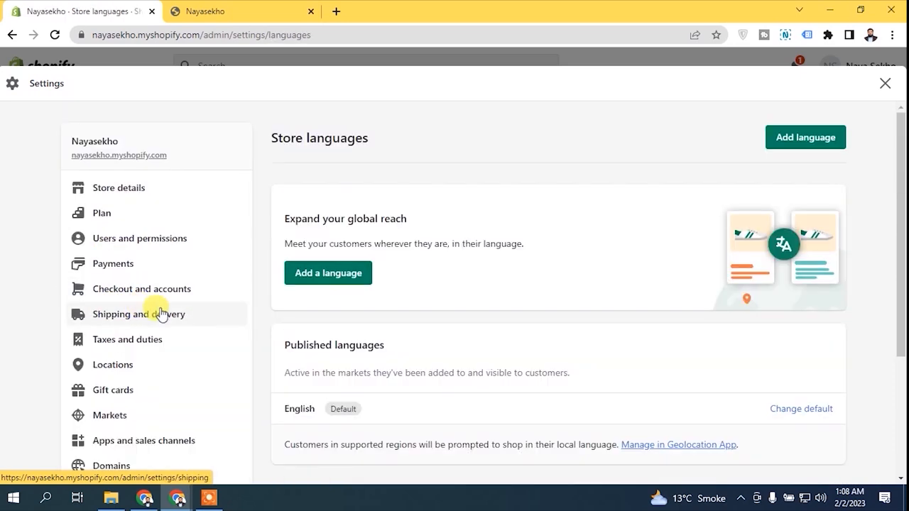
Step: Review the published languages and try to add Arabic as a store language with the Translate & Adapt app
{"action": "scroll", "coordinate": [900, 177], "scroll_direction": "down", "scroll_amount": 1}
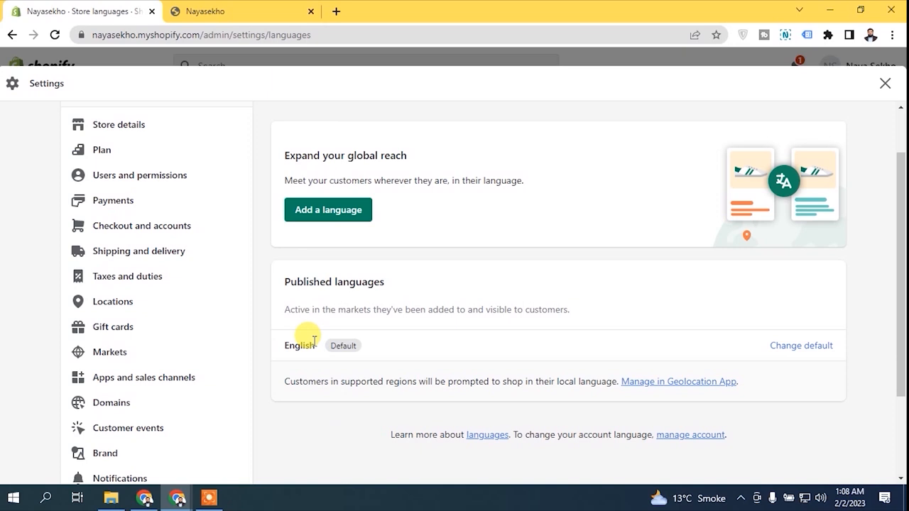
{"action": "left_click_drag", "start_coordinate": [900, 253], "coordinate": [901, 196]}
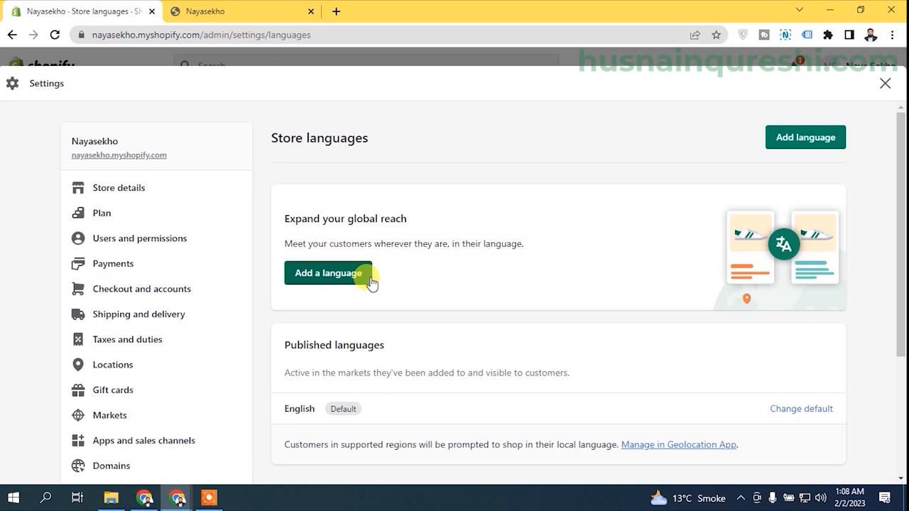
{"action": "left_click_drag", "start_coordinate": [900, 195], "coordinate": [901, 246]}
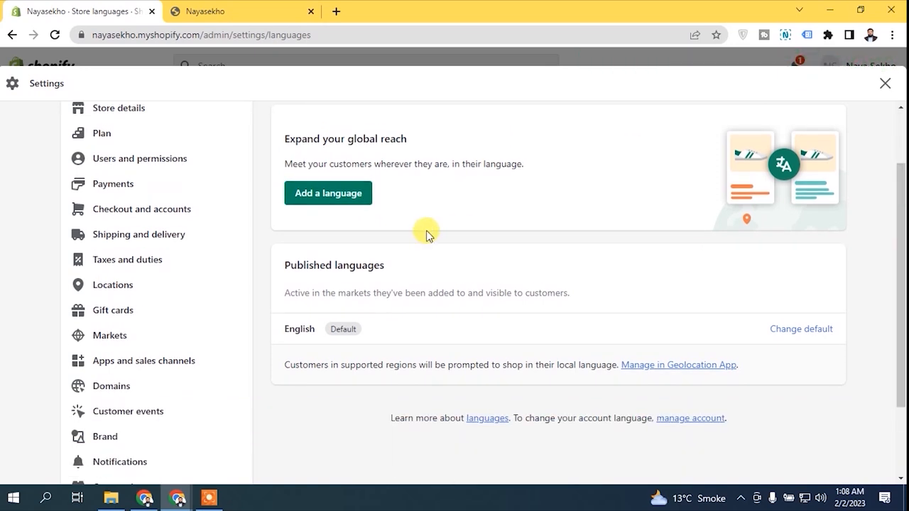
{"action": "left_click", "coordinate": [329, 201]}
{"action": "left_click", "coordinate": [294, 235]}
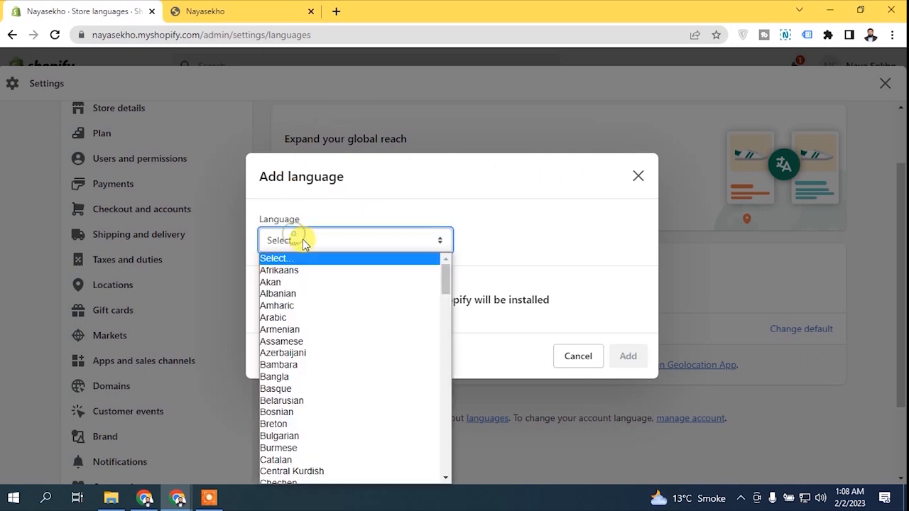
{"action": "left_click", "coordinate": [285, 317]}
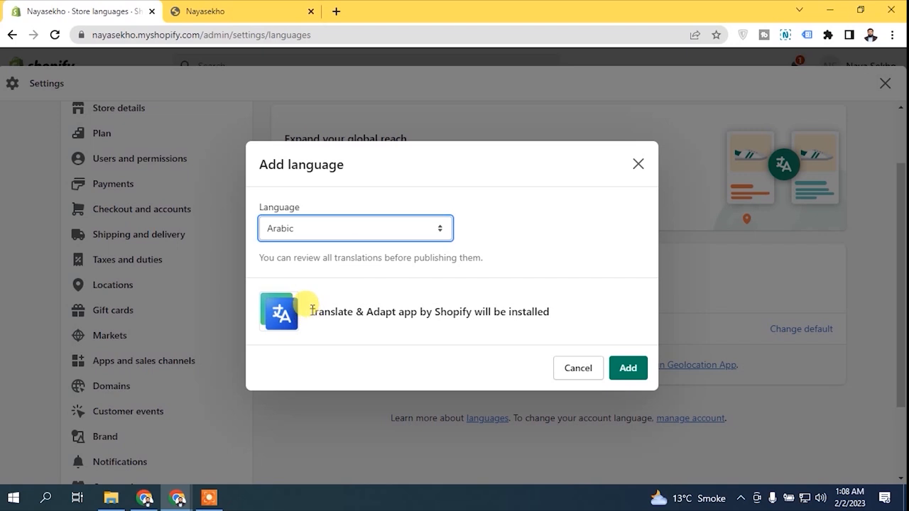
{"action": "left_click_drag", "start_coordinate": [312, 309], "coordinate": [569, 314]}
{"action": "left_click", "coordinate": [349, 318]}
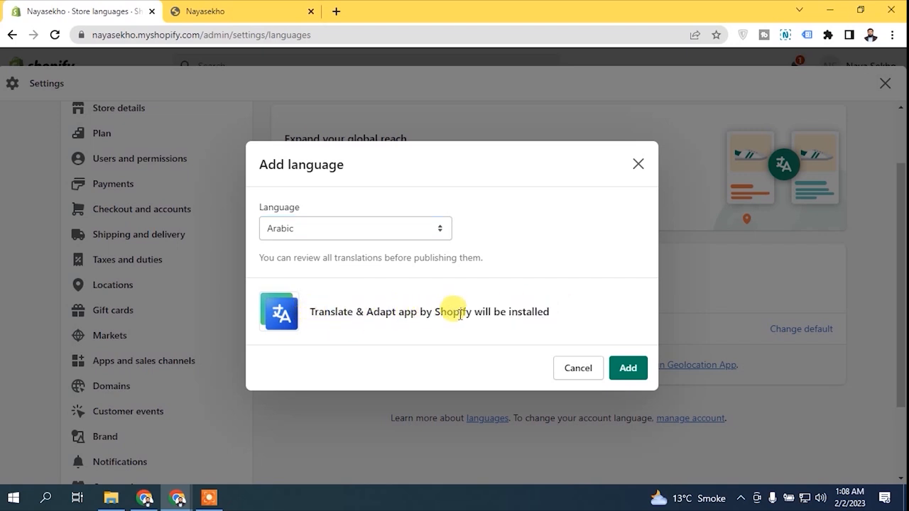
{"action": "left_click", "coordinate": [642, 370]}
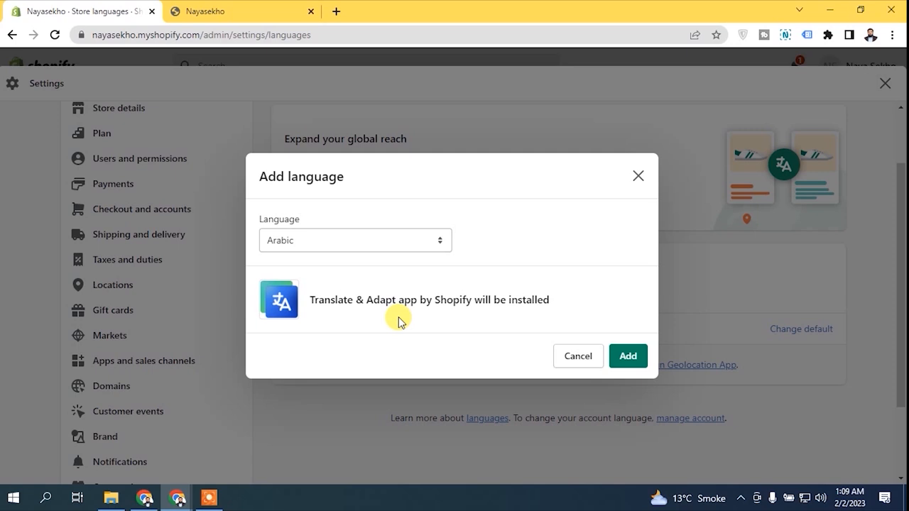
Step: Look through the languages available to add, and close the Add language dialog without choosing another one
{"action": "left_click", "coordinate": [405, 240]}
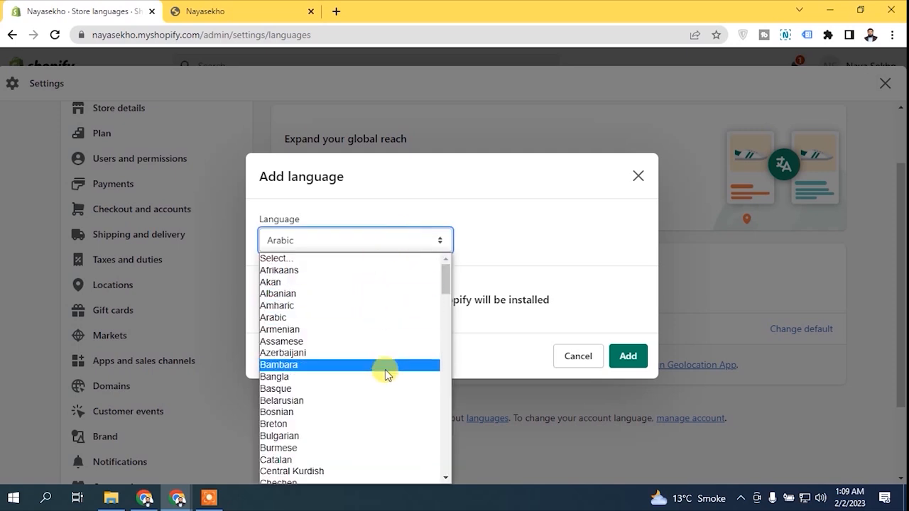
{"action": "left_click", "coordinate": [543, 232]}
{"action": "left_click", "coordinate": [637, 176]}
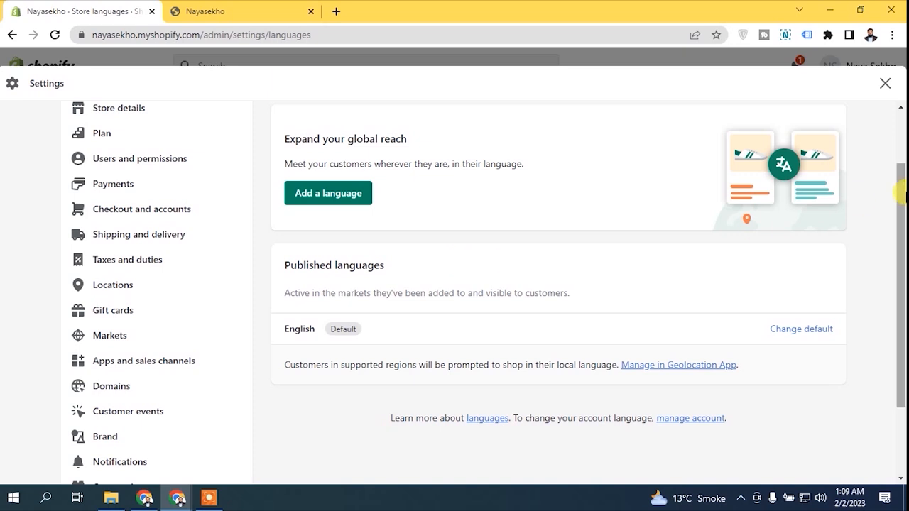
Step: Open the Policies settings and review all sections from the refund policy down to the contact information
{"action": "scroll", "coordinate": [900, 291], "scroll_direction": "down", "scroll_amount": 3}
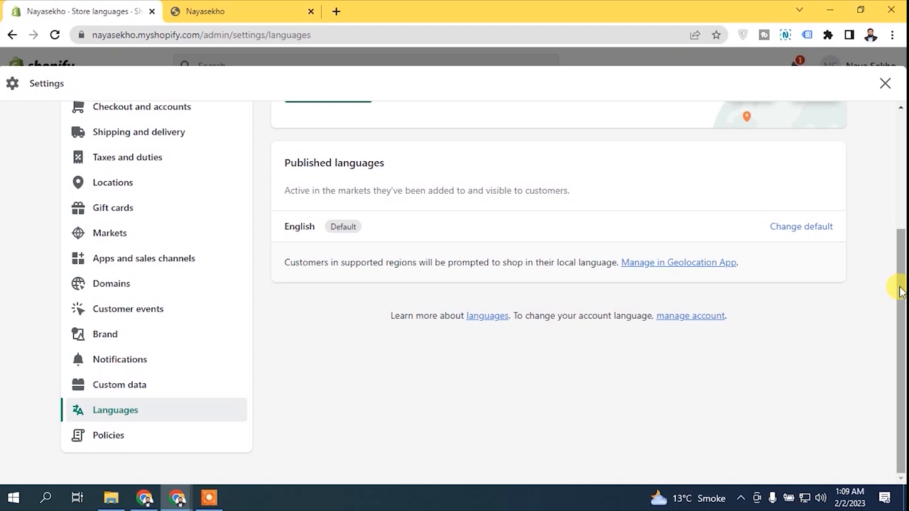
{"action": "left_click", "coordinate": [103, 438]}
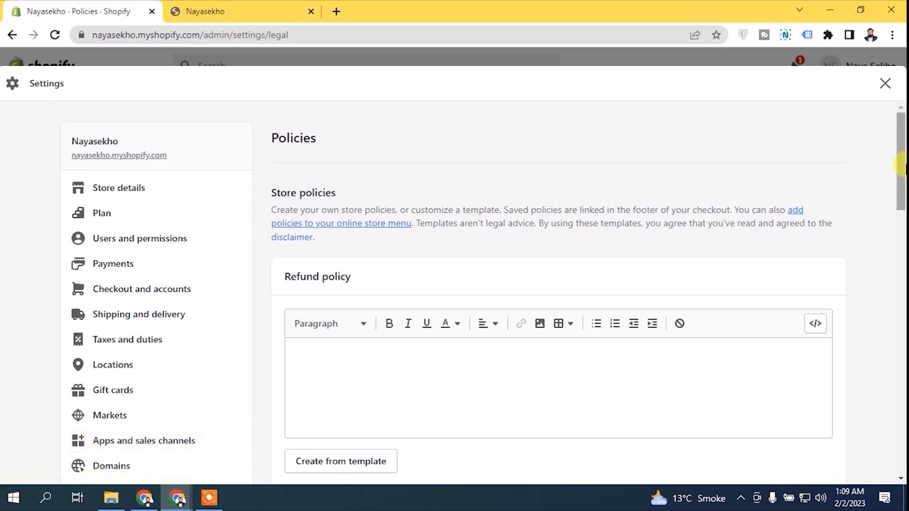
{"action": "left_click_drag", "start_coordinate": [901, 167], "coordinate": [894, 473]}
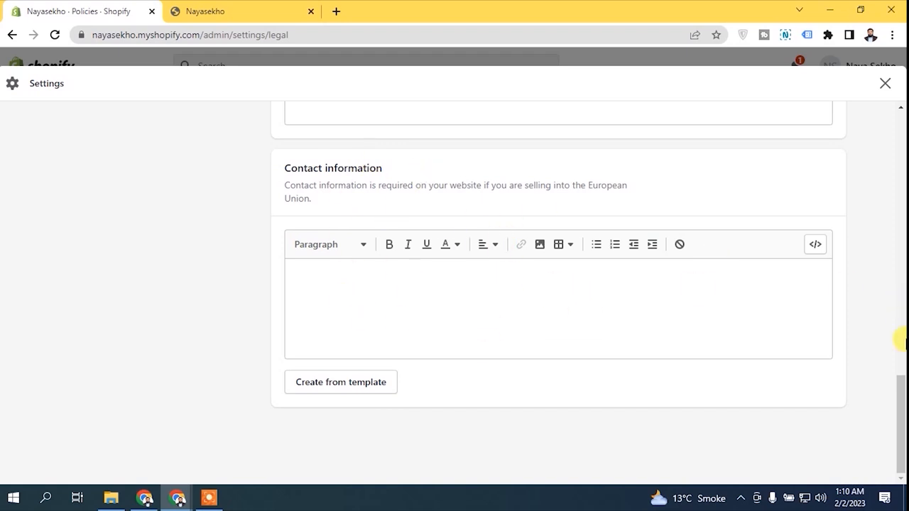
{"action": "left_click_drag", "start_coordinate": [901, 396], "coordinate": [901, 128]}
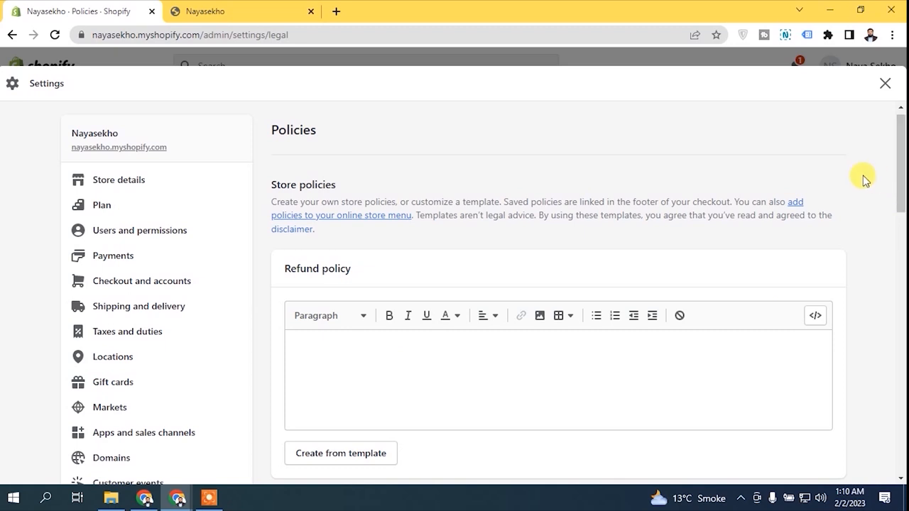
Step: Fill the Refund policy from its template and read through the generated text
{"action": "scroll", "coordinate": [899, 186], "scroll_direction": "down", "scroll_amount": 1}
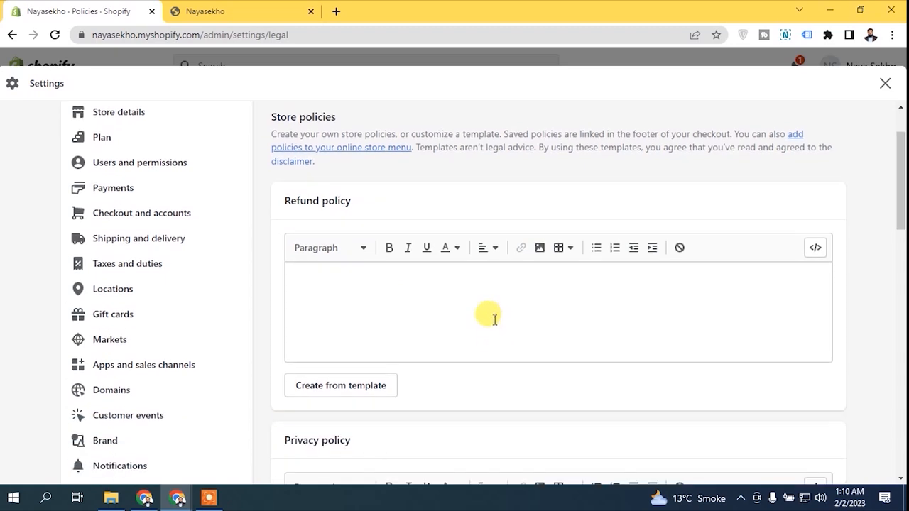
{"action": "left_click", "coordinate": [346, 391]}
{"action": "left_click_drag", "start_coordinate": [826, 293], "coordinate": [812, 436]}
{"action": "left_click_drag", "start_coordinate": [900, 183], "coordinate": [902, 227]}
{"action": "left_click_drag", "start_coordinate": [830, 305], "coordinate": [815, 183]}
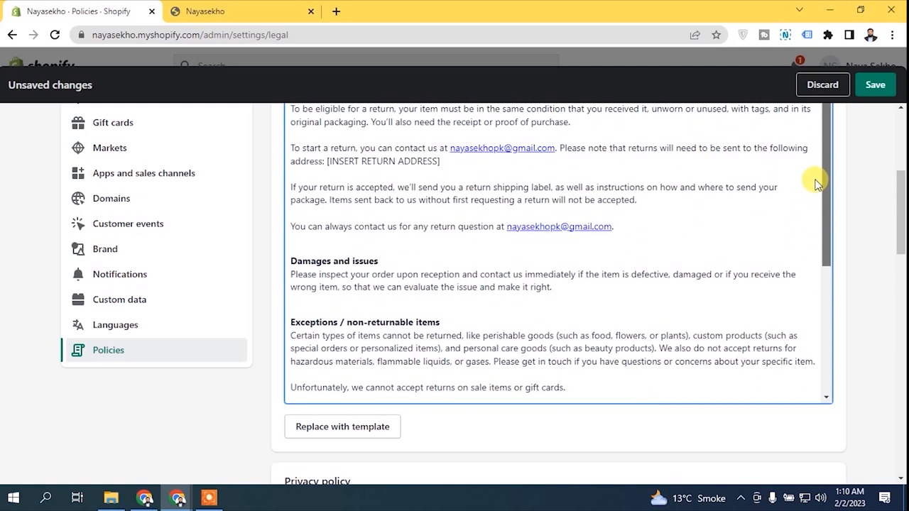
Step: Fill the Privacy policy from its template and read through the generated text
{"action": "left_click_drag", "start_coordinate": [902, 207], "coordinate": [900, 257]}
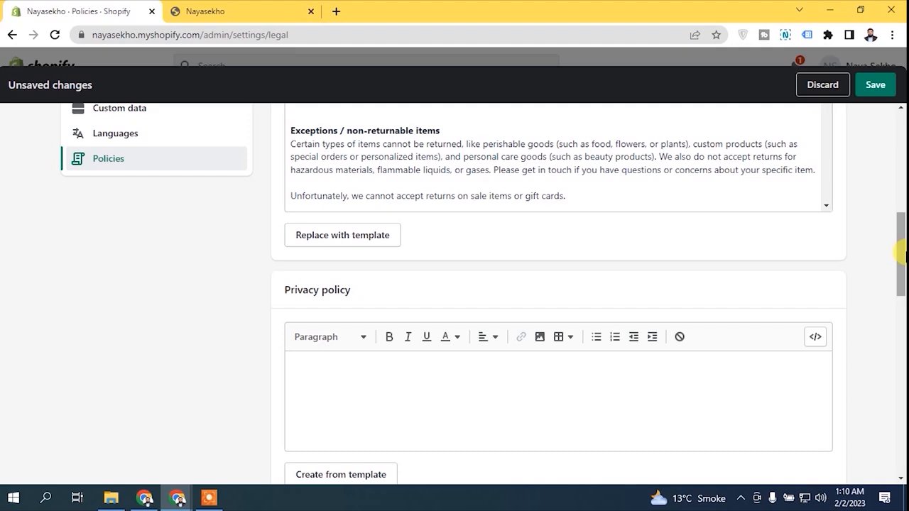
{"action": "scroll", "coordinate": [899, 252], "scroll_direction": "down", "scroll_amount": 2}
{"action": "left_click", "coordinate": [383, 332]}
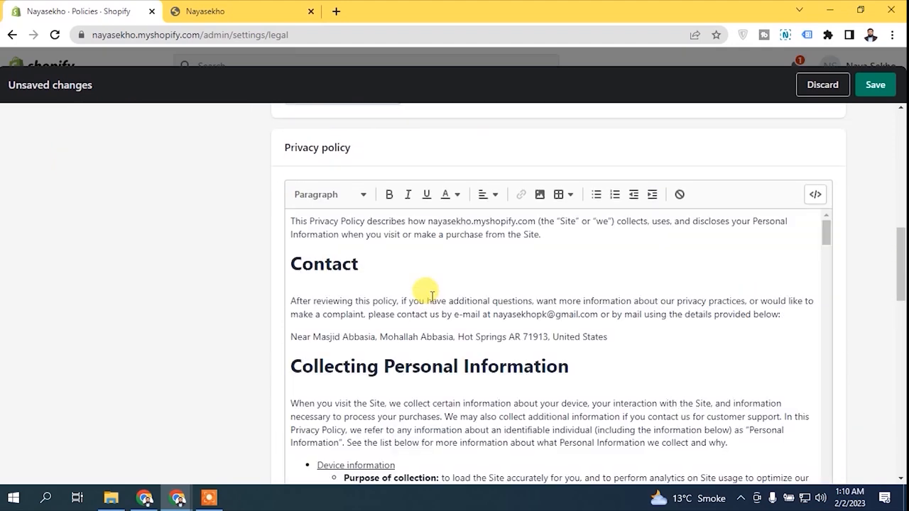
{"action": "left_click_drag", "start_coordinate": [826, 231], "coordinate": [825, 493]}
Step: Fill the Terms of service from its template and read through the generated text
{"action": "left_click_drag", "start_coordinate": [902, 282], "coordinate": [903, 359]}
{"action": "left_click", "coordinate": [355, 399]}
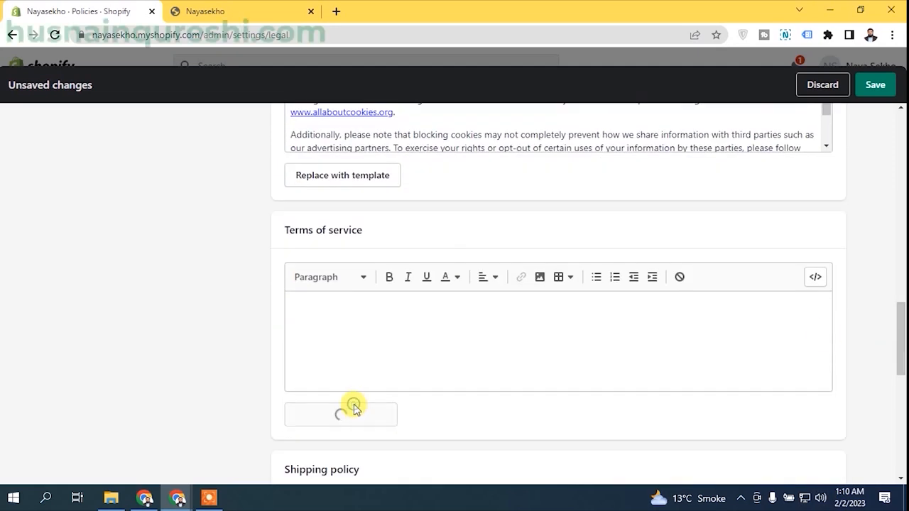
{"action": "left_click_drag", "start_coordinate": [826, 328], "coordinate": [828, 500]}
Step: Fill the Contact information from its template and check the note about selling into the European Union
{"action": "left_click_drag", "start_coordinate": [901, 313], "coordinate": [903, 383]}
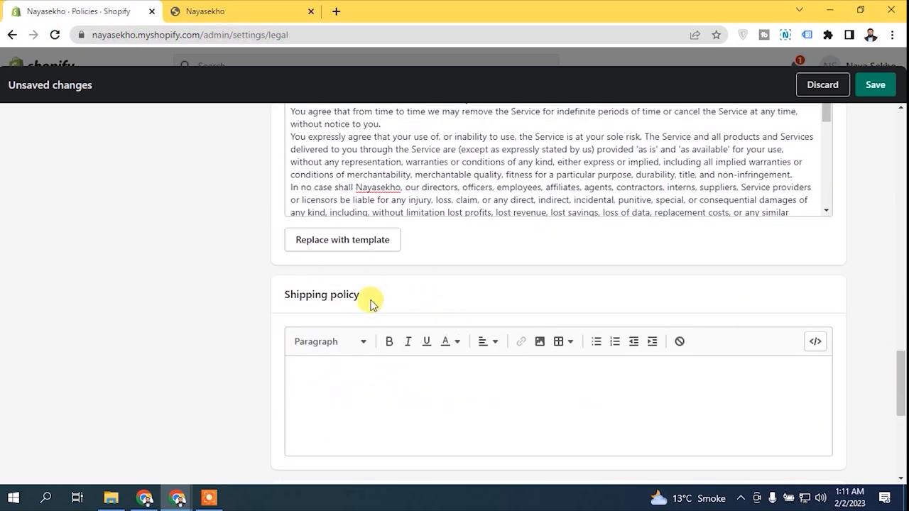
{"action": "left_click_drag", "start_coordinate": [900, 359], "coordinate": [900, 390]}
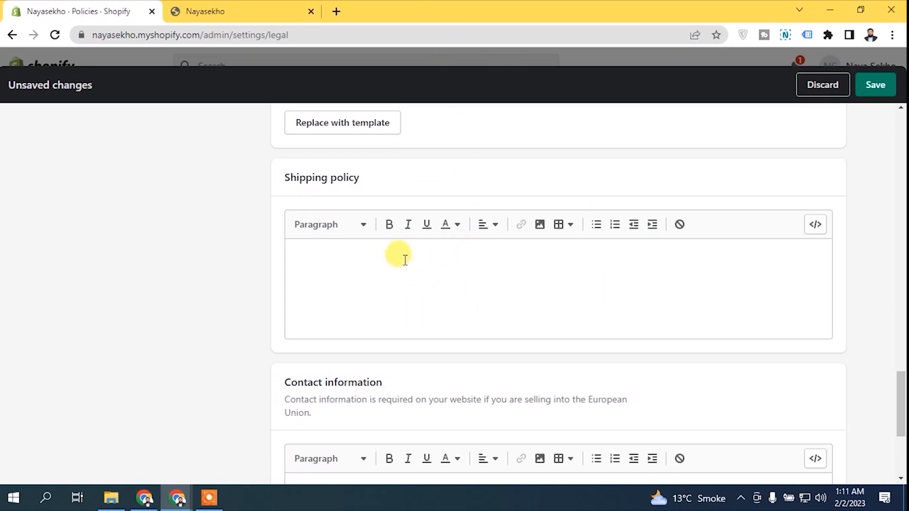
{"action": "left_click_drag", "start_coordinate": [899, 376], "coordinate": [898, 442]}
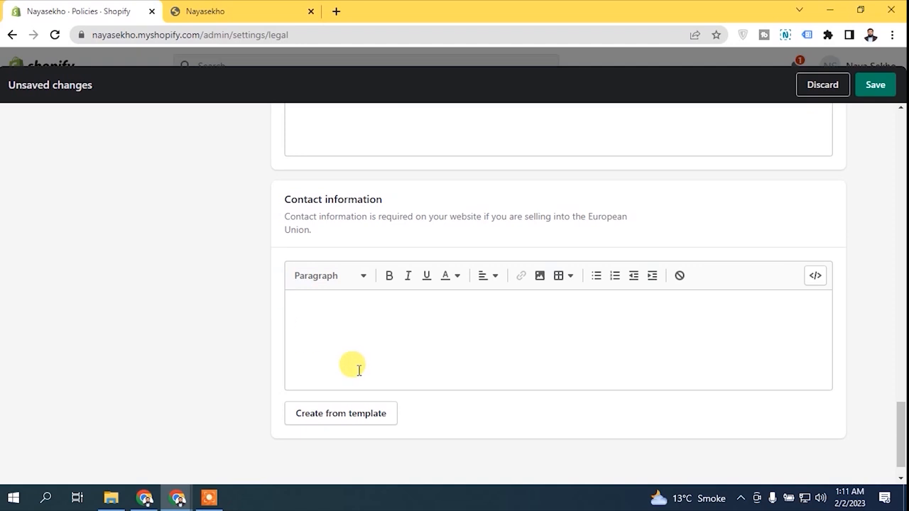
{"action": "left_click", "coordinate": [365, 414]}
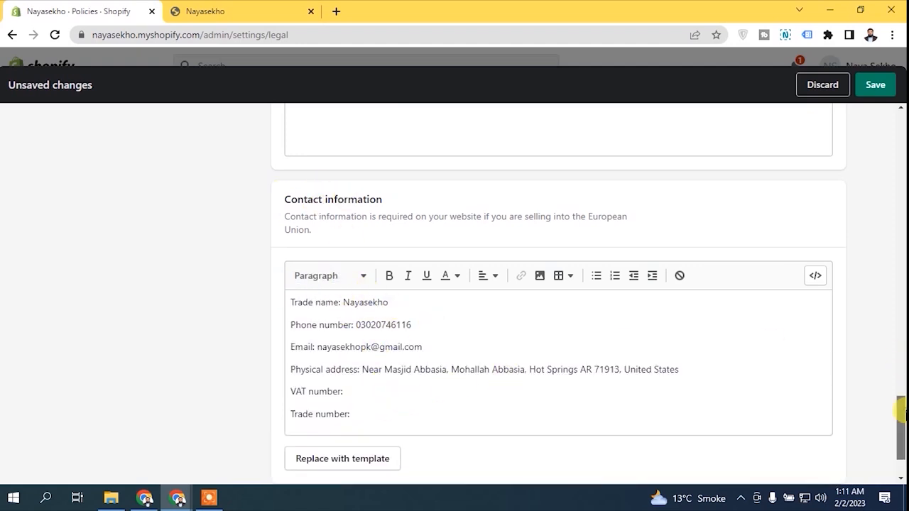
{"action": "scroll", "coordinate": [900, 411], "scroll_direction": "up", "scroll_amount": 3}
{"action": "left_click_drag", "start_coordinate": [587, 331], "coordinate": [638, 330]}
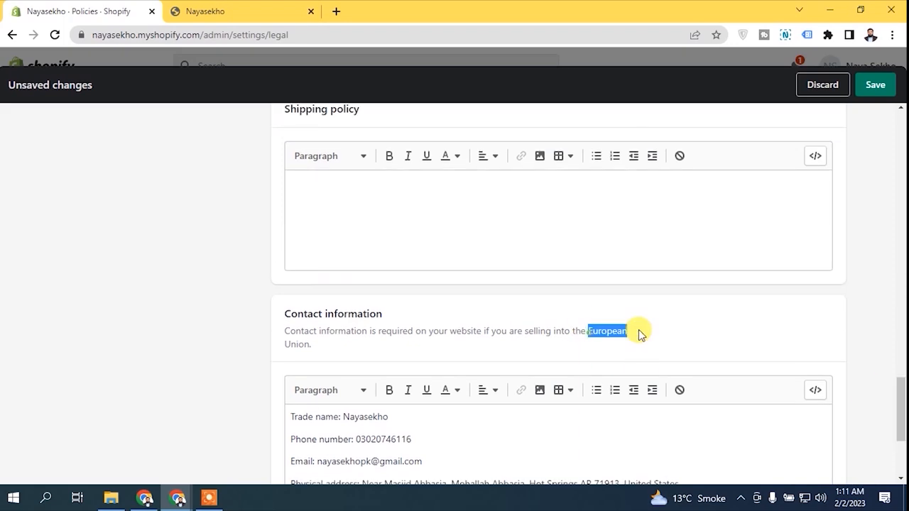
{"action": "left_click", "coordinate": [660, 325]}
Step: Read the Store policies introduction about saved policies in the checkout footer and templates not being legal advice
{"action": "left_click_drag", "start_coordinate": [901, 407], "coordinate": [902, 149]}
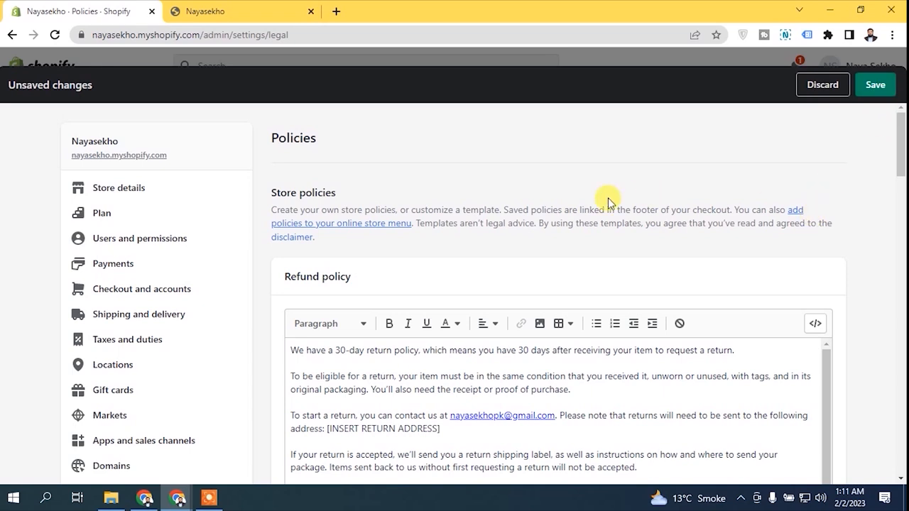
{"action": "left_click_drag", "start_coordinate": [504, 211], "coordinate": [690, 209]}
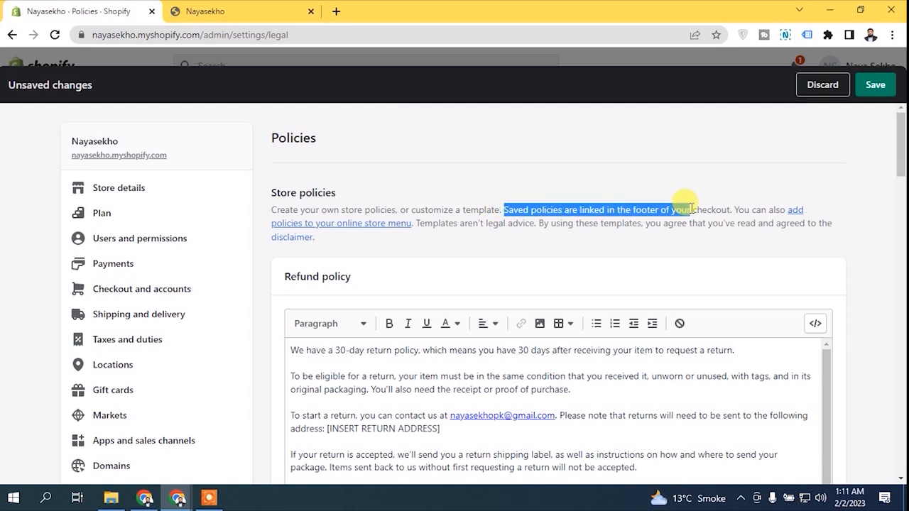
{"action": "left_click", "coordinate": [635, 207]}
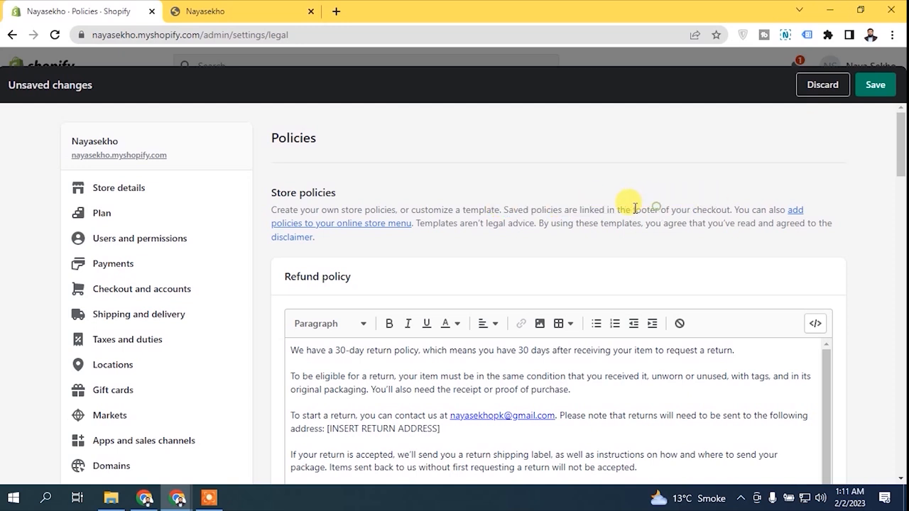
{"action": "double_click", "coordinate": [639, 208]}
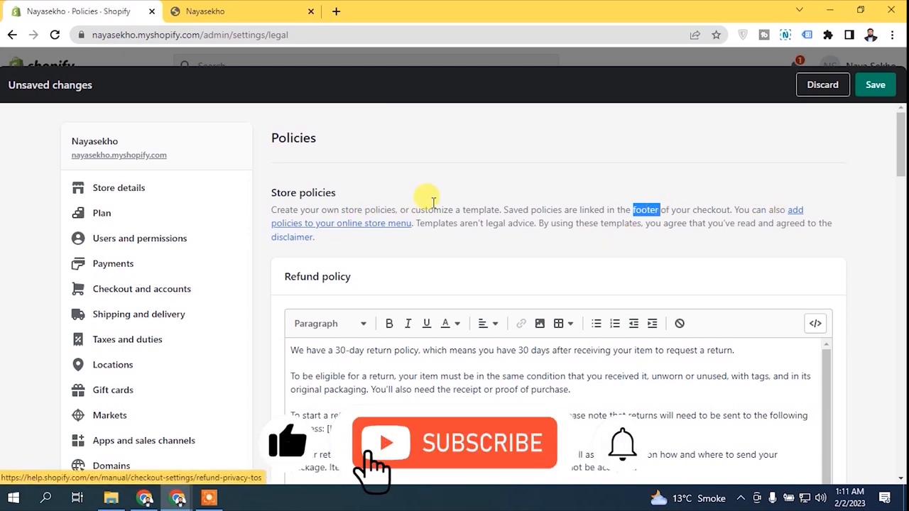
{"action": "left_click_drag", "start_coordinate": [416, 223], "coordinate": [536, 223]}
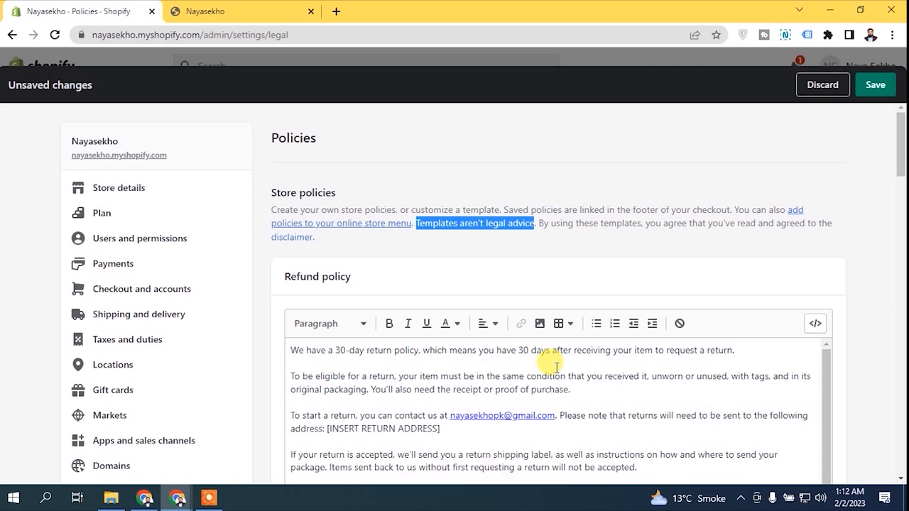
{"action": "left_click", "coordinate": [599, 225]}
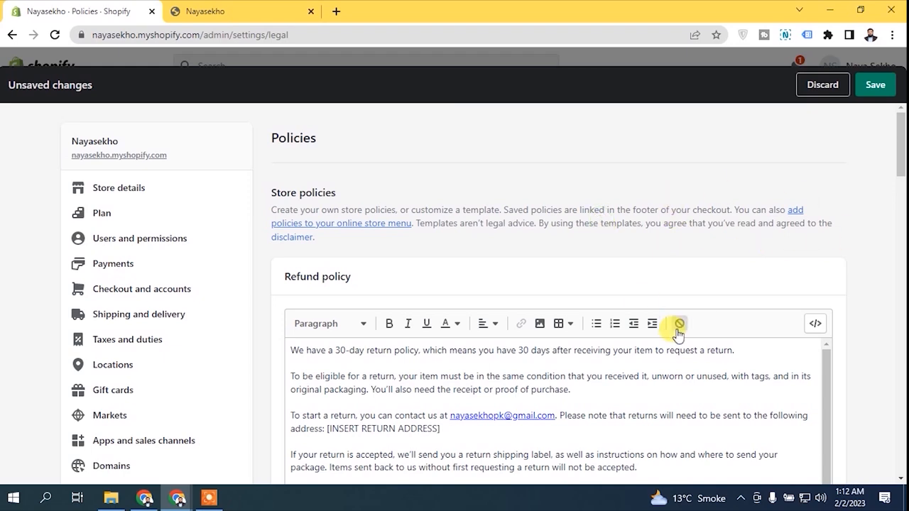
Step: Discard all unsaved changes to the store policies
{"action": "left_click_drag", "start_coordinate": [900, 160], "coordinate": [900, 184]}
{"action": "left_click", "coordinate": [820, 84]}
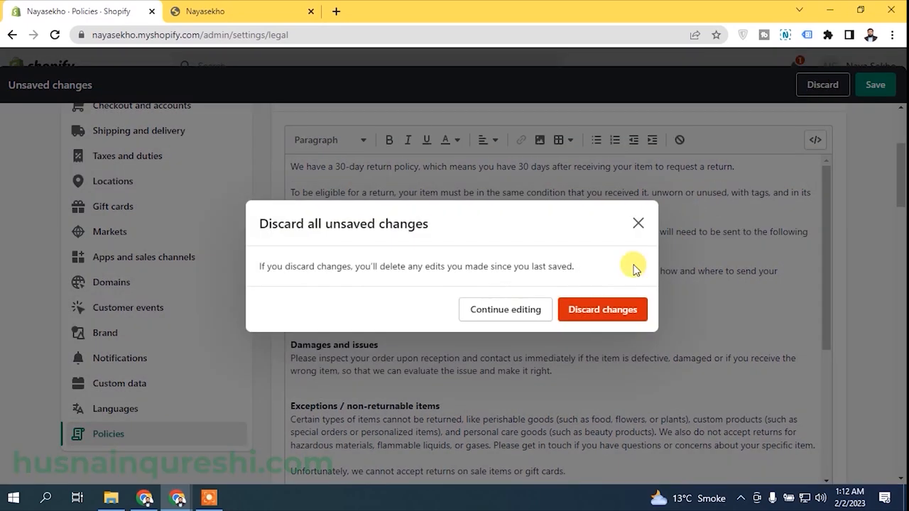
{"action": "left_click", "coordinate": [613, 308]}
{"action": "mouse_move", "coordinate": [898, 240]}
{"action": "left_mouse_down"}
{"action": "mouse_move", "coordinate": [902, 165]}
{"action": "mouse_move", "coordinate": [905, 223]}
{"action": "mouse_move", "coordinate": [897, 239]}
{"action": "left_mouse_up"}
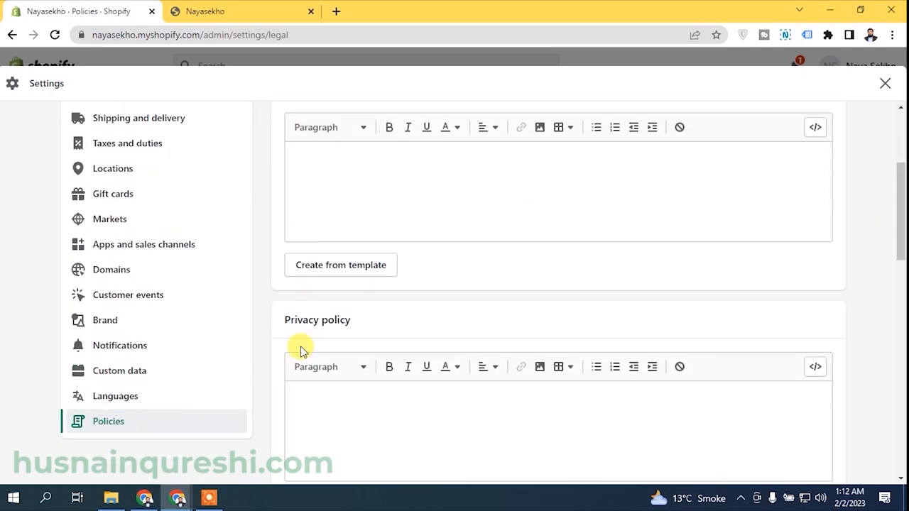